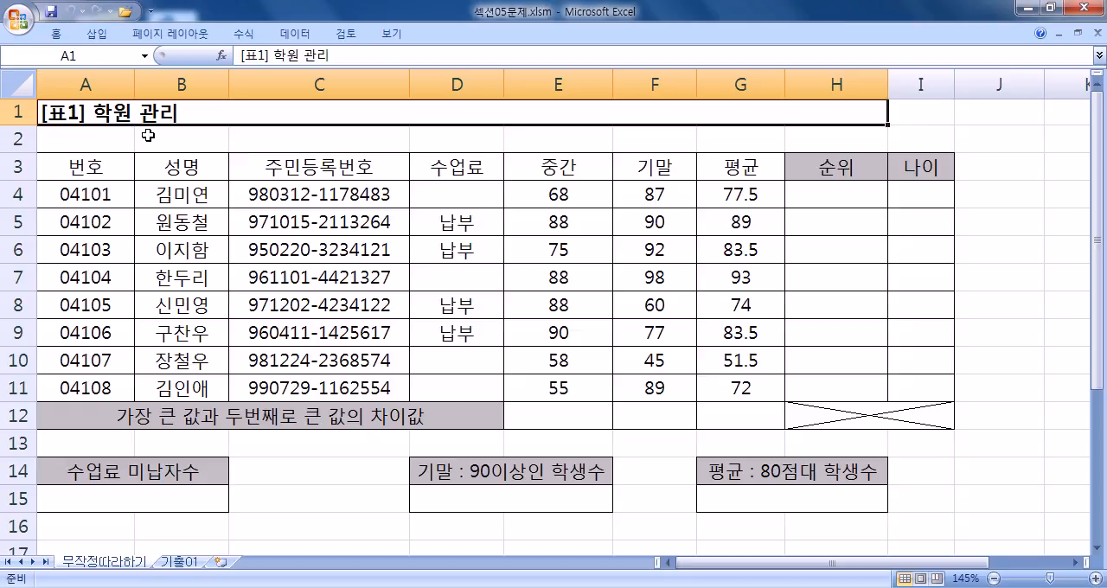
- Switch to Notepad and write the problem line "수업료 대금의 미납자 수"
{"action": "key", "text": "alt+Tab"}
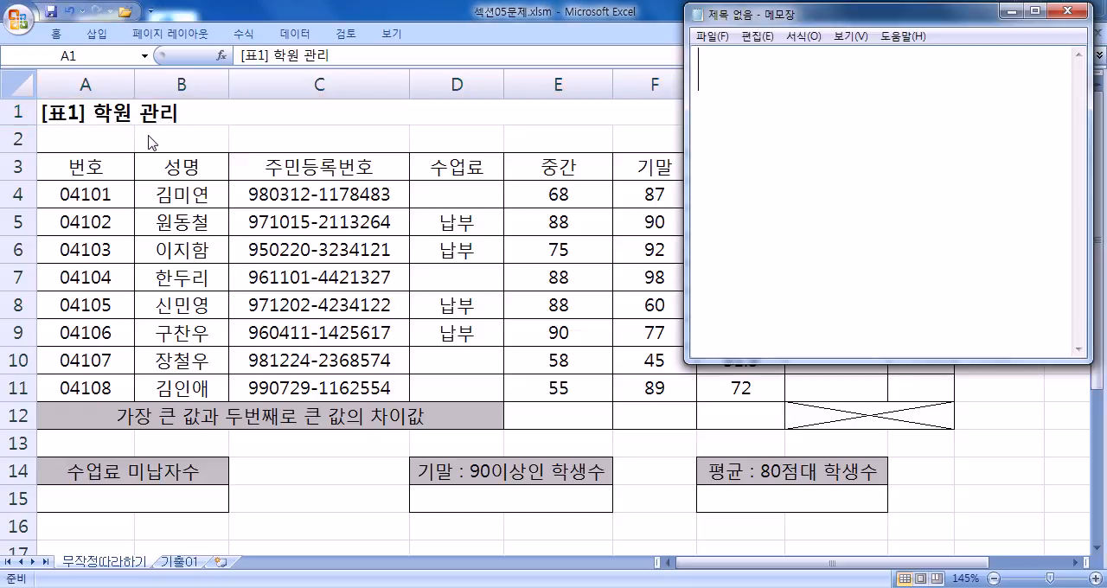
{"action": "type", "text": "TNFJ"}
{"action": "key", "text": "BackSpace"}
{"action": "key", "text": "BackSpace"}
{"action": "key", "text": "BackSpace"}
{"action": "key", "text": "BackSpace"}
{"action": "key", "text": "Hangul"}
{"action": "type", "text": "스ㅜㅇ"}
{"action": "key", "text": "BackSpace"}
{"action": "key", "text": "BackSpace"}
{"action": "key", "text": "BackSpace"}
{"action": "type", "text": "숭업료 "}
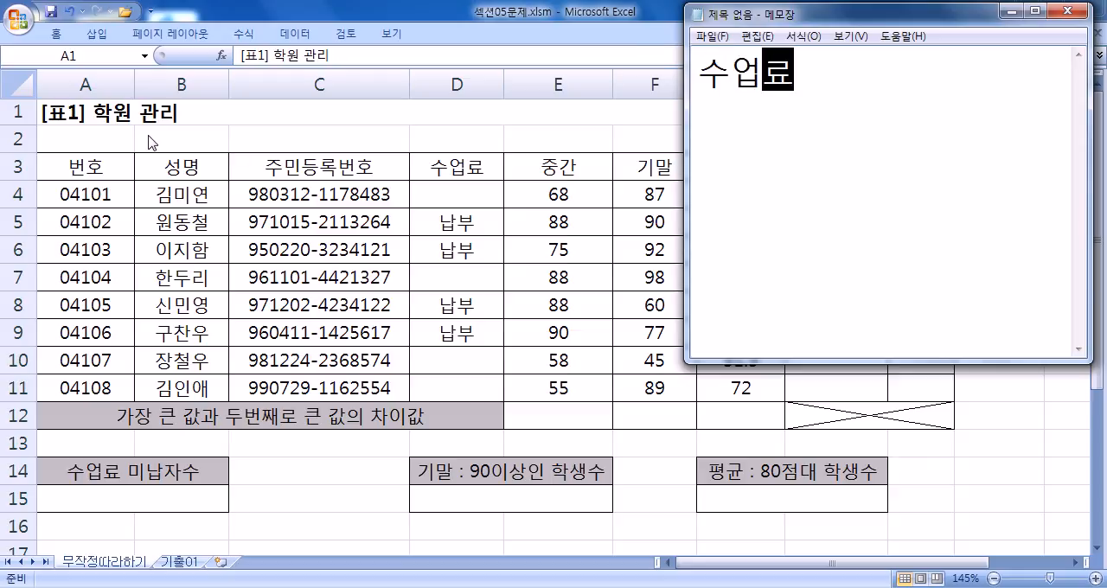
{"action": "type", "text": "대금의 "}
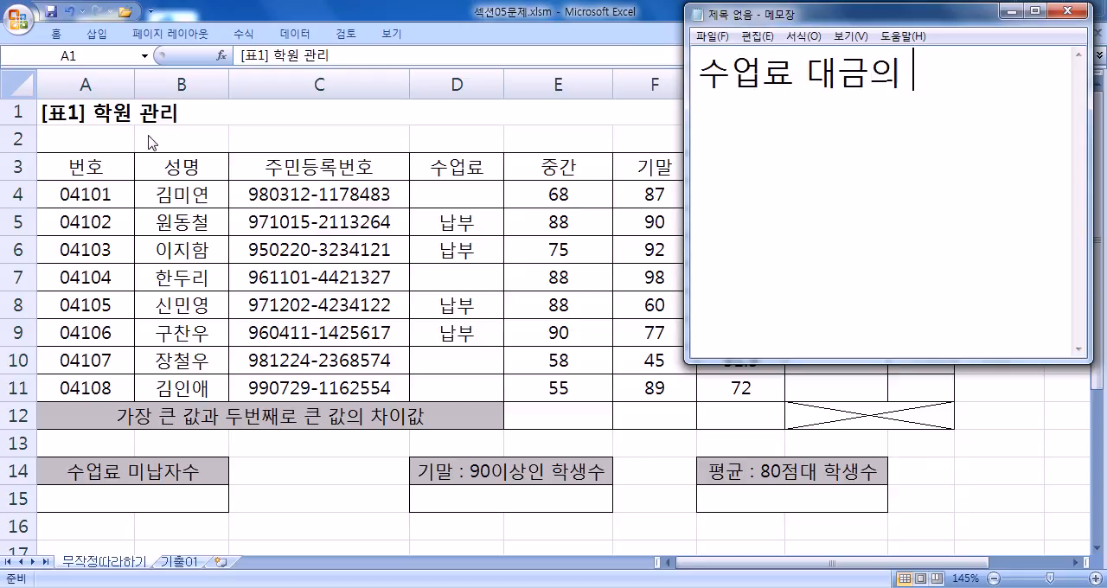
{"action": "type", "text": "민납수"}
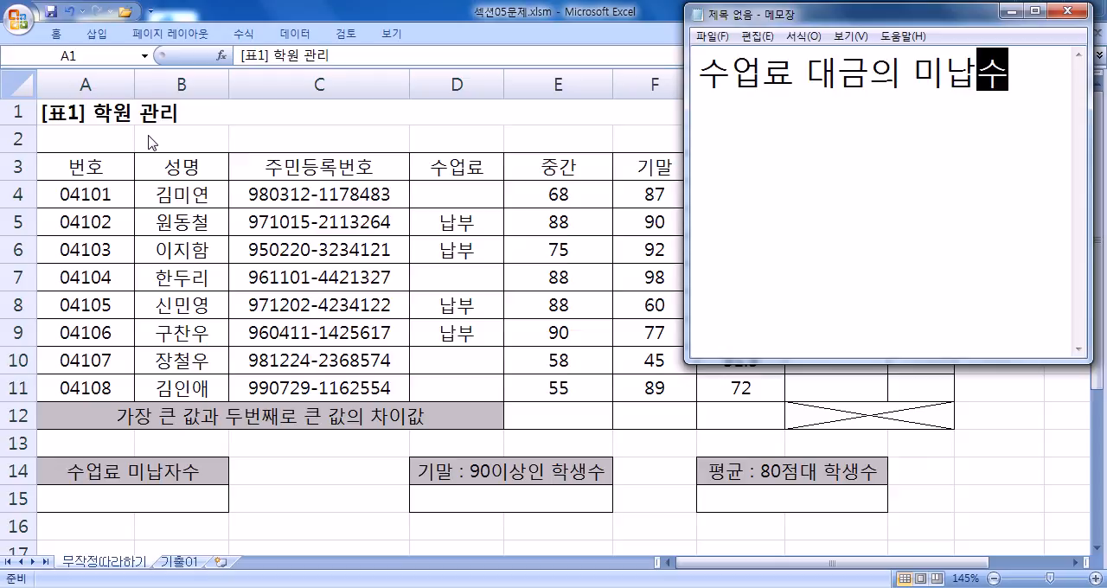
{"action": "key", "text": "Left"}
{"action": "type", "text": "자"}
- Insert two heading lines above the problem line: "67쪽" and "4번)"
{"action": "key", "text": "Home"}
{"action": "key", "text": "Return"}
{"action": "key", "text": "Up"}
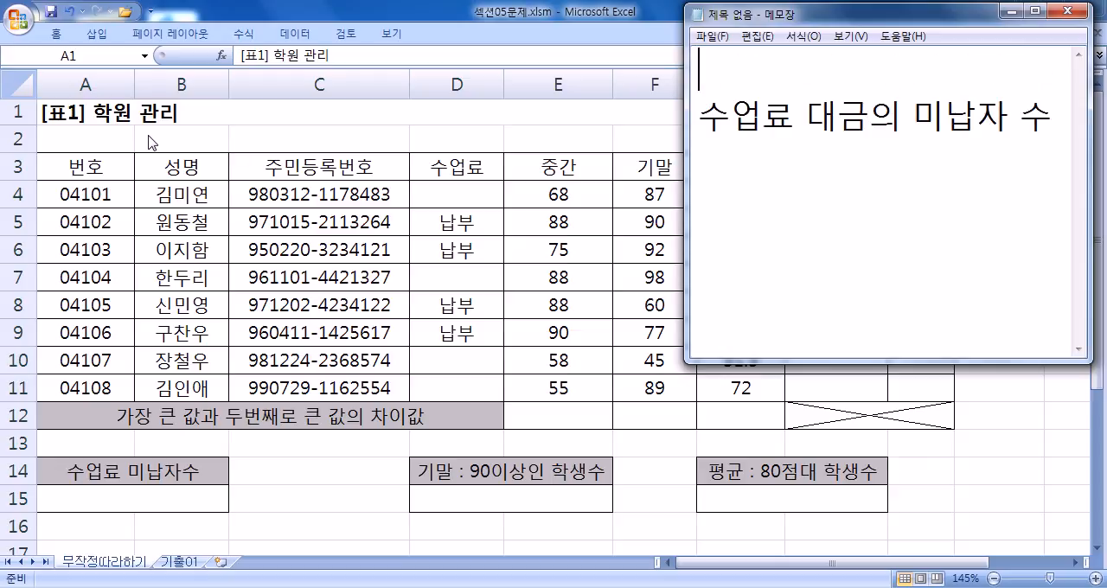
{"action": "type", "text": "67쪽"}
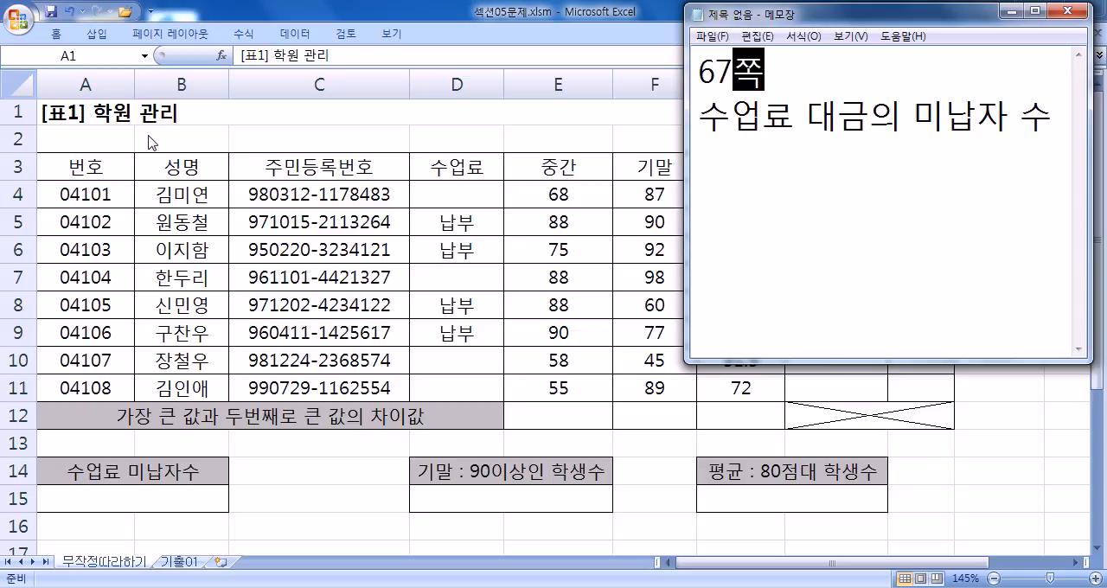
{"action": "key", "text": "Return"}
{"action": "type", "text": "4번)"}
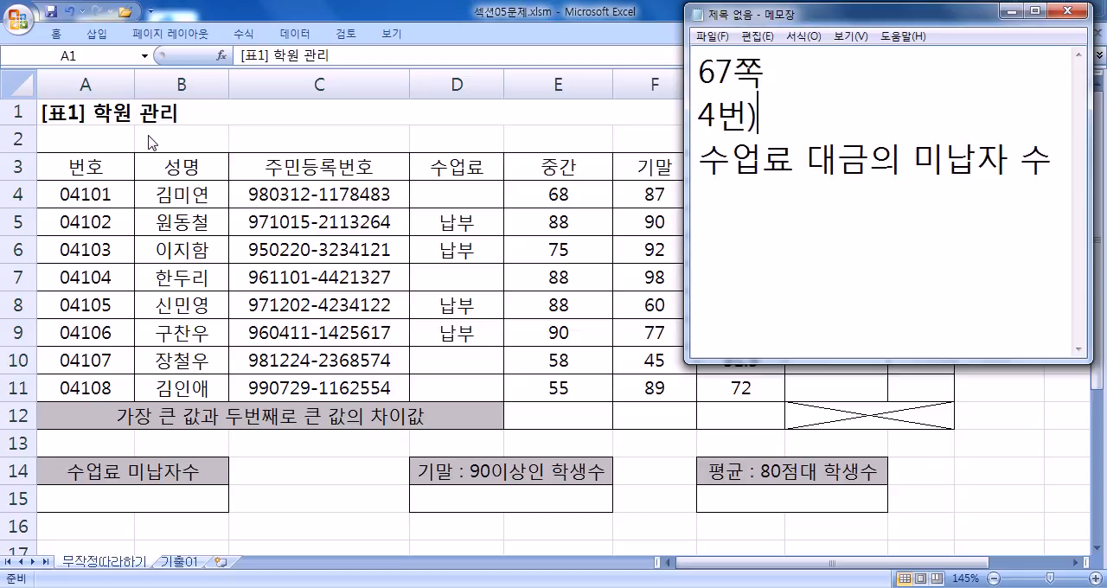
- Add the explanatory line "빈칸이 미납자임" below the problem line
{"action": "key", "text": "Down"}
{"action": "key", "text": "End"}
{"action": "key", "text": "Return"}
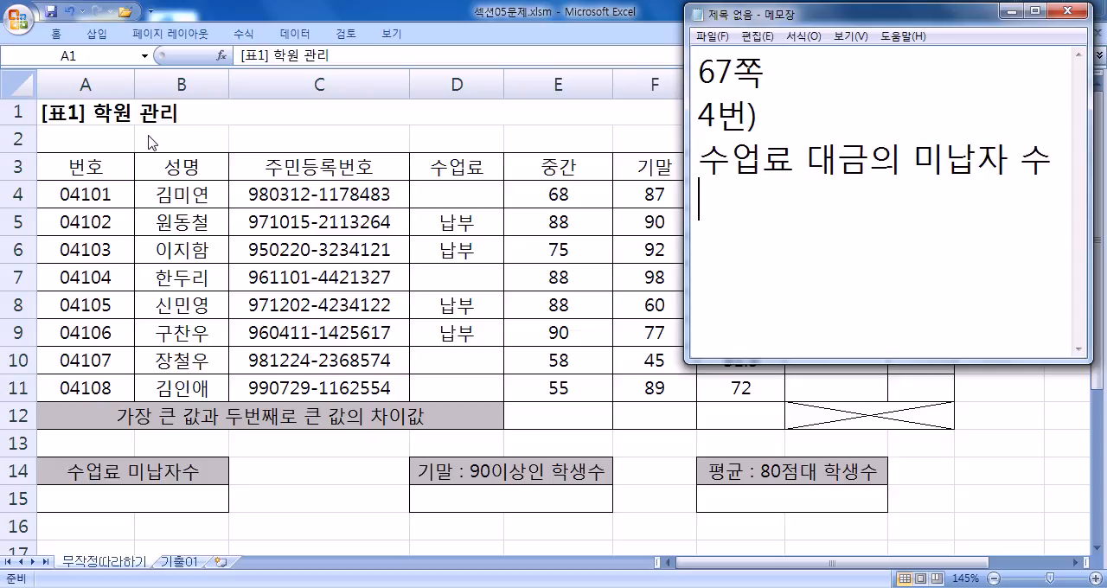
{"action": "type", "text": "빈"}
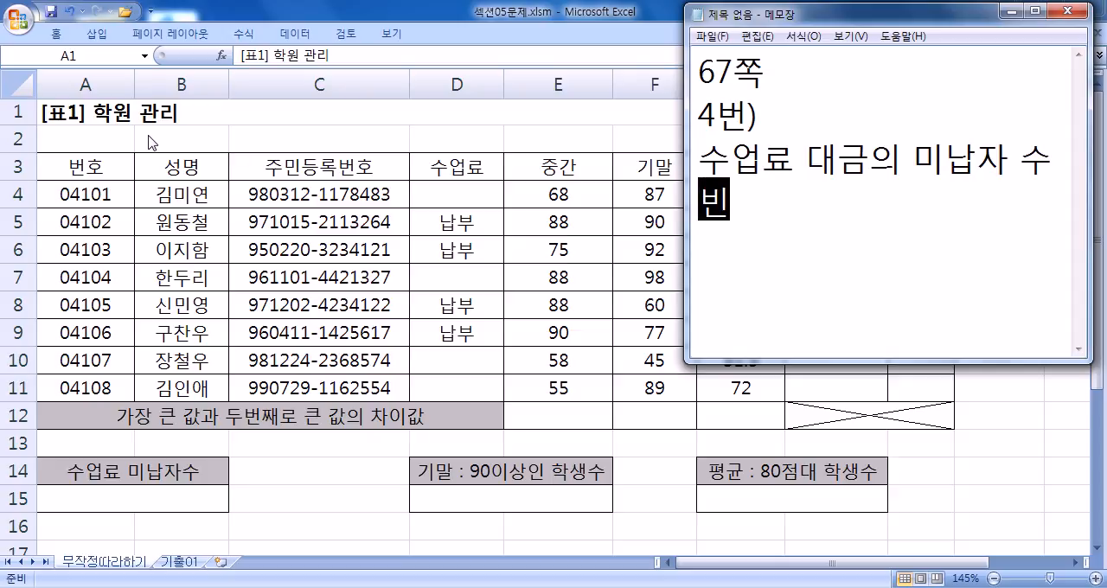
{"action": "type", "text": "칸이 니바"}
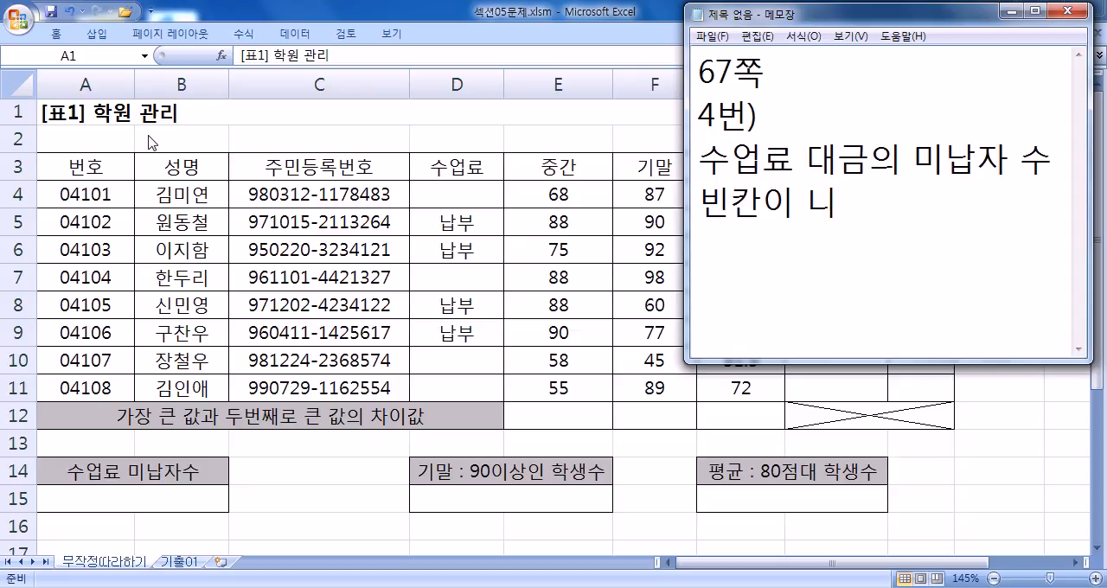
{"action": "key", "text": "BackSpace"}
{"action": "key", "text": "BackSpace"}
{"action": "key", "text": "BackSpace"}
{"action": "type", "text": "미납"}
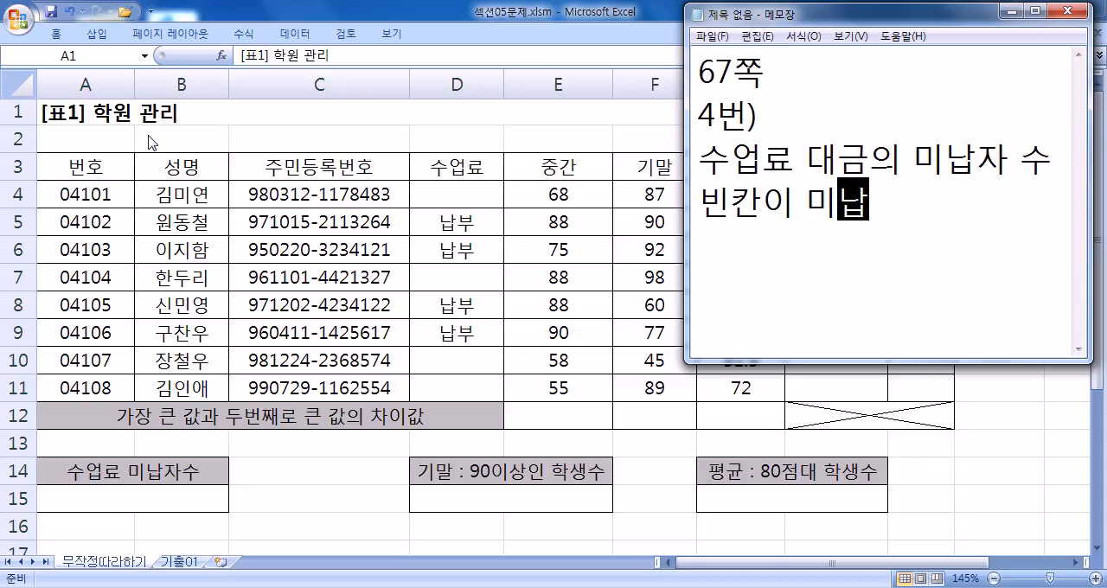
{"action": "type", "text": "자임"}
- List the function names COUNT, COUNTA and COUNTBLANK on separate lines at the end of the note
{"action": "key", "text": "Return"}
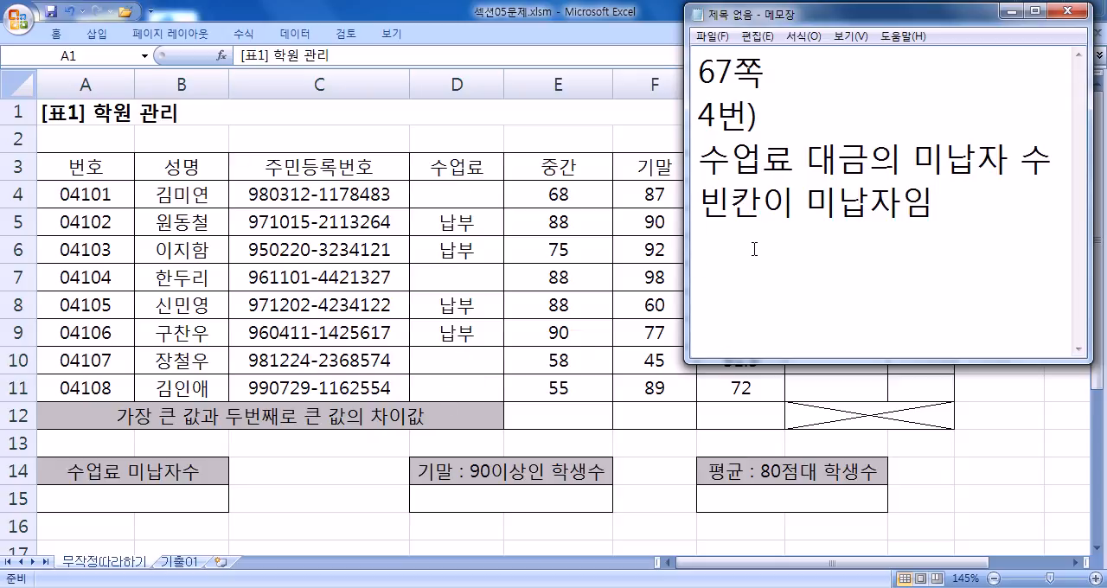
{"action": "type", "text": "COUNT COUNTA"}
{"action": "key", "text": "Return"}
{"action": "type", "text": "COUNTA"}
{"action": "key", "text": "BackSpace"}
{"action": "type", "text": "BLANK"}
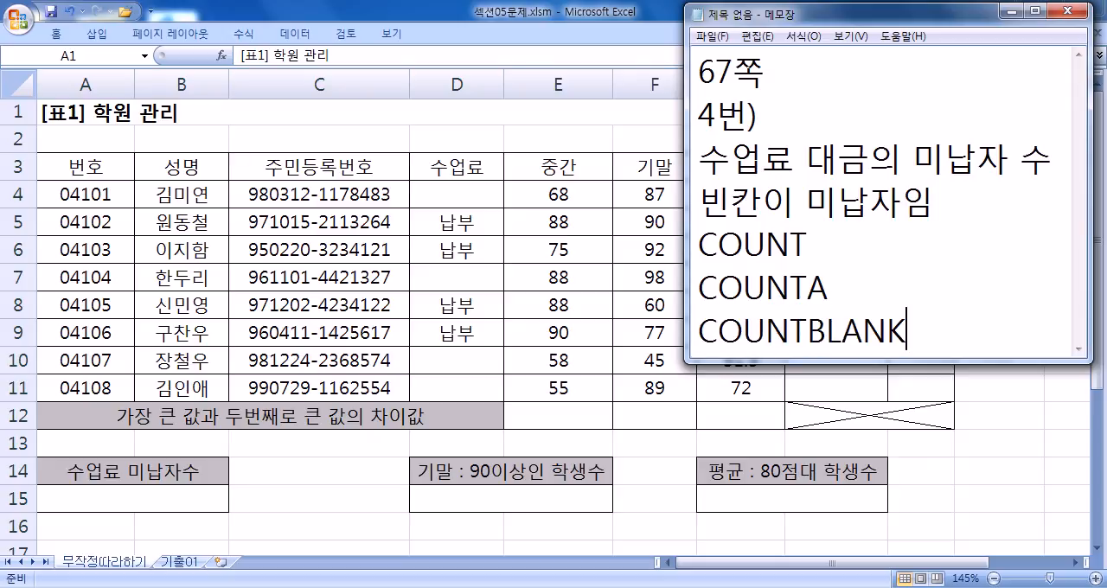
- Make the note window taller and describe COUNT with ": 숫자의 개수"
{"action": "left_click_drag", "start_coordinate": [794, 364], "coordinate": [788, 524]}
{"action": "key", "text": "Return"}
{"action": "left_click", "coordinate": [856, 237]}
{"action": "type", "text": ": TNT"}
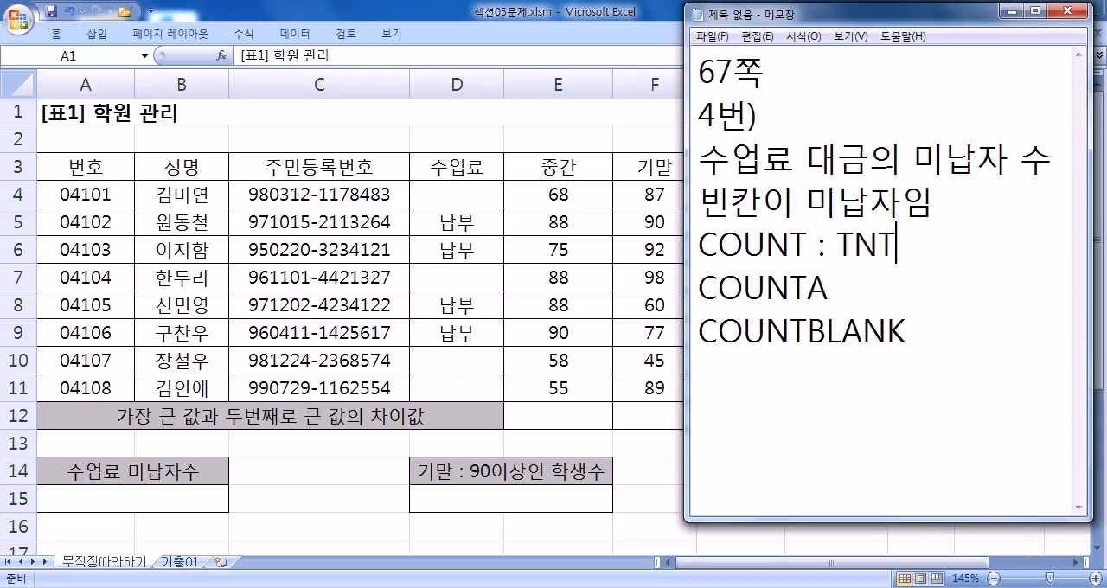
{"action": "key", "text": "BackSpace"}
{"action": "key", "text": "BackSpace"}
{"action": "key", "text": "Hangul"}
{"action": "type", "text": "숫자"}
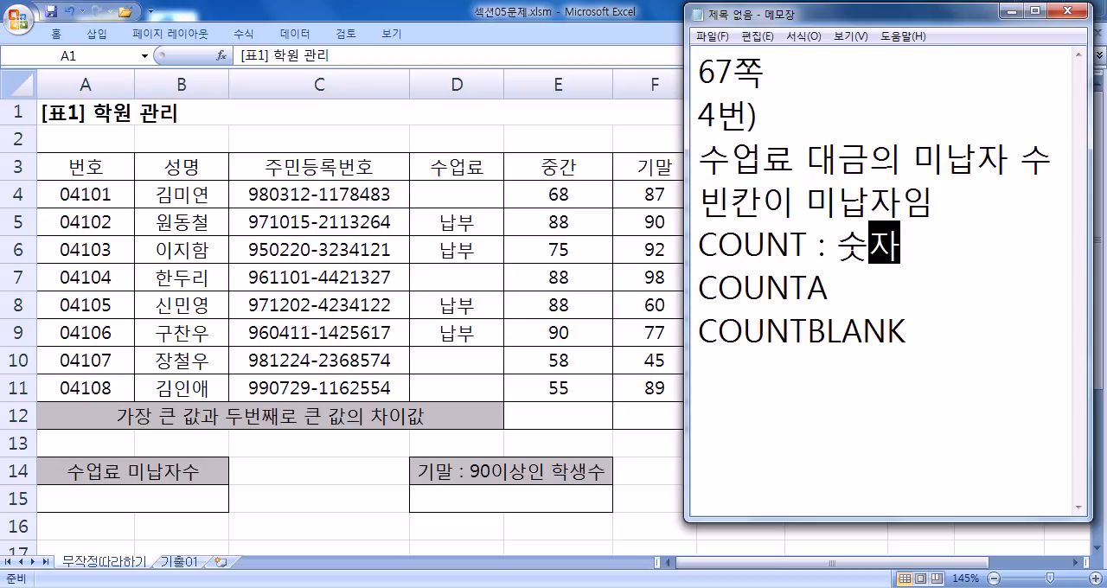
{"action": "type", "text": "의 개수"}
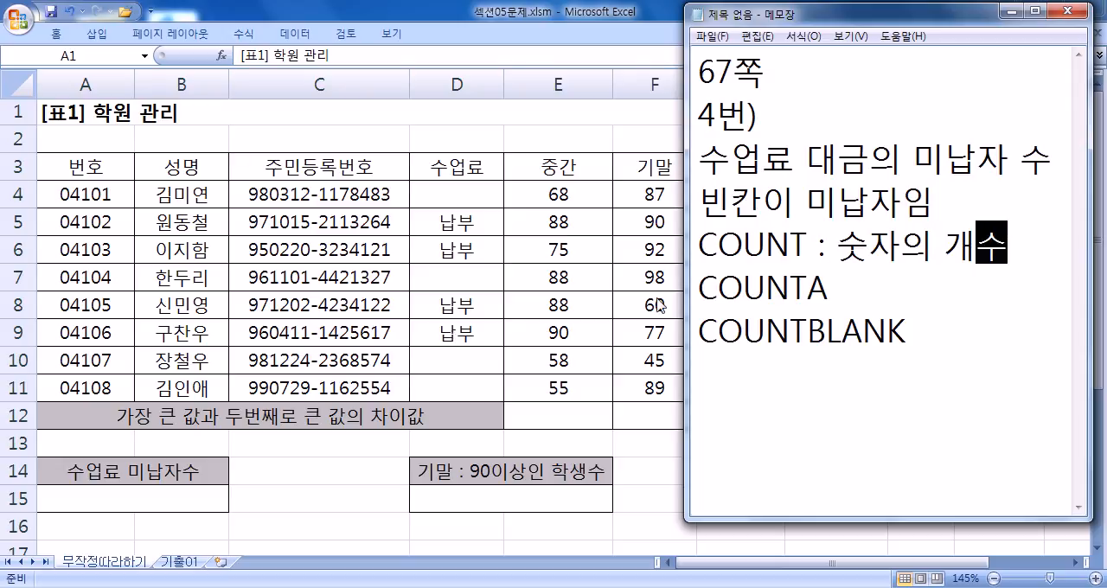
- Describe COUNTA with ": 숫자, 글자 등 모든 것의 개수, 빈칸은 제외" and widen the note window so the text fits on one line
{"action": "left_click", "coordinate": [891, 297]}
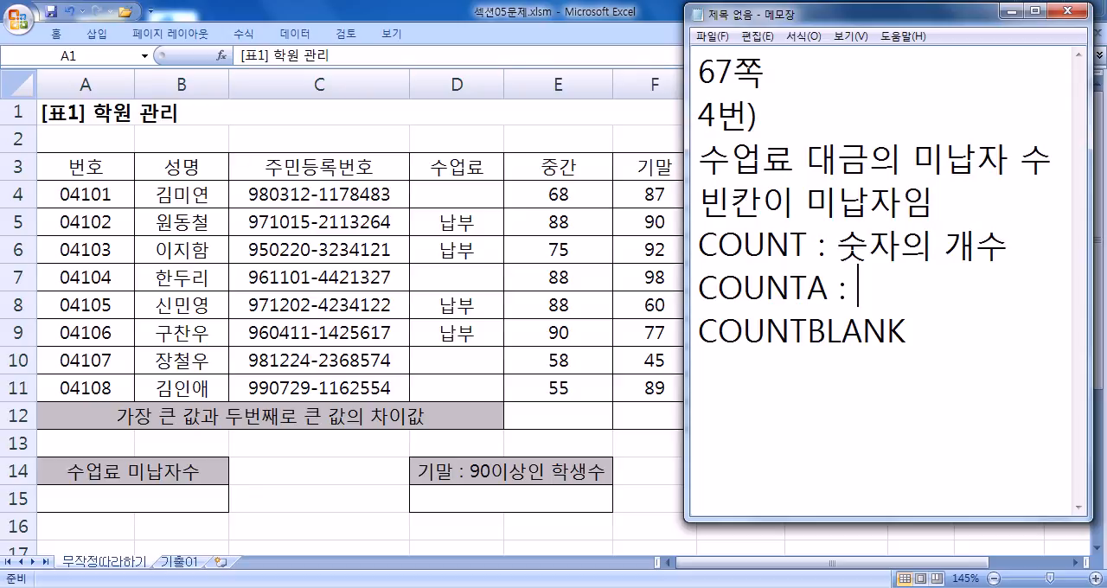
{"action": "type", "text": ": 숫자, 글자"}
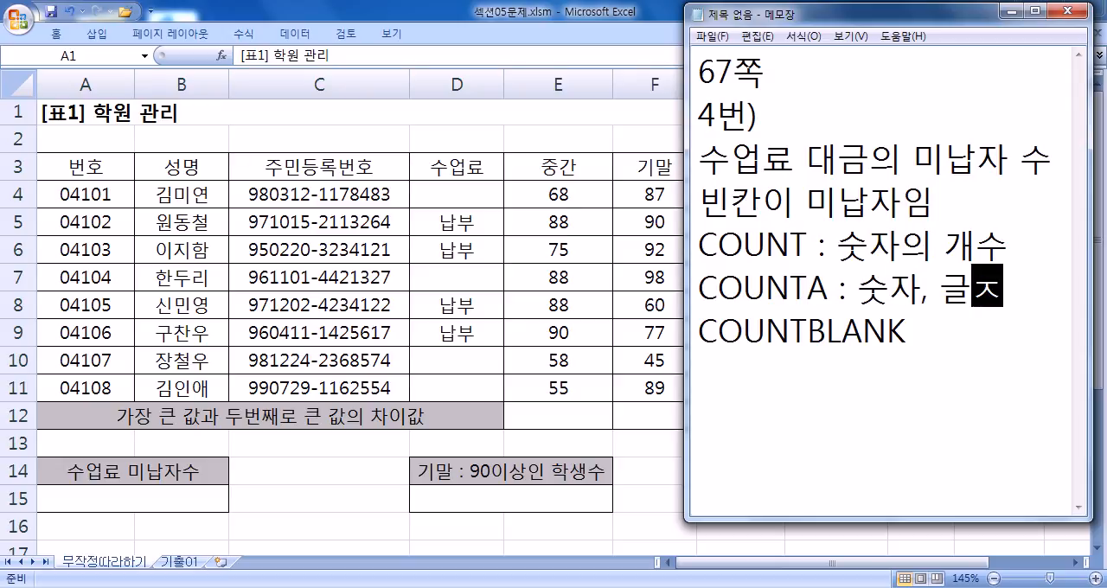
{"action": "type", "text": " 등"}
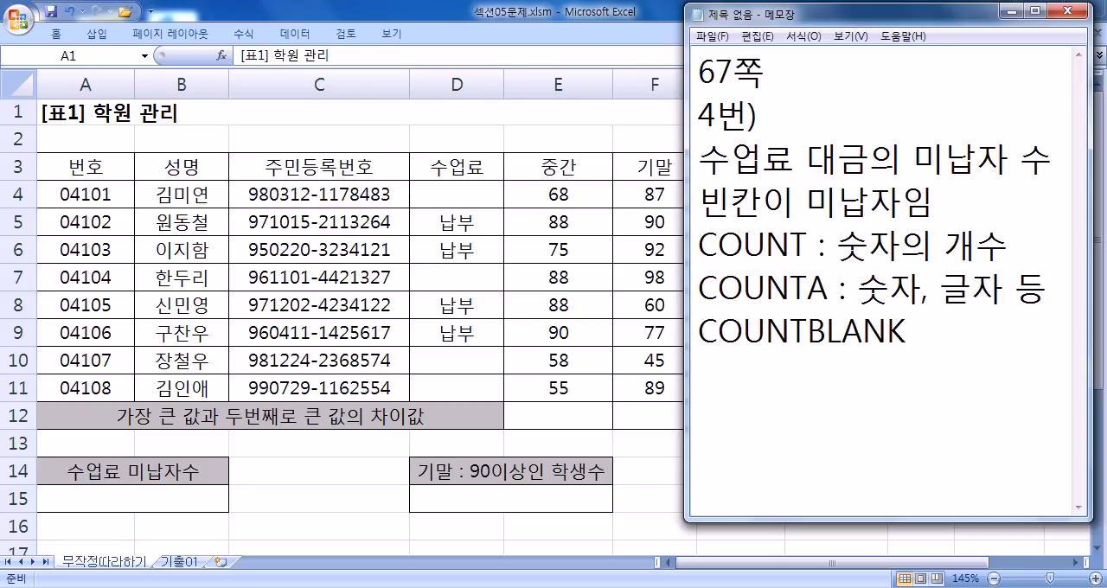
{"action": "key", "text": "Return"}
{"action": "type", "text": "모든 ㄱ"}
{"action": "type", "text": "것의 개수"}
{"action": "type", "text": ", 빈칸으"}
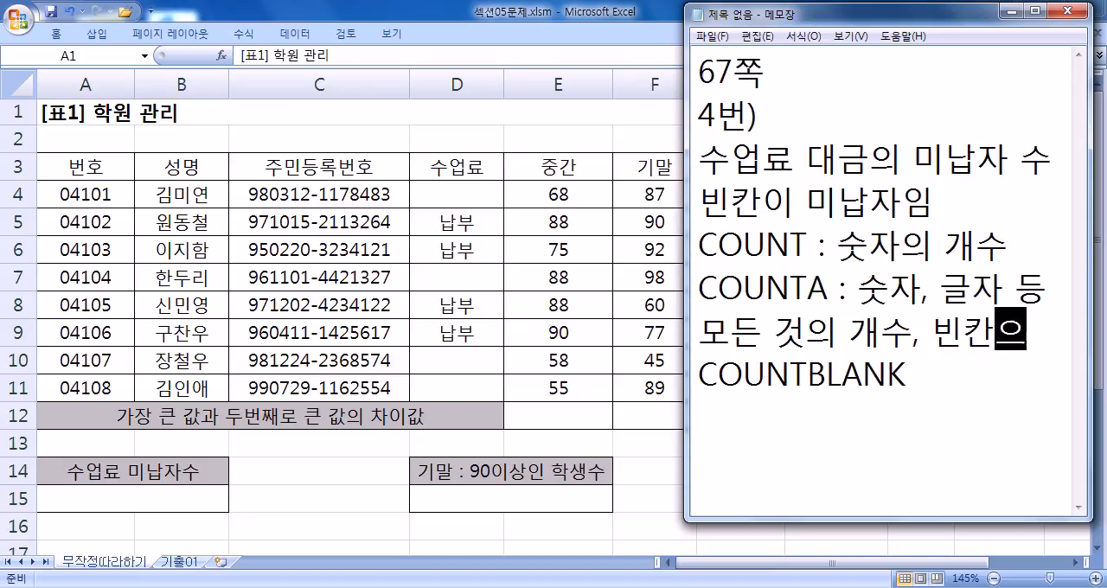
{"action": "type", "text": "ㄴ 제외"}
{"action": "left_click", "coordinate": [705, 297]}
{"action": "left_click_drag", "start_coordinate": [683, 283], "coordinate": [173, 306]}
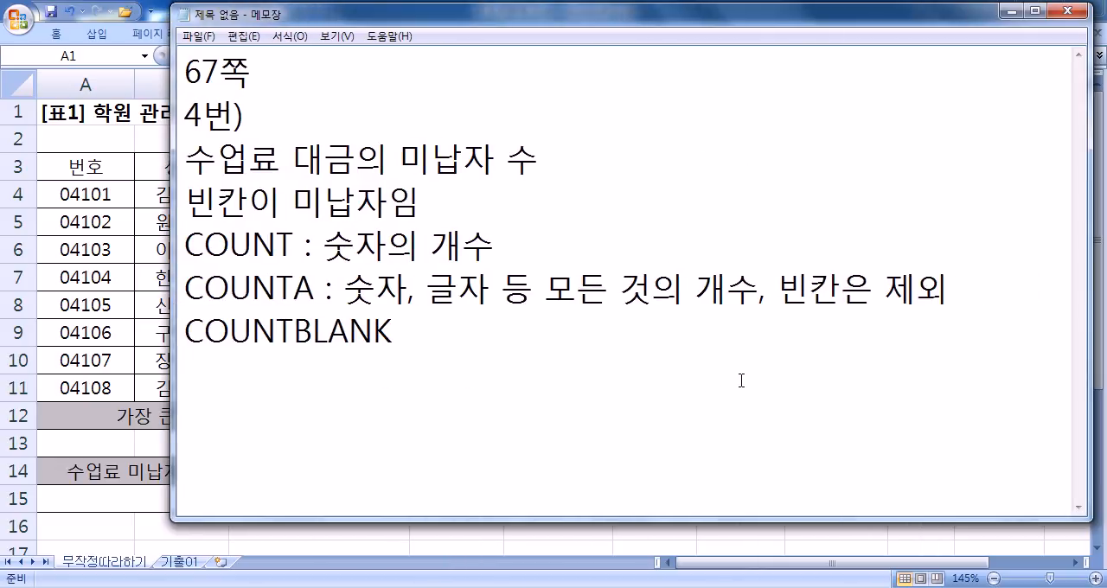
- Highlight the letter A in the word COUNTA of the notes
{"action": "key", "text": "Home"}
{"action": "key", "text": "Right"}
{"action": "key", "text": "Right"}
{"action": "key", "text": "Right"}
{"action": "key", "text": "Right"}
{"action": "key", "text": "Right"}
{"action": "key", "text": "shift+Right"}
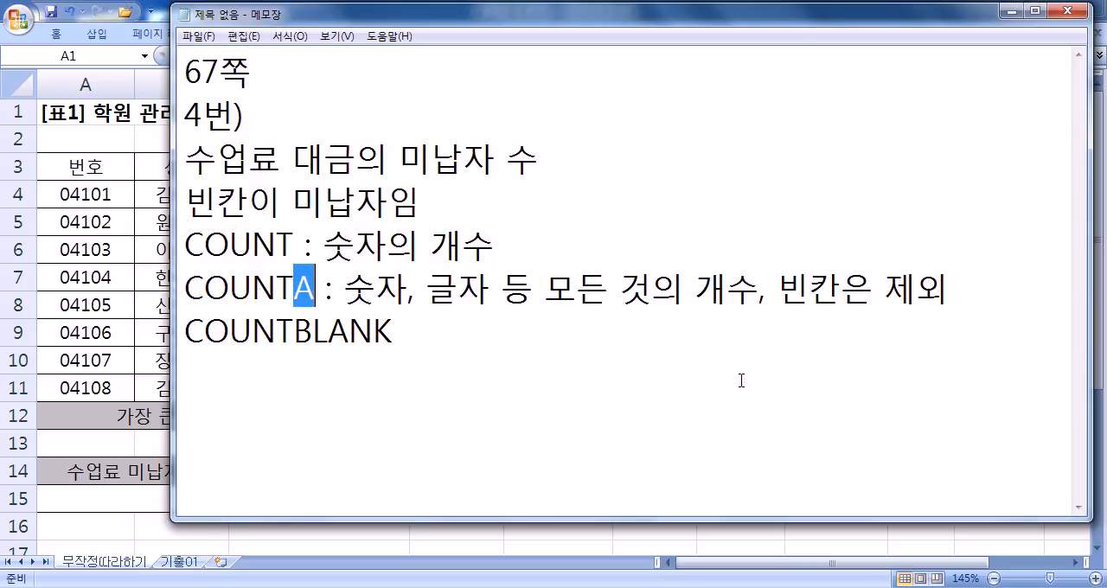
- Describe COUNTBLANK with ": 빈칸의 개수" in the notes
{"action": "key", "text": "Home"}
{"action": "key", "text": "End"}
{"action": "type", "text": ": 빈칸ㄴ"}
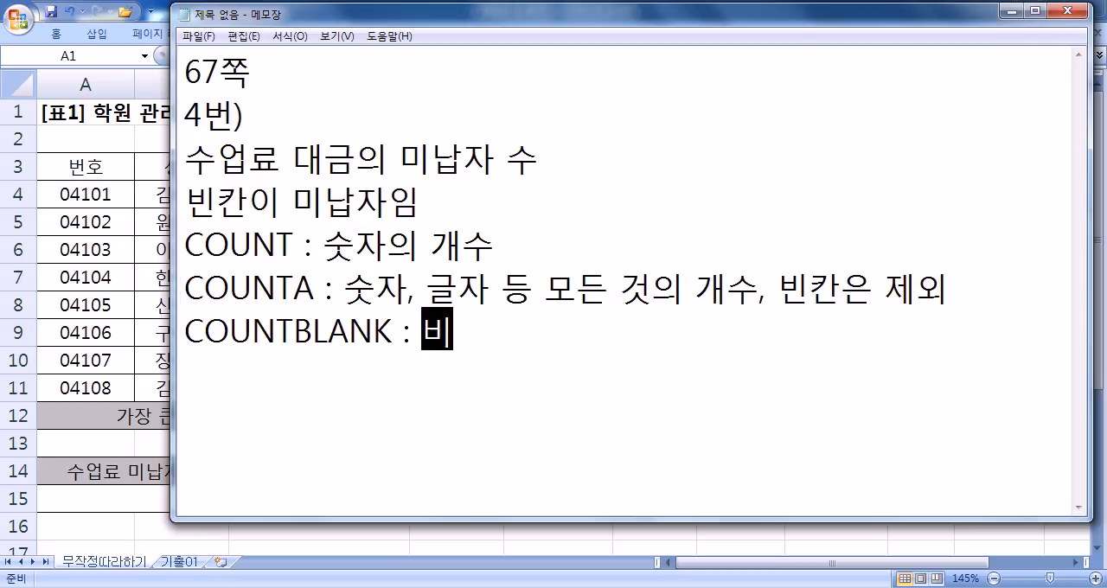
{"action": "key", "text": "BackSpace"}
{"action": "type", "text": "만"}
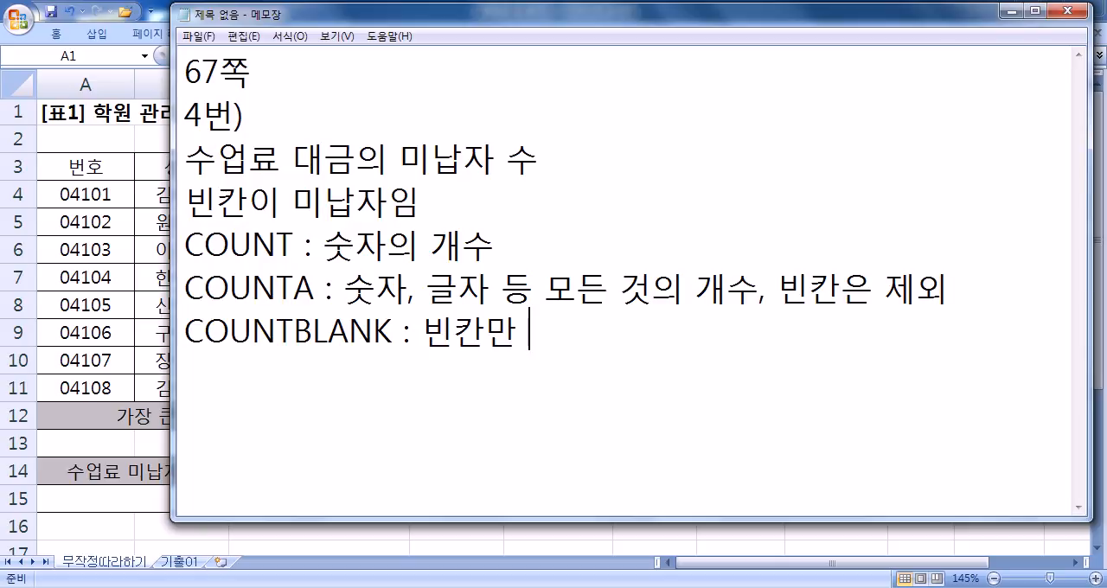
{"action": "key", "text": "BackSpace"}
{"action": "key", "text": "BackSpace"}
{"action": "type", "text": "의 개수"}
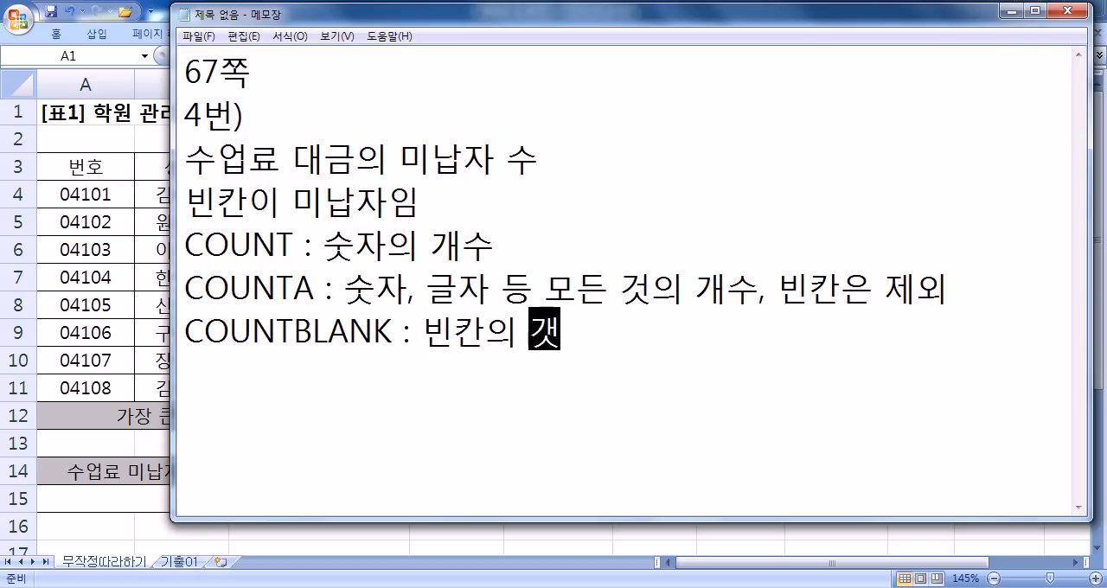
- Write the function syntax "=COUNTBLANK(범위)" on a new line below the COUNTBLANK description
{"action": "key", "text": "Return"}
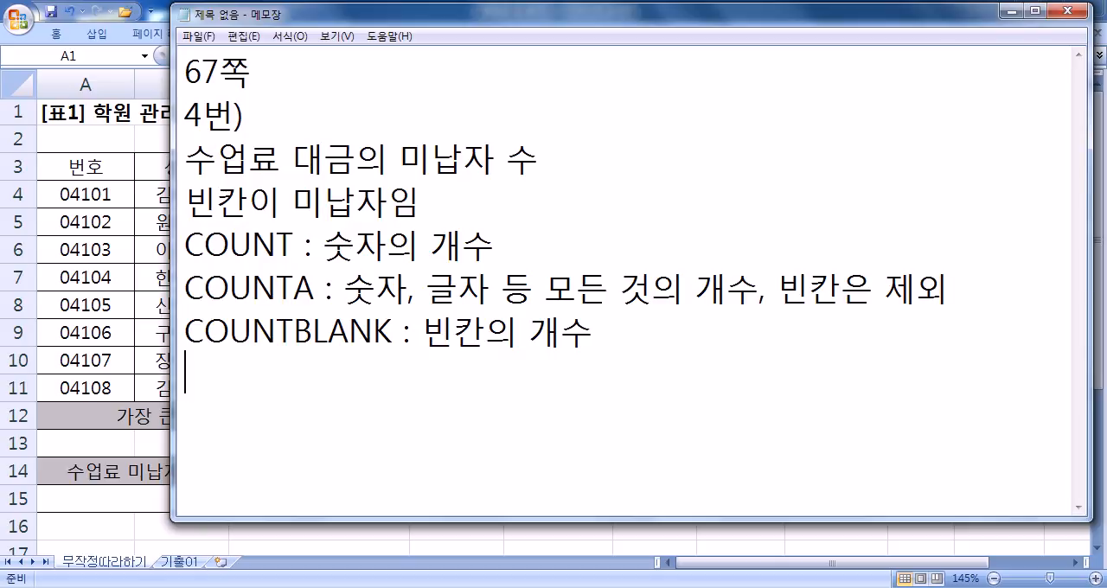
{"action": "type", "text": "=COUNTB"}
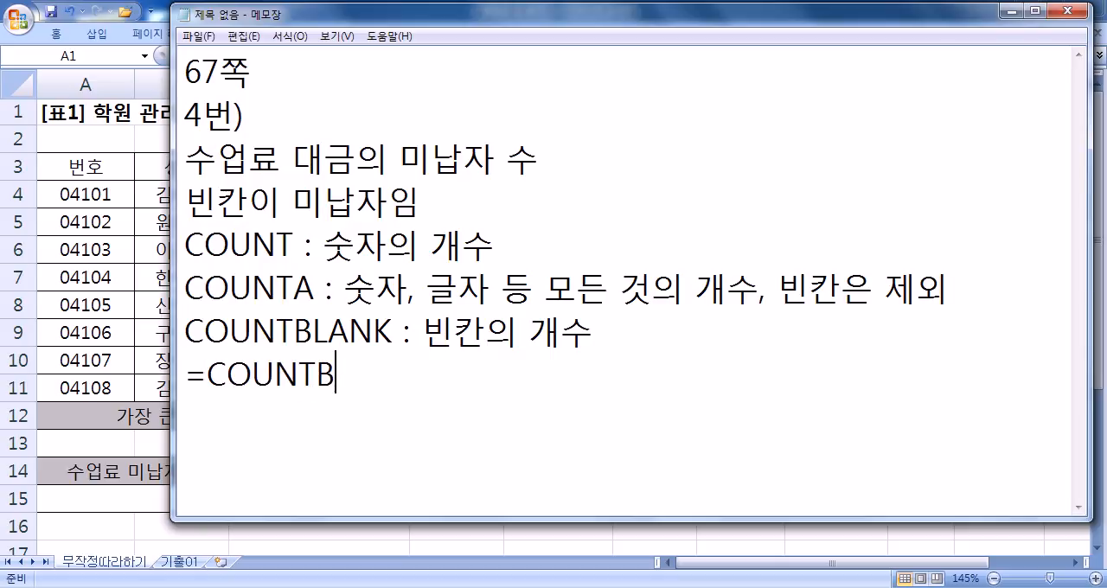
{"action": "type", "text": "LANK(버"}
{"action": "type", "text": "ㅁ위)"}
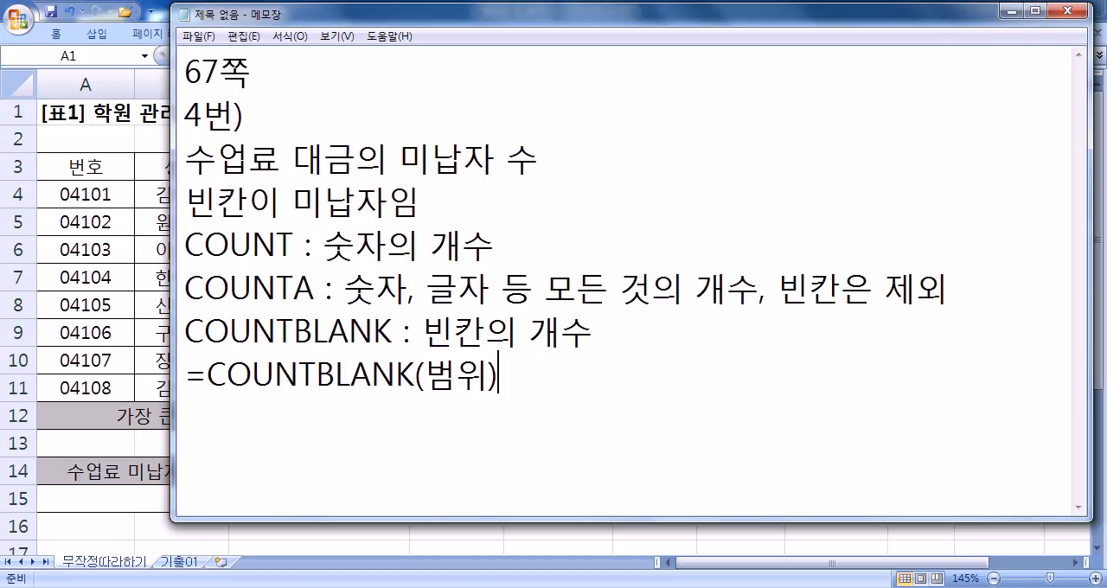
- Insert the cell range "(D4:D11)" directly after the word 수업료 in the problem line
{"action": "key", "text": "Up"}
{"action": "key", "text": "Up"}
{"action": "key", "text": "Up"}
{"action": "key", "text": "Up"}
{"action": "key", "text": "Home"}
{"action": "key", "text": "Up"}
{"action": "key", "text": "Right"}
{"action": "key", "text": "Right"}
{"action": "key", "text": "Right"}
{"action": "type", "text": "(ㅇ4"}
{"action": "key", "text": "BackSpace"}
{"action": "key", "text": "BackSpace"}
{"action": "type", "text": "D4:D"}
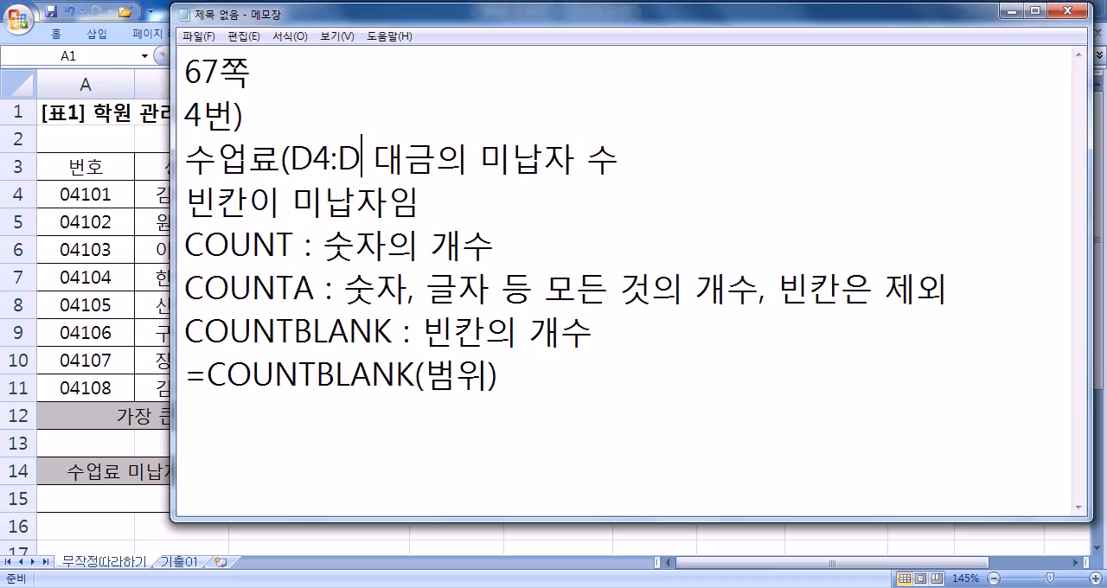
{"action": "type", "text": "11)"}
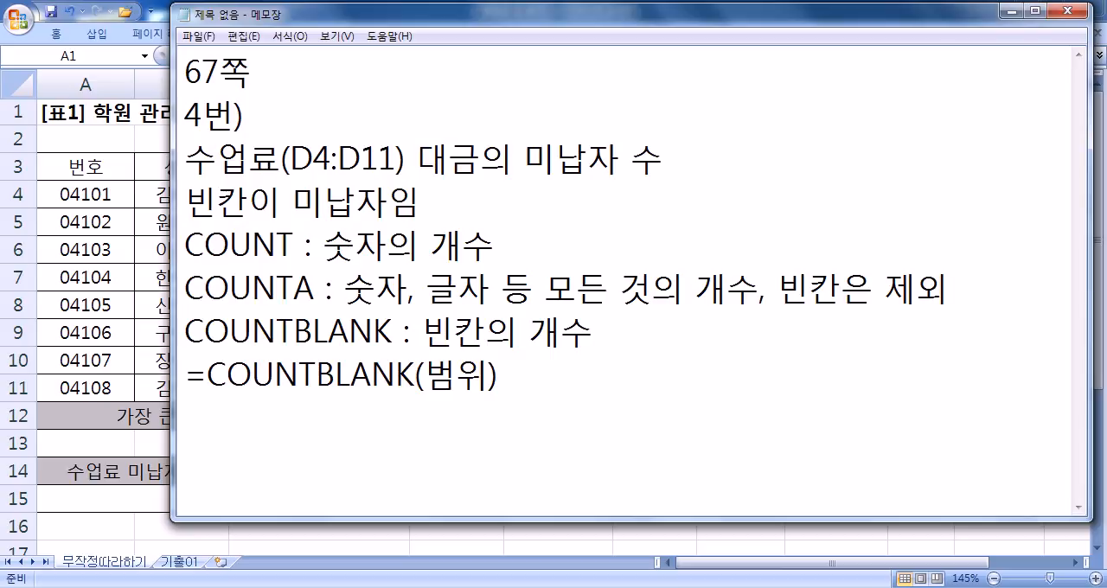
- Duplicate the COUNTBLANK syntax line below itself and replace the argument 범위 in the copy with D4:D11
{"action": "key", "text": "Down"}
{"action": "key", "text": "Down"}
{"action": "key", "text": "Down"}
{"action": "key", "text": "Right"}
{"action": "key", "text": "Home"}
{"action": "key", "text": "shift+End"}
{"action": "key", "text": "ctrl+c"}
{"action": "key", "text": "End"}
{"action": "key", "text": "Return"}
{"action": "key", "text": "ctrl+v"}
{"action": "key", "text": "Left"}
{"action": "key", "text": "Left"}
{"action": "key", "text": "Left"}
{"action": "type", "text": "D4:D11"}
{"action": "key", "text": "Delete"}
{"action": "key", "text": "Delete"}
{"action": "key", "text": "End"}
{"action": "key", "text": "Return"}
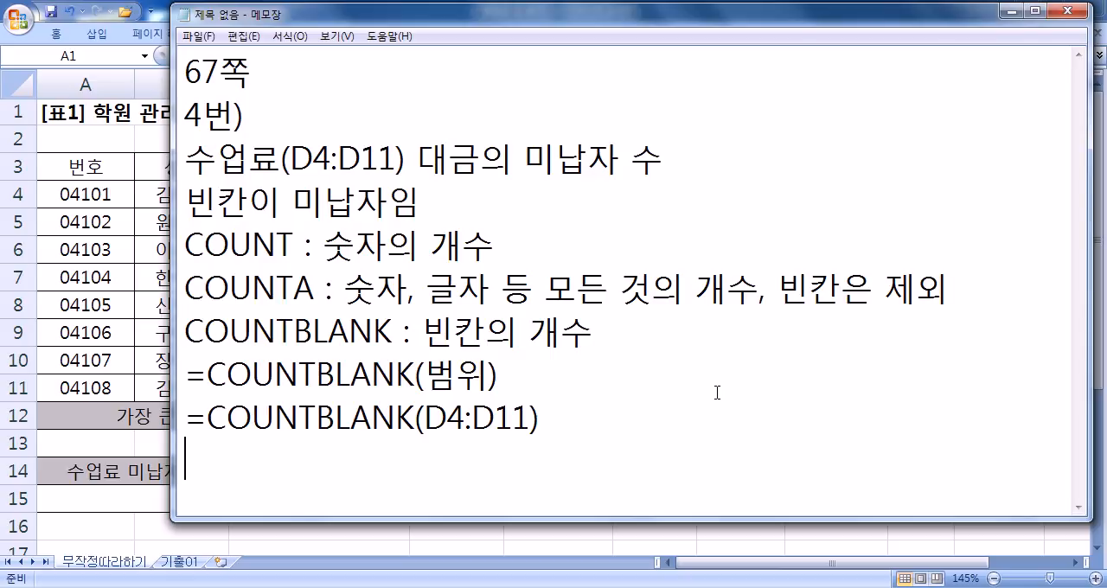
- Switch to the Excel workbook and start a COUNTBLANK formula in cell A15 under 수업료 미납자수
{"action": "key", "text": "alt+Tab"}
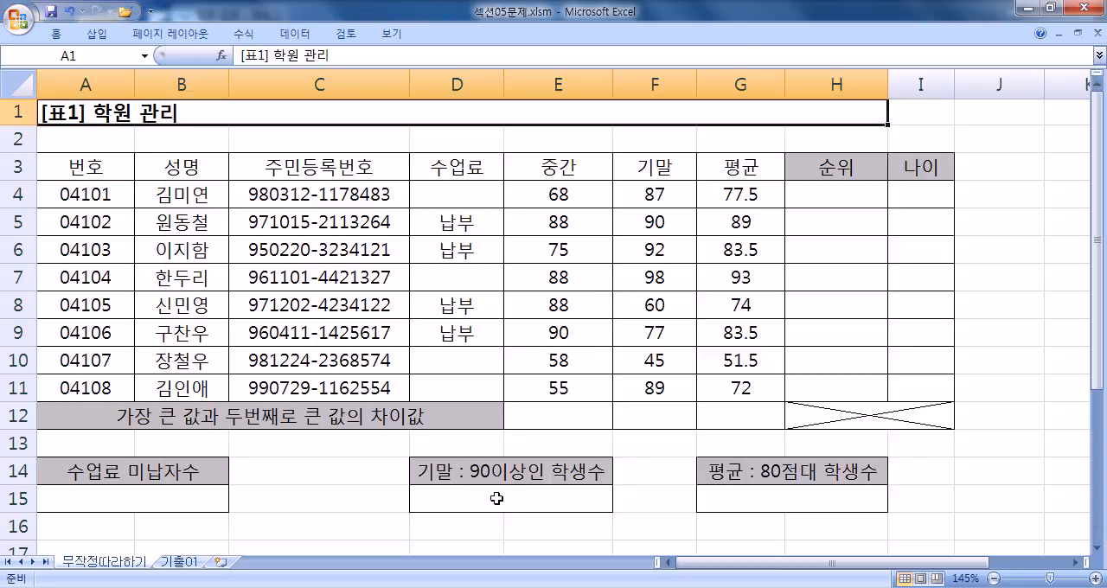
{"action": "left_click", "coordinate": [169, 498]}
{"action": "scroll", "coordinate": [173, 484], "scroll_direction": "down", "scroll_amount": 2}
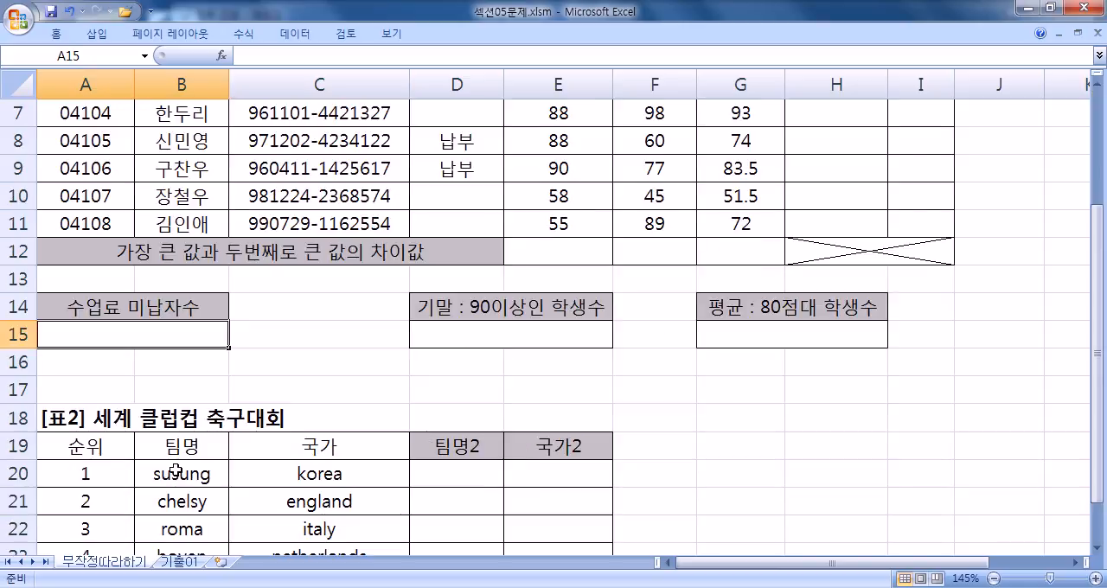
{"action": "type", "text": "=CO"}
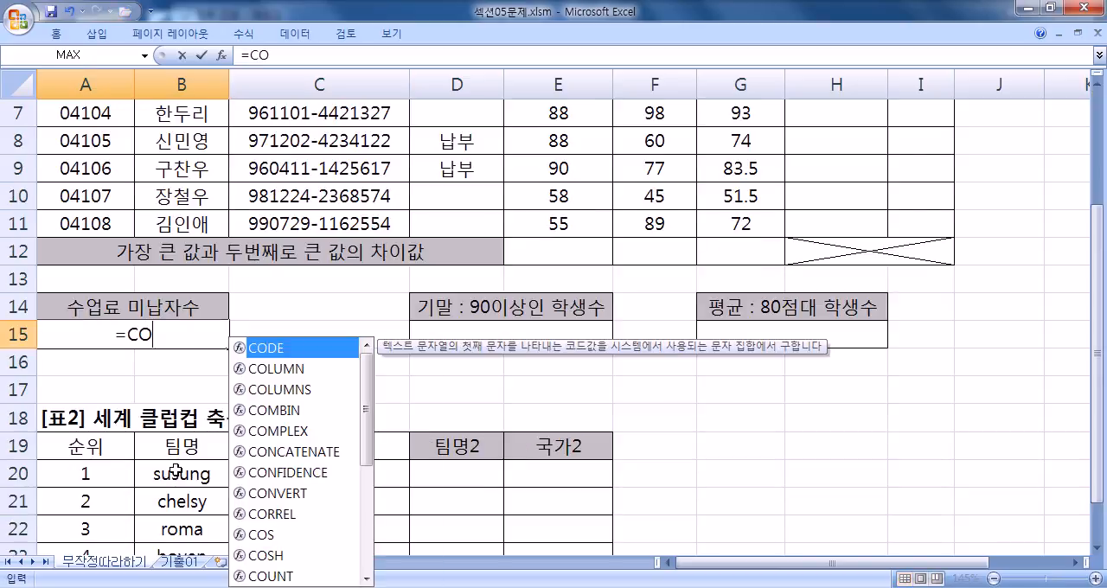
{"action": "type", "text": "U"}
{"action": "key", "text": "Down"}
{"action": "key", "text": "Down"}
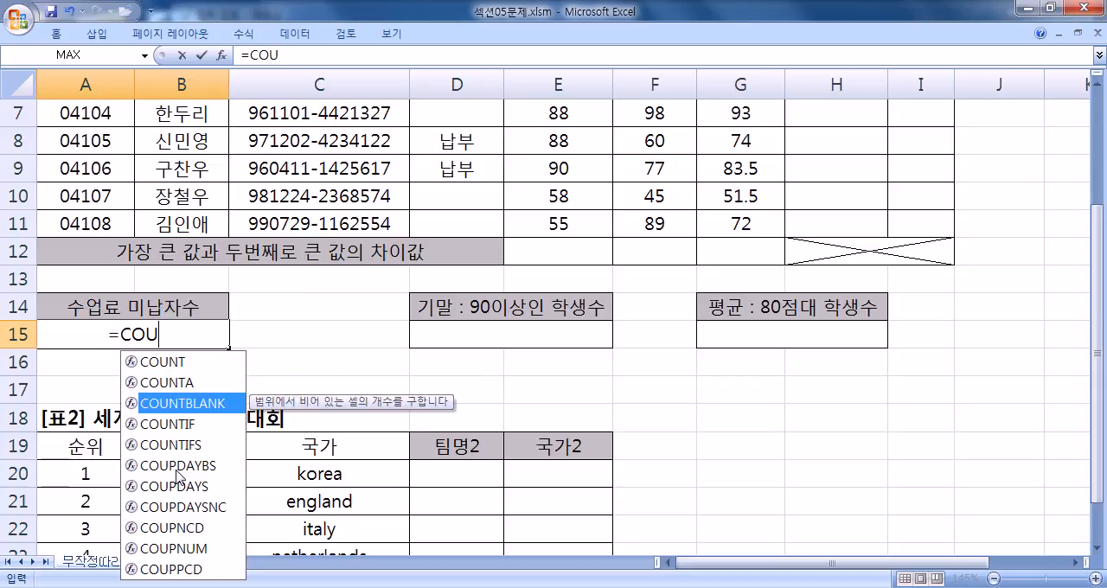
{"action": "double_click", "coordinate": [240, 402]}
- Set the range D4:D11 as the COUNTBLANK argument and complete the formula in A15
{"action": "scroll", "coordinate": [467, 359], "scroll_direction": "up", "scroll_amount": 2}
{"action": "left_click_drag", "start_coordinate": [435, 199], "coordinate": [435, 378]}
{"action": "scroll", "coordinate": [207, 396], "scroll_direction": "down", "scroll_amount": 1}
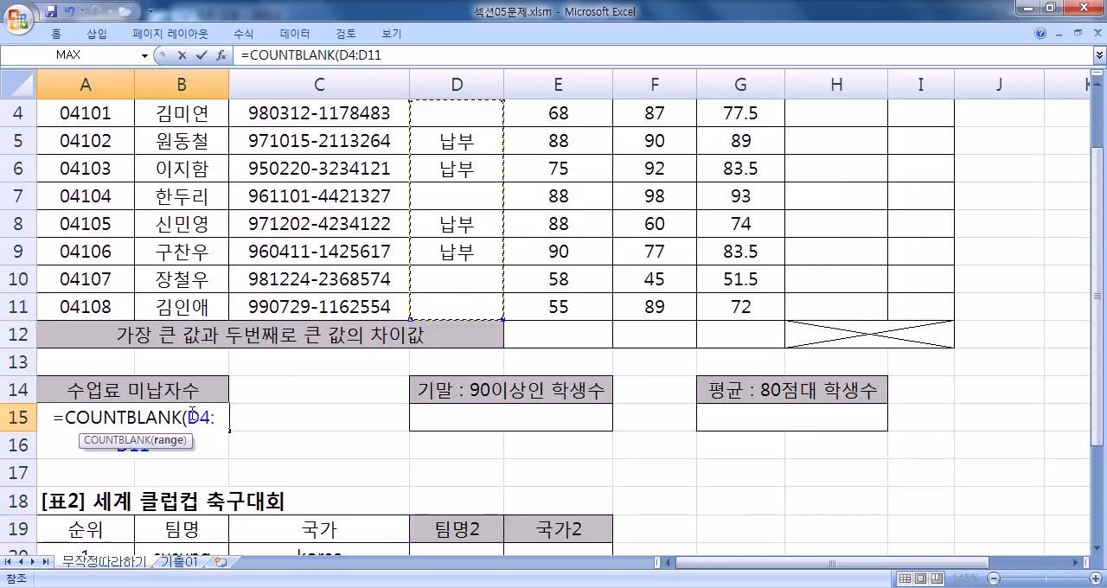
{"action": "scroll", "coordinate": [195, 409], "scroll_direction": "down", "scroll_amount": 1}
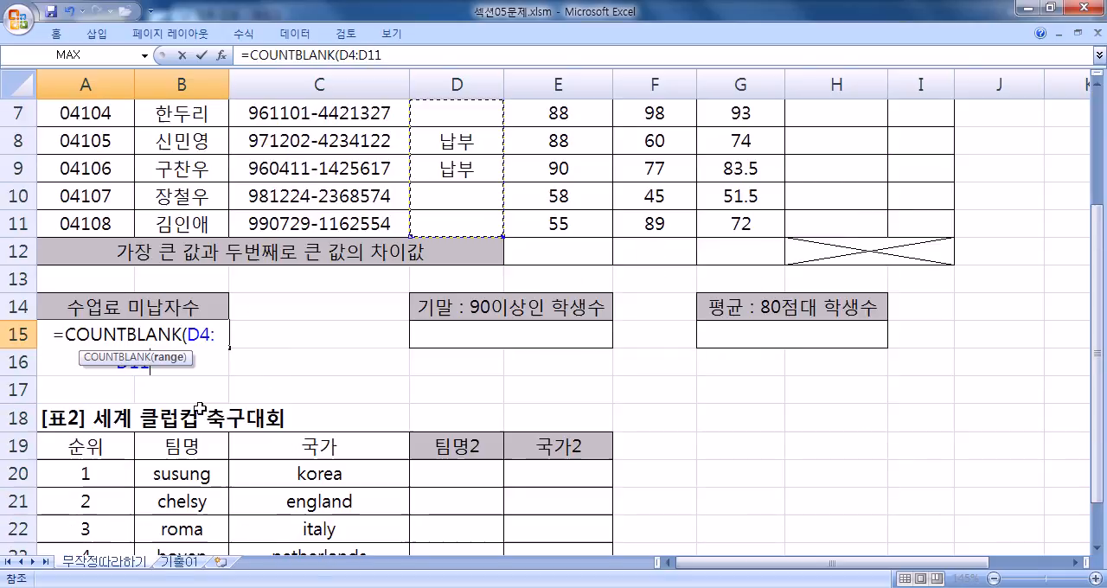
{"action": "left_click_drag", "start_coordinate": [189, 334], "coordinate": [264, 372]}
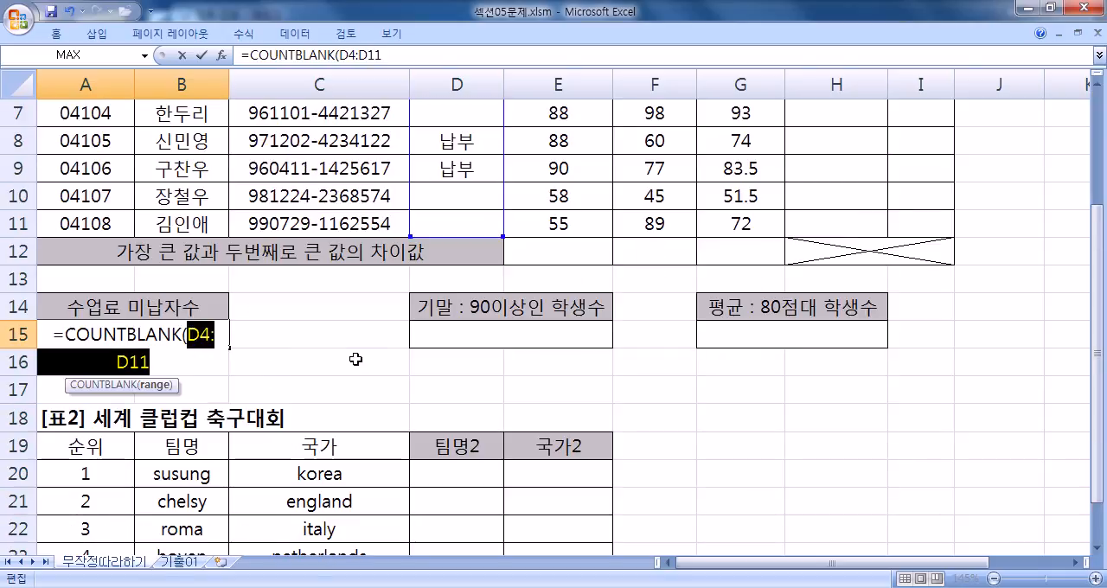
{"action": "type", "text": "D4:D11"}
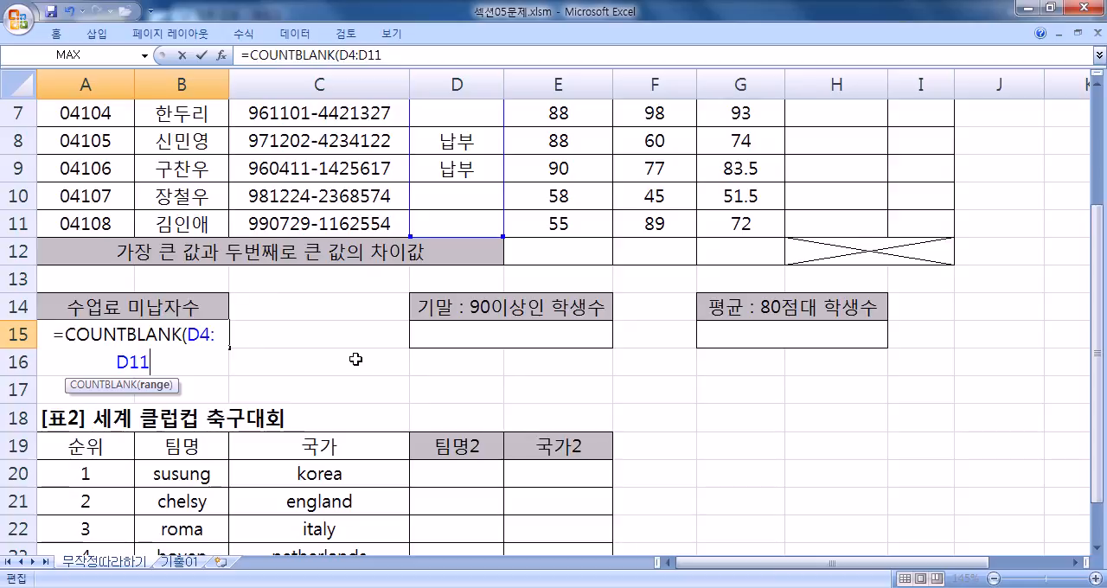
{"action": "type", "text": ")"}
{"action": "key", "text": "Return"}
{"action": "key", "text": "Up"}
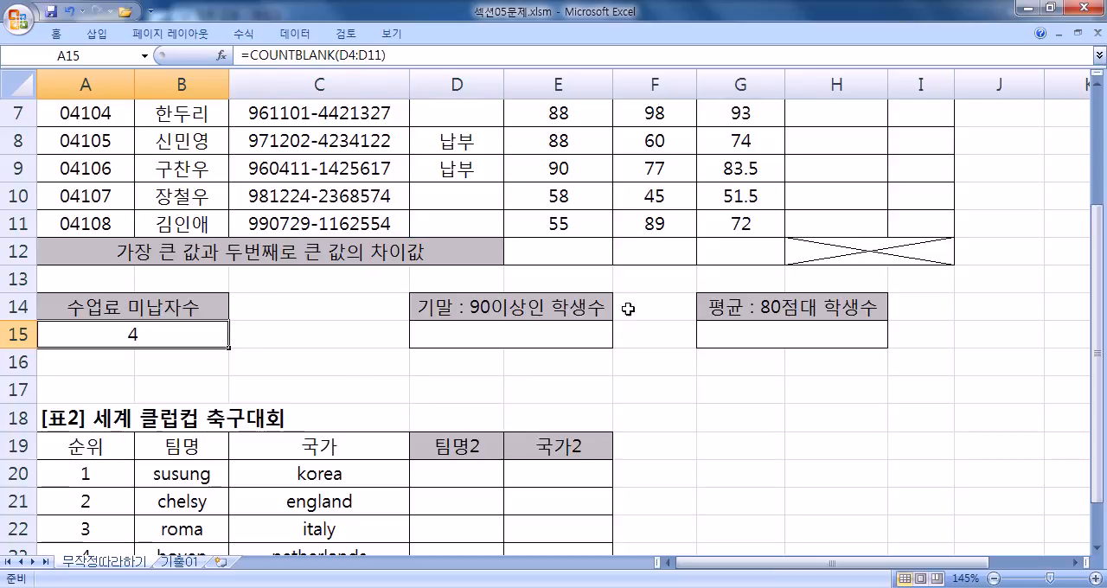
- Switch to the Notepad notes and highlight the words 빈칸이 미납자
{"action": "key", "text": "alt+Tab"}
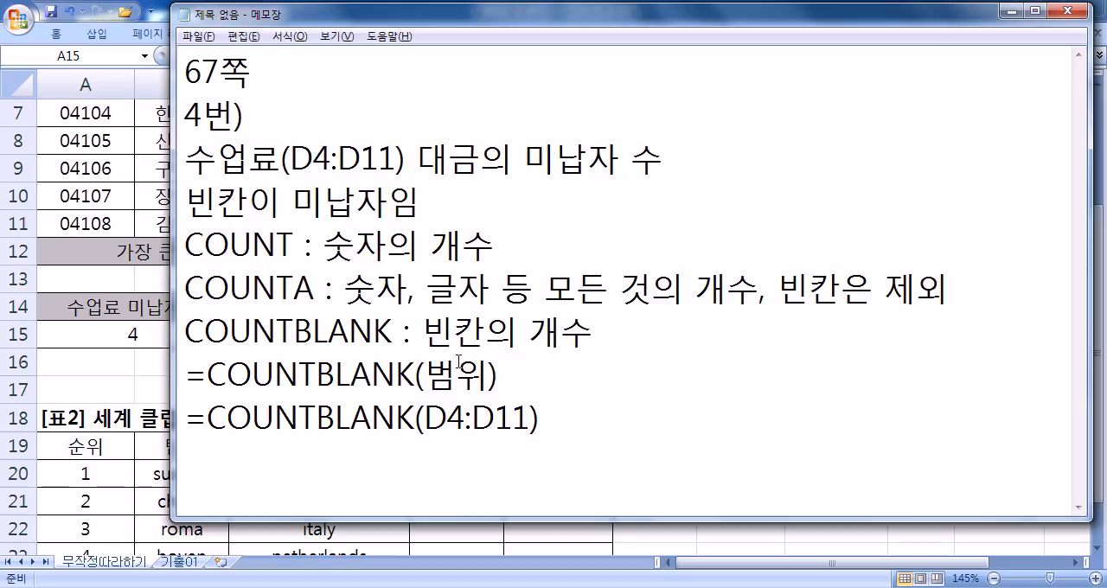
{"action": "left_click_drag", "start_coordinate": [185, 201], "coordinate": [375, 204]}
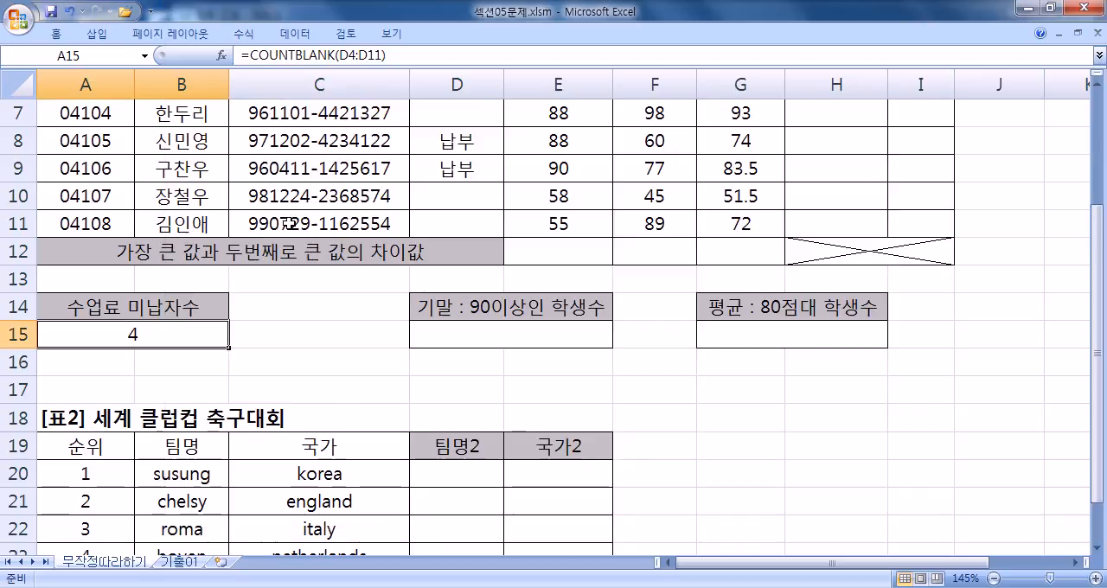
- Return to the Excel workbook and enter 미납 in the blank tuition cell D4
{"action": "key", "text": "alt+Tab"}
{"action": "scroll", "coordinate": [443, 188], "scroll_direction": "up", "scroll_amount": 2}
{"action": "left_click", "coordinate": [444, 188]}
{"action": "type", "text": "ALSKQ"}
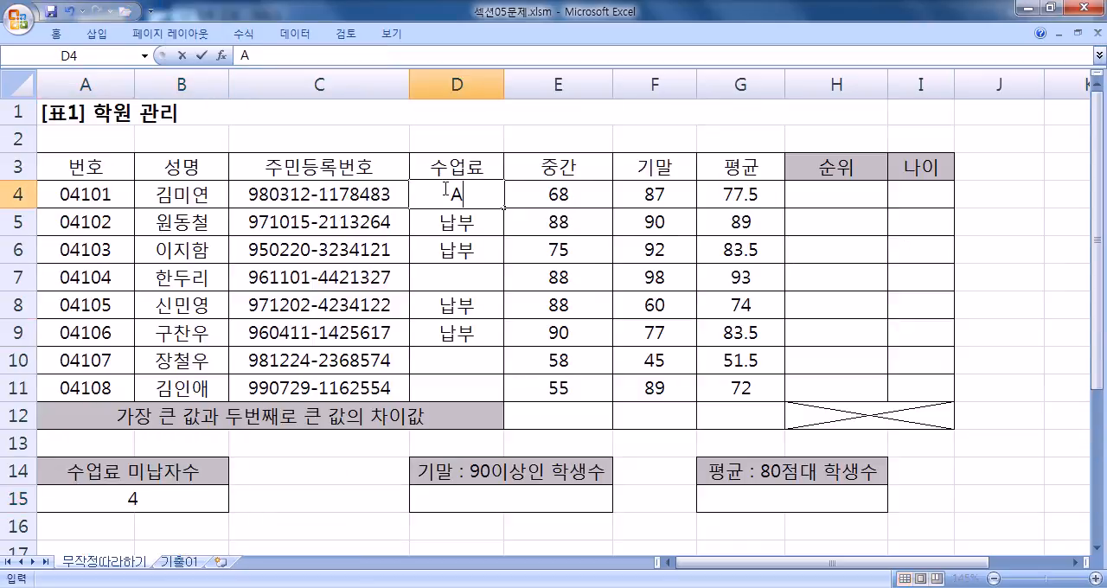
{"action": "key", "text": "BackSpace"}
{"action": "key", "text": "BackSpace"}
{"action": "key", "text": "BackSpace"}
{"action": "key", "text": "BackSpace"}
{"action": "key", "text": "BackSpace"}
{"action": "type", "text": "미납"}
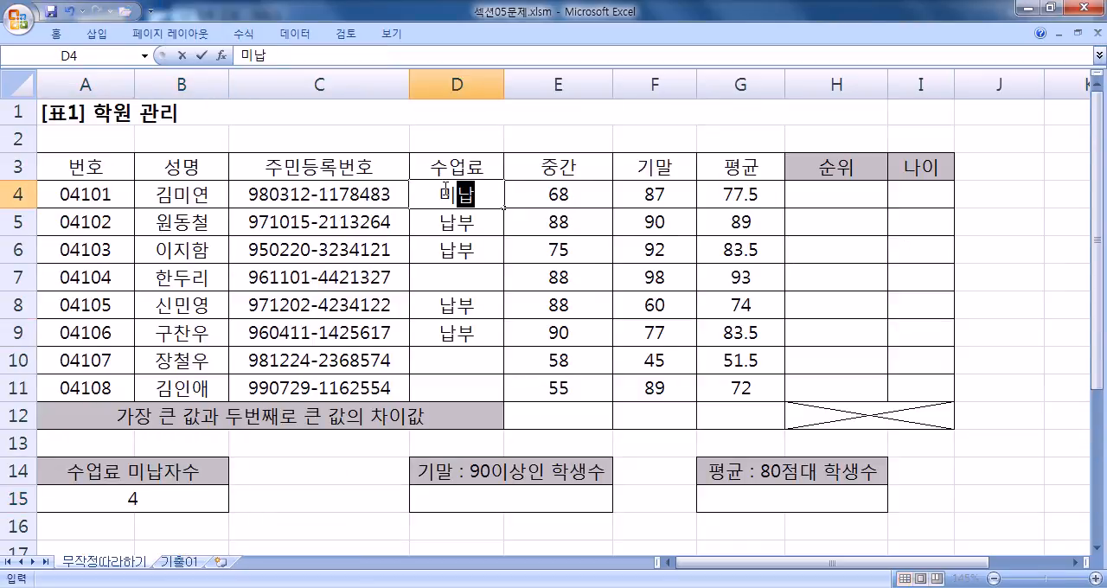
{"action": "key", "text": "Return"}
- Enter 미납 in the remaining blank tuition cells D7, D10 and D11
{"action": "key", "text": "Down"}
{"action": "key", "text": "Down"}
{"action": "type", "text": "미납"}
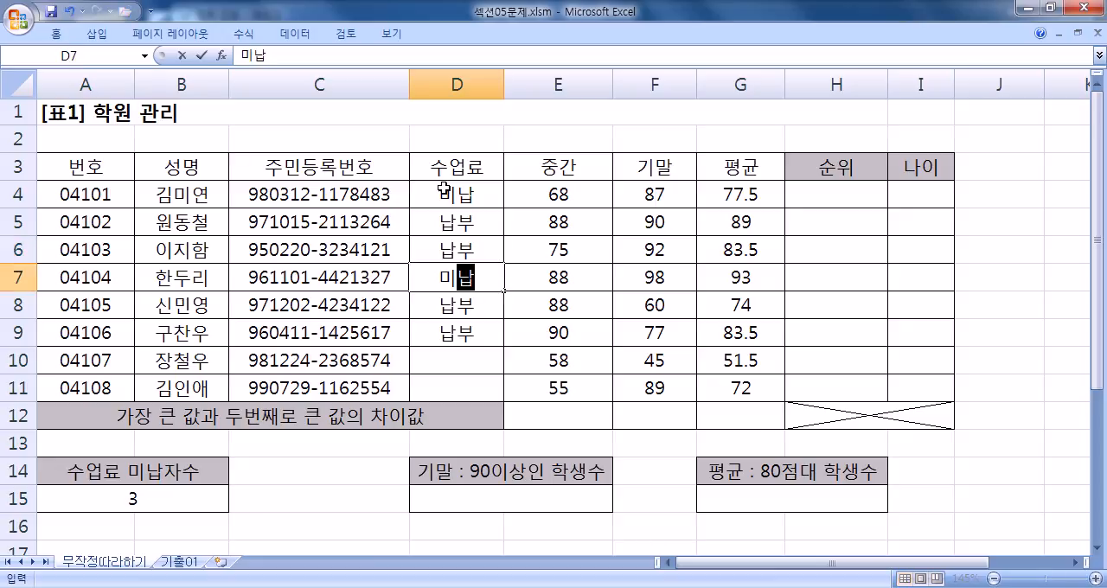
{"action": "key", "text": "Return"}
{"action": "key", "text": "Down"}
{"action": "key", "text": "Down"}
{"action": "type", "text": "미납"}
{"action": "key", "text": "Return"}
{"action": "type", "text": "미나ㅂ"}
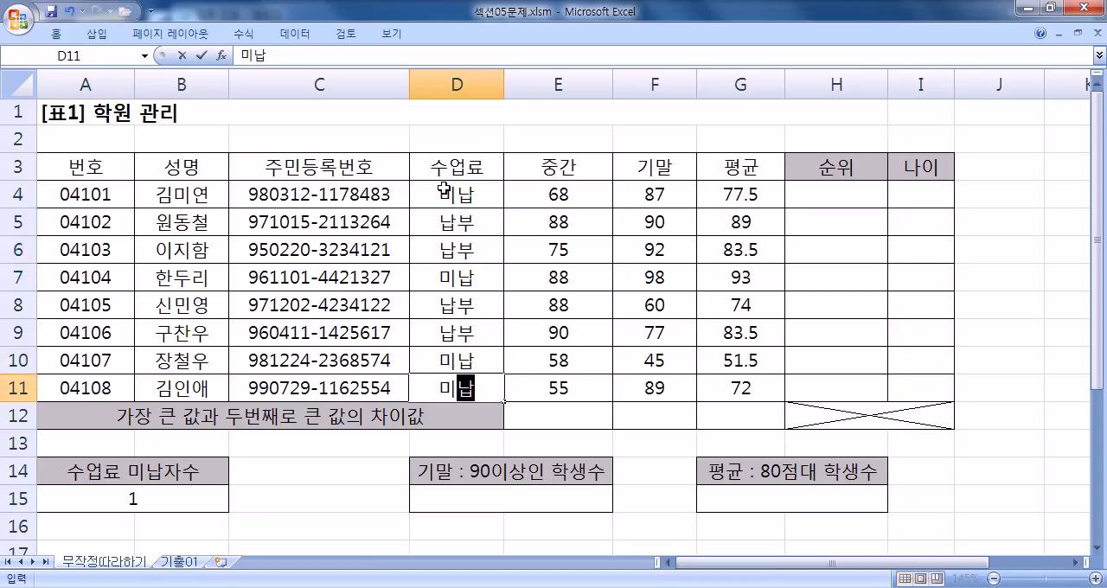
{"action": "key", "text": "Return"}
- Examine the COUNTBLANK result in A15 against the 미납 and 납부 entries in D4 and D5 and the Notepad notes
{"action": "left_click", "coordinate": [217, 500]}
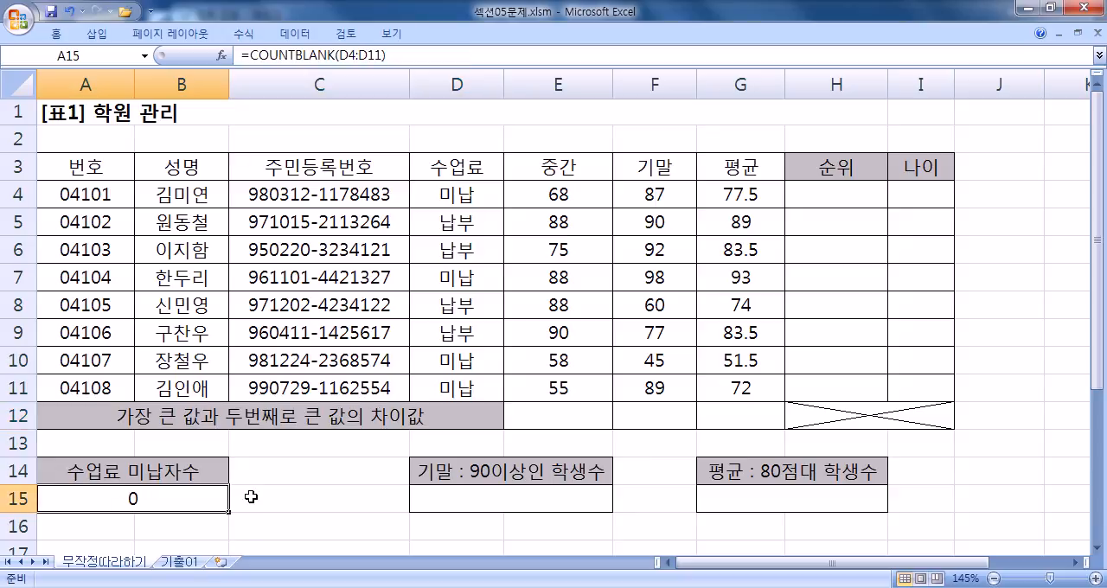
{"action": "left_click", "coordinate": [467, 221]}
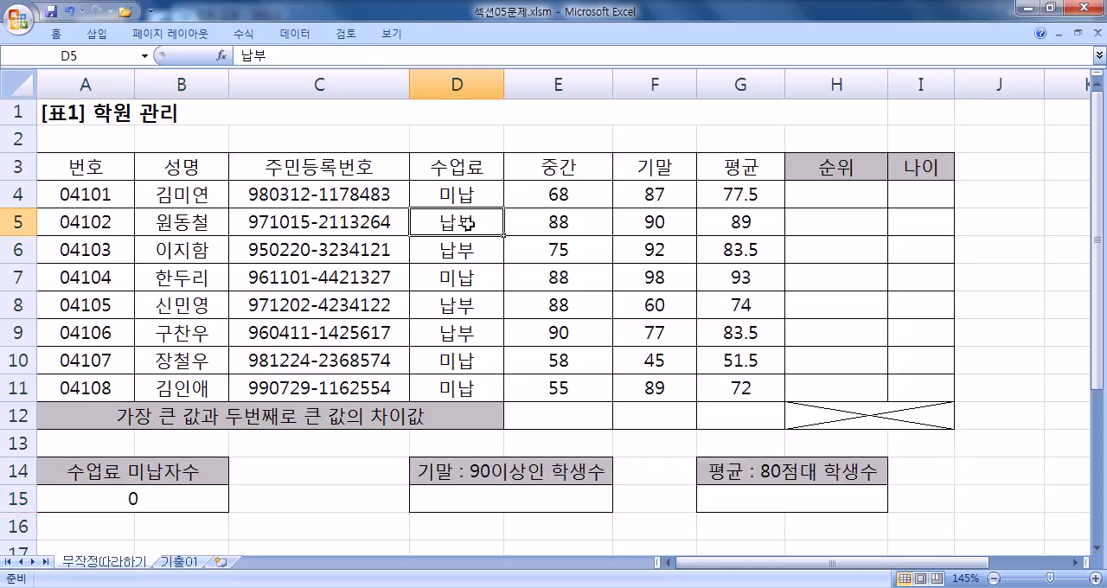
{"action": "left_click", "coordinate": [465, 194]}
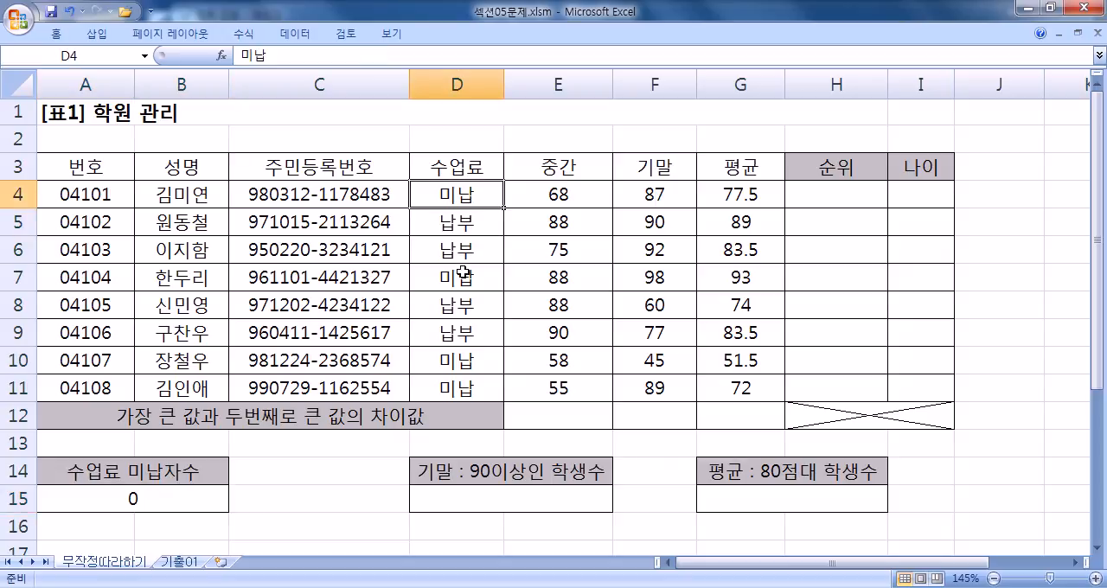
{"action": "key", "text": "alt+Tab"}
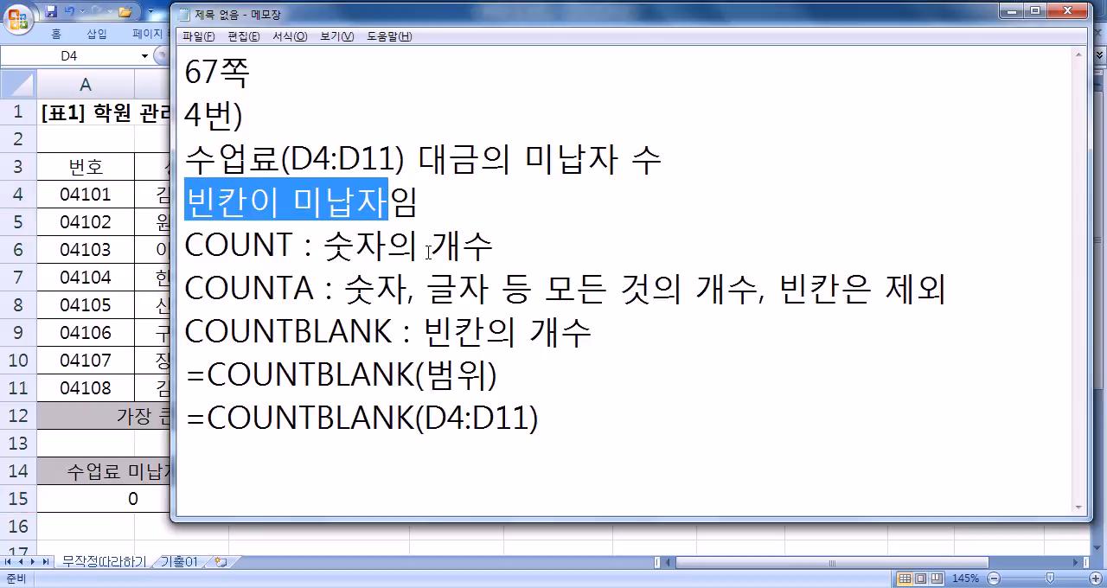
{"action": "key", "text": "alt+Tab"}
{"action": "left_click", "coordinate": [467, 222]}
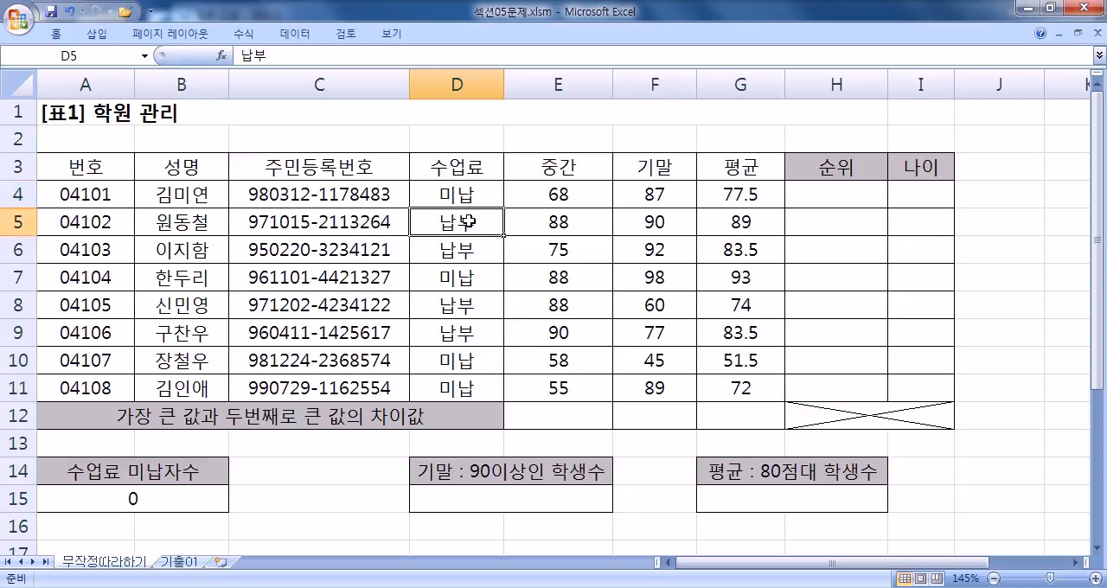
{"action": "left_click", "coordinate": [469, 192]}
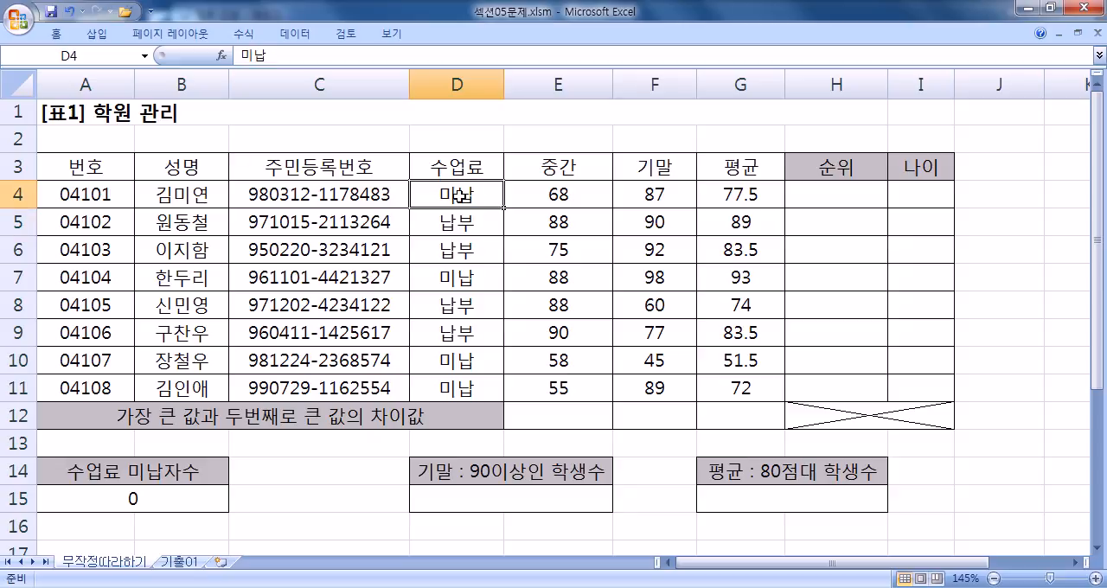
{"action": "key", "text": "alt+Tab"}
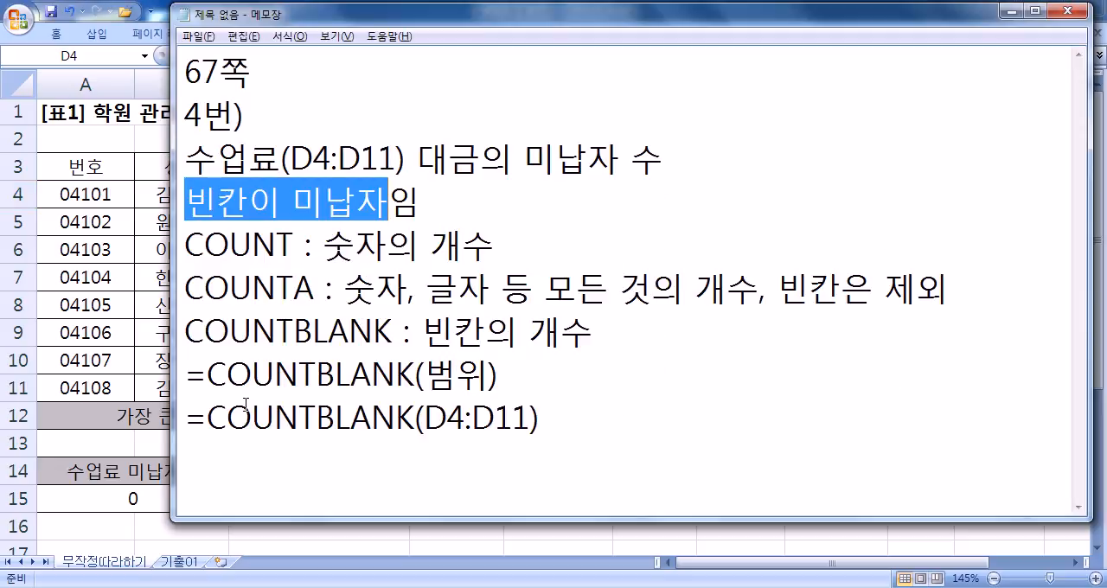
{"action": "key", "text": "alt+Tab"}
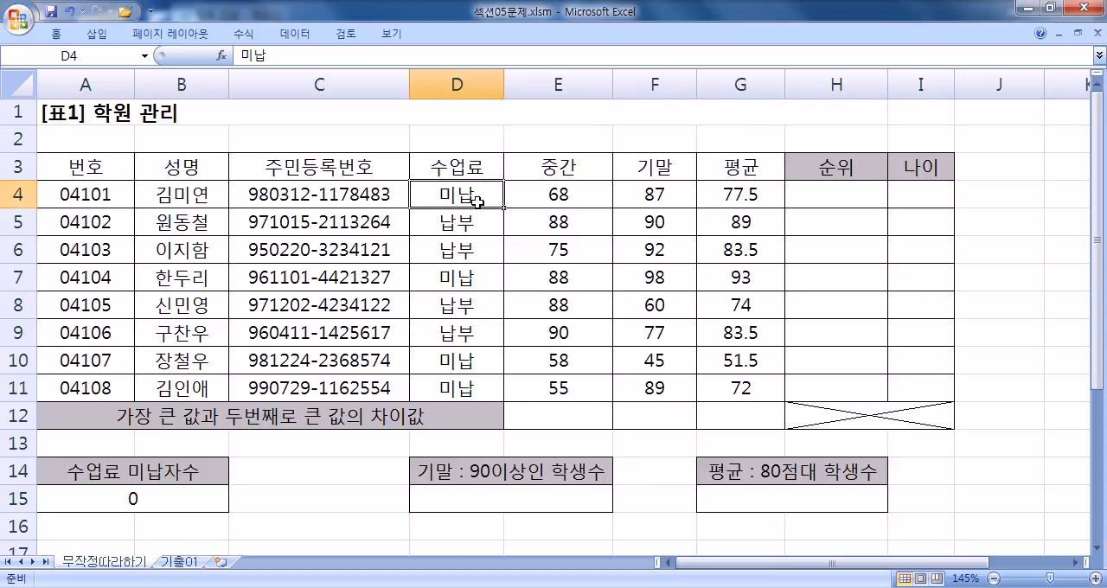
- Clear the 미납 entries from cells D4, D7 and D10:D11
{"action": "key", "text": "Delete"}
{"action": "left_click", "coordinate": [444, 281]}
{"action": "key", "text": "Delete"}
{"action": "left_click_drag", "start_coordinate": [430, 359], "coordinate": [430, 390]}
{"action": "key", "text": "Delete"}
{"action": "left_click", "coordinate": [438, 195]}
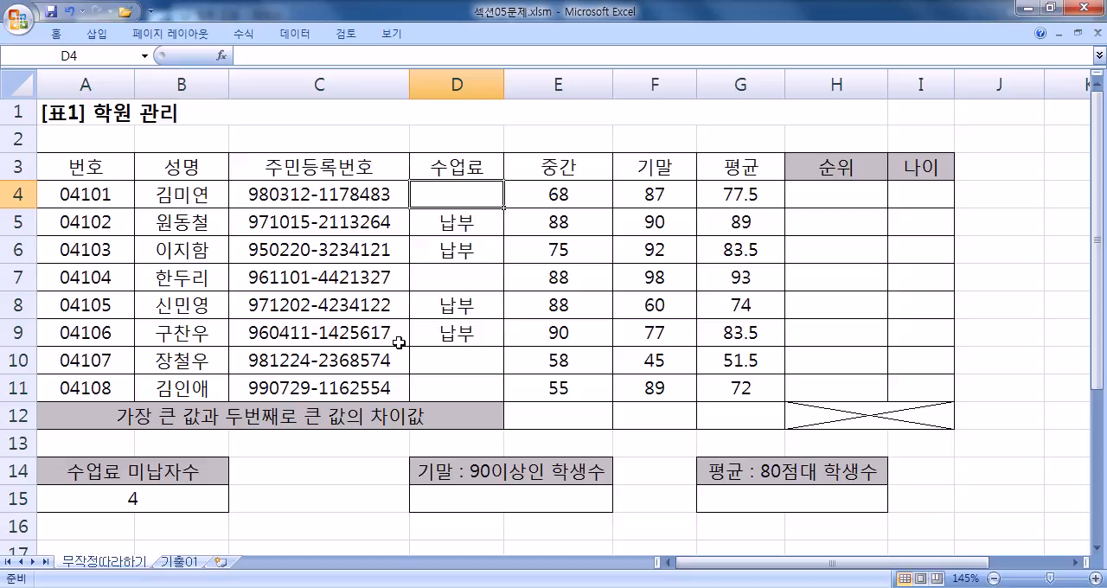
- Examine the final exam scores in F4:F11, especially F5:F7, and the answer cell D15 for students with 90 or more
{"action": "scroll", "coordinate": [399, 342], "scroll_direction": "down", "scroll_amount": 4}
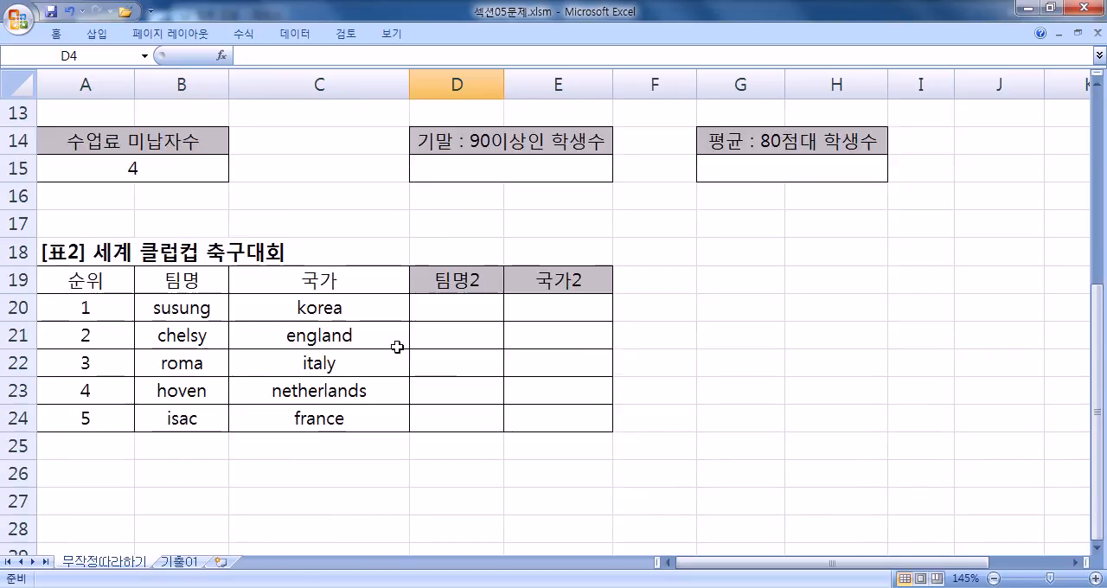
{"action": "scroll", "coordinate": [396, 343], "scroll_direction": "up", "scroll_amount": 3}
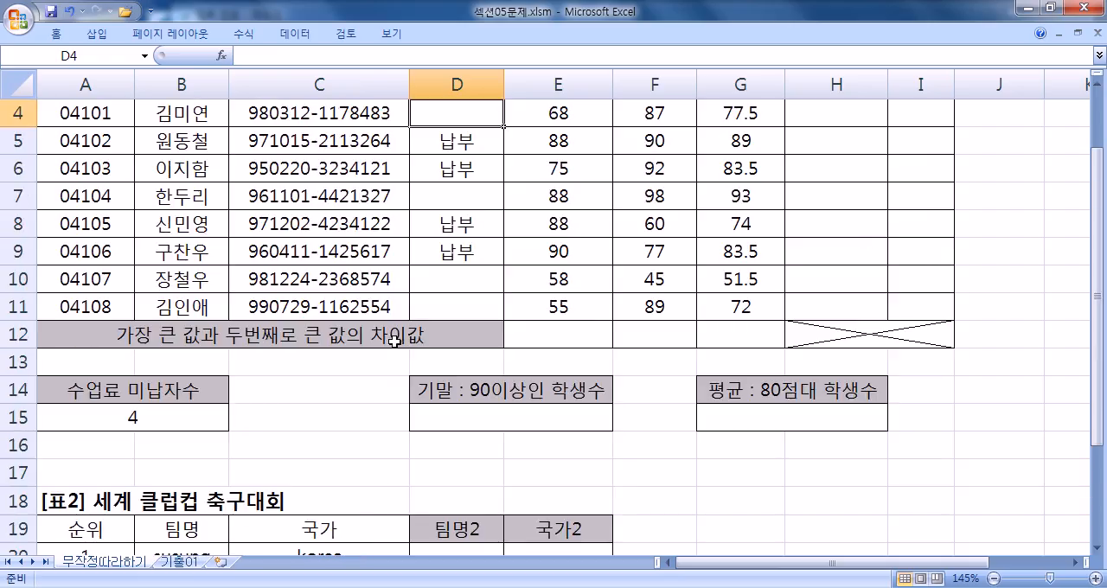
{"action": "scroll", "coordinate": [395, 342], "scroll_direction": "up", "scroll_amount": 1}
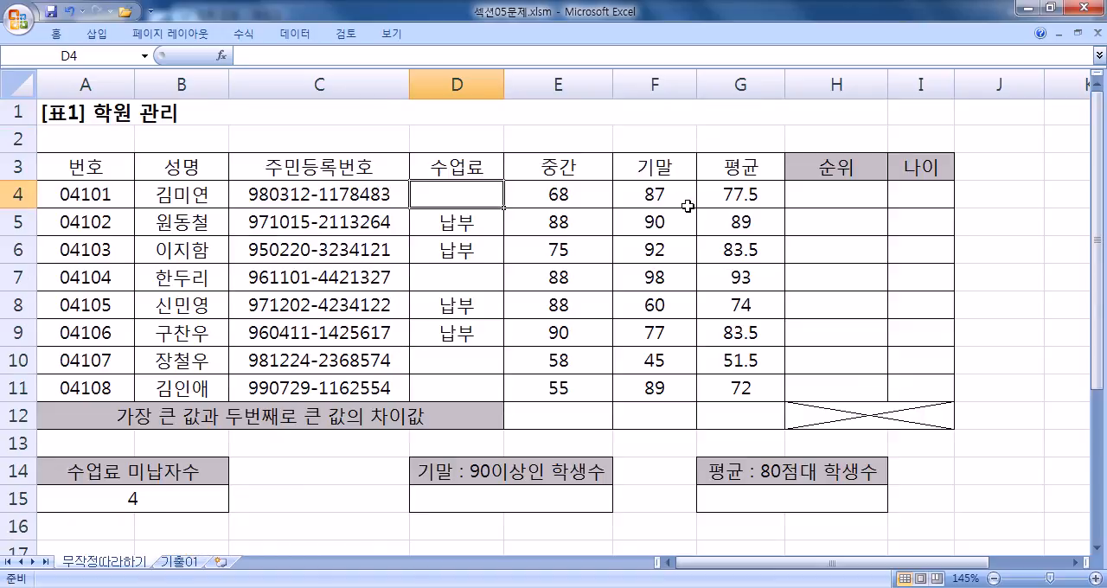
{"action": "left_click_drag", "start_coordinate": [662, 194], "coordinate": [644, 389]}
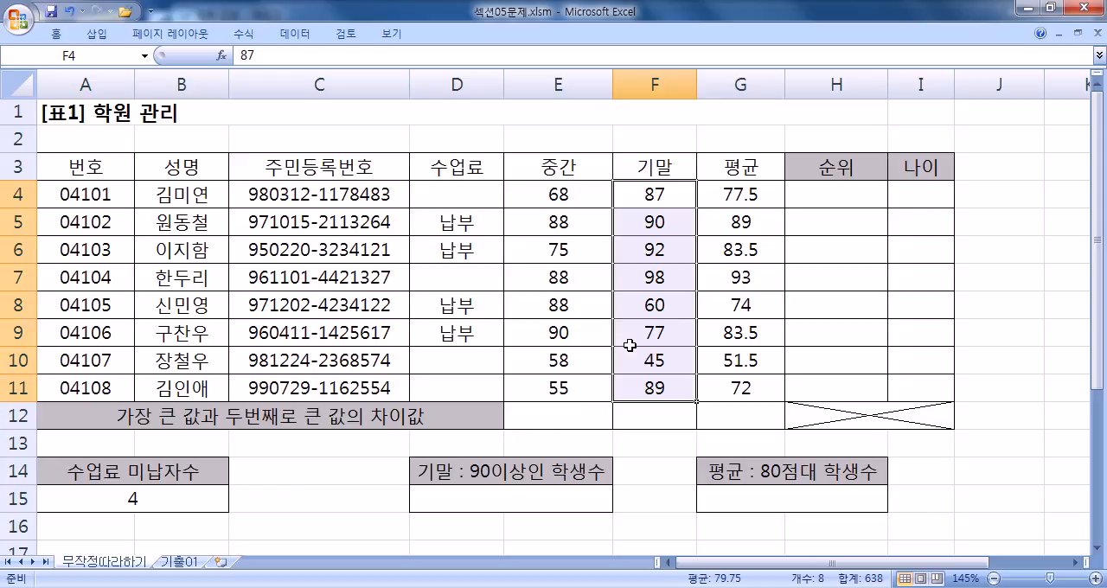
{"action": "left_click", "coordinate": [671, 221]}
{"action": "left_click", "coordinate": [666, 250]}
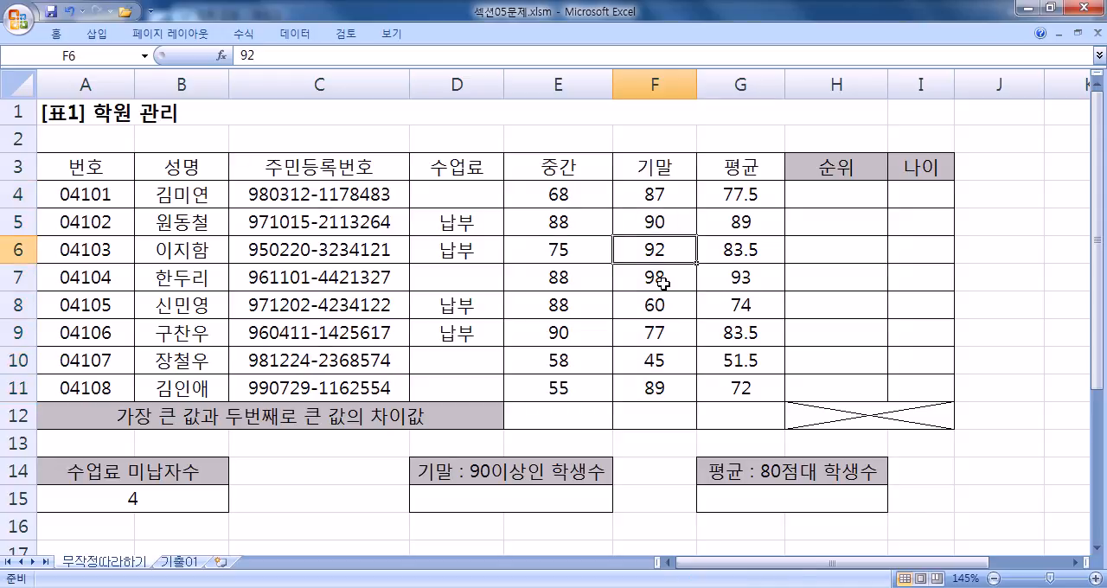
{"action": "left_click", "coordinate": [662, 279]}
{"action": "left_click_drag", "start_coordinate": [647, 221], "coordinate": [630, 278]}
{"action": "left_click", "coordinate": [496, 504]}
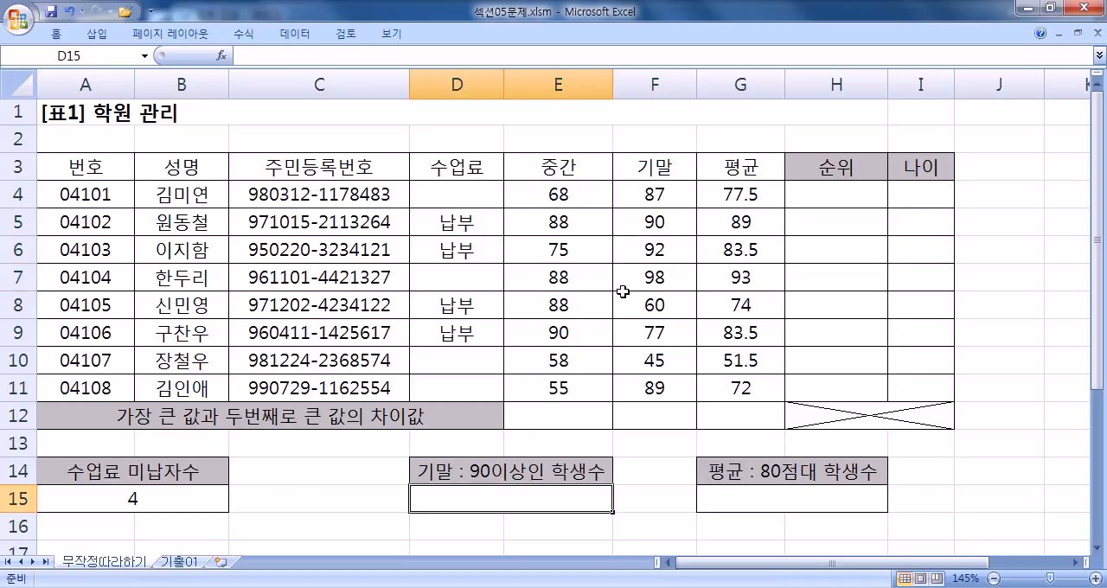
- Switch to the Notepad notes and add the heading "5번)" below the COUNTBLANK formulas, separated by a blank line
{"action": "key", "text": "alt+Tab"}
{"action": "left_click", "coordinate": [354, 498]}
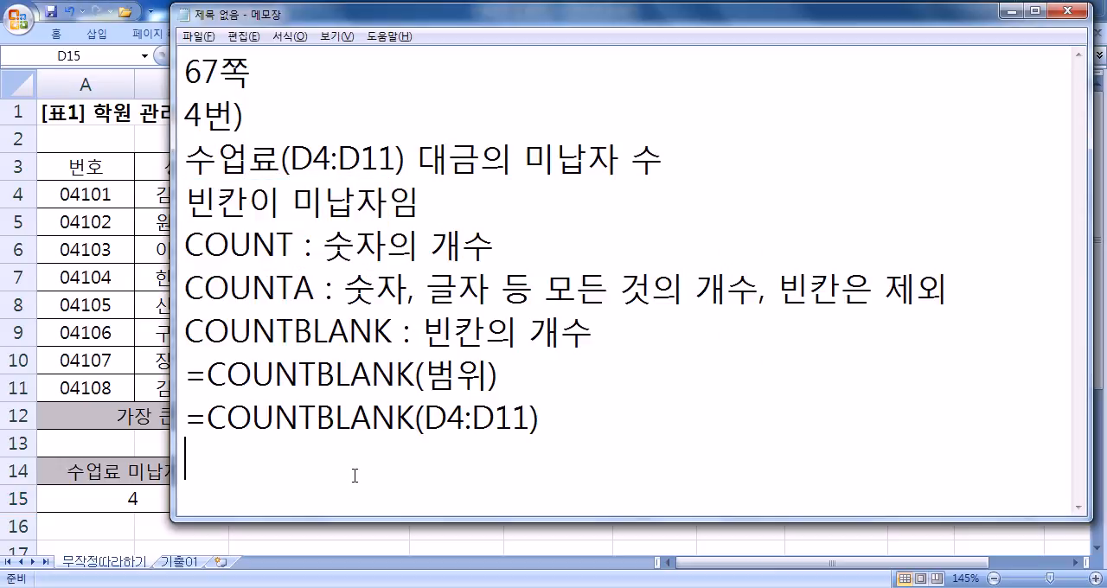
{"action": "key", "text": "Return"}
{"action": "type", "text": "5QJS"}
{"action": "key", "text": "BackSpace"}
{"action": "key", "text": "BackSpace"}
{"action": "key", "text": "BackSpace"}
{"action": "key", "text": "Hangul"}
{"action": "type", "text": "번)"}
{"action": "key", "text": "Return"}
- Write the problem line "기말(F4:F11) 점수가 90이상인 학생수" under the 5번) heading
{"action": "type", "text": "기말점수"}
{"action": "key", "text": "Left"}
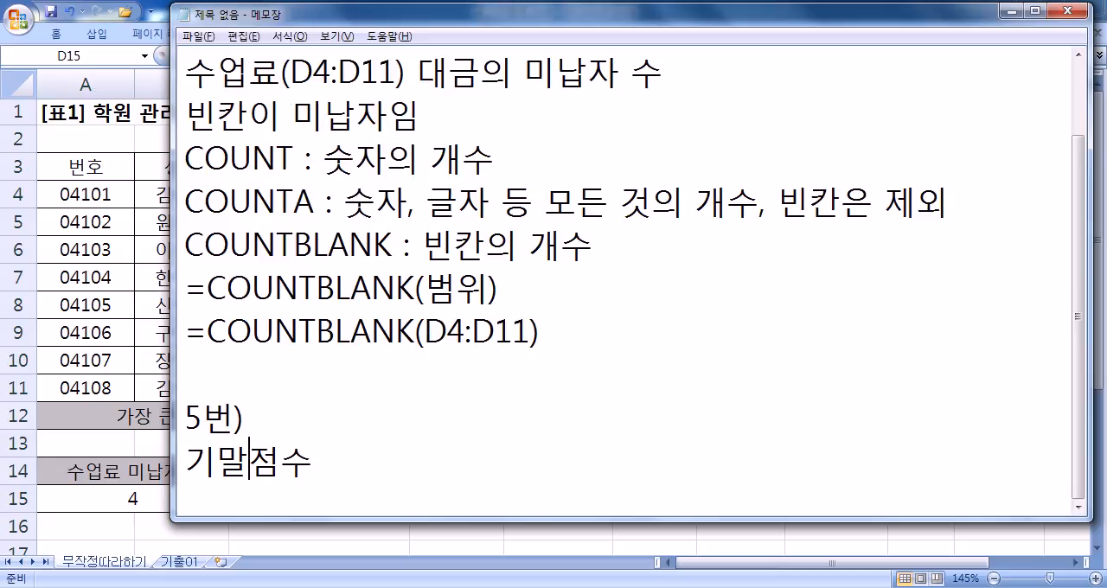
{"action": "key", "text": "Right"}
{"action": "type", "text": "("}
{"action": "key", "text": "Hangul"}
{"action": "type", "text": "F4:"}
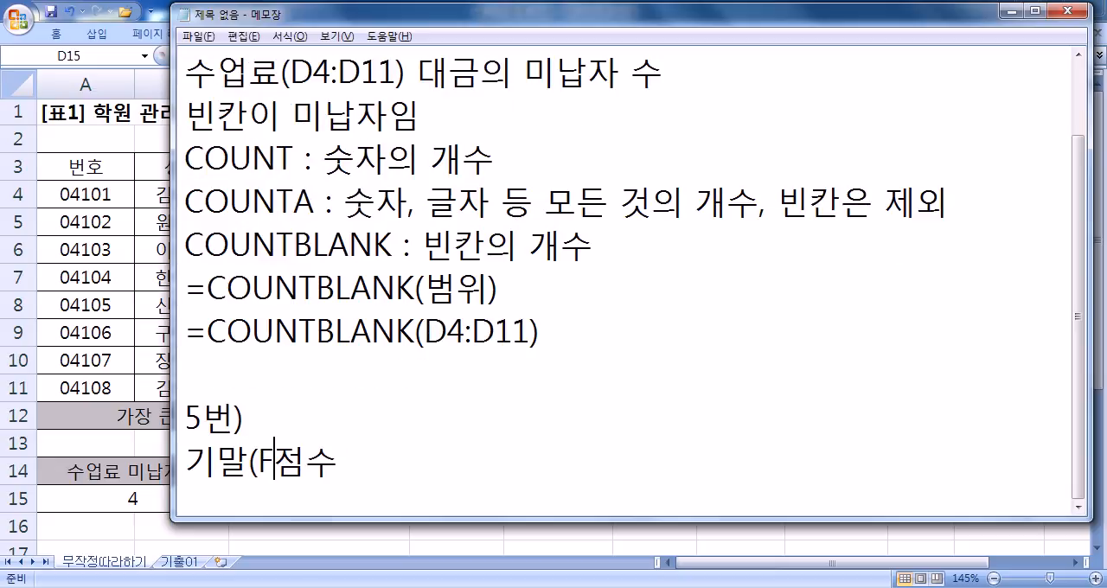
{"action": "type", "text": "F11)"}
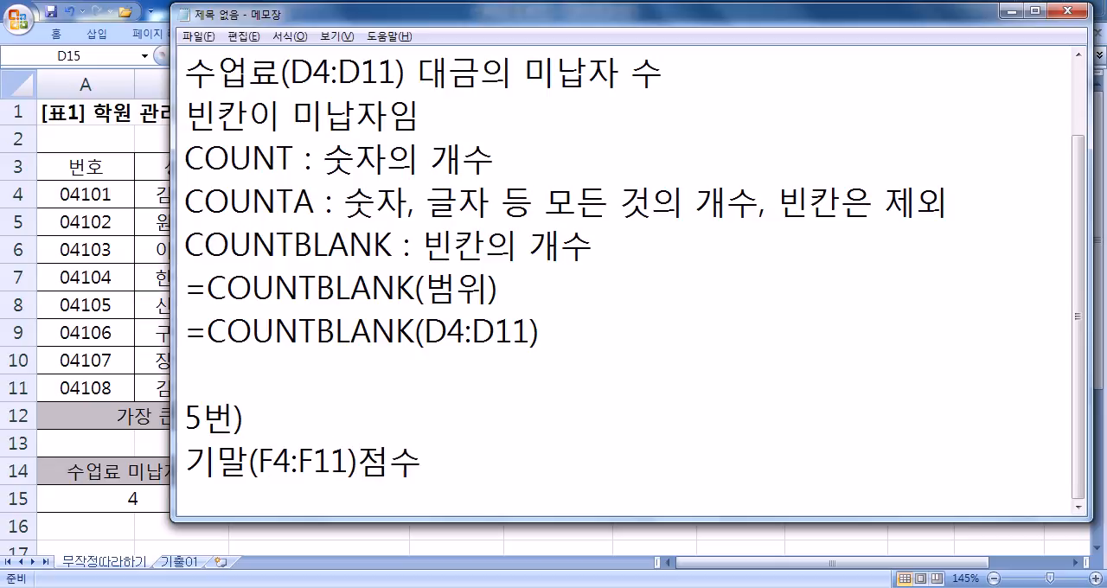
{"action": "key", "text": "End"}
{"action": "type", "text": "가 90이"}
{"action": "type", "text": "상인 학새"}
{"action": "type", "text": "ㅇ수"}
{"action": "key", "text": "Return"}
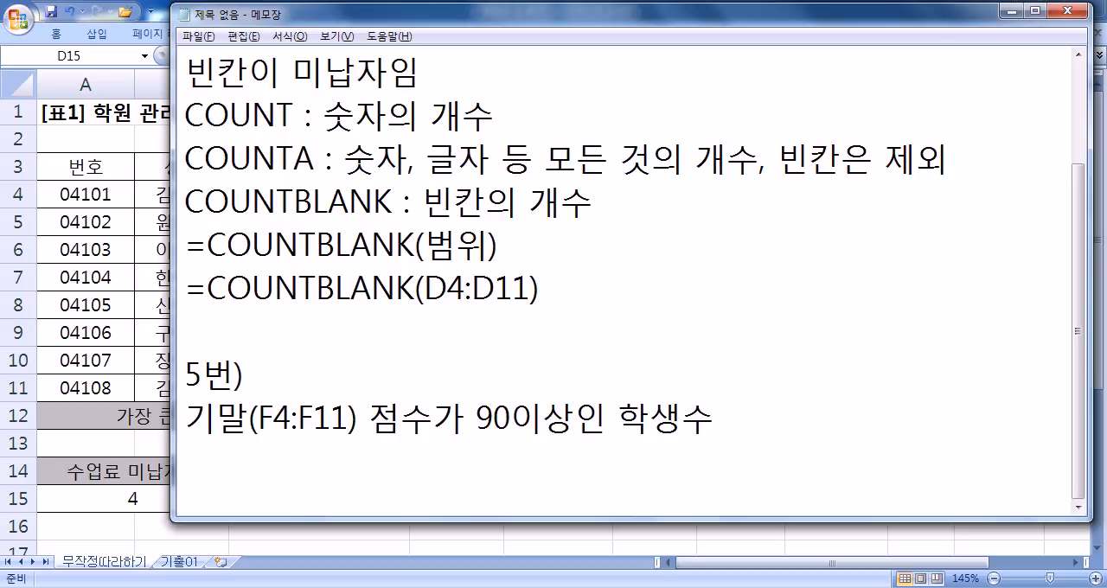
- Add the line "COUNT, COUNTA, COUNTIF" under the problem line in the notes
{"action": "type", "text": "COUNT"}
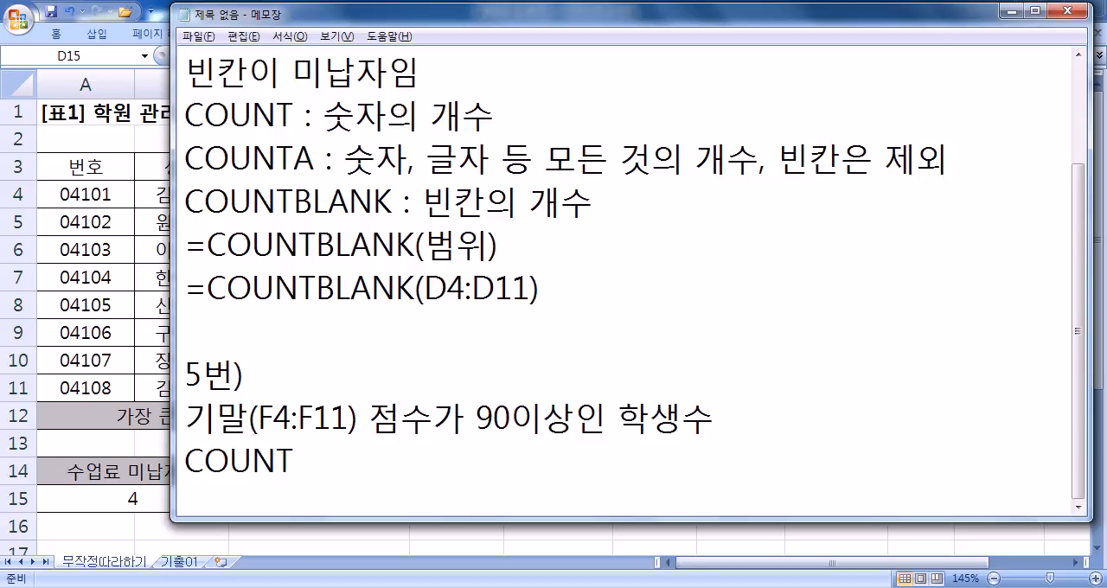
{"action": "type", "text": ", COUNTA"}
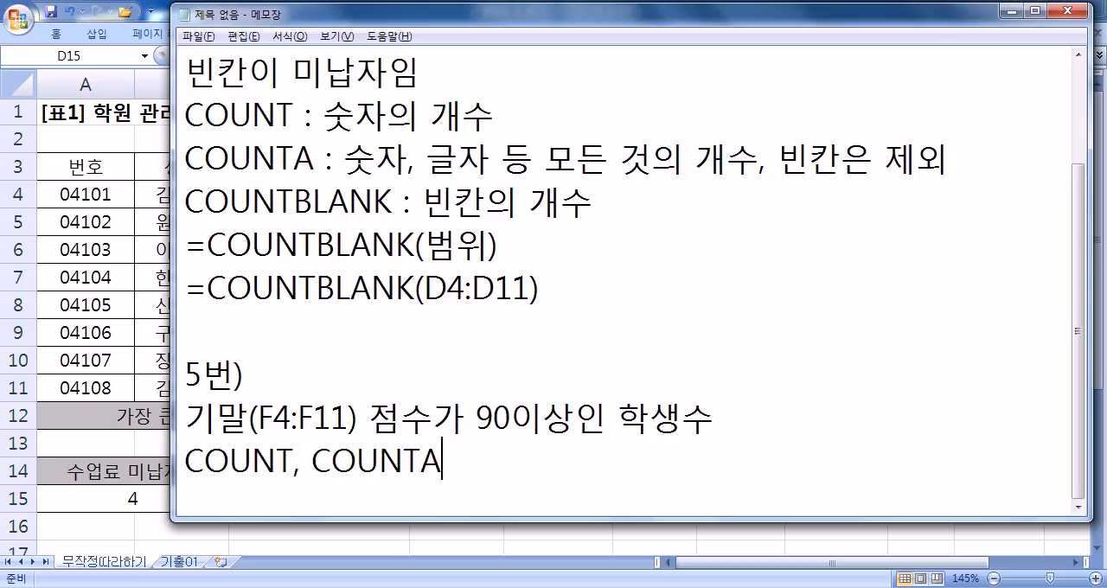
{"action": "type", "text": ", COUNTIF"}
{"action": "key", "text": "Return"}
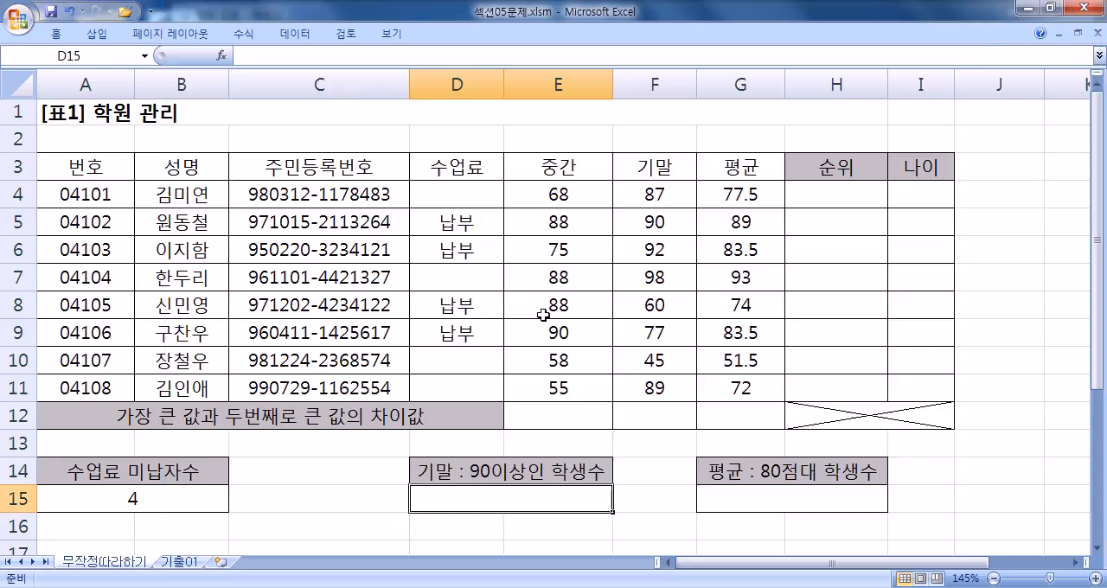
- Examine the final exam scores in F4:F11, especially F5:F7, against the COUNT, COUNTA and COUNTIF names in the notes
{"action": "key", "text": "alt+Tab"}
{"action": "left_click_drag", "start_coordinate": [676, 192], "coordinate": [664, 393]}
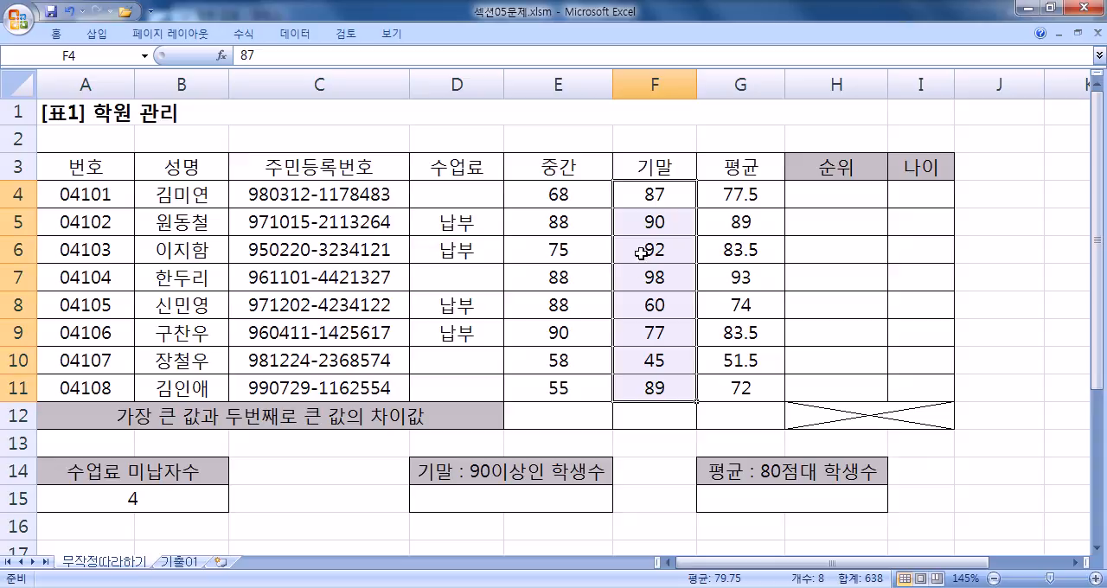
{"action": "key", "text": "alt+Tab"}
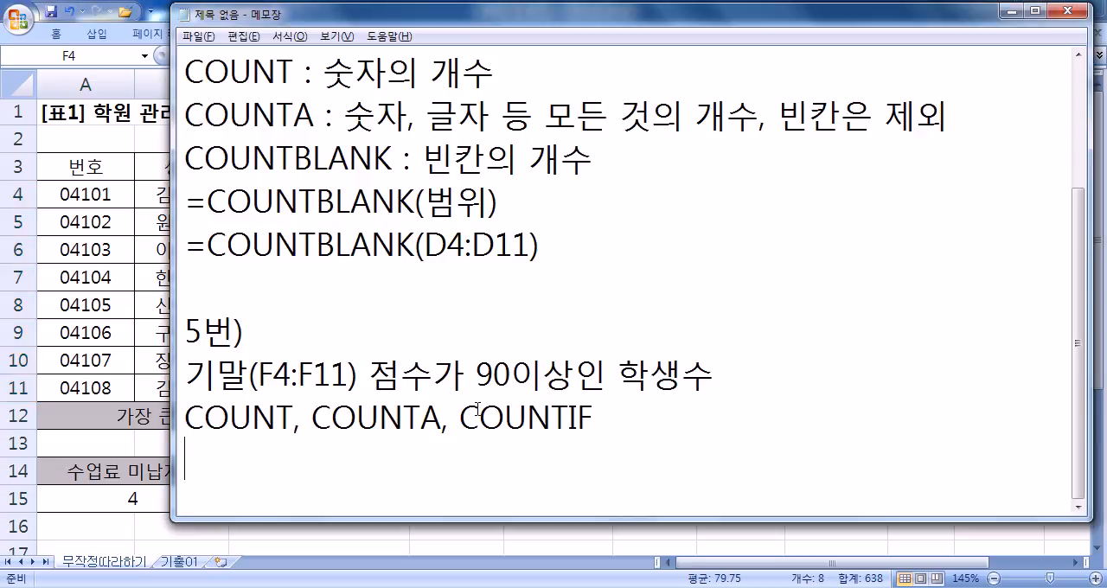
{"action": "key", "text": "alt+Tab"}
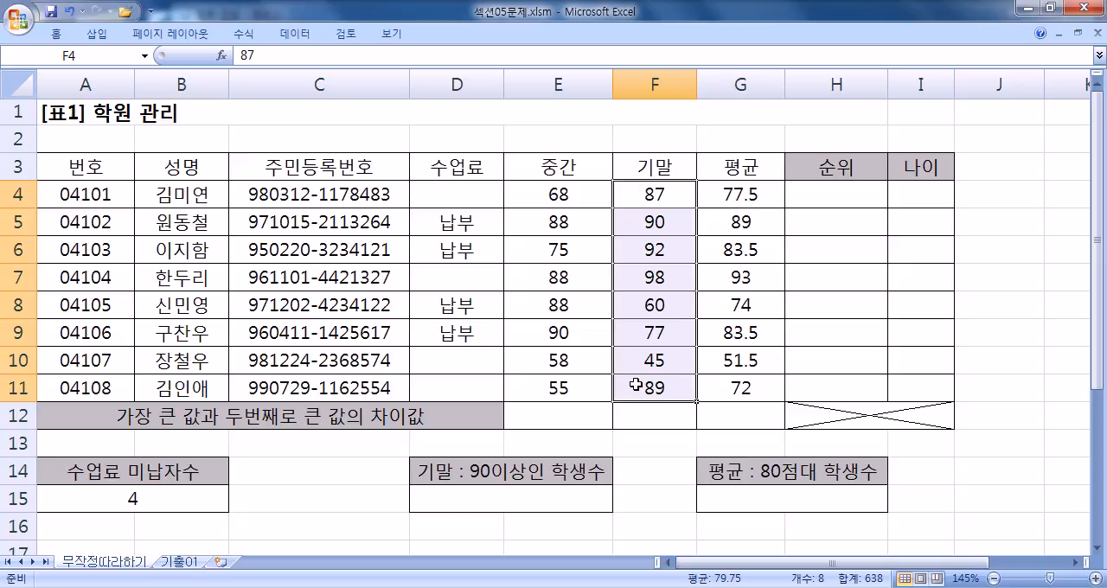
{"action": "left_click_drag", "start_coordinate": [650, 229], "coordinate": [642, 270]}
{"action": "key", "text": "alt+Tab"}
{"action": "left_click_drag", "start_coordinate": [192, 418], "coordinate": [603, 408]}
{"action": "left_click", "coordinate": [613, 415]}
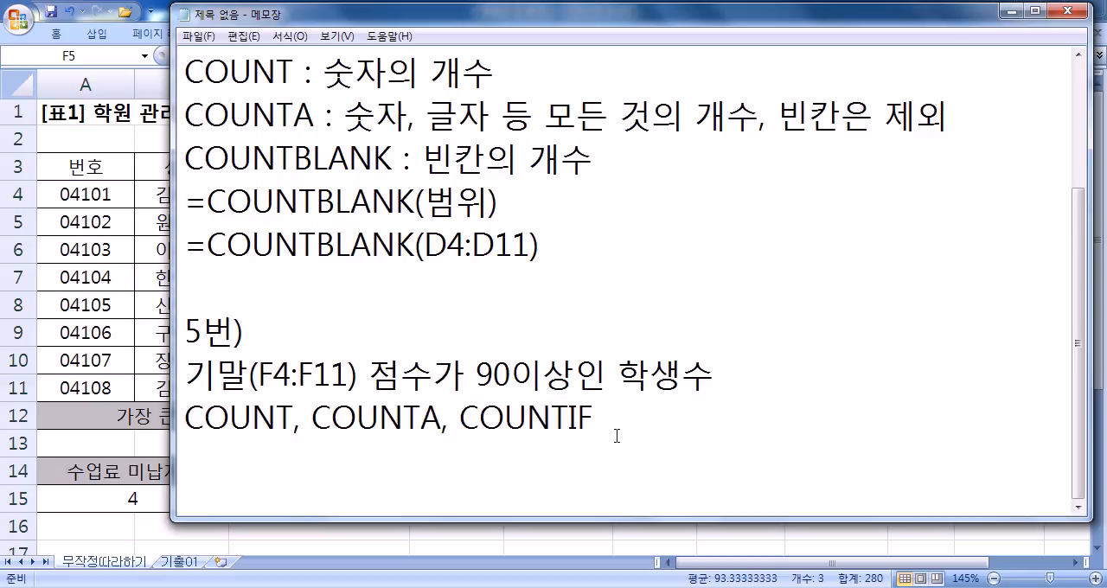
- Start a formula line reading "=COUNTIF(" below the list of function names in the notes
{"action": "key", "text": "Return"}
{"action": "type", "text": "=채ㅕㅜㅅ"}
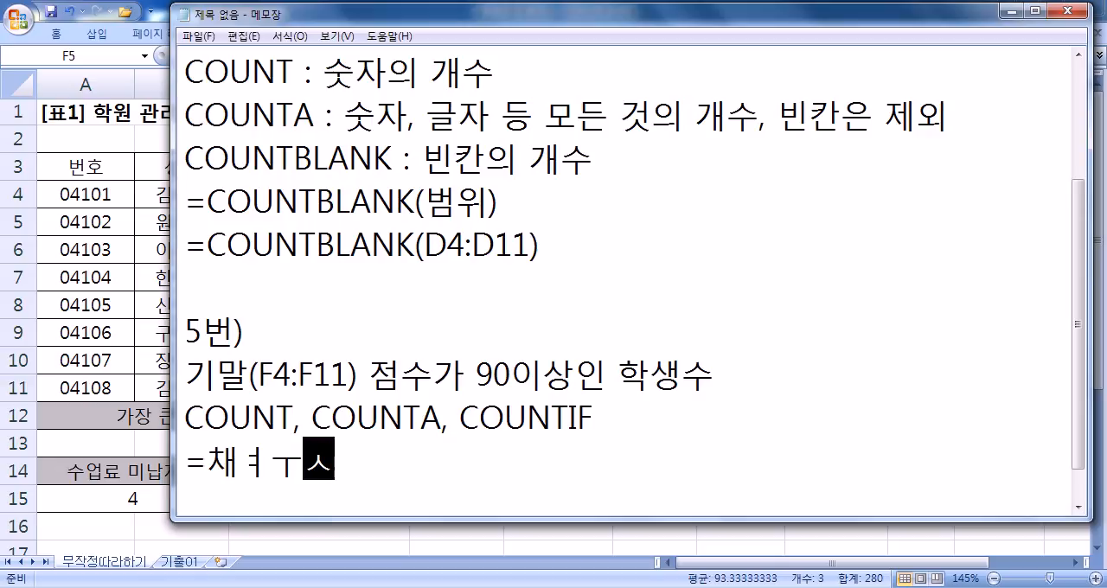
{"action": "key", "text": "BackSpace"}
{"action": "key", "text": "BackSpace"}
{"action": "key", "text": "BackSpace"}
{"action": "key", "text": "BackSpace"}
{"action": "type", "text": "COUNTIF("}
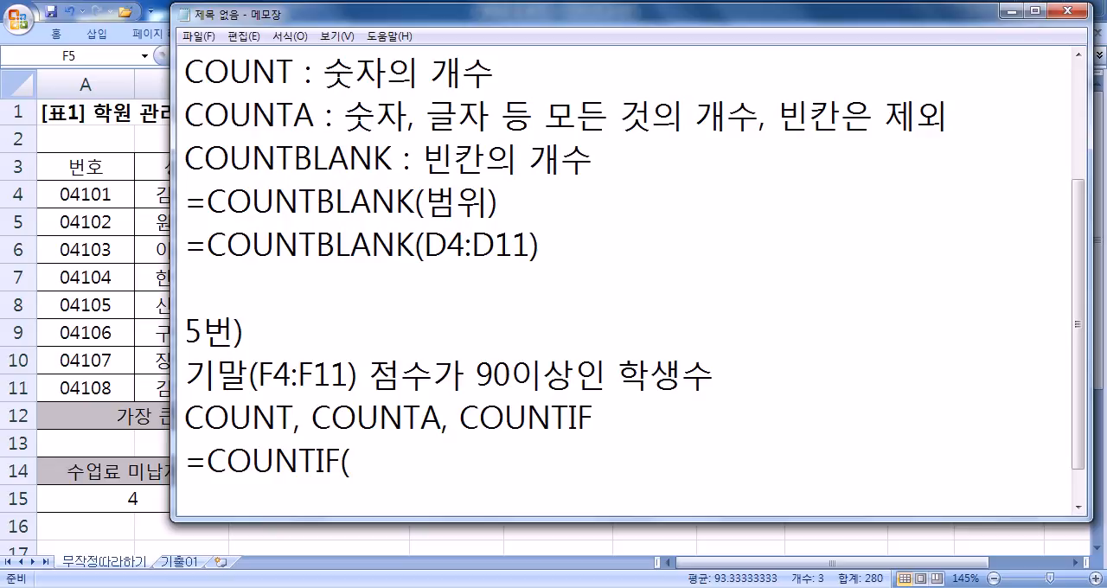
{"action": "type", "text": "ㄱ"}
- Extend the COUNTIF formula line with "RANGE, C"
{"action": "key", "text": "Hangul"}
{"action": "key", "text": "BackSpace"}
{"action": "type", "text": "R"}
{"action": "key", "text": "BackSpace"}
{"action": "key", "text": "BackSpace"}
{"action": "type", "text": "RANGE, C"}
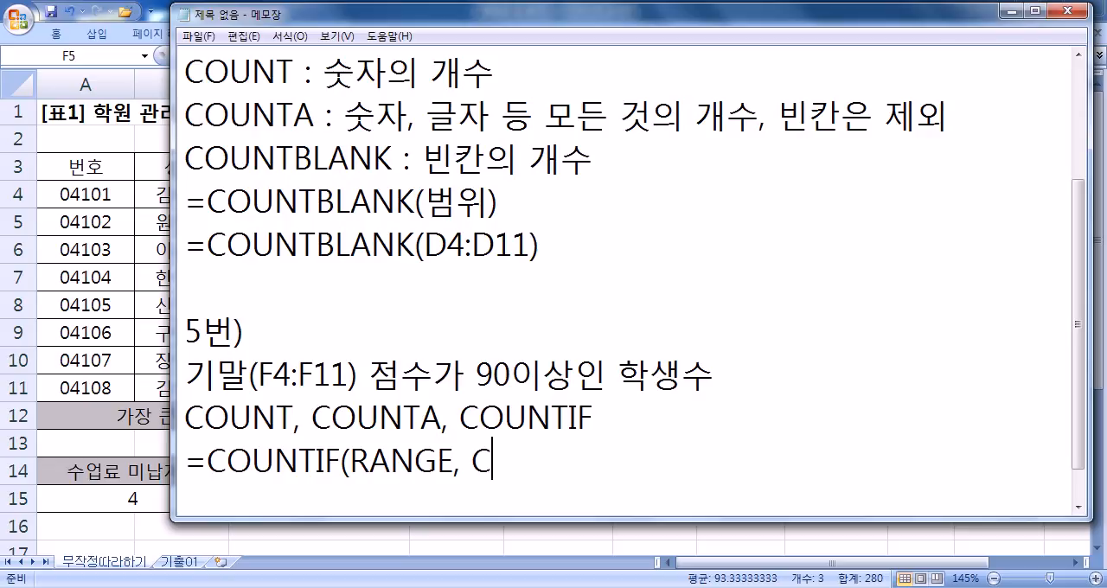
- Switch to Excel and begin a COUNTIF formula in D15 to check the function's argument names
{"action": "key", "text": "alt+Tab"}
{"action": "left_click", "coordinate": [526, 500]}
{"action": "scroll", "coordinate": [567, 480], "scroll_direction": "down", "scroll_amount": 1}
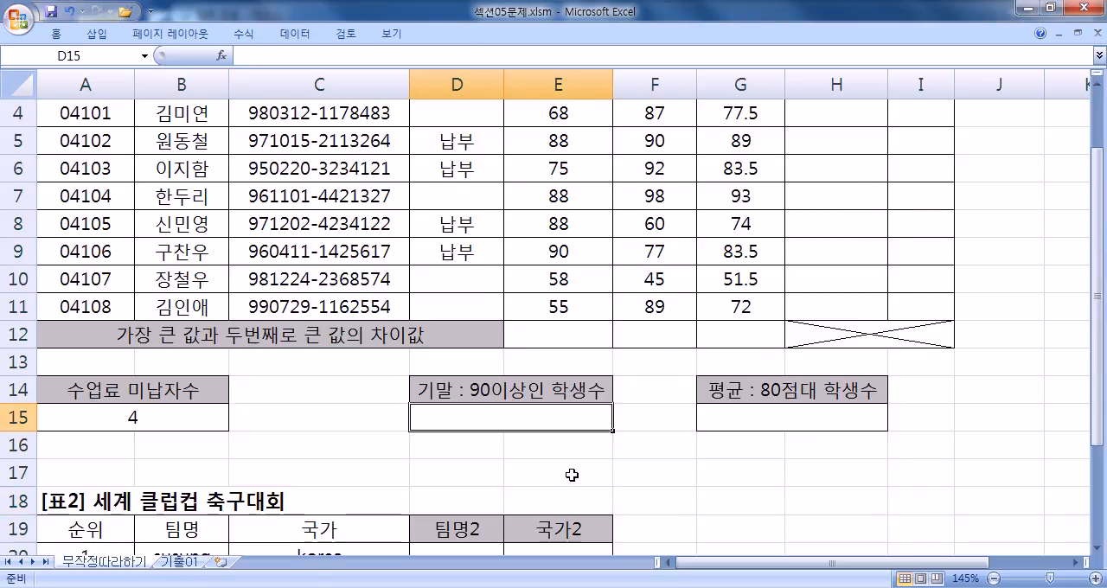
{"action": "type", "text": "=채ㅕㅜ샤"}
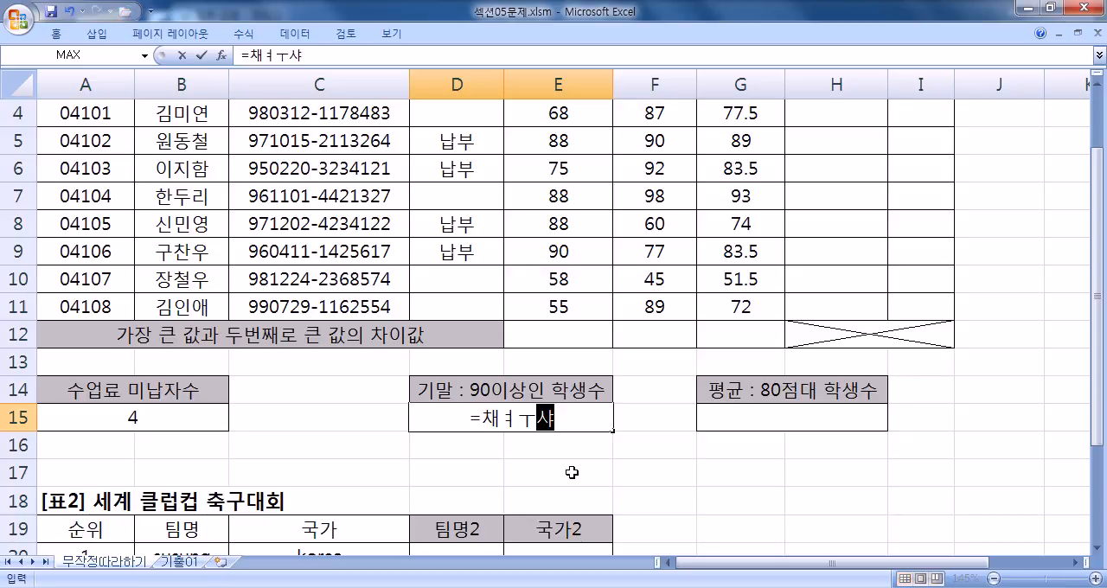
{"action": "type", "text": "f("}
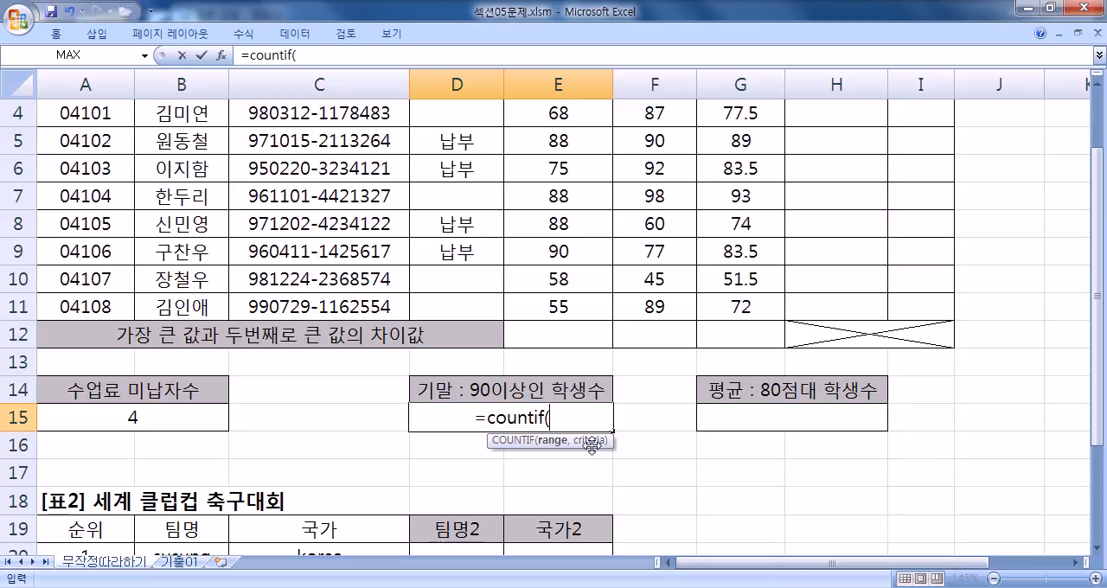
- Switch back to Notepad and complete the formula line as "=COUNTIF(RANGE, CRITERIA)"
{"action": "key", "text": "alt+Tab"}
{"action": "type", "text": "RITER"}
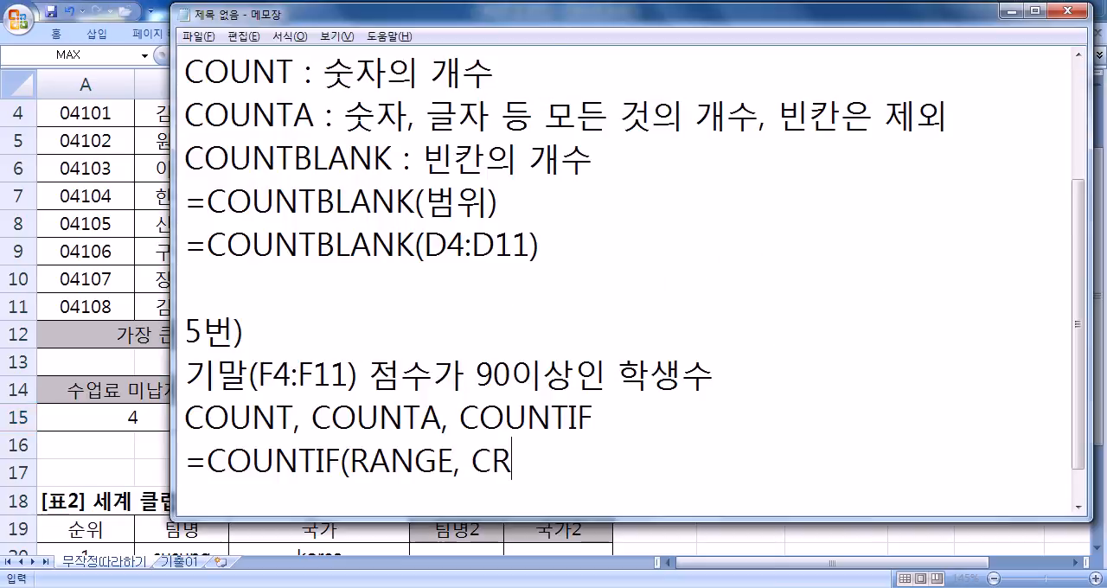
{"action": "type", "text": "IA)"}
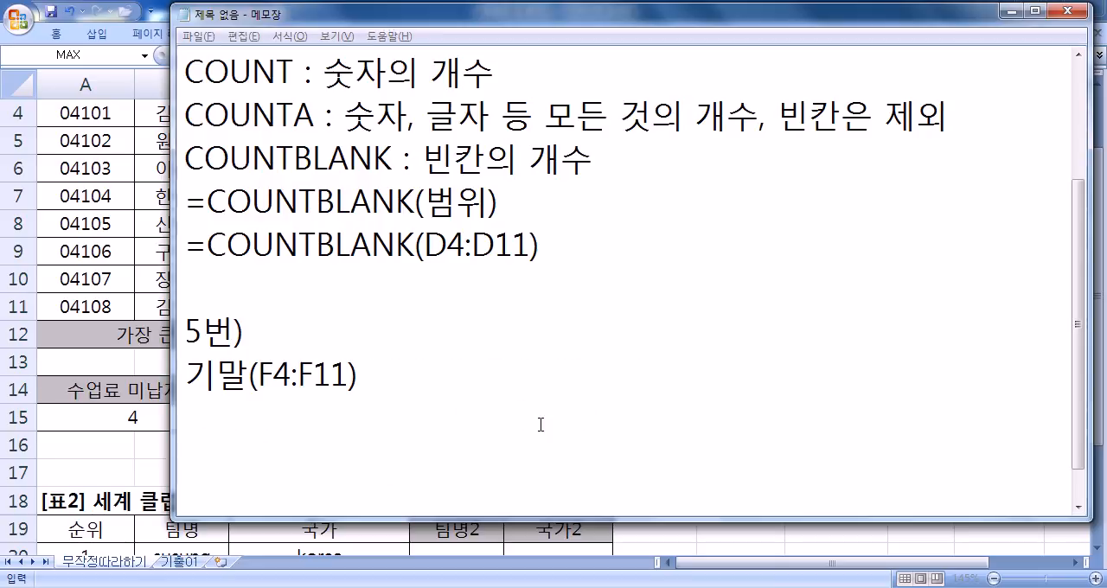
{"action": "key", "text": "alt+Tab"}
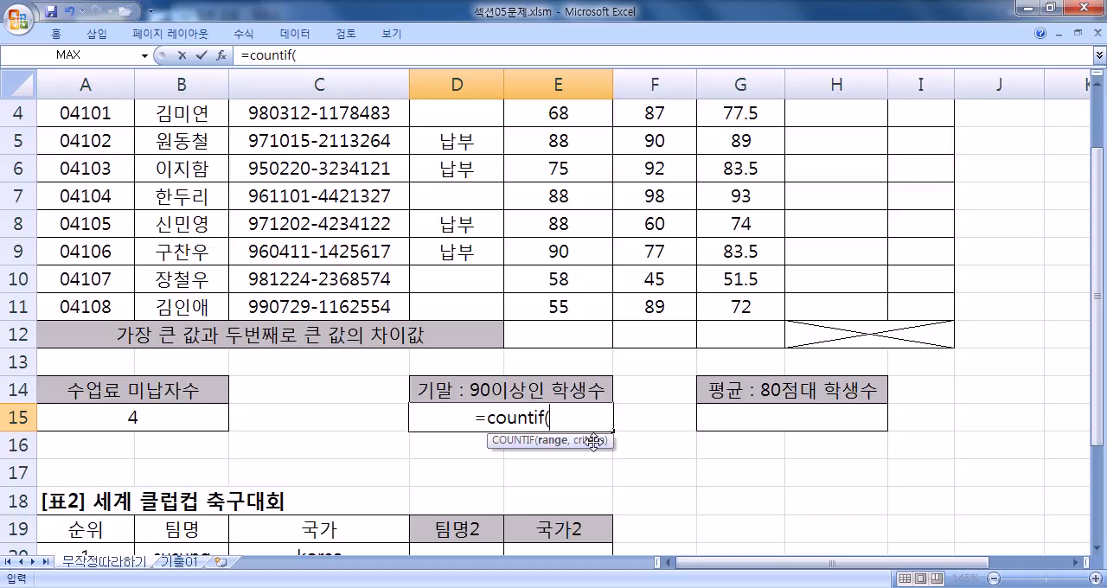
{"action": "left_click_drag", "start_coordinate": [350, 460], "coordinate": [603, 460]}
- Write the Korean version of the syntax, "=COUNTIF(범위, 조건)", on the line below
{"action": "scroll", "coordinate": [682, 461], "scroll_direction": "down", "scroll_amount": 1}
{"action": "left_click", "coordinate": [667, 425]}
{"action": "key", "text": "Return"}
{"action": "type", "text": "=COUNTIF(범위, 조건)"}
- Write a second "=COUNTIF(범위, 조건)" line beneath the first one
{"action": "key", "text": "Return"}
{"action": "type", "text": "="}
{"action": "key", "text": "BackSpace"}
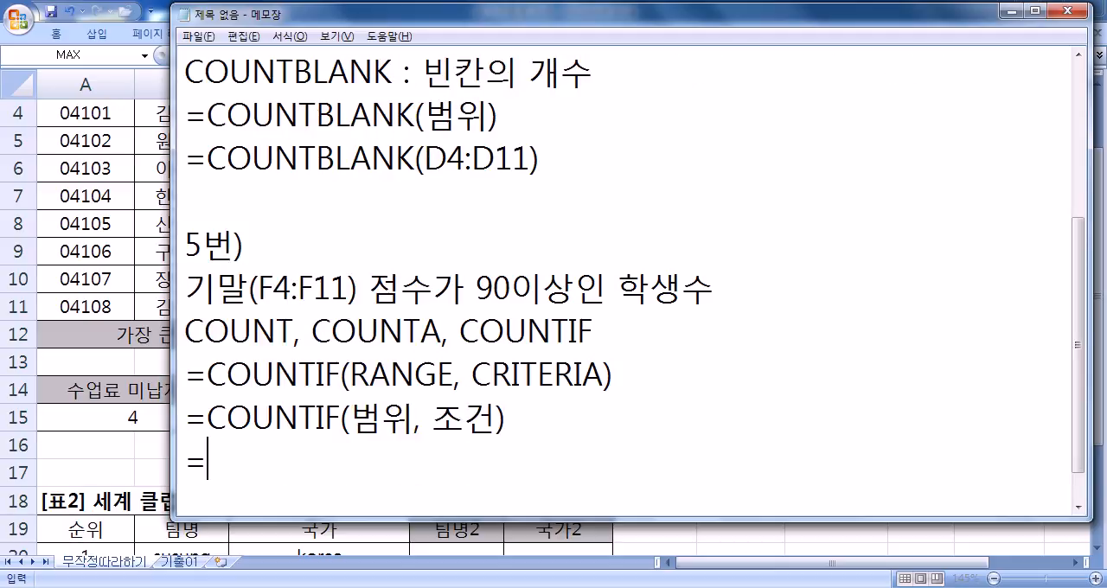
{"action": "type", "text": "ㅊ"}
{"action": "key", "text": "BackSpace"}
{"action": "type", "text": "COIU"}
{"action": "key", "text": "BackSpace"}
{"action": "key", "text": "BackSpace"}
{"action": "type", "text": "UNT"}
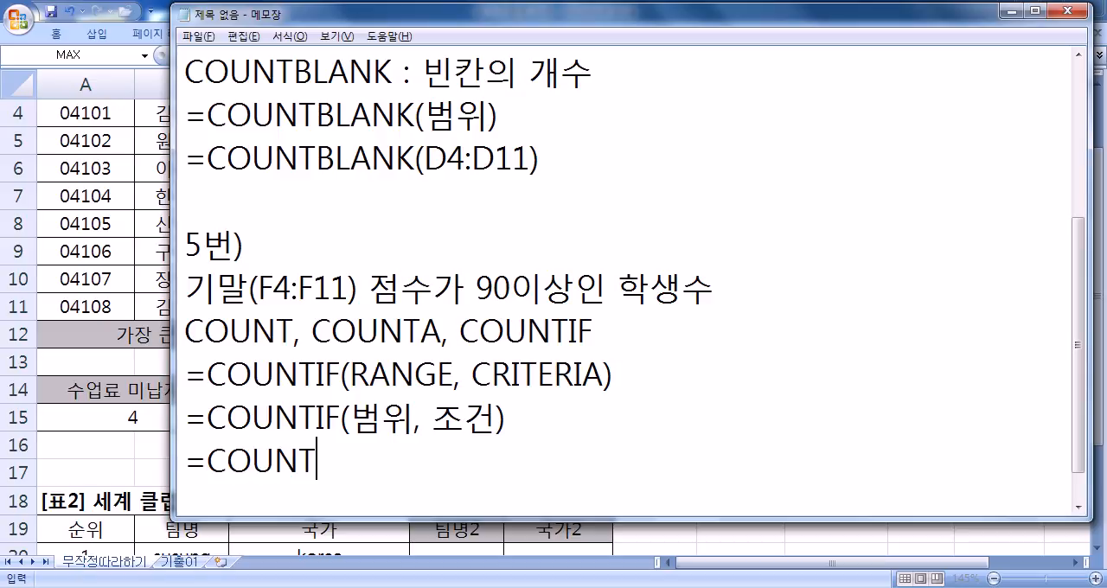
{"action": "type", "text": "IF(범ㅇ위,"}
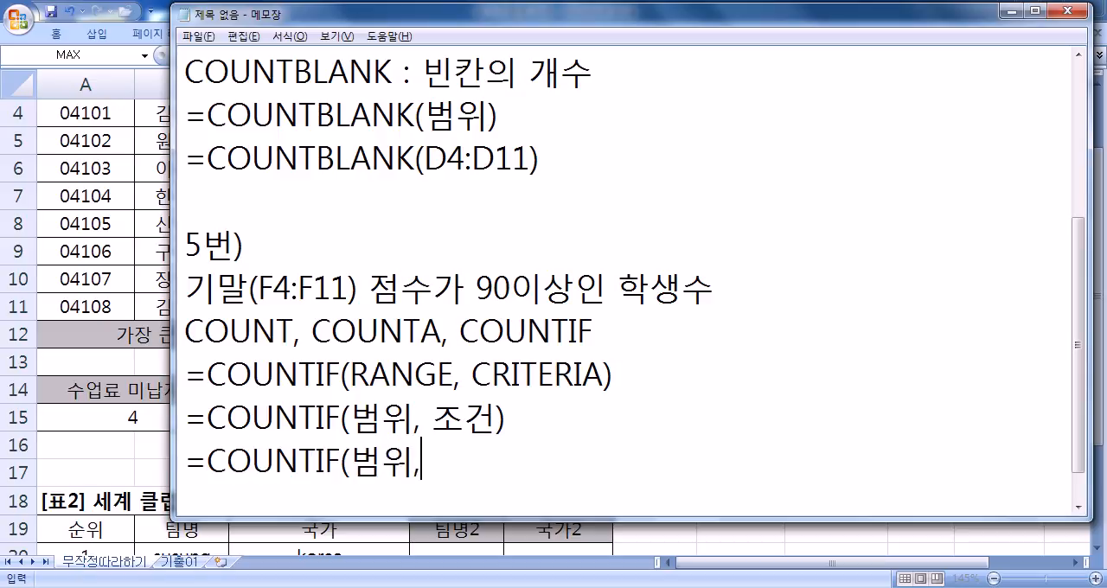
{"action": "type", "text": " 족건)"}
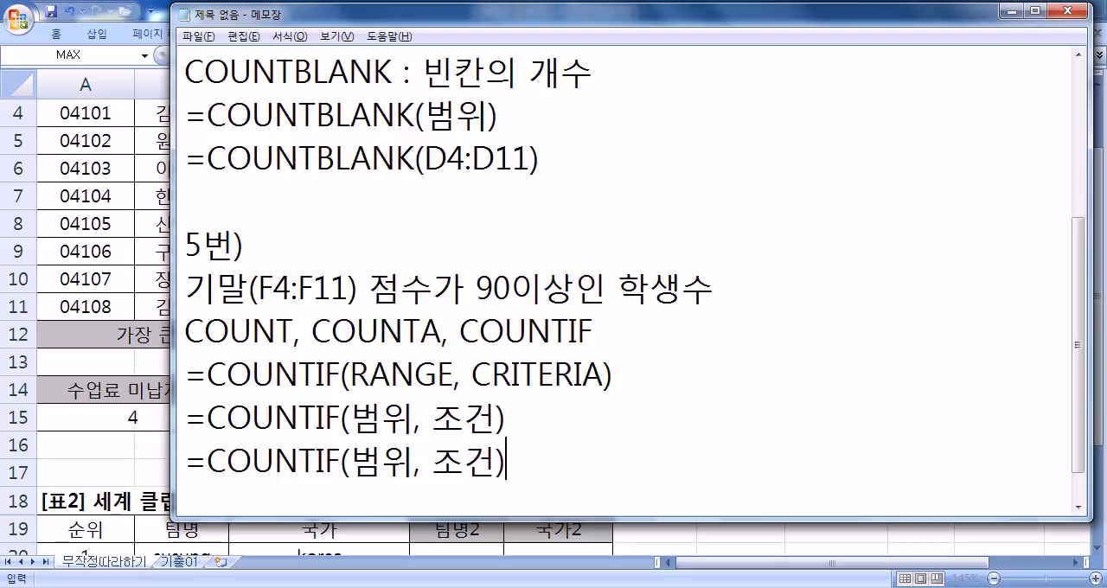
- Replace 조건 in the last COUNTIF line with the criterion ">=90" and add blank lines below it
{"action": "left_click_drag", "start_coordinate": [476, 285], "coordinate": [608, 285]}
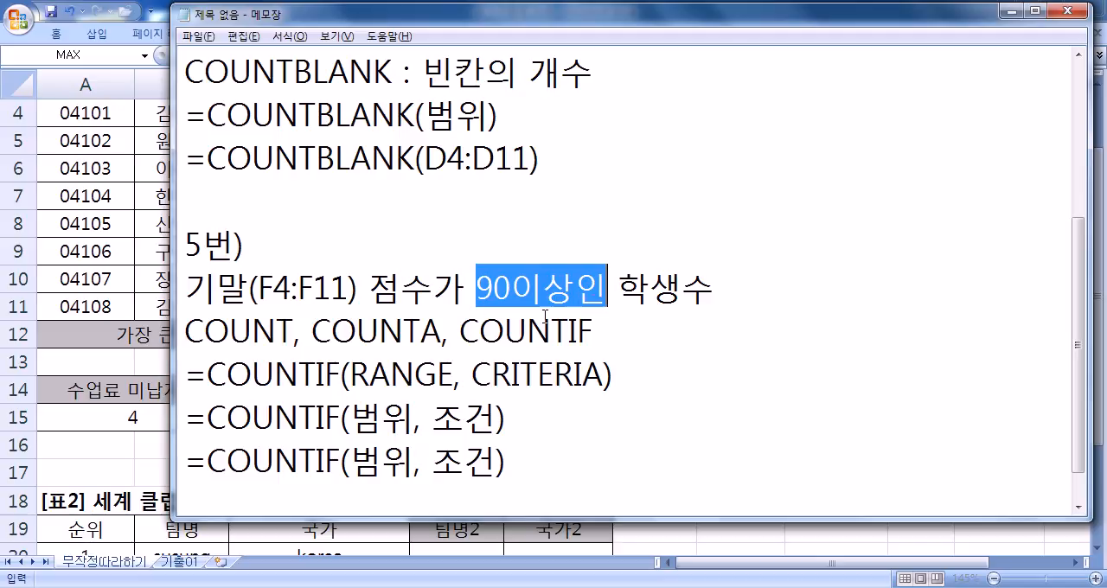
{"action": "left_click_drag", "start_coordinate": [432, 460], "coordinate": [496, 460]}
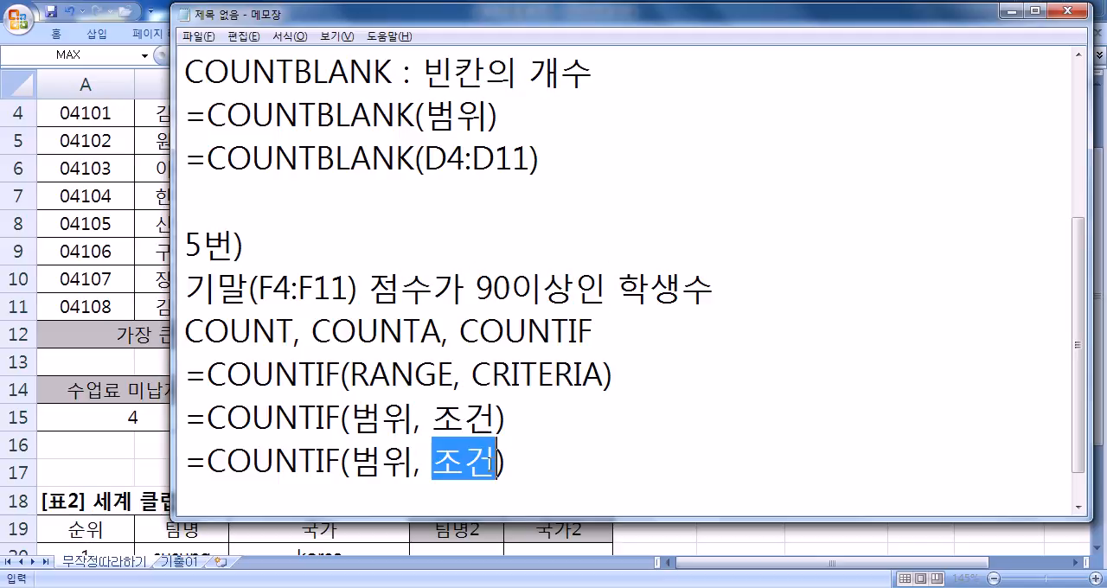
{"action": "type", "text": "\"\""}
{"action": "key", "text": "Left"}
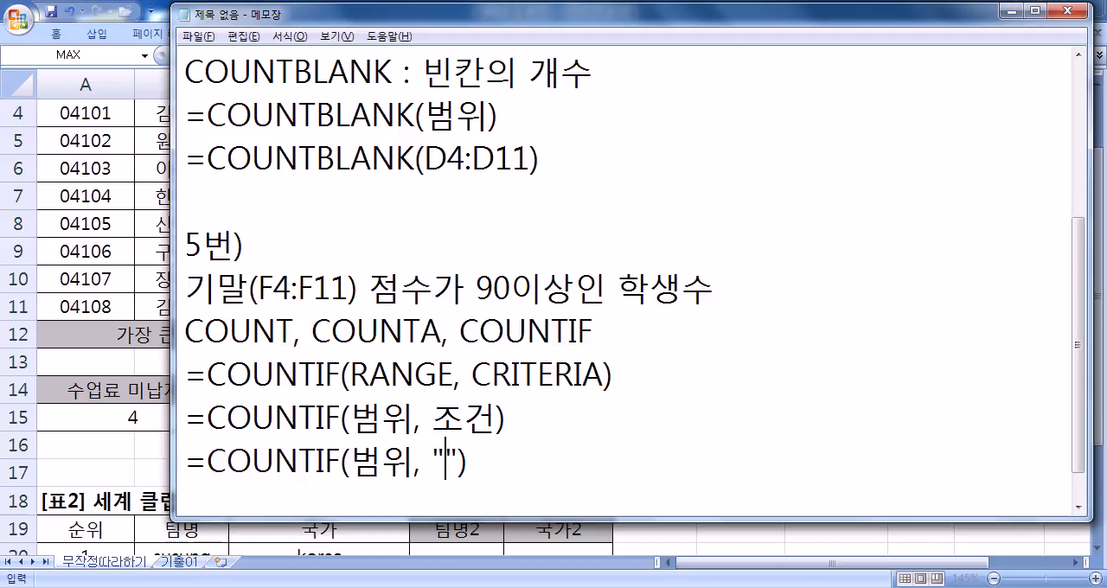
{"action": "type", "text": ">=90"}
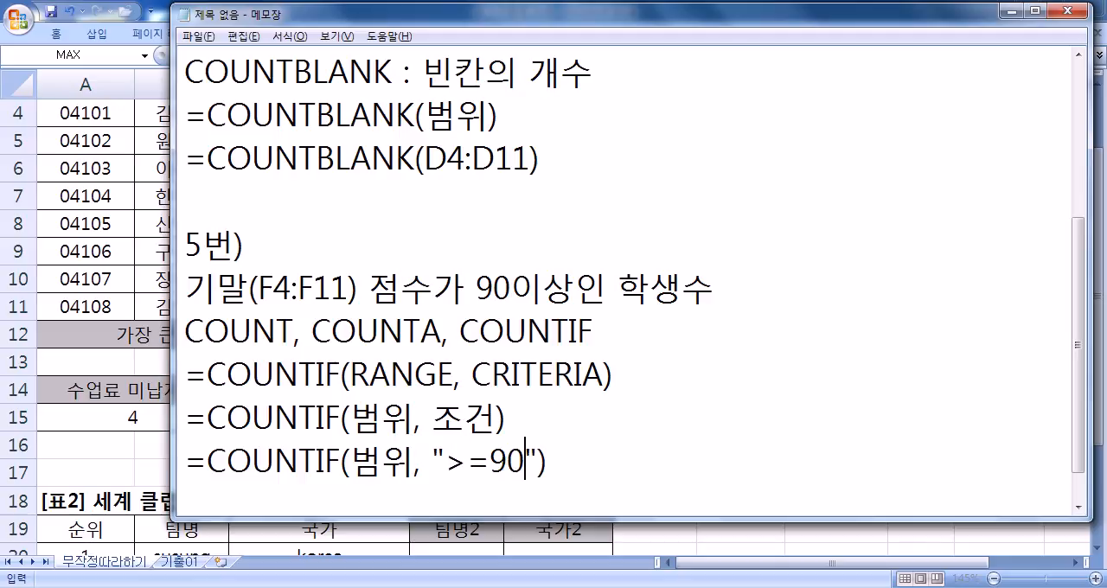
{"action": "scroll", "coordinate": [505, 455], "scroll_direction": "down", "scroll_amount": 1}
{"action": "left_click", "coordinate": [587, 474]}
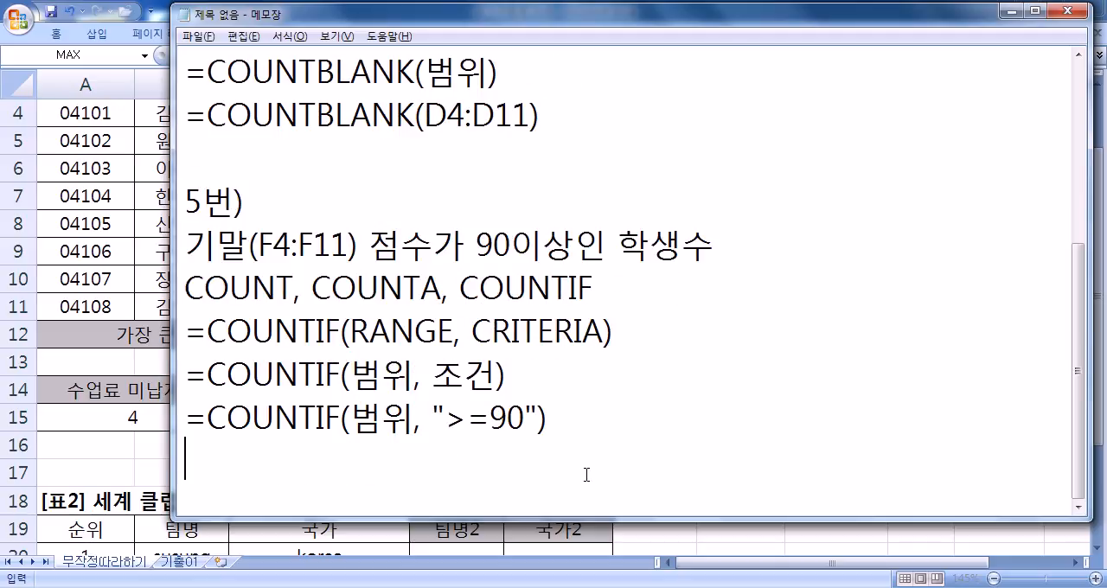
{"action": "scroll", "coordinate": [571, 437], "scroll_direction": "down", "scroll_amount": 2}
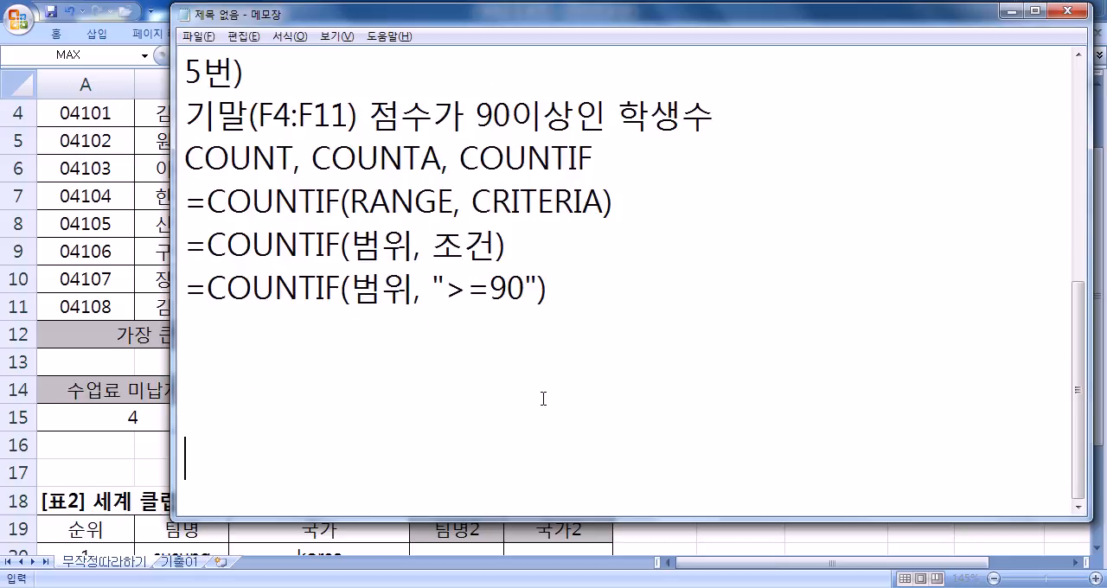
- Replace 범위 in the last COUNTIF line with F4:F11 and review the range and criterion
{"action": "left_click_drag", "start_coordinate": [445, 288], "coordinate": [525, 288]}
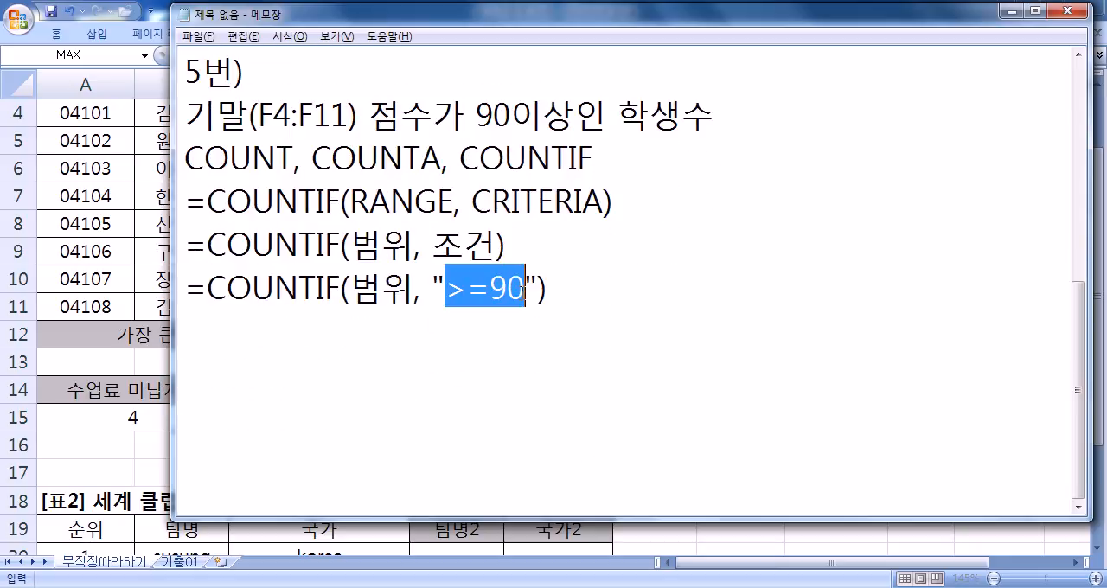
{"action": "left_click_drag", "start_coordinate": [492, 114], "coordinate": [692, 114]}
{"action": "left_click_drag", "start_coordinate": [351, 286], "coordinate": [415, 286]}
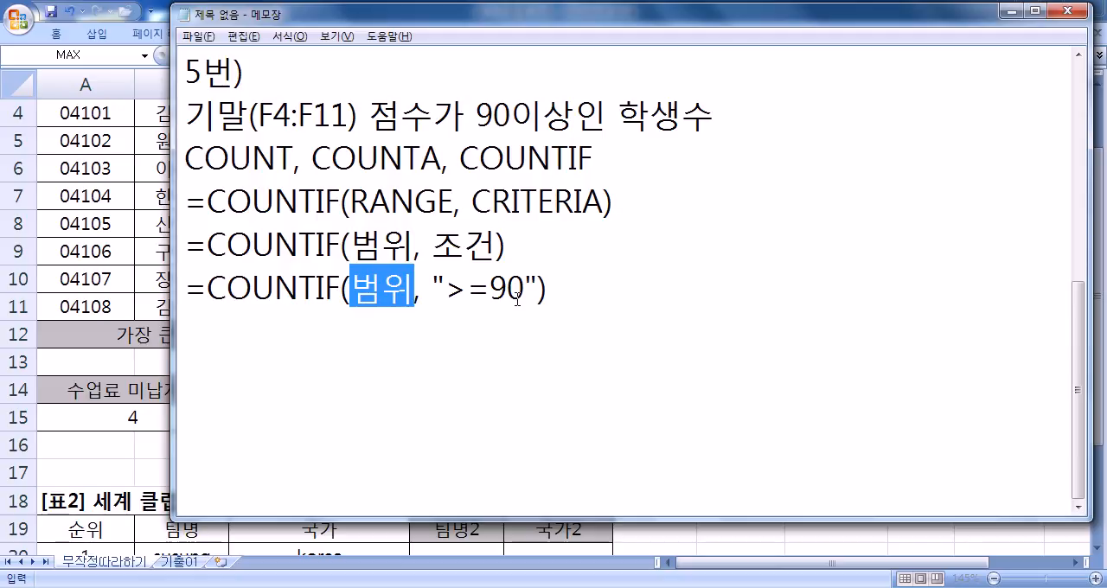
{"action": "type", "text": "ㄹ4"}
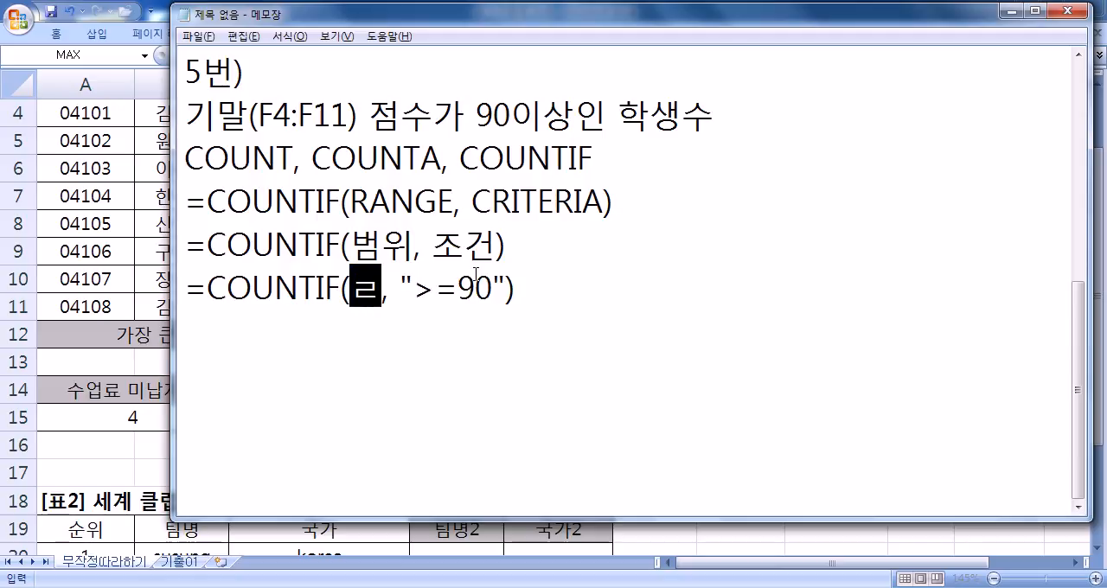
{"action": "key", "text": "BackSpace"}
{"action": "key", "text": "BackSpace"}
{"action": "type", "text": "F4:F11"}
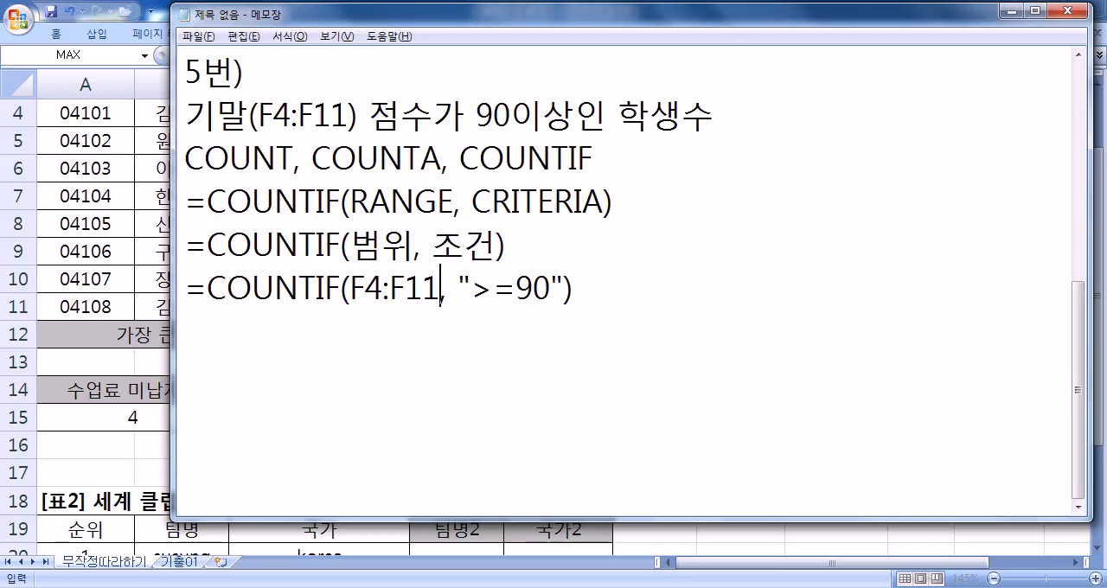
{"action": "key", "text": "shift+Left"}
{"action": "key", "text": "shift+Left"}
{"action": "key", "text": "shift+Left"}
{"action": "key", "text": "shift+Left"}
{"action": "key", "text": "shift+Left"}
{"action": "key", "text": "shift+Left"}
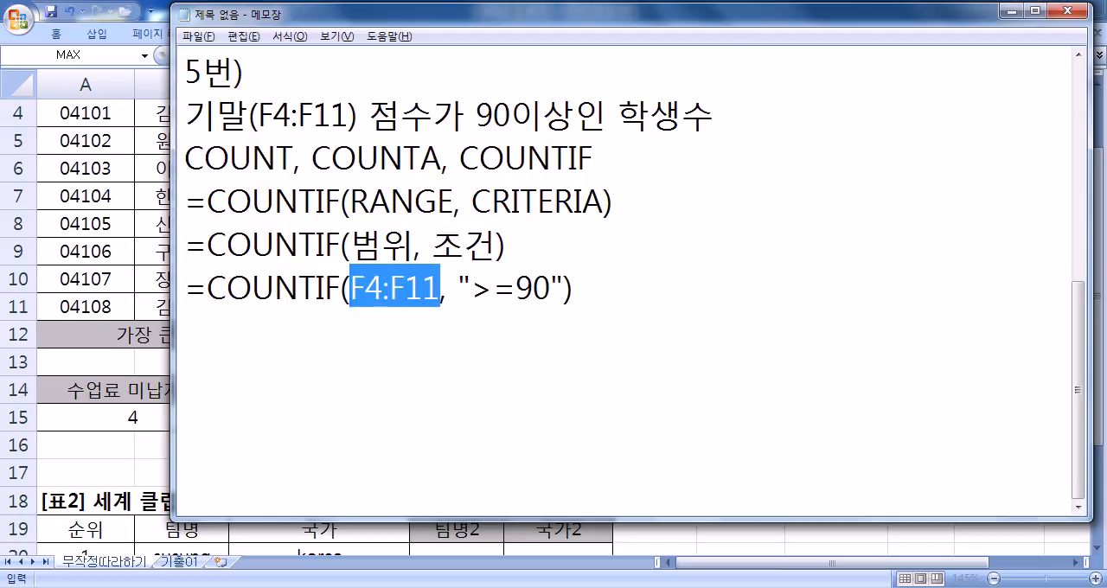
{"action": "left_click_drag", "start_coordinate": [471, 289], "coordinate": [550, 289]}
{"action": "left_click", "coordinate": [504, 334]}
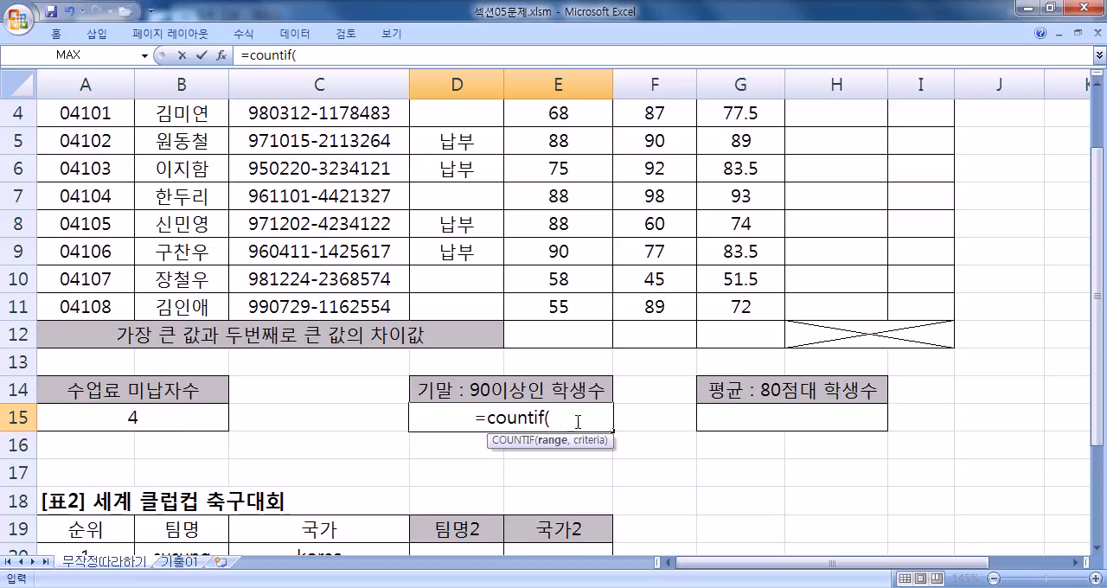
- Switch to Excel, discard the unfinished D15 entry and enter =COUNTIF(F4:F11,">=") there instead
{"action": "key", "text": "Escape"}
{"action": "type", "text": "=COUNTIF"}
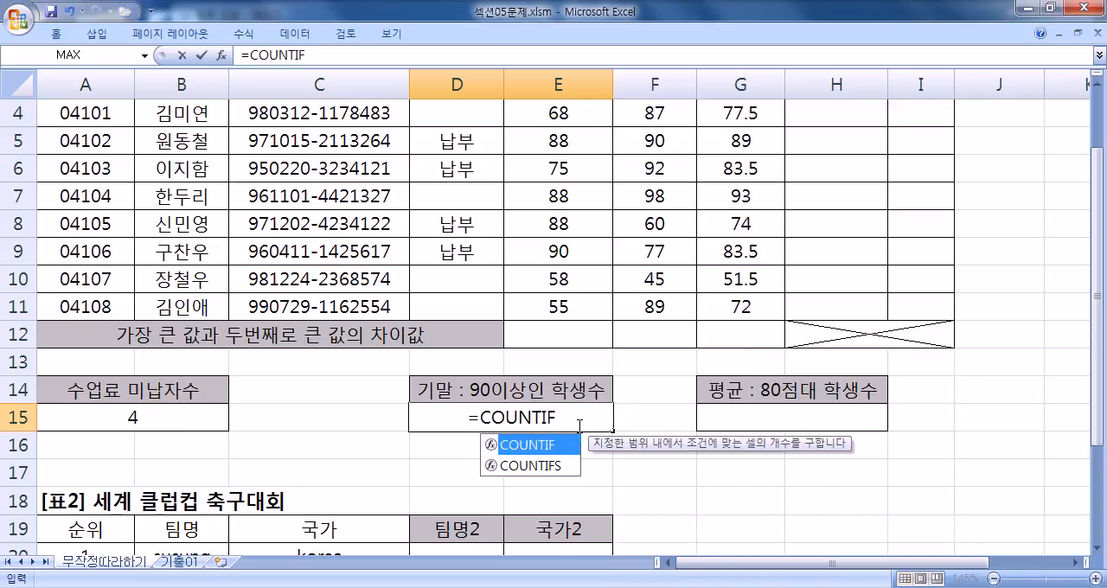
{"action": "type", "text": "("}
{"action": "scroll", "coordinate": [640, 218], "scroll_direction": "up", "scroll_amount": 1}
{"action": "left_click_drag", "start_coordinate": [649, 196], "coordinate": [631, 378]}
{"action": "type", "text": ",\">=\")"}
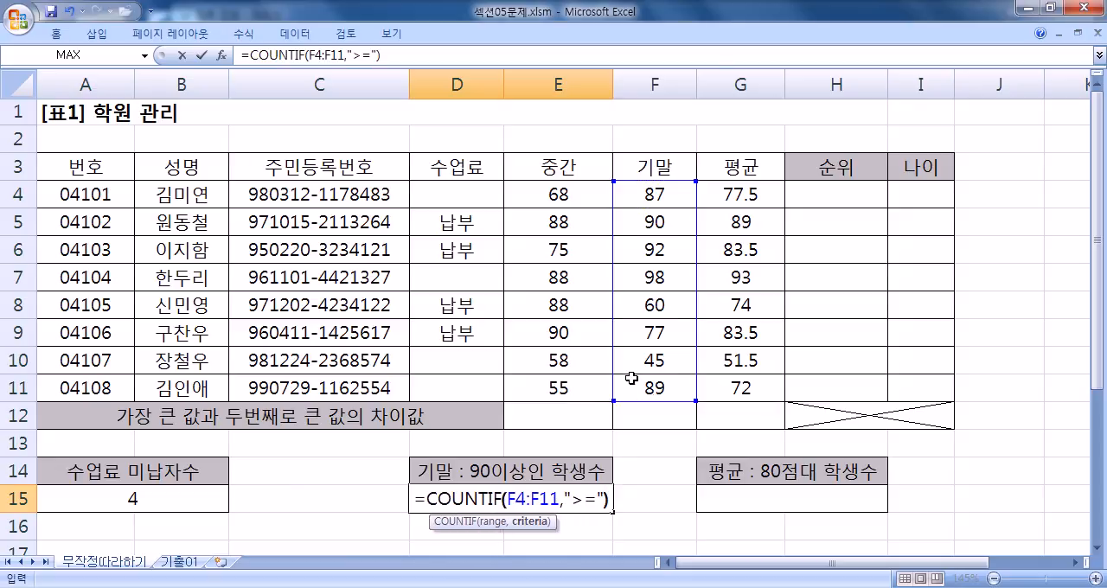
{"action": "key", "text": "Return"}
- Add 90 to the criterion in D15 so the formula reads =COUNTIF(F4:F11,">=90")
{"action": "key", "text": "Up"}
{"action": "key", "text": "F2"}
{"action": "key", "text": "Left"}
{"action": "key", "text": "Left"}
{"action": "type", "text": "90"}
{"action": "key", "text": "Return"}
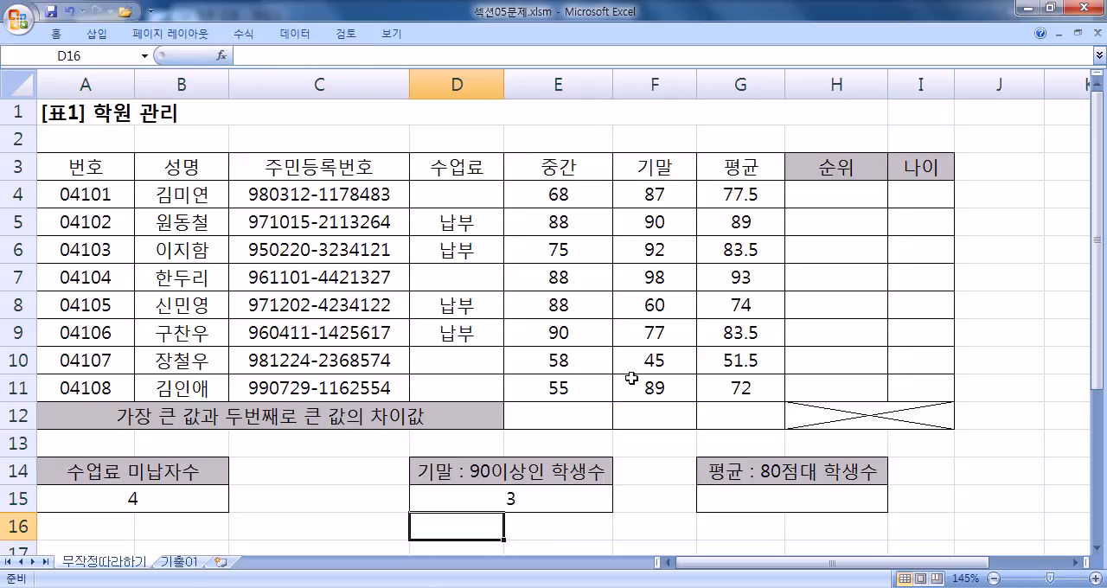
- Reopen the D15 COUNTIF formula for editing and review its range F4:F11 and its criterion
{"action": "key", "text": "Up"}
{"action": "key", "text": "F2"}
{"action": "scroll", "coordinate": [662, 356], "scroll_direction": "down", "scroll_amount": 2}
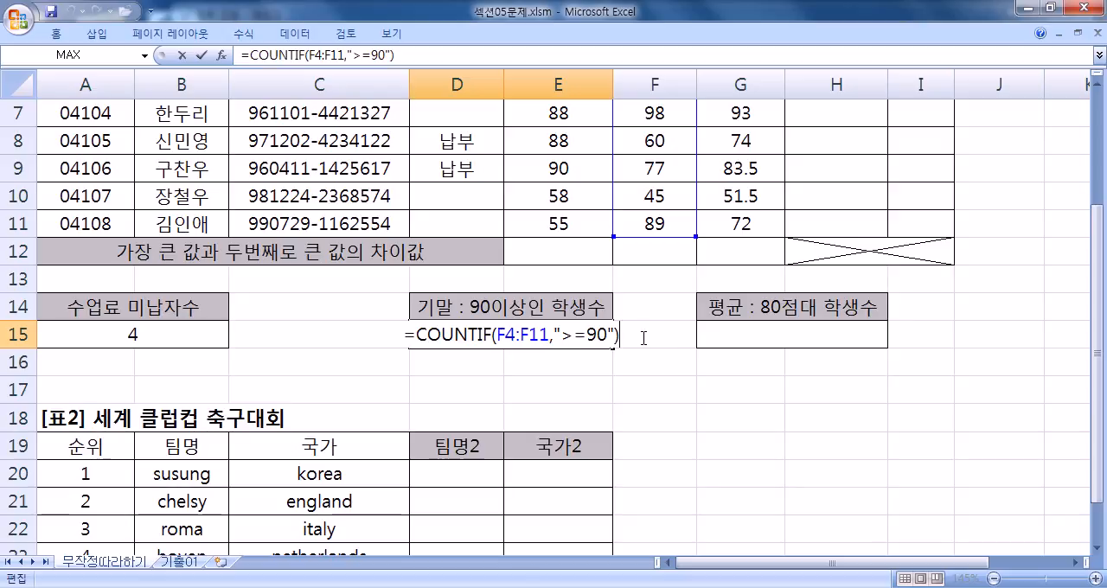
{"action": "left_click_drag", "start_coordinate": [407, 335], "coordinate": [640, 324]}
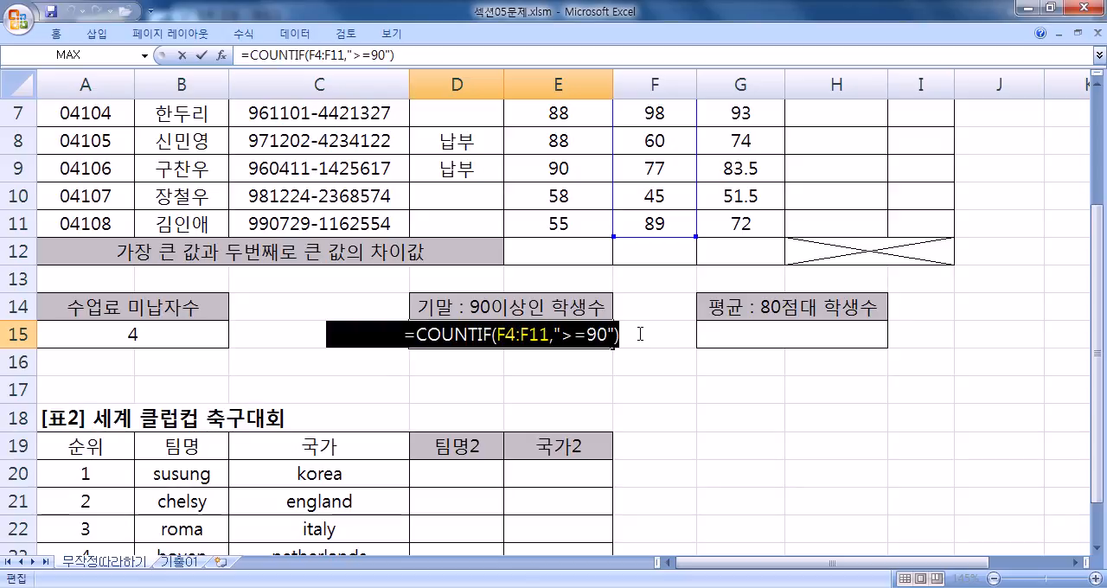
{"action": "left_click", "coordinate": [639, 341]}
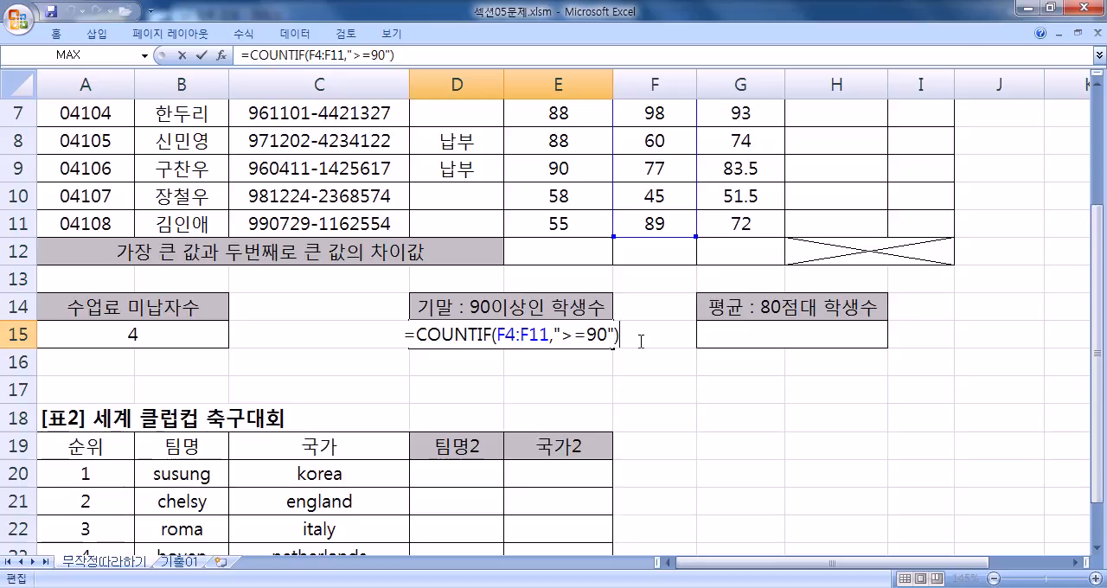
{"action": "scroll", "coordinate": [619, 307], "scroll_direction": "up", "scroll_amount": 2}
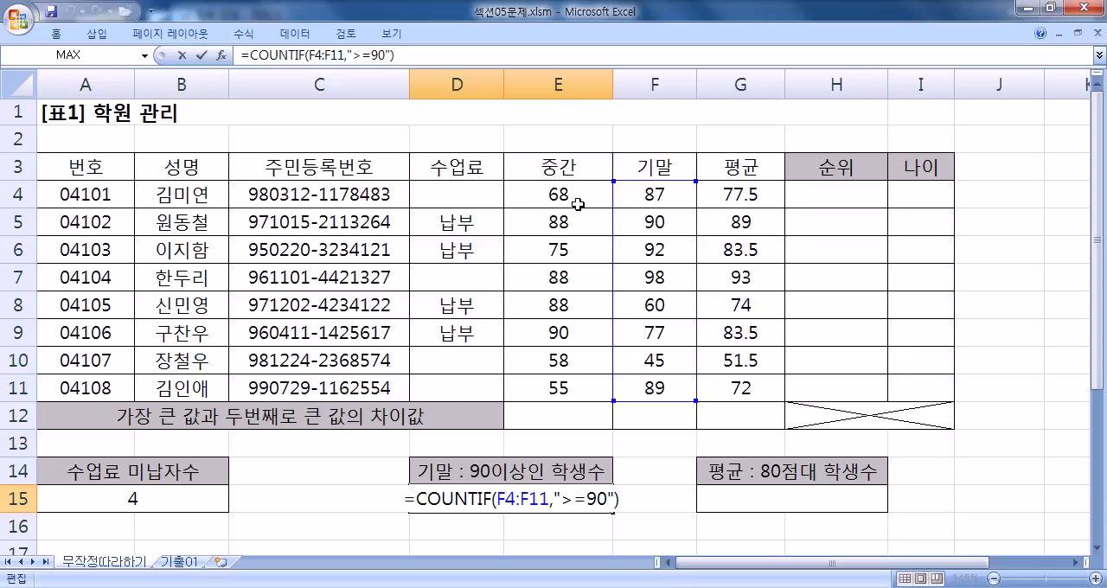
- Leave the D15 formula unchanged and compare the midterm and final scores in columns E and F for values of 90 or more
{"action": "left_click_drag", "start_coordinate": [578, 204], "coordinate": [560, 388]}
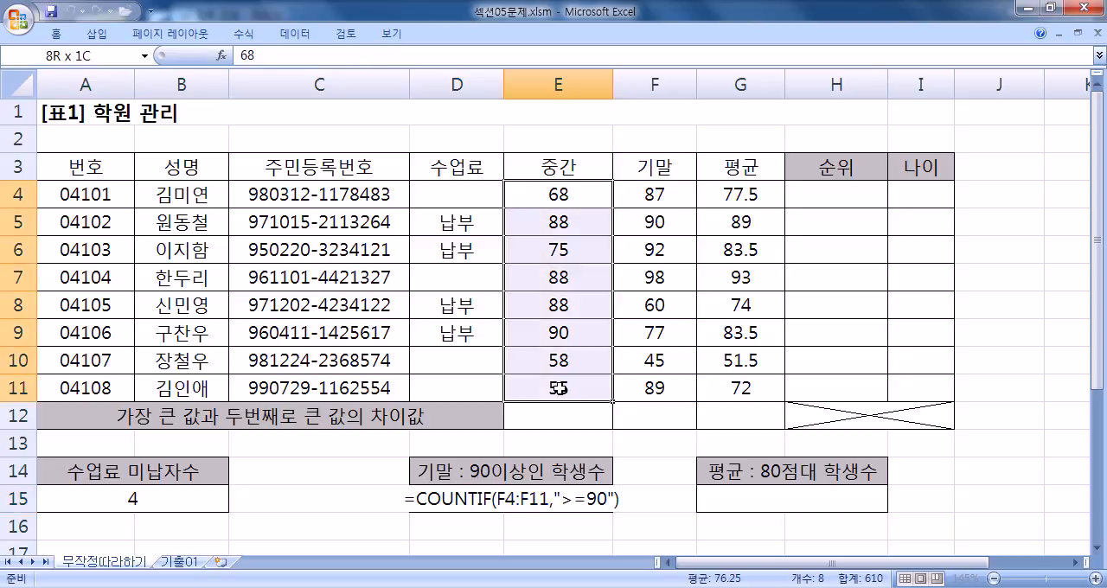
{"action": "left_click_drag", "start_coordinate": [653, 197], "coordinate": [636, 407]}
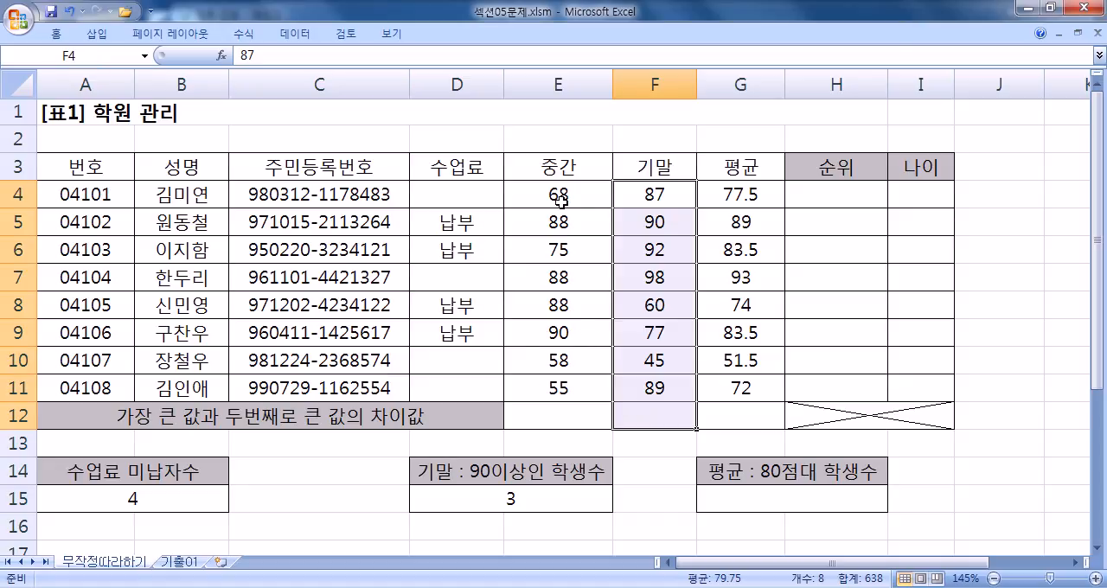
{"action": "left_click_drag", "start_coordinate": [570, 201], "coordinate": [639, 274]}
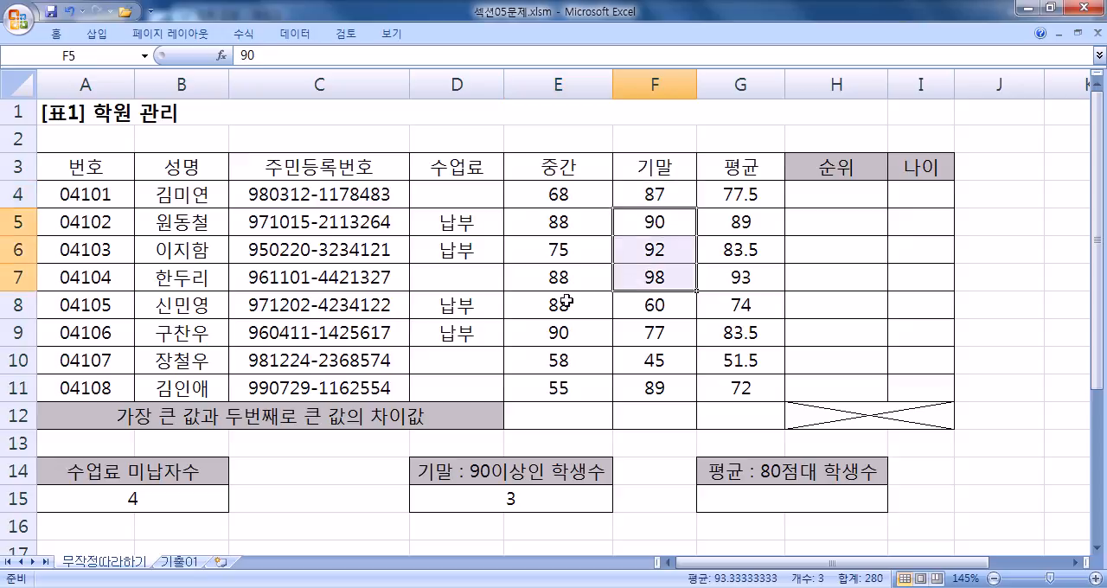
{"action": "left_click_drag", "start_coordinate": [553, 333], "coordinate": [637, 332]}
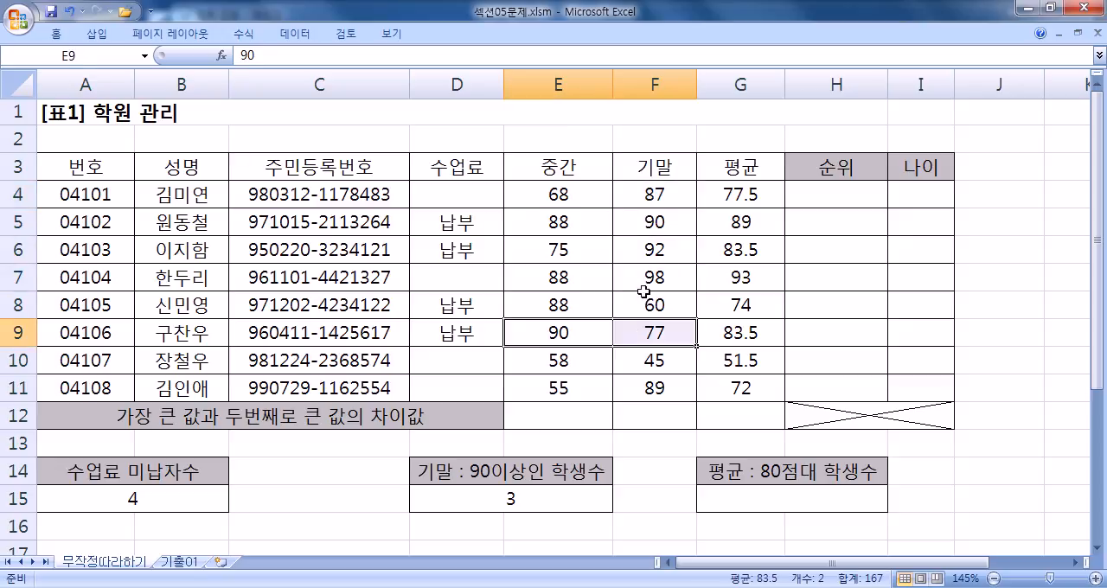
{"action": "left_click", "coordinate": [547, 500]}
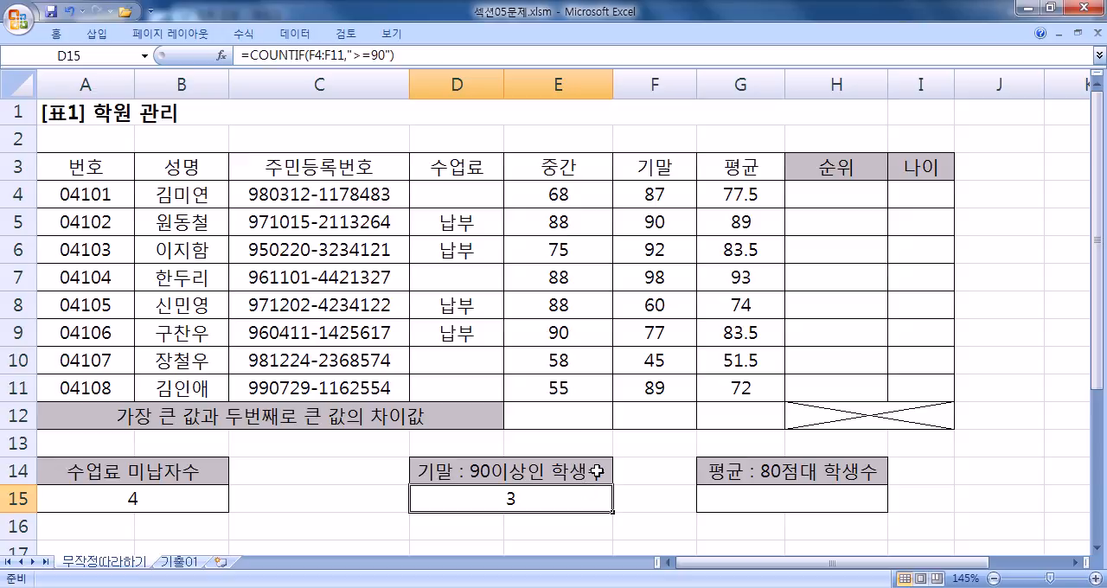
{"action": "left_click_drag", "start_coordinate": [654, 197], "coordinate": [717, 386]}
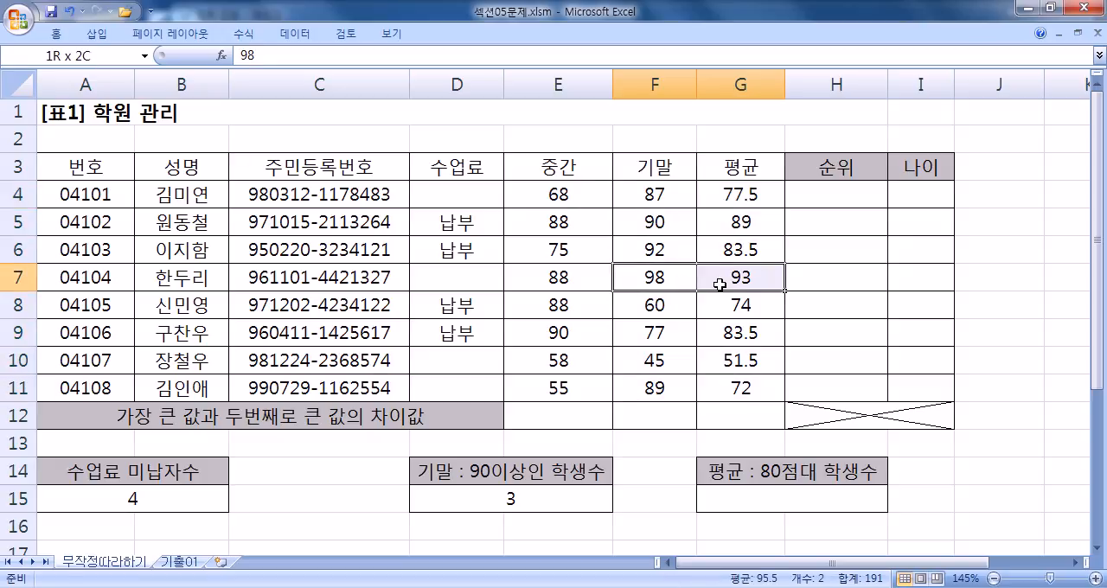
{"action": "left_click_drag", "start_coordinate": [719, 285], "coordinate": [718, 288]}
- Switch to Notepad and add the syntax line =COUNTIFS(범위1, 조건1, 범위2, 조건2, ......) below the last COUNTIF line
{"action": "key", "text": "alt+Tab"}
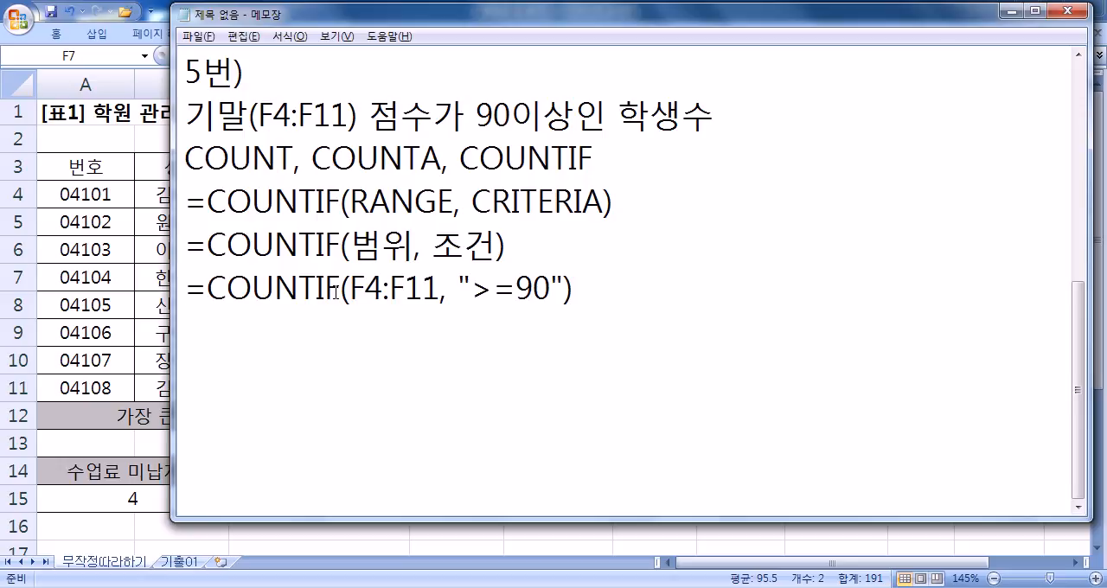
{"action": "type", "text": "=COUNTIFS("}
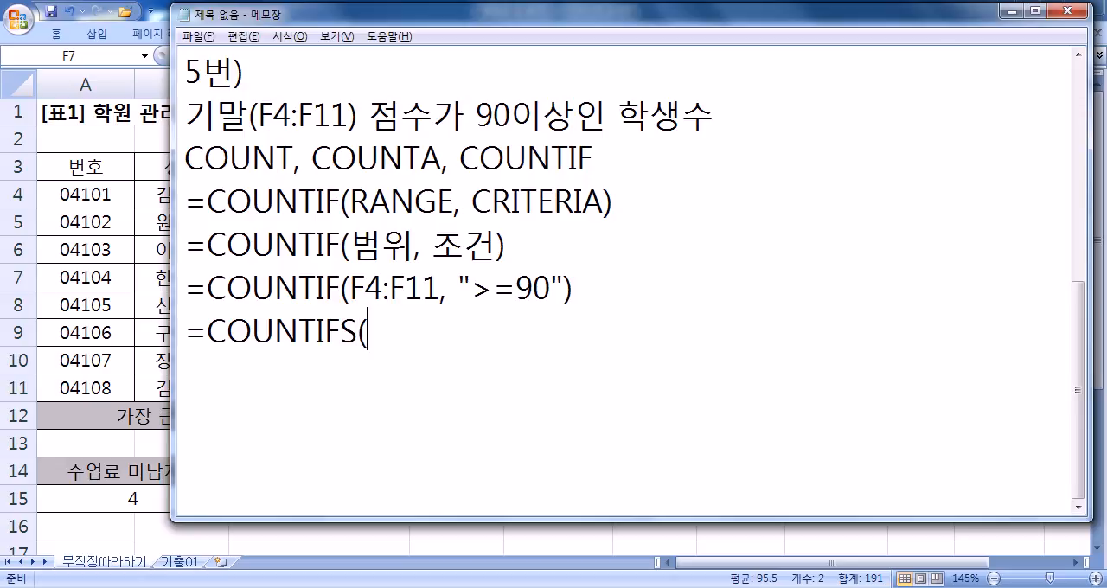
{"action": "type", "text": "범위1"}
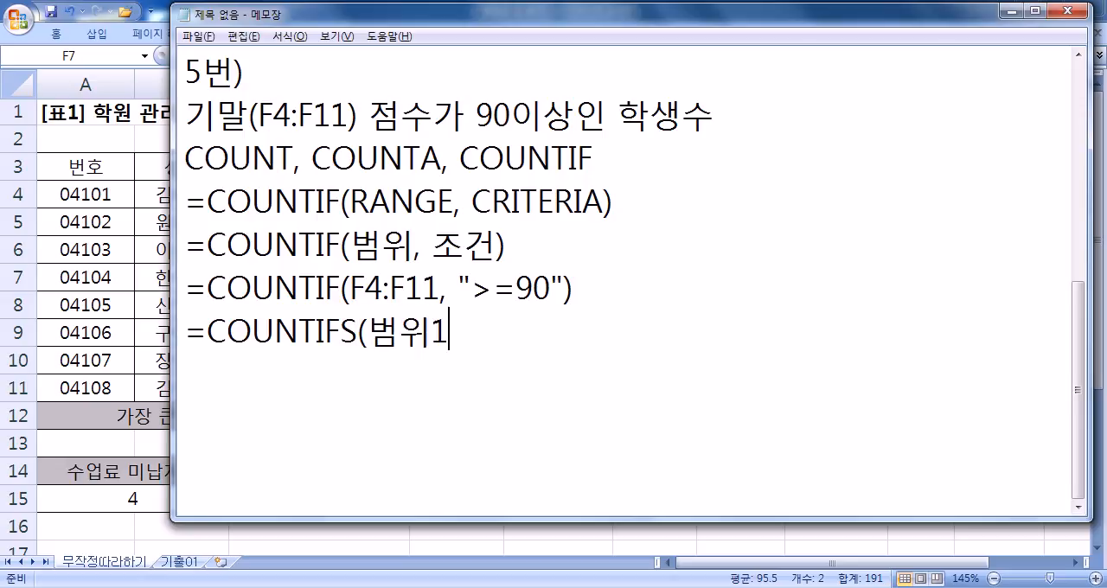
{"action": "type", "text": ", 조거ㄴ1, 범위2, "}
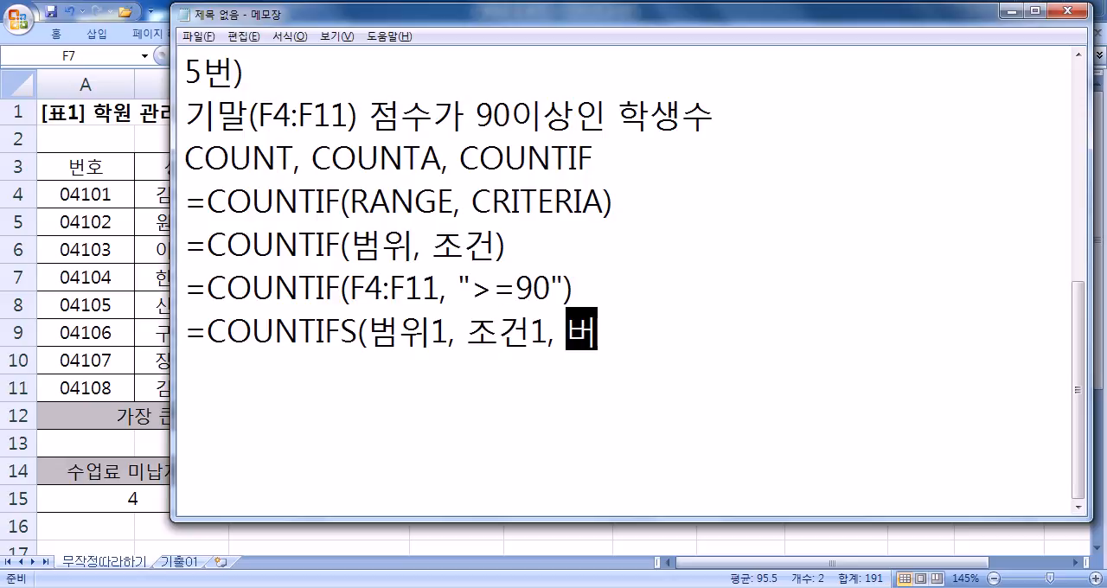
{"action": "type", "text": "조건"}
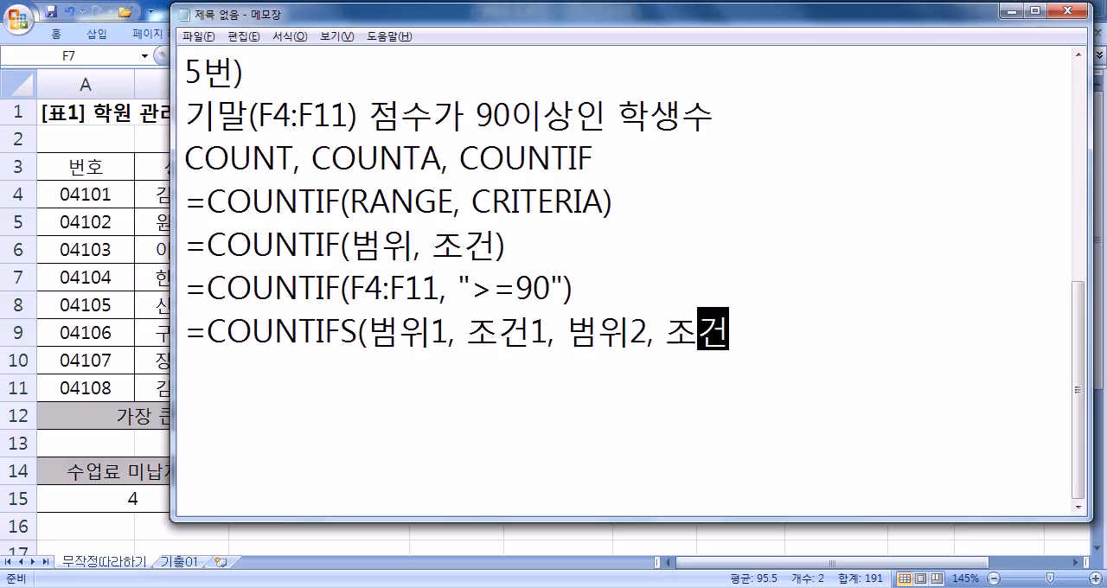
{"action": "type", "text": "2, ......)"}
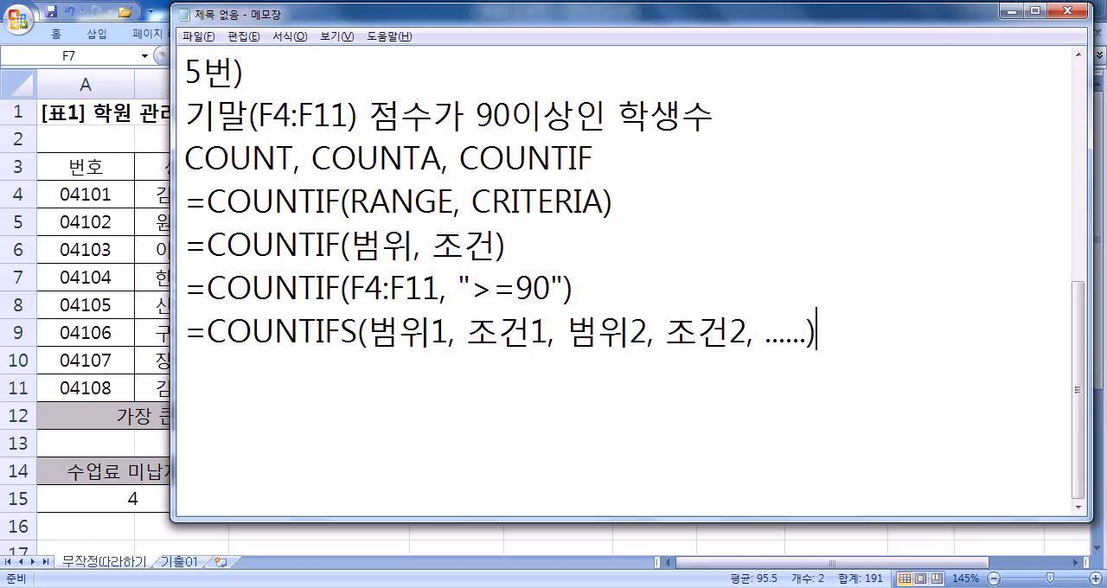
- Compare the COUNTIFS syntax line with the COUNTIF example above it and add blank lines below the notes
{"action": "key", "text": "shift+Home"}
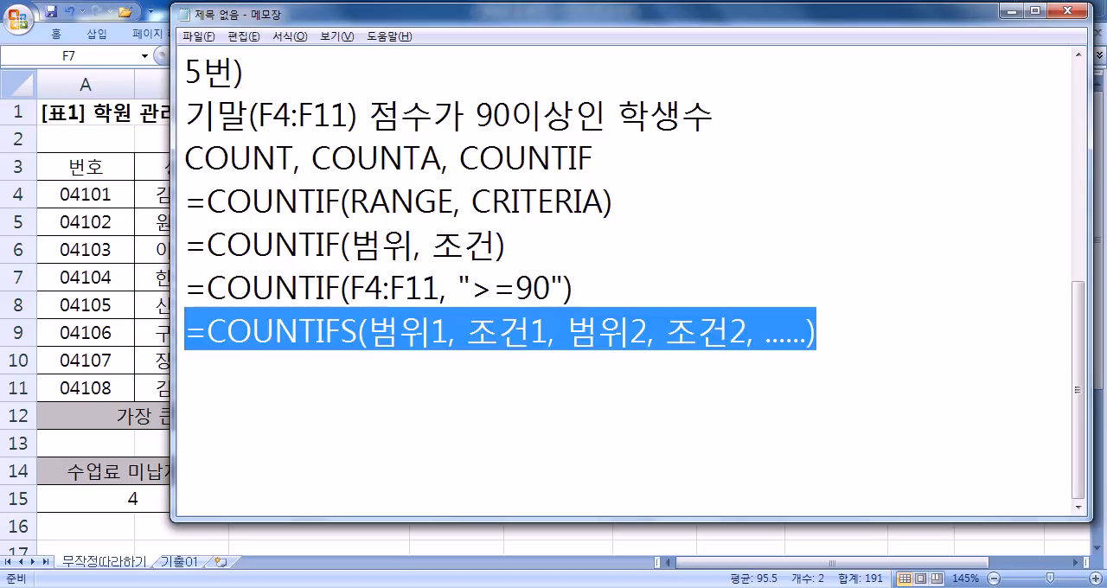
{"action": "left_click", "coordinate": [194, 374]}
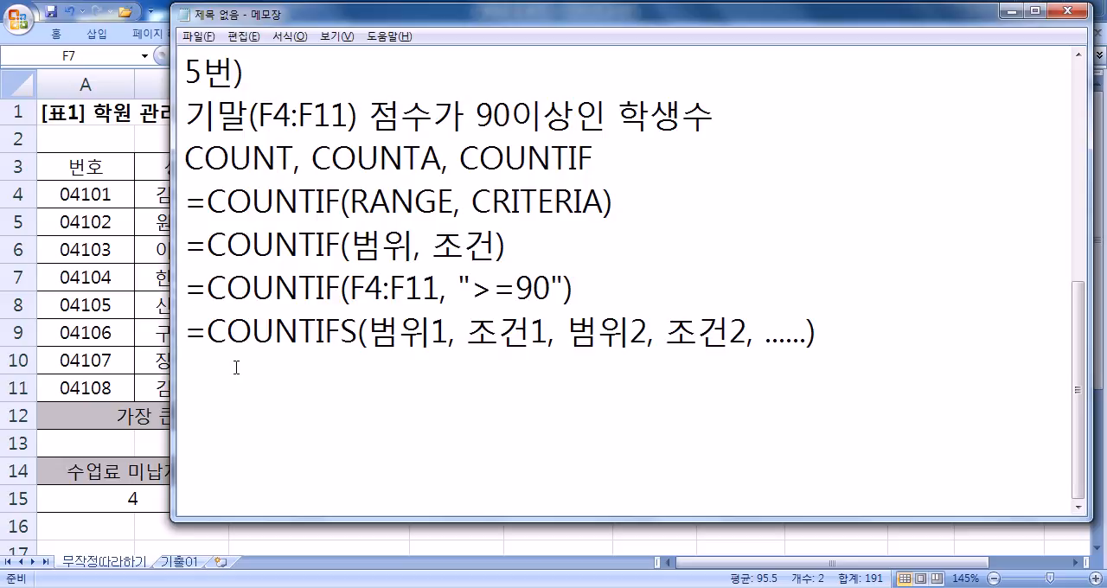
{"action": "left_click_drag", "start_coordinate": [188, 287], "coordinate": [595, 296]}
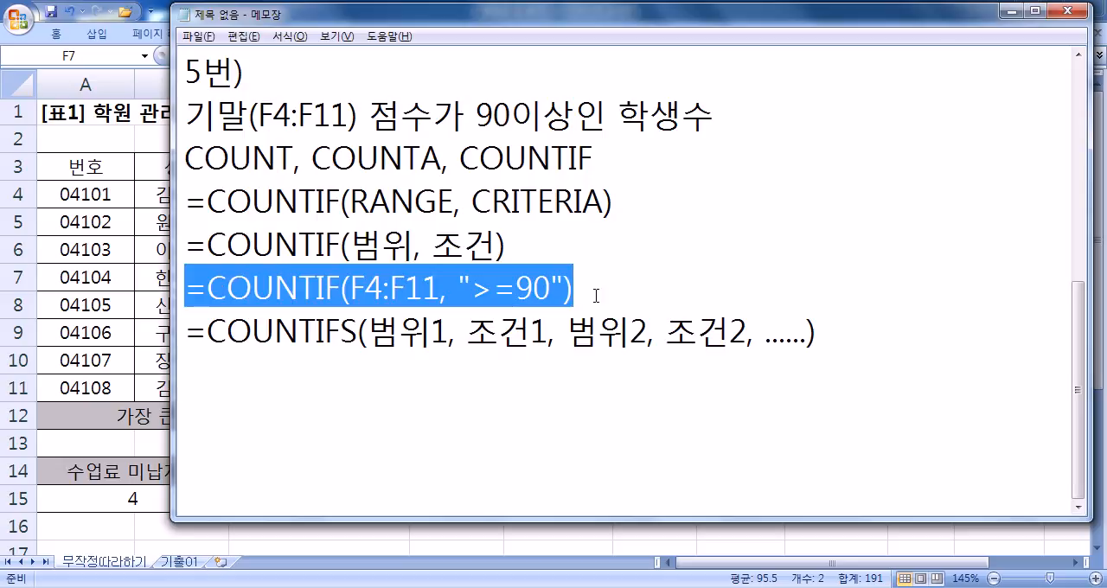
{"action": "left_click", "coordinate": [341, 384]}
{"action": "key", "text": "Return"}
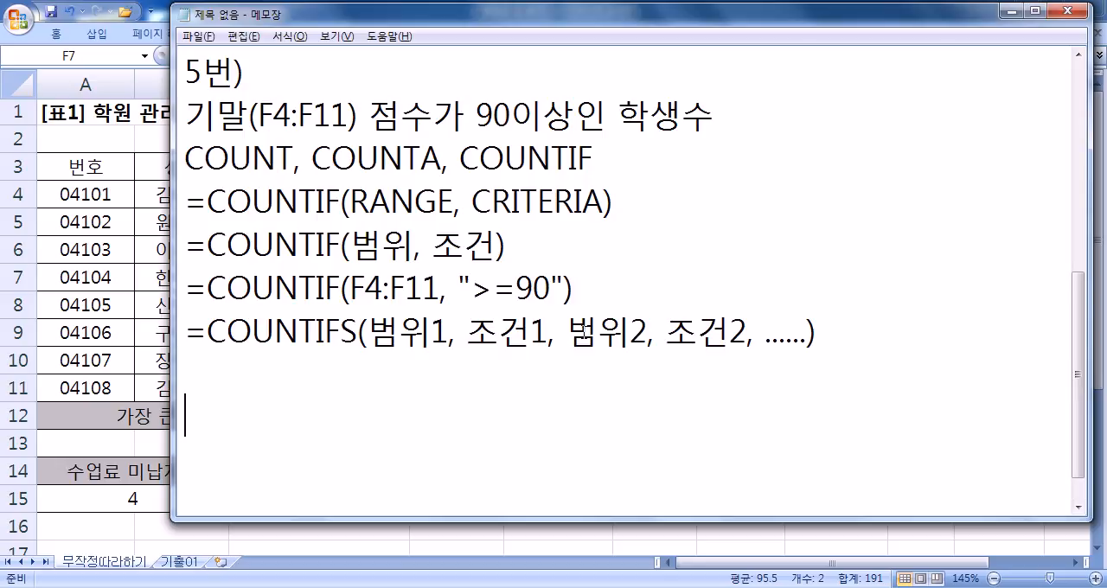
- Switch to Excel and examine the averages in G4:G11 for scores in the 80s, along with answer cell G15
{"action": "key", "text": "alt+Tab"}
{"action": "left_click", "coordinate": [752, 497]}
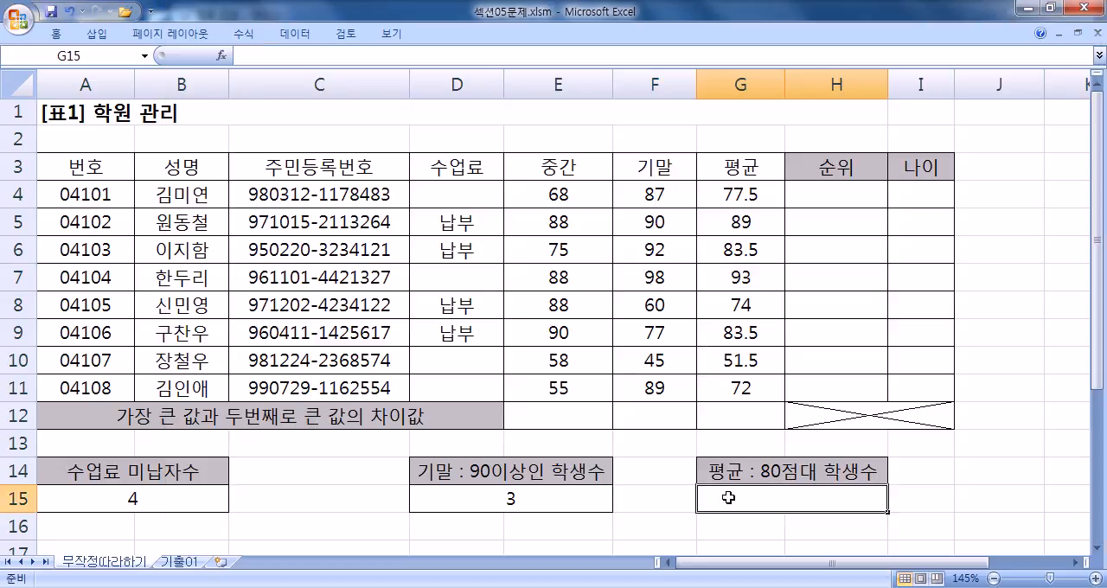
{"action": "left_click", "coordinate": [729, 192]}
{"action": "left_click_drag", "start_coordinate": [729, 192], "coordinate": [729, 380]}
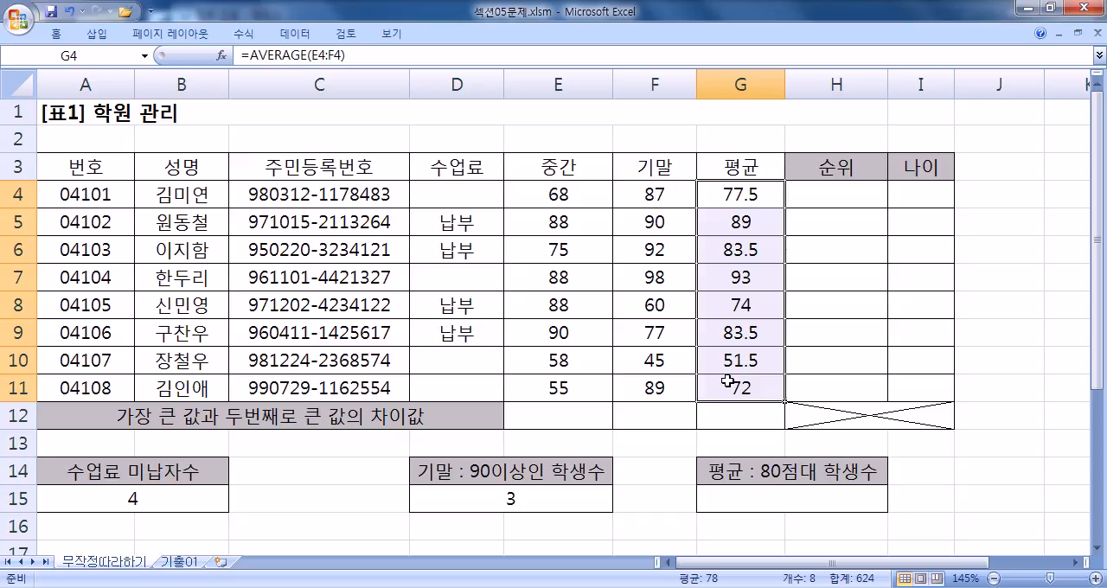
{"action": "left_click", "coordinate": [718, 227]}
{"action": "left_click_drag", "start_coordinate": [719, 227], "coordinate": [718, 249]}
{"action": "left_click", "coordinate": [718, 332]}
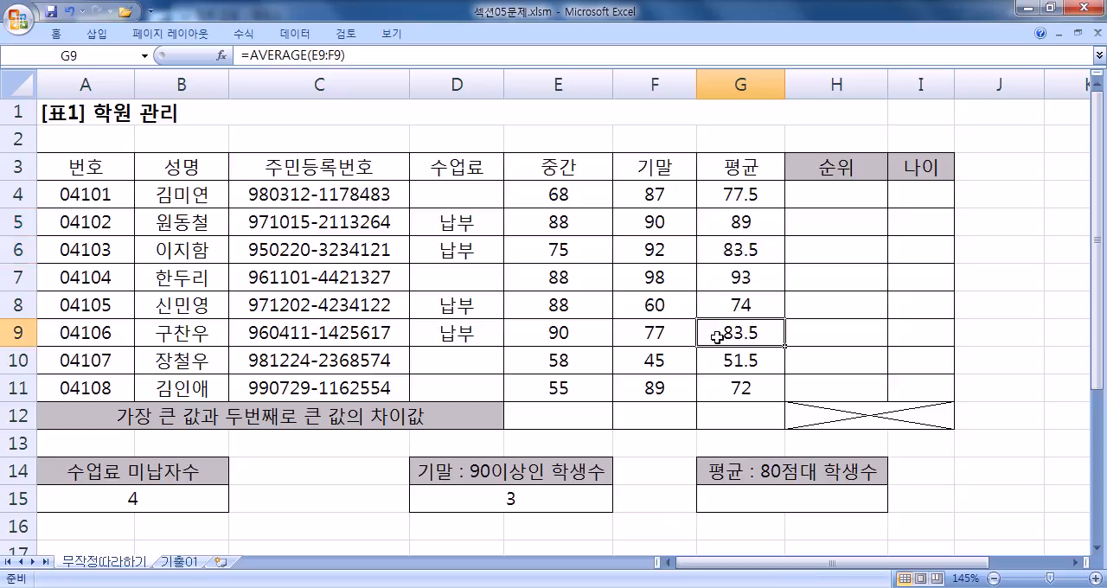
{"action": "left_click", "coordinate": [713, 222]}
{"action": "left_click", "coordinate": [712, 249]}
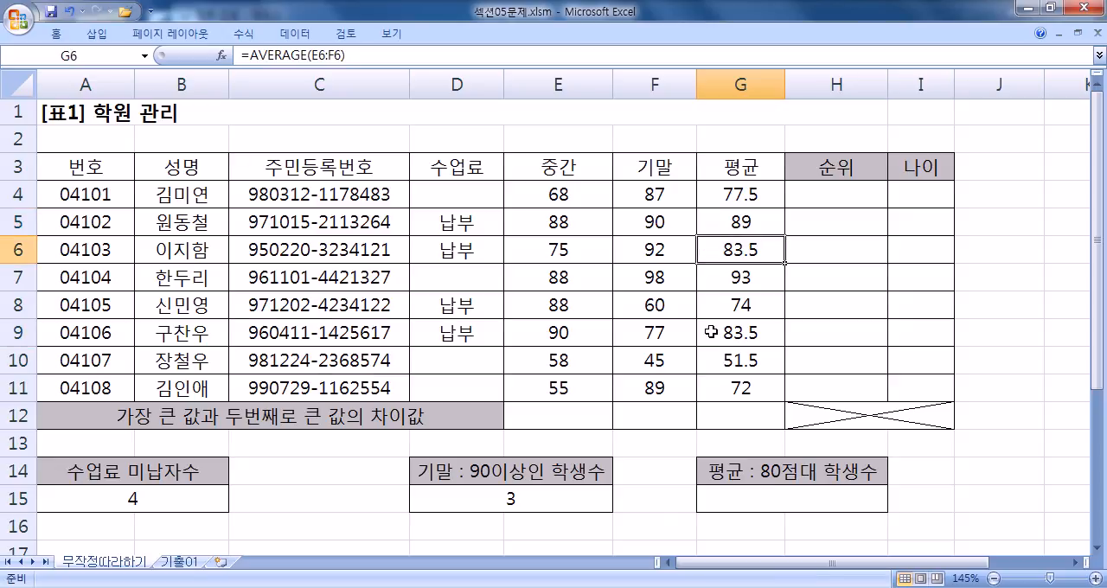
{"action": "left_click", "coordinate": [711, 334]}
{"action": "left_click", "coordinate": [737, 495]}
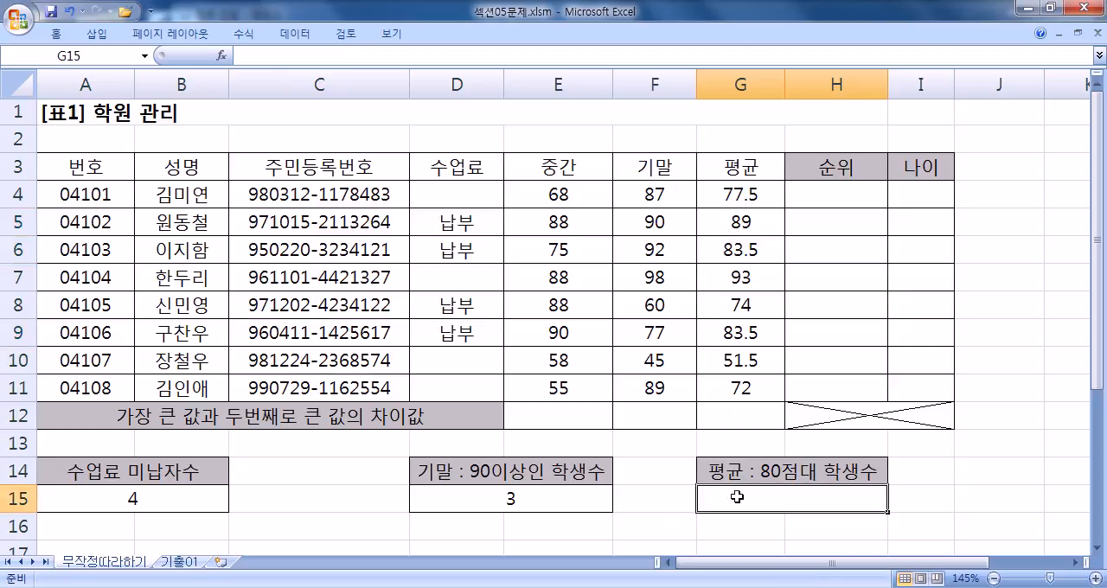
- Switch to Notepad and add the heading 6번) below the COUNTIFS notes, followed by a new line
{"action": "key", "text": "alt+Tab"}
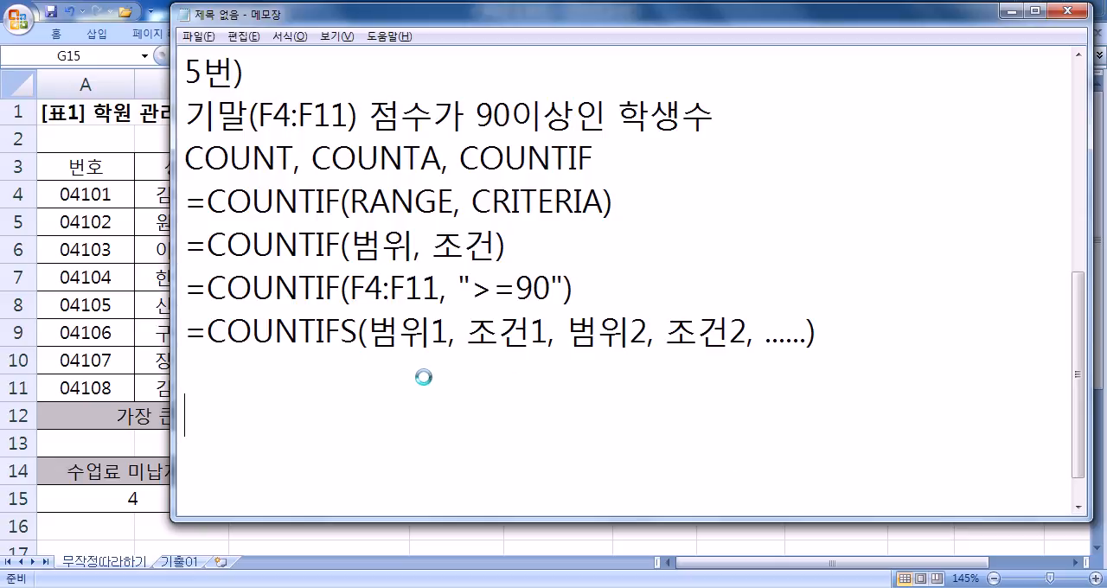
{"action": "key", "text": "alt+Tab"}
{"action": "key", "text": "alt+Tab"}
{"action": "type", "text": "66번)"}
{"action": "key", "text": "Home"}
{"action": "key", "text": "Delete"}
{"action": "key", "text": "End"}
{"action": "key", "text": "Return"}
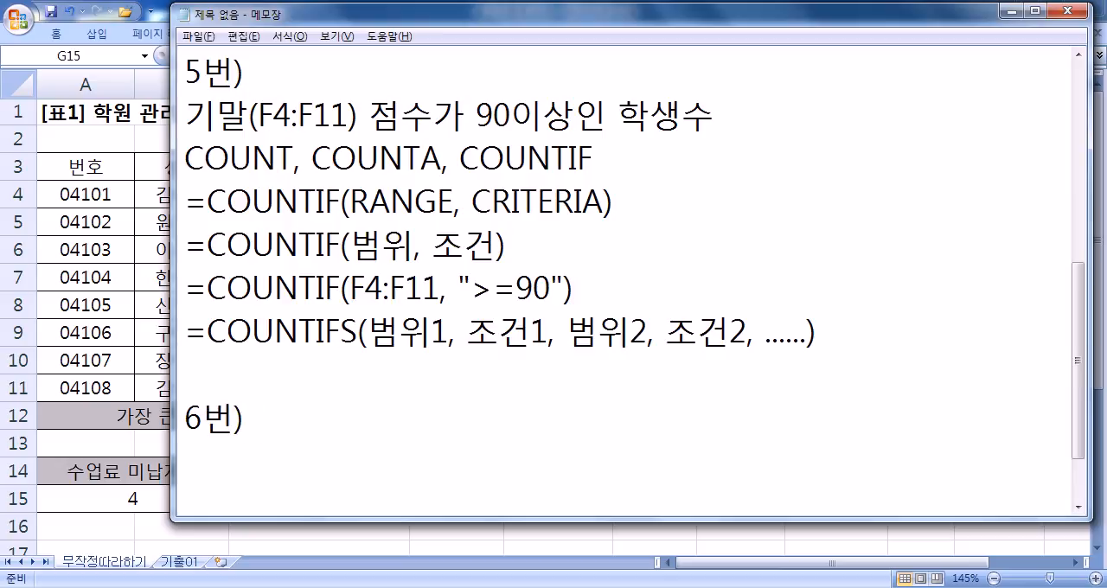
- Begin the problem description under the 6번) heading with the average range 평균(G4:G11)
{"action": "type", "text": "평균"}
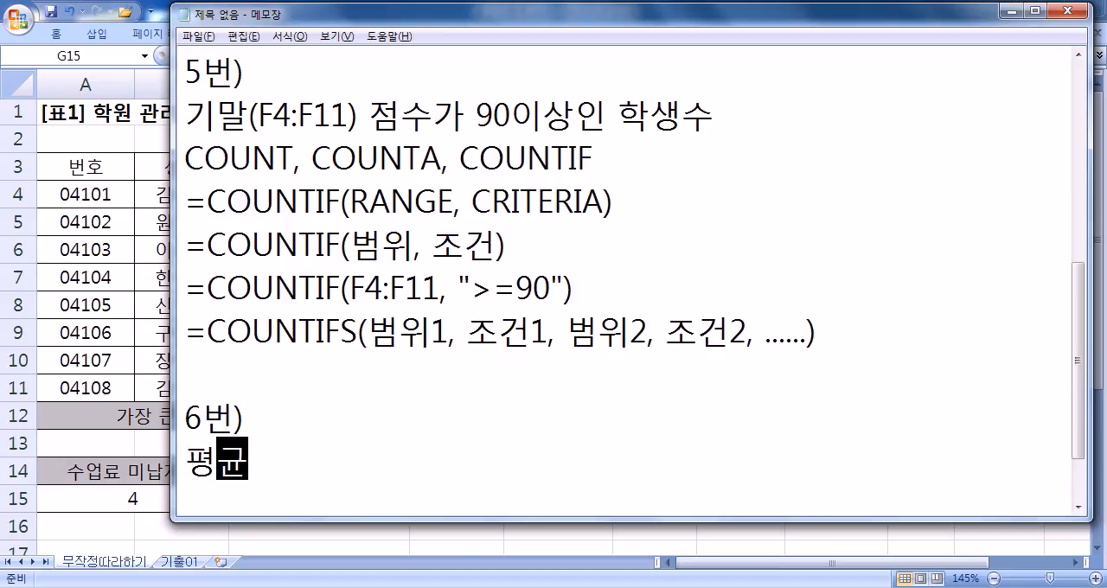
{"action": "type", "text": "(G4:G110"}
{"action": "key", "text": "BackSpace"}
{"action": "type", "text": ") WJ"}
{"action": "key", "text": "BackSpace"}
{"action": "key", "text": "BackSpace"}
{"action": "key", "text": "BackSpace"}
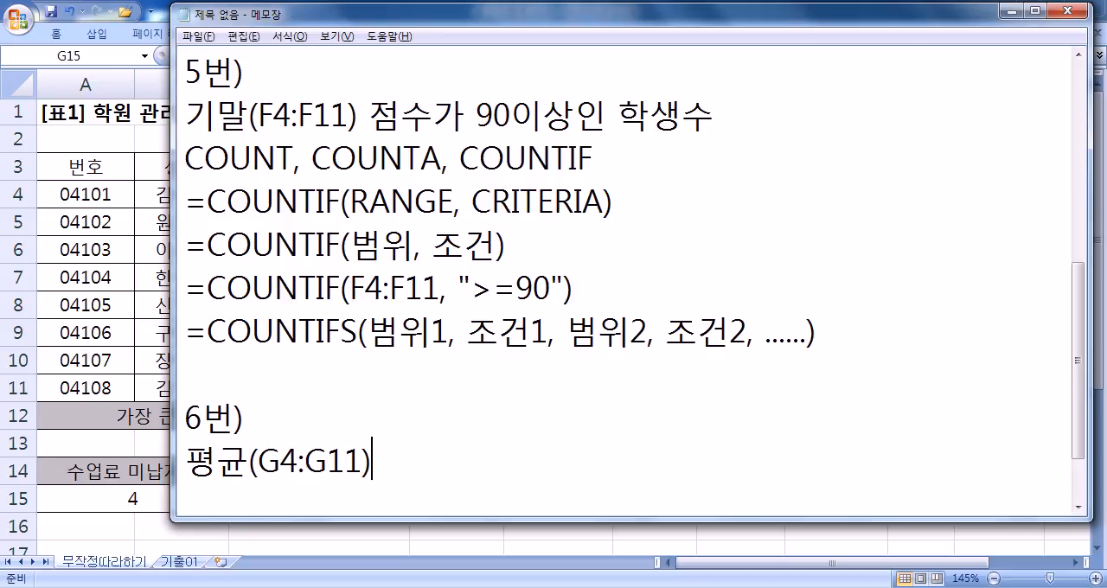
- Continue the description after 평균(G4:G11) with 점수가 80점 이상, 90점 미만의 학생수를 표시
{"action": "type", "text": "점수가 "}
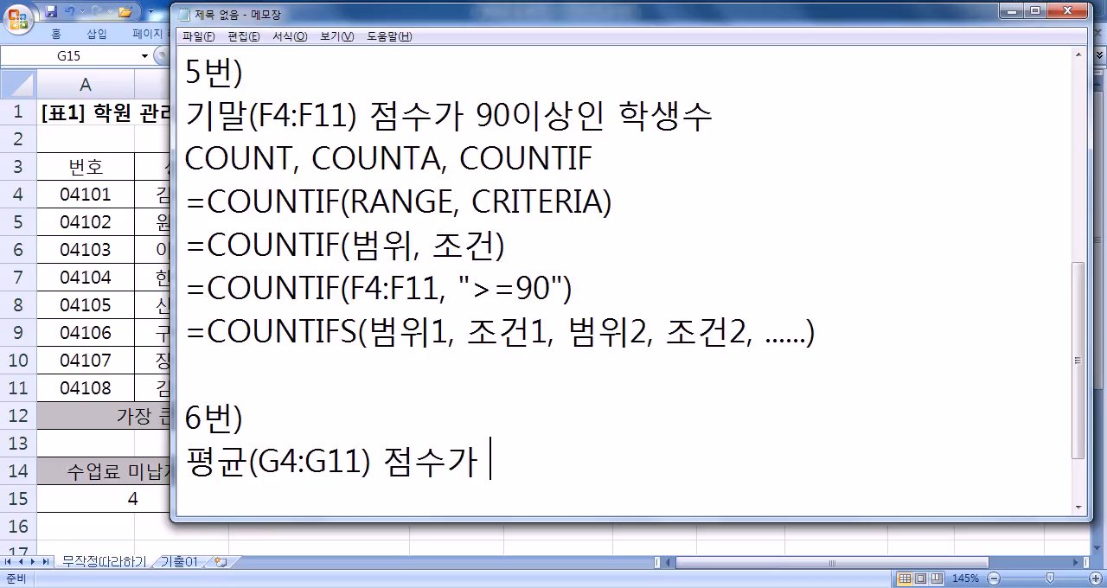
{"action": "type", "text": "80점 이"}
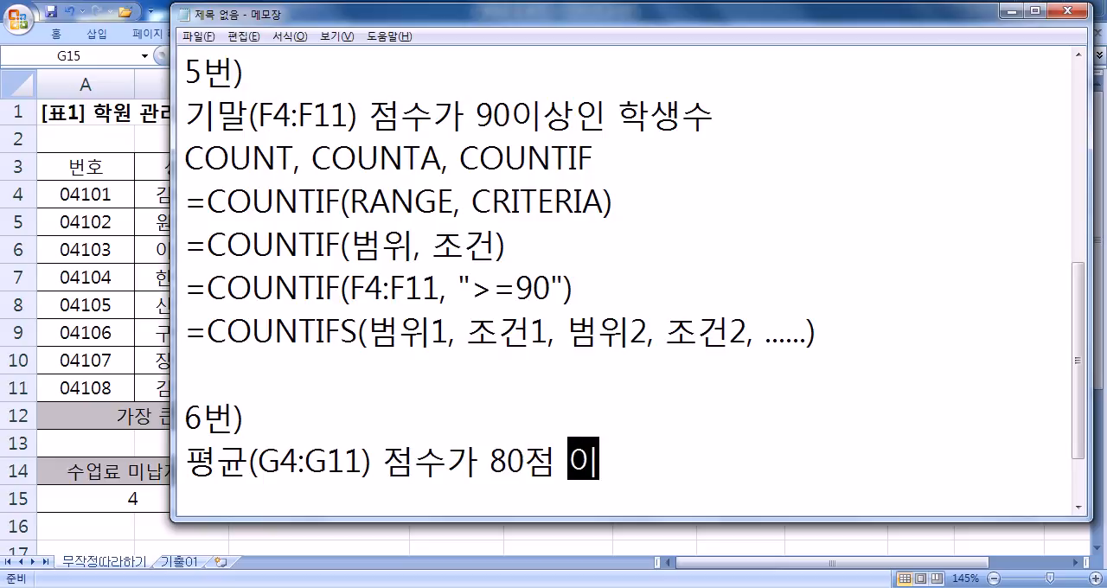
{"action": "type", "text": "상, 90점"}
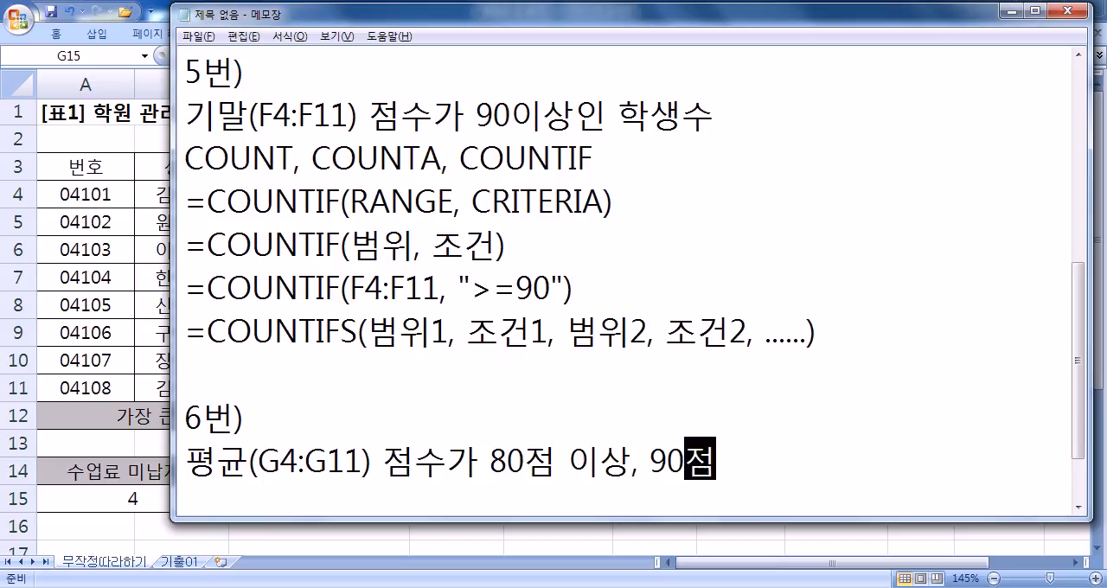
{"action": "type", "text": " 미만의 학생술"}
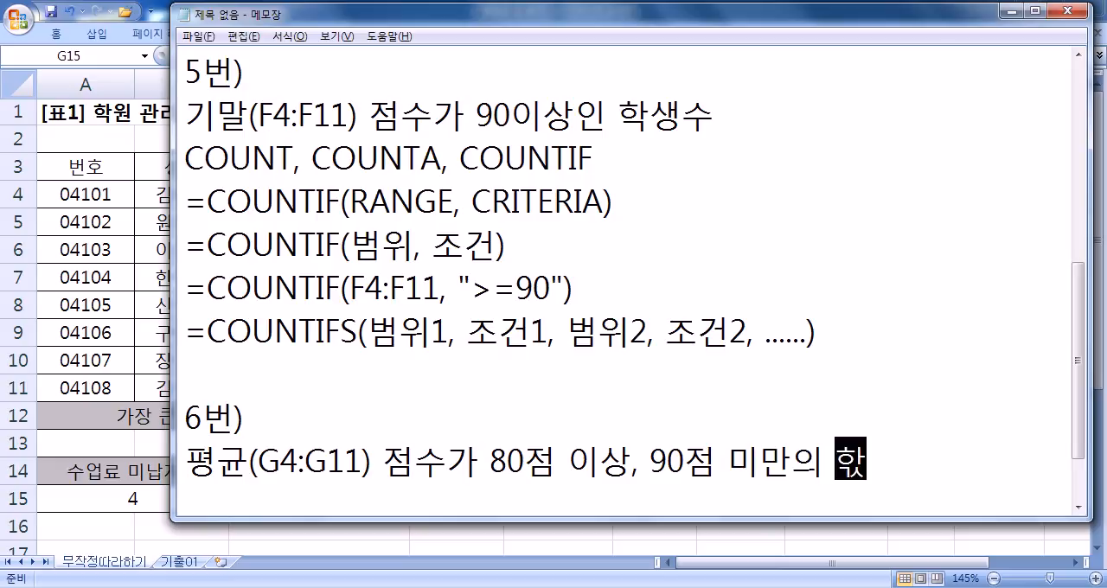
{"action": "type", "text": "를"}
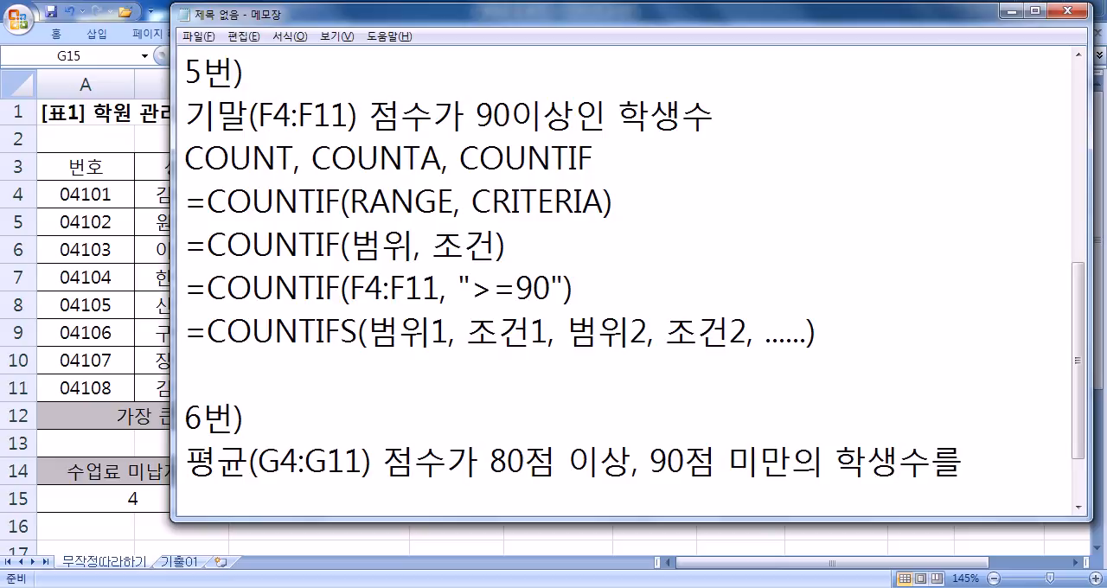
{"action": "type", "text": " 표시"}
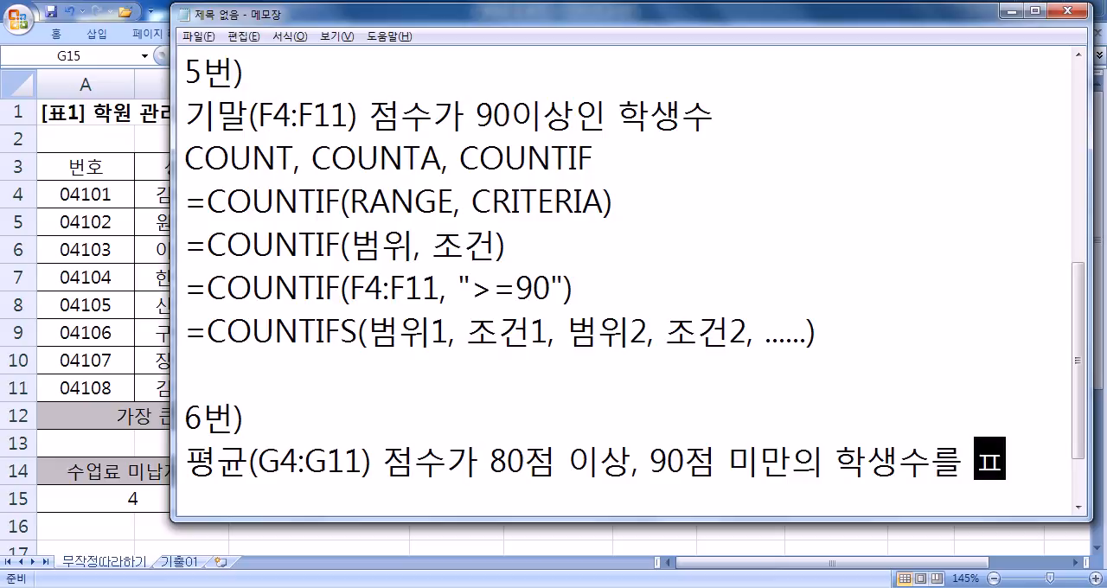
- Add the line 80점대인 경우 below the 6번) problem description, followed by a new line
{"action": "key", "text": "Return"}
{"action": "type", "text": "80저점 대"}
{"action": "key", "text": "Left"}
{"action": "key", "text": "Left"}
{"action": "key", "text": "Delete"}
{"action": "key", "text": "Right"}
{"action": "type", "text": "인 경우"}
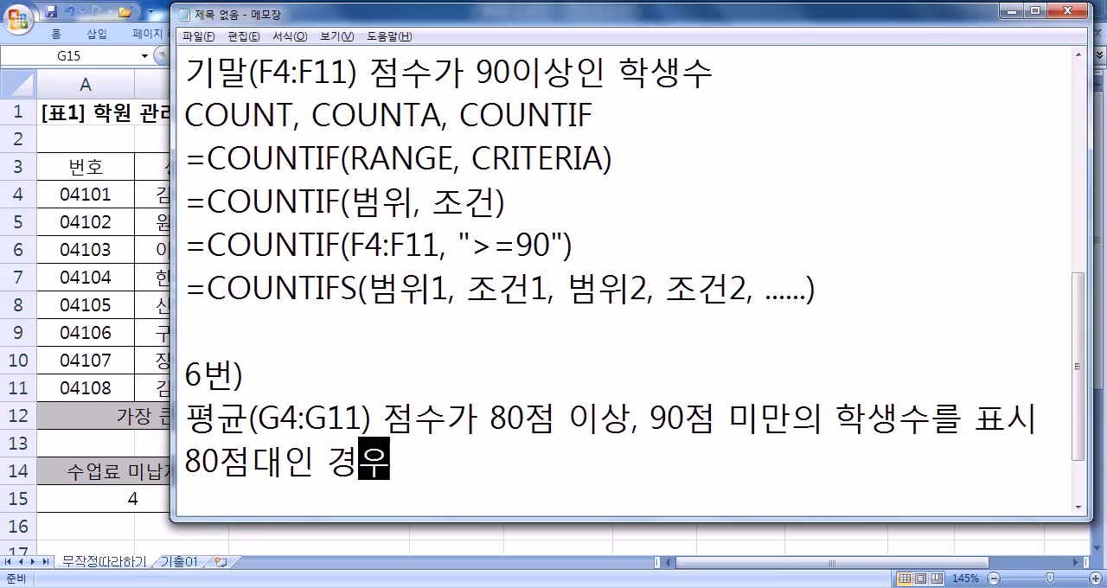
{"action": "key", "text": "Return"}
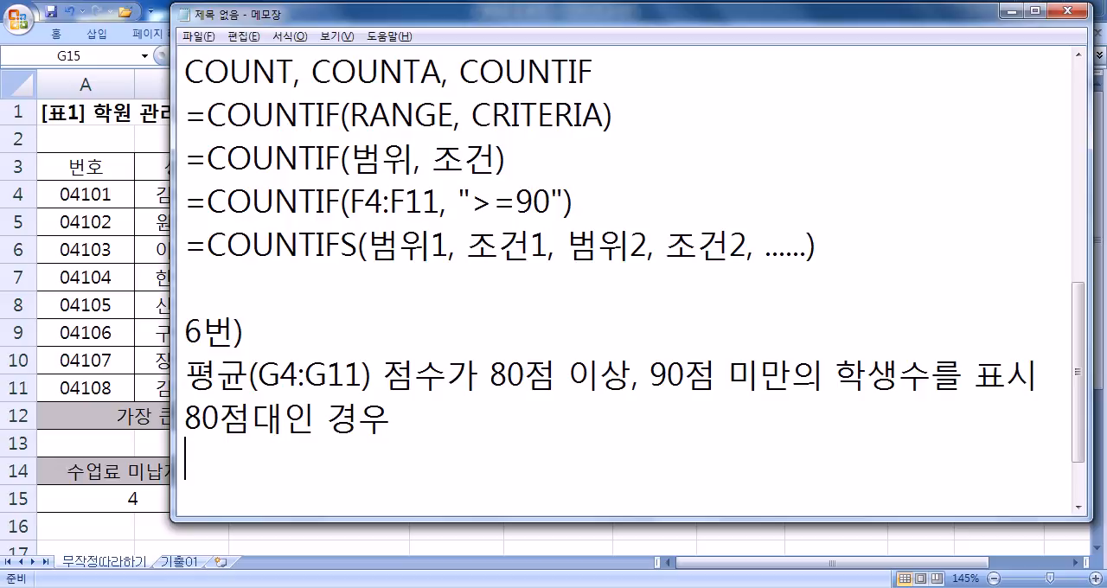
- Write the syntax line =COUNTIF(범위, 조건) below 80점대인 경우 and start a new line
{"action": "type", "text": "=COUNTIF(ㅂ범위, 조건)"}
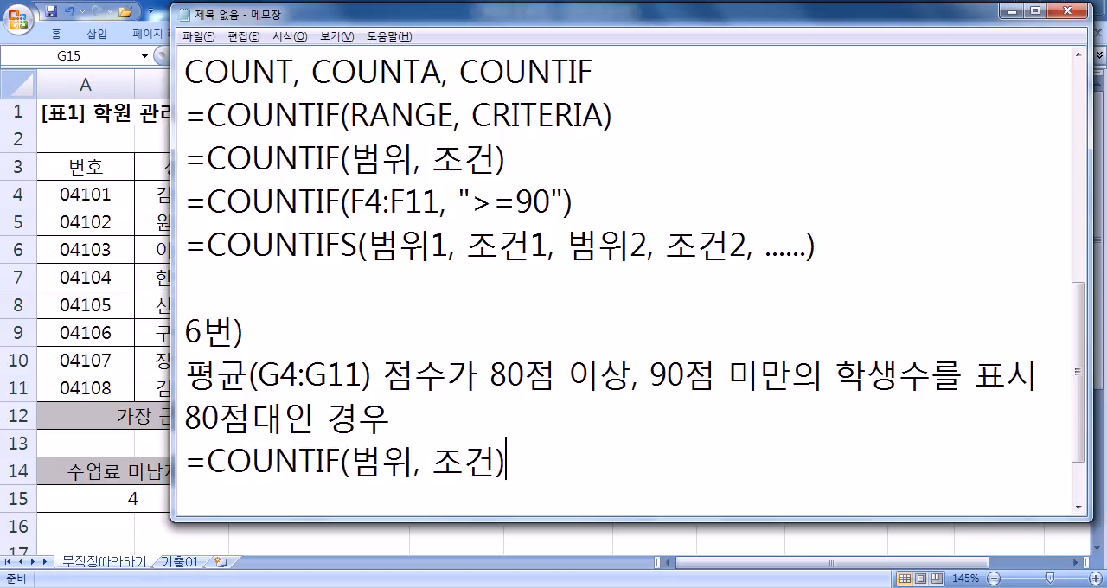
{"action": "key", "text": "Return"}
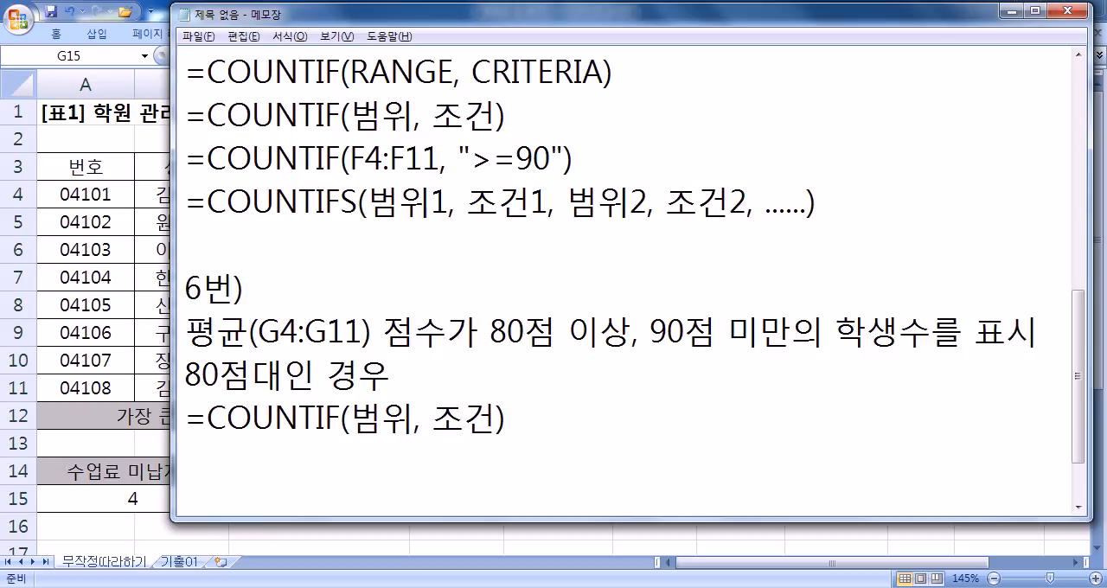
- Check the averages range in Excel and replace 범위 in the 6번) COUNTIF line with G4:G11
{"action": "left_click_drag", "start_coordinate": [349, 418], "coordinate": [409, 426]}
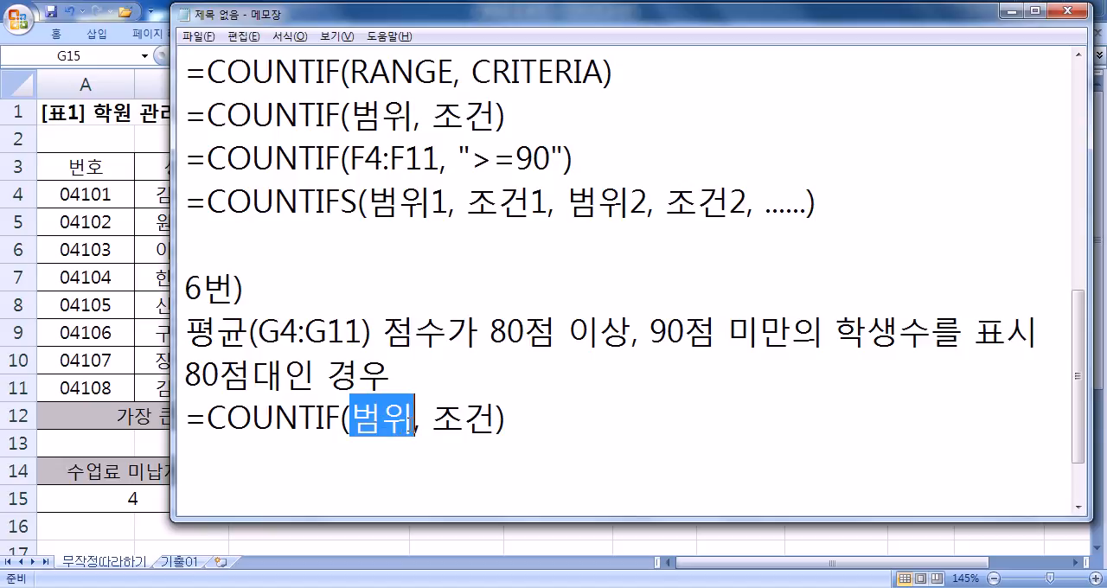
{"action": "key", "text": "alt+Tab"}
{"action": "left_click_drag", "start_coordinate": [721, 195], "coordinate": [710, 375]}
{"action": "key", "text": "alt+Tab"}
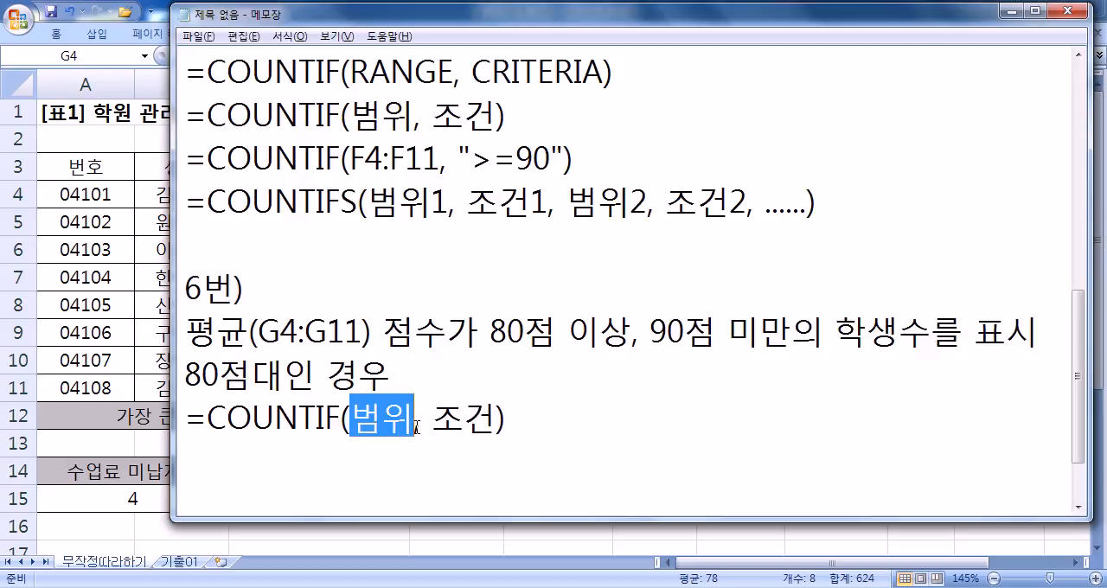
{"action": "type", "text": "ㅎ₩G4"}
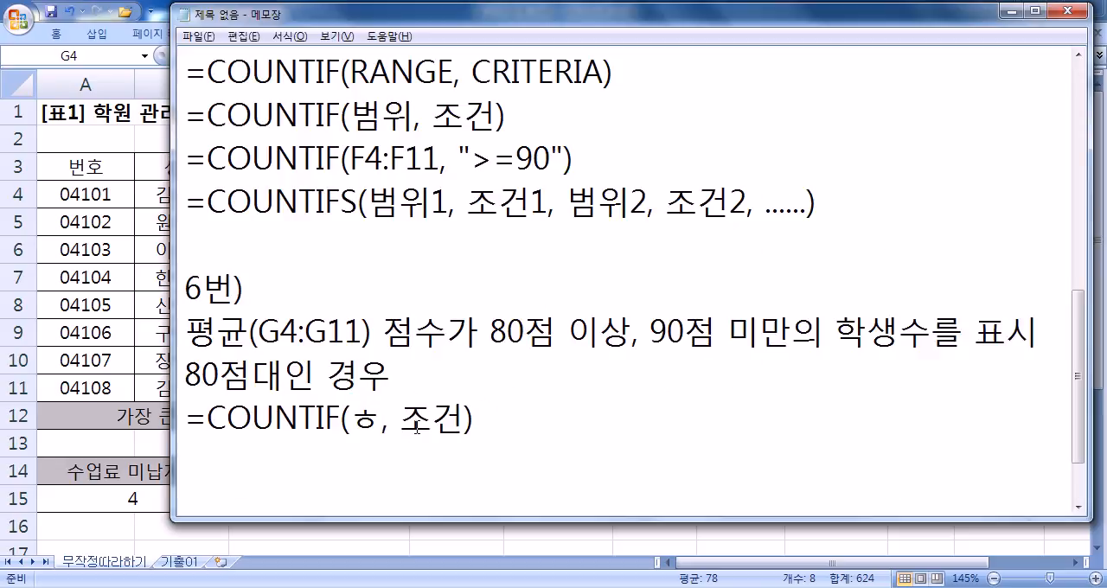
{"action": "key", "text": "BackSpace"}
{"action": "key", "text": "BackSpace"}
{"action": "key", "text": "BackSpace"}
{"action": "key", "text": "BackSpace"}
{"action": "type", "text": "G4"}
{"action": "key", "text": "shift+F10"}
{"action": "key", "text": "Escape"}
{"action": "type", "text": ":G11"}
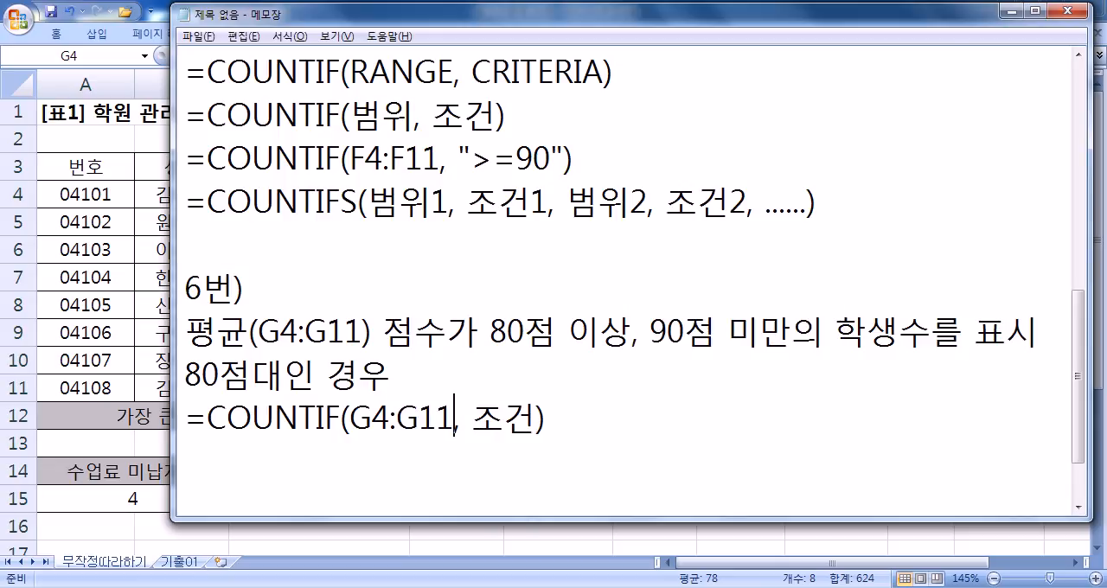
- Replace 조건 in the 6번) COUNTIF line with the quoted condition ">=80, <90"
{"action": "key", "text": "Right"}
{"action": "key", "text": "shift+Right"}
{"action": "key", "text": "shift+Right"}
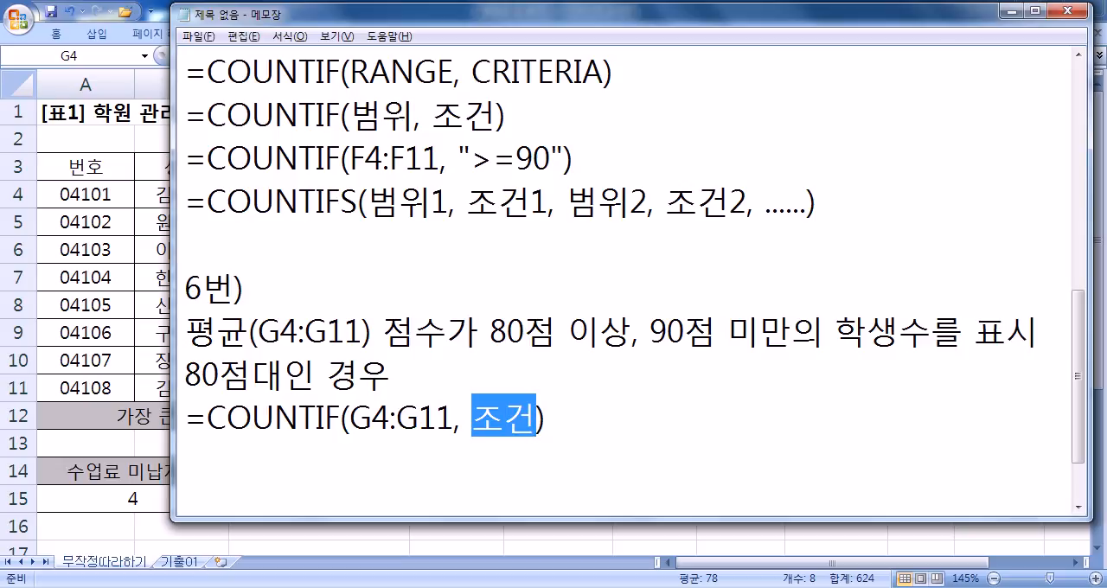
{"action": "type", "text": "\"\""}
{"action": "key", "text": "Left"}
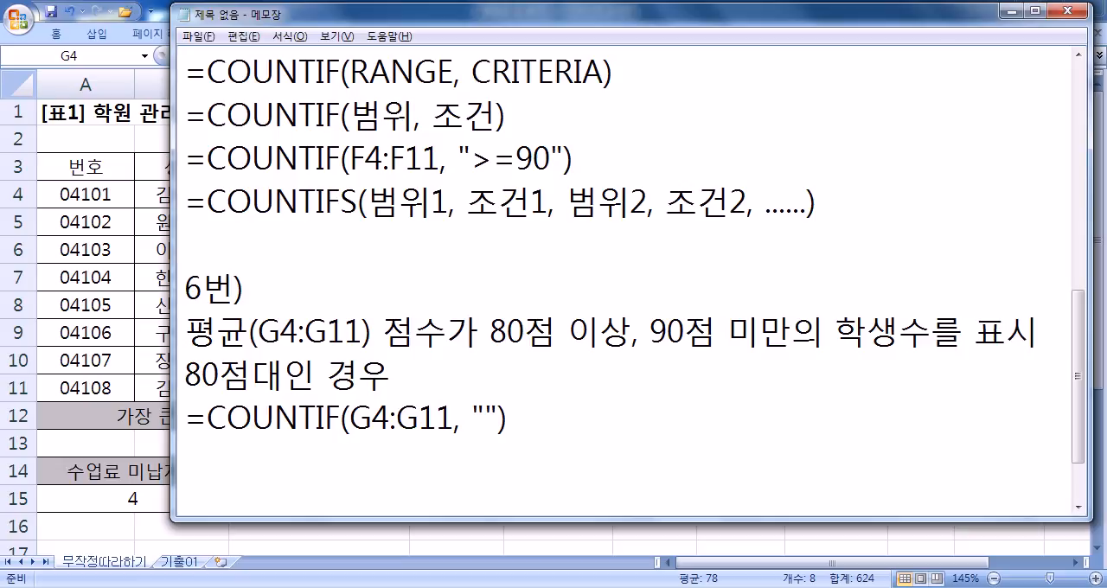
{"action": "type", "text": ">=80, <"}
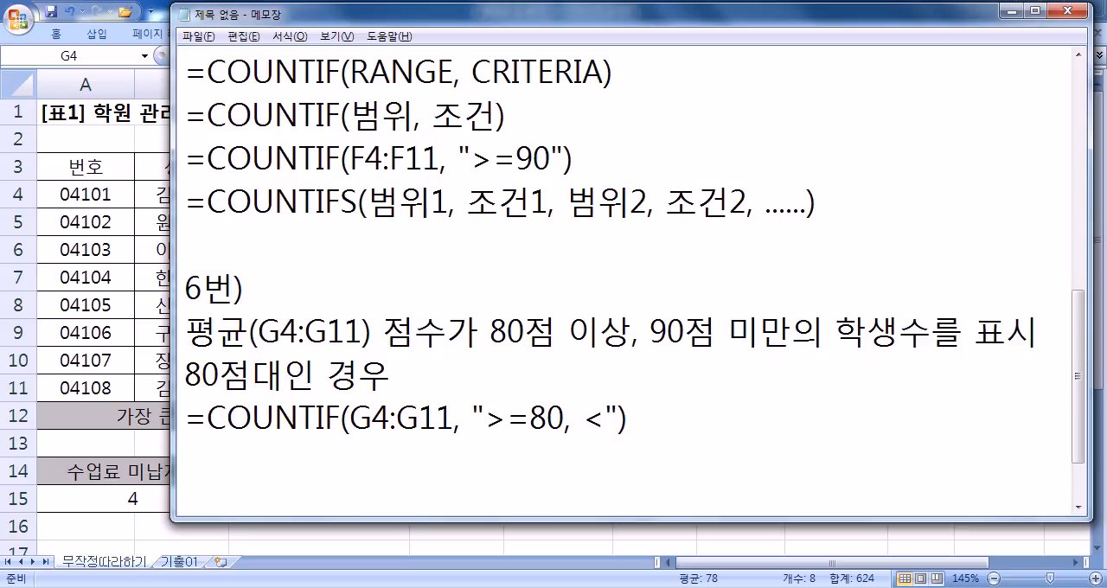
{"action": "type", "text": "90"}
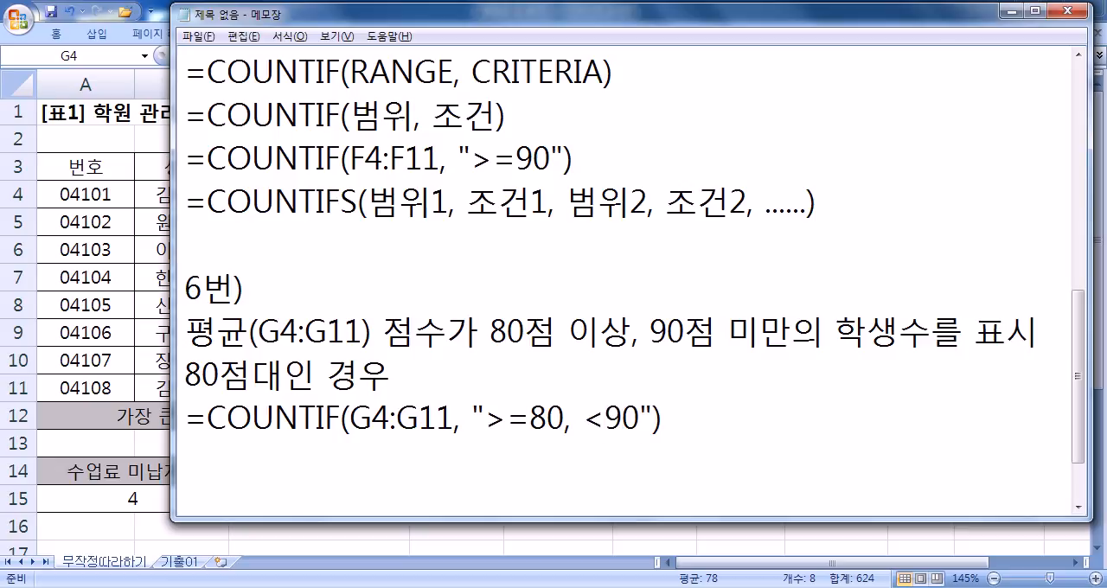
- Try splitting the COUNTIF condition into two separately quoted criteria, ">=80" and "<90"
{"action": "key", "text": "Left"}
{"action": "key", "text": "Left"}
{"action": "key", "text": "Left"}
{"action": "key", "text": "Left"}
{"action": "key", "text": "Left"}
{"action": "key", "text": "shift+Right"}
{"action": "left_click_drag", "start_coordinate": [455, 429], "coordinate": [464, 429]}
{"action": "left_click_drag", "start_coordinate": [564, 421], "coordinate": [571, 422]}
{"action": "left_click_drag", "start_coordinate": [474, 416], "coordinate": [485, 417]}
{"action": "left_click", "coordinate": [562, 418]}
{"action": "type", "text": "\""}
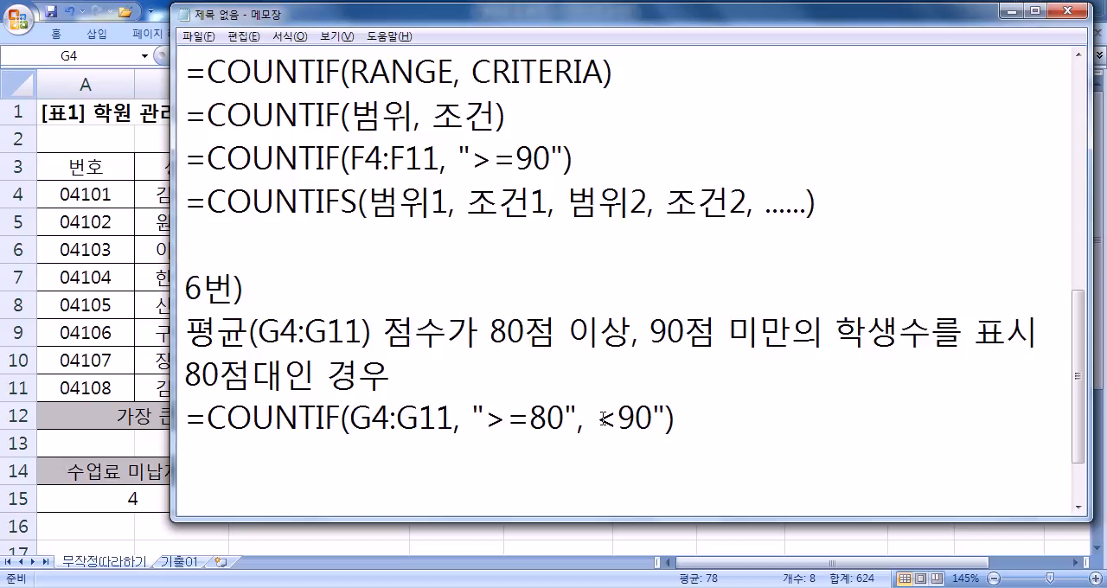
{"action": "left_click", "coordinate": [604, 421]}
{"action": "type", "text": "\""}
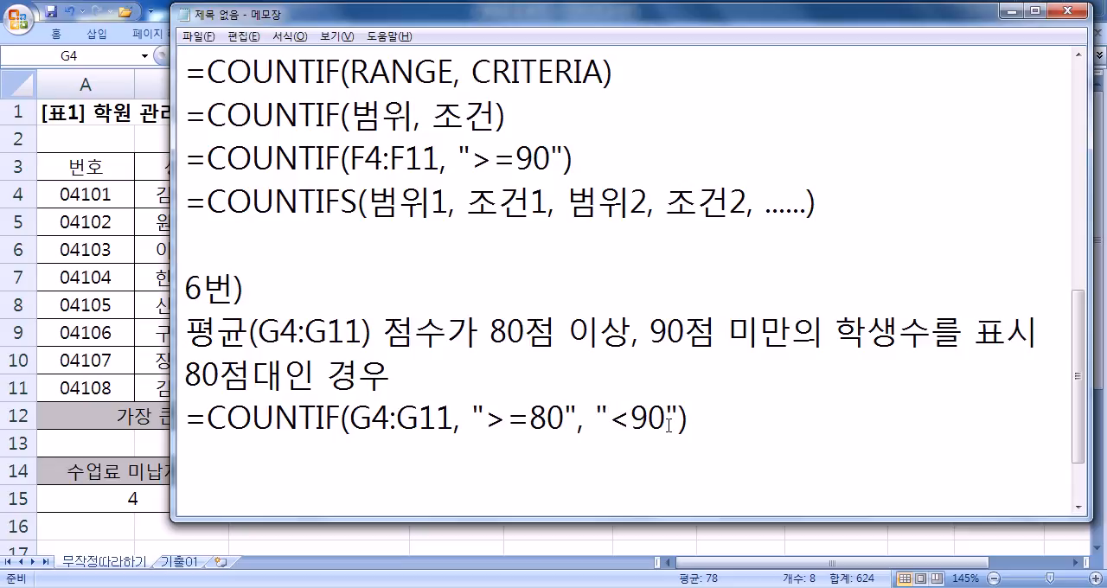
- Remove the extra quotes, comma and <90 so that the line reads =COUNTIF(G4:G11, ">=80")
{"action": "key", "text": "Delete"}
{"action": "key", "text": "Delete"}
{"action": "key", "text": "Delete"}
{"action": "key", "text": "Delete"}
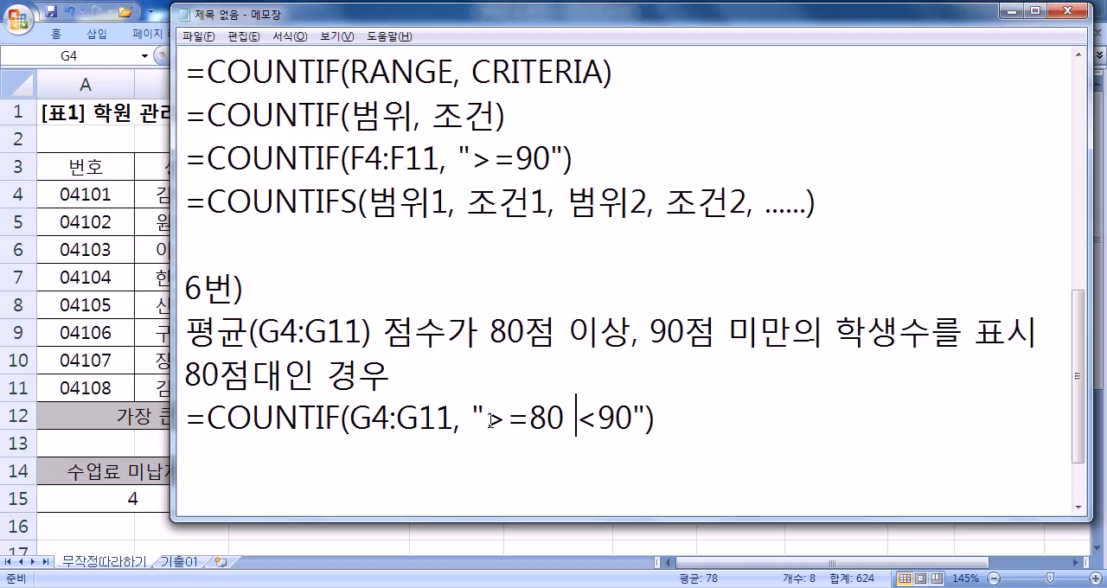
{"action": "key", "text": "Left"}
{"action": "key", "text": "Right"}
{"action": "key", "text": "Right"}
{"action": "key", "text": "Delete"}
{"action": "key", "text": "Delete"}
{"action": "key", "text": "Delete"}
{"action": "key", "text": "Delete"}
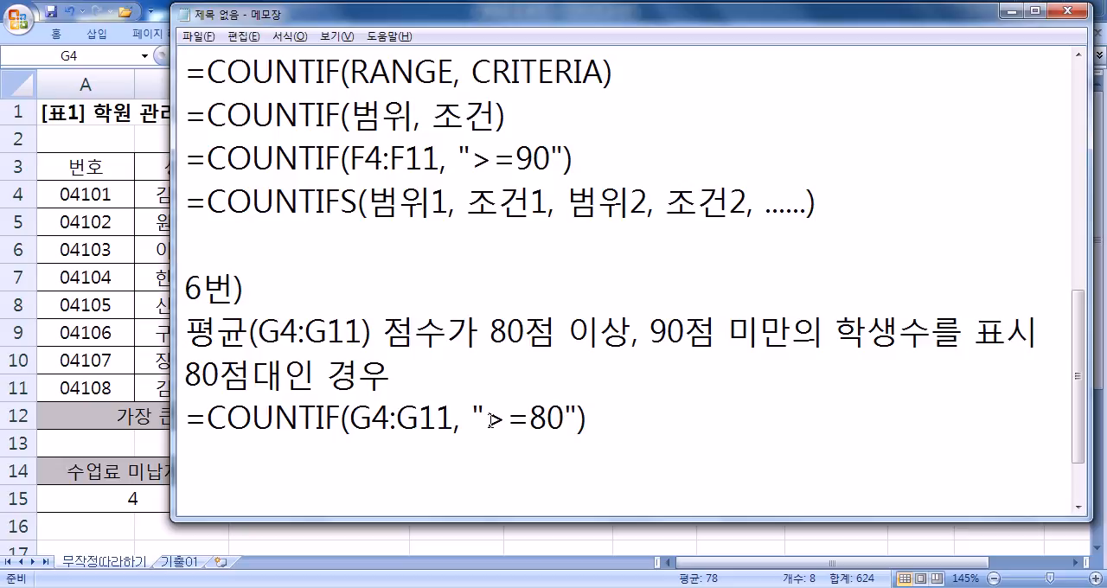
- Append a minus sign and a copy of COUNTIF(G4:G11, ">=80") to the end of the formula line
{"action": "key", "text": "End"}
{"action": "key", "text": "shift+Home"}
{"action": "key", "text": "shift+Right"}
{"action": "key", "text": "ctrl+c"}
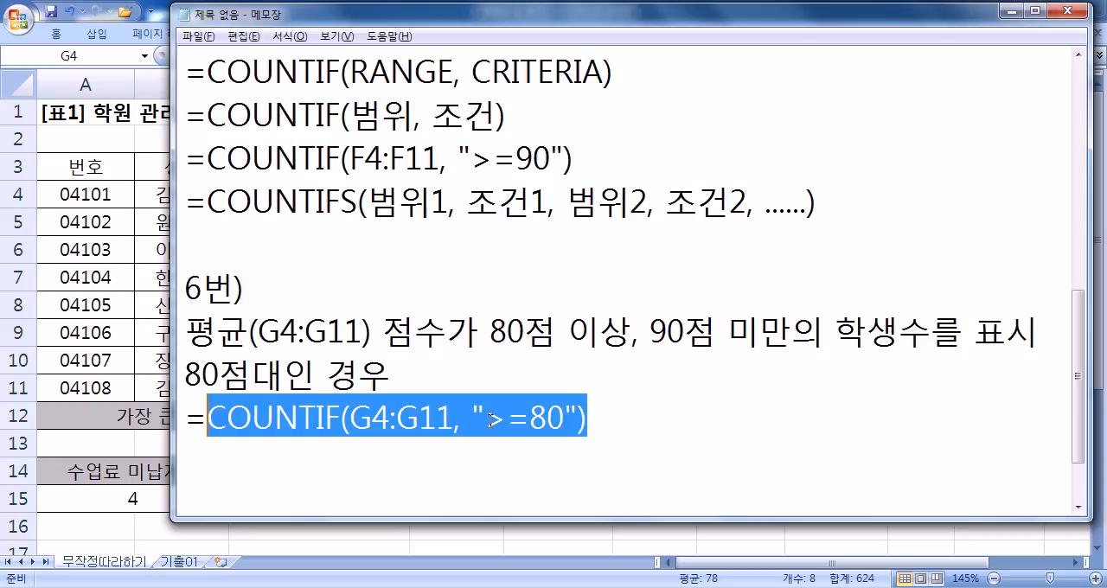
{"action": "key", "text": "End"}
{"action": "type", "text": "-"}
{"action": "key", "text": "ctrl+v"}
{"action": "key", "text": "Left"}
{"action": "key", "text": "Left"}
{"action": "key", "text": "Left"}
{"action": "key", "text": "Left"}
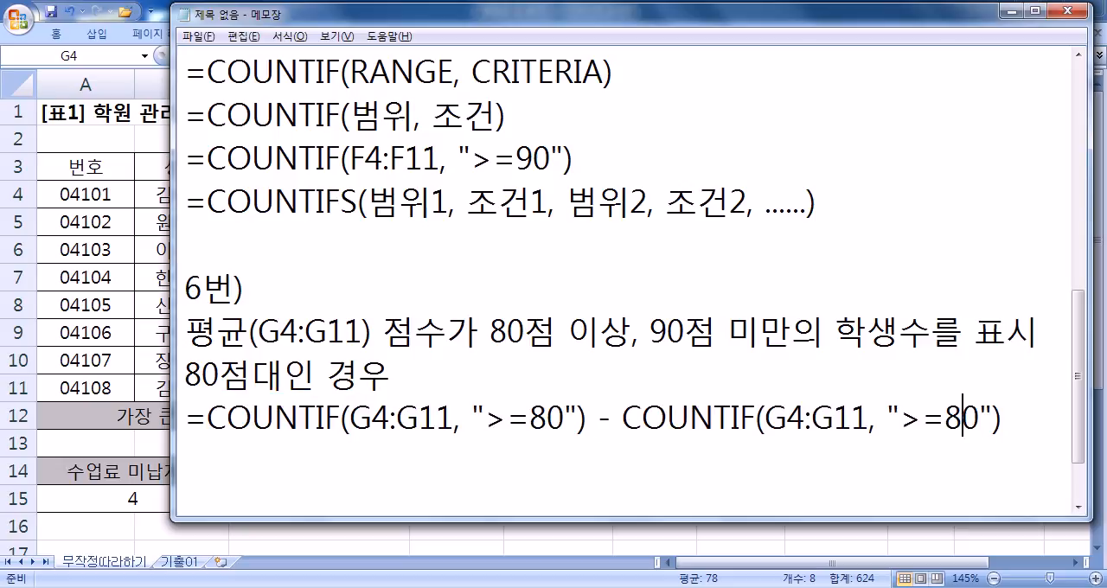
- Set the second COUNTIF's criterion to ">=90" and start a new line after the formula
{"action": "type", "text": "9"}
{"action": "key", "text": "Delete"}
{"action": "key", "text": "End"}
{"action": "key", "text": "Return"}
- Examine the 6번) condition and the >=80 criterion, and check them in Excel against the averages in G4:G11
{"action": "left_click_drag", "start_coordinate": [490, 333], "coordinate": [914, 326]}
{"action": "left_click", "coordinate": [747, 336]}
{"action": "left_click_drag", "start_coordinate": [566, 419], "coordinate": [482, 419]}
{"action": "key", "text": "alt+Tab"}
{"action": "left_click", "coordinate": [725, 206]}
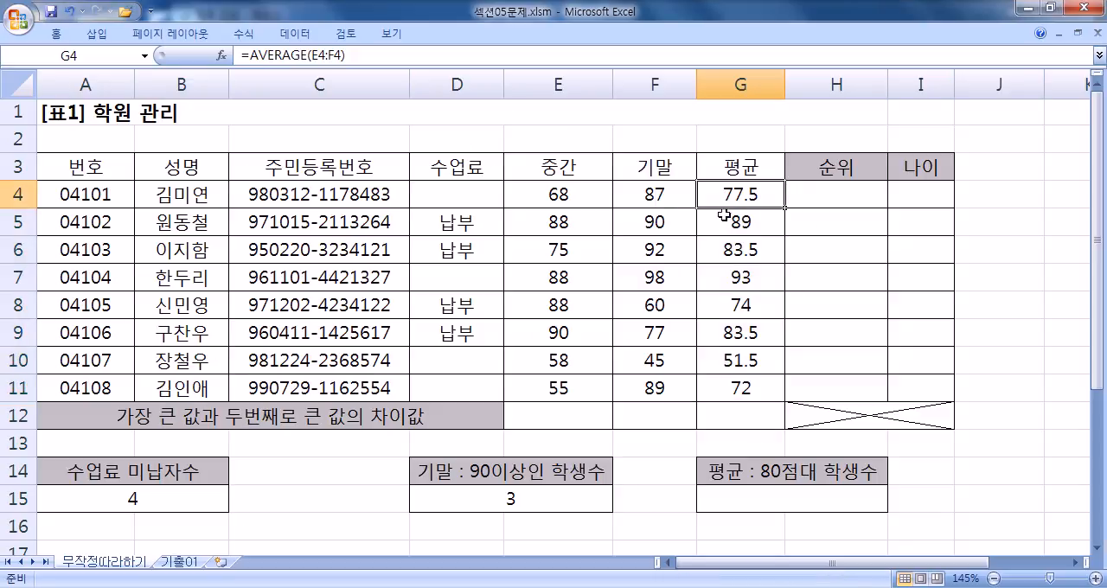
{"action": "left_click", "coordinate": [721, 223]}
{"action": "left_click", "coordinate": [721, 249]}
{"action": "left_click", "coordinate": [721, 277]}
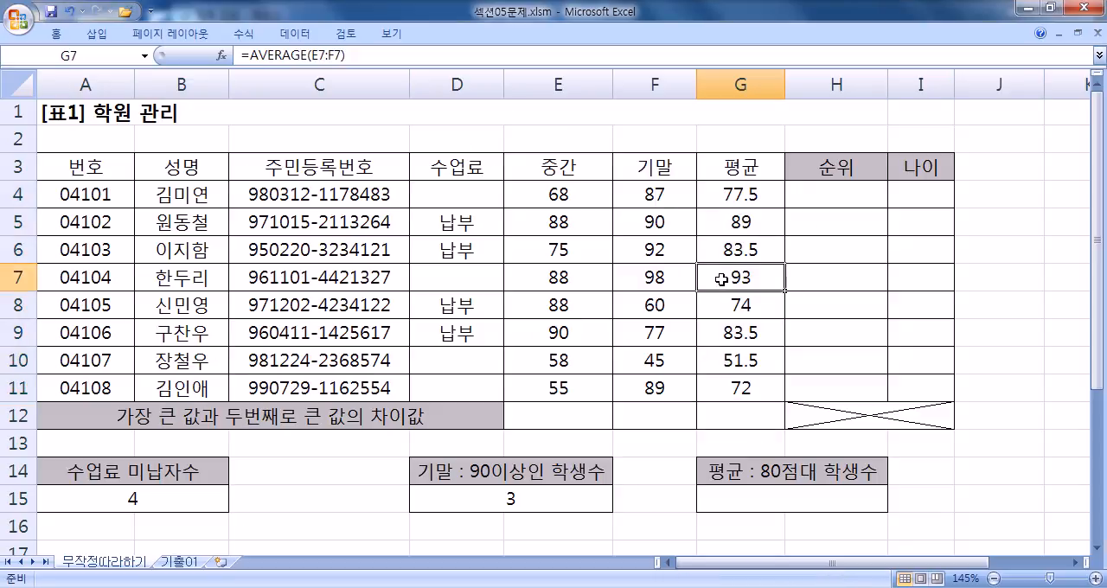
{"action": "left_click", "coordinate": [721, 332]}
{"action": "left_click", "coordinate": [714, 277]}
{"action": "left_click_drag", "start_coordinate": [721, 221], "coordinate": [714, 276]}
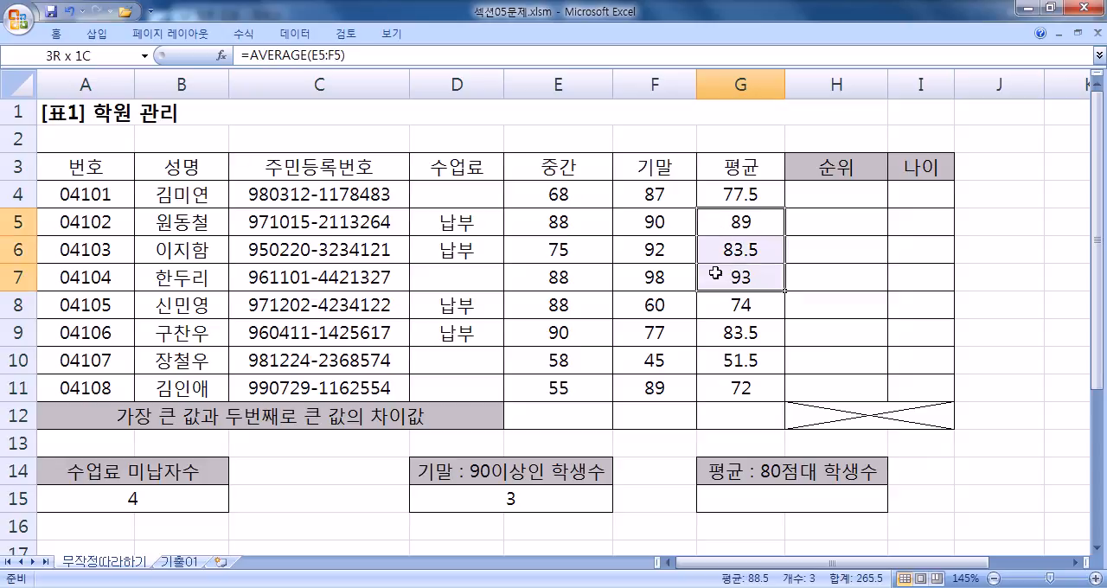
{"action": "left_click", "coordinate": [725, 334], "text": "ctrl"}
{"action": "left_click", "coordinate": [756, 275]}
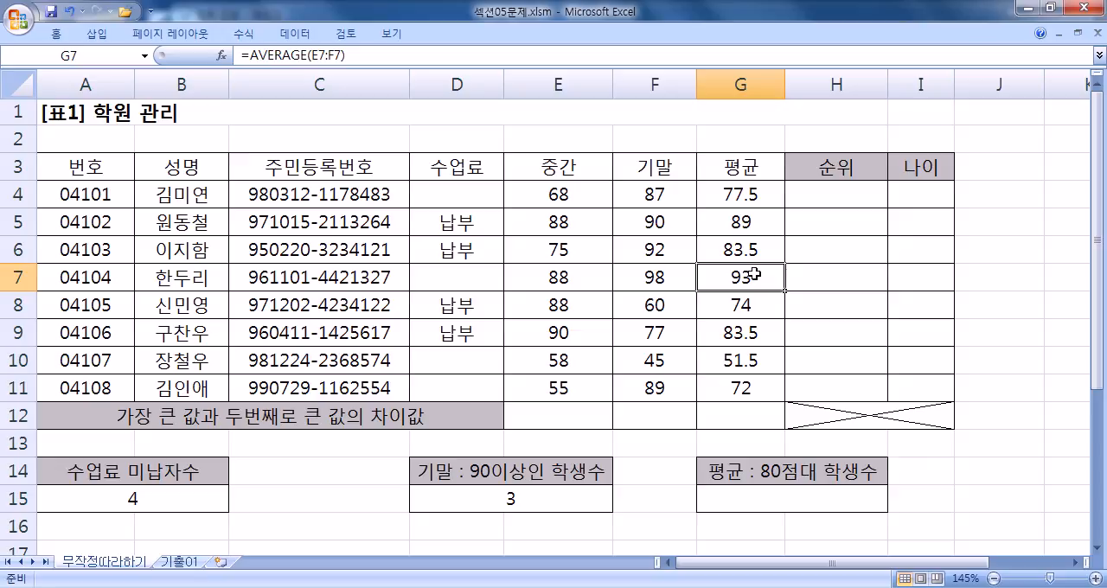
- Return to Notepad and add a criteria column below the formula with the heading 평균 and the condition >=90
{"action": "key", "text": "alt+Tab"}
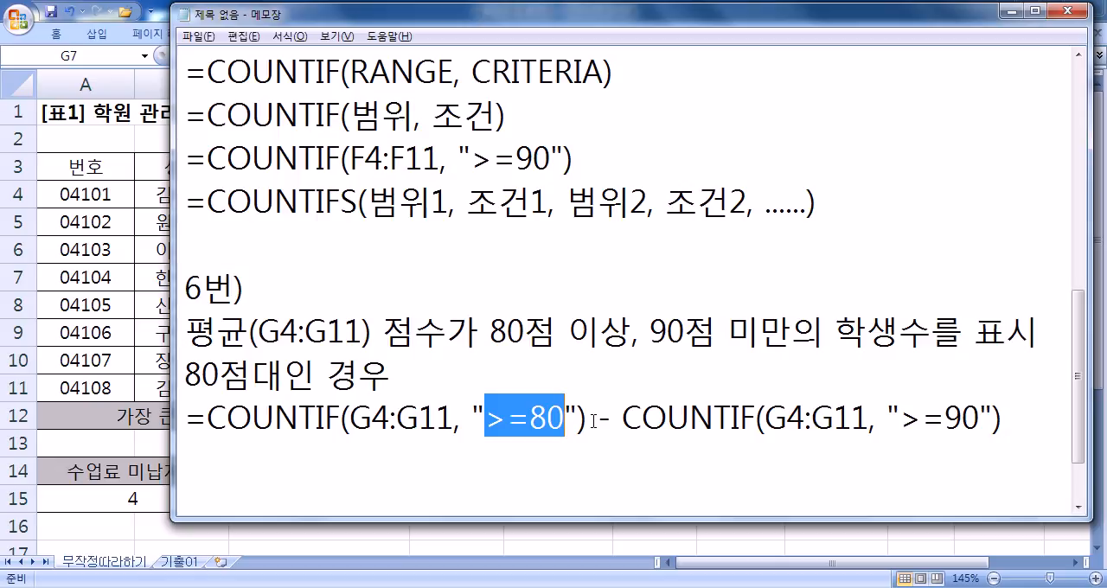
{"action": "key", "text": "Down"}
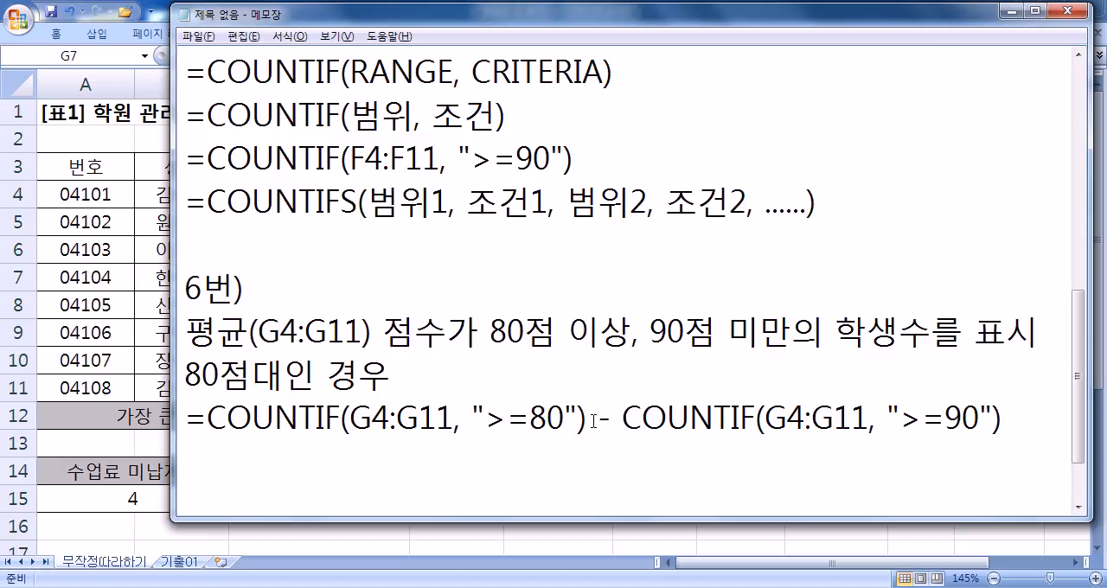
{"action": "key", "text": "Return"}
{"action": "type", "text": "VUD"}
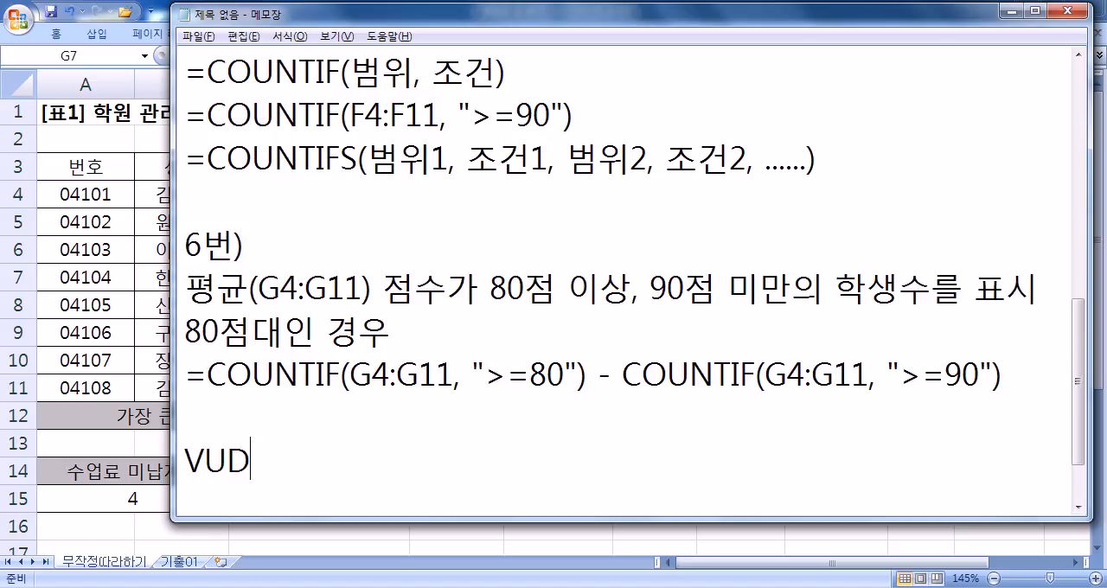
{"action": "key", "text": "BackSpace"}
{"action": "key", "text": "BackSpace"}
{"action": "key", "text": "BackSpace"}
{"action": "key", "text": "Hangul"}
{"action": "type", "text": "펴ㅇ균"}
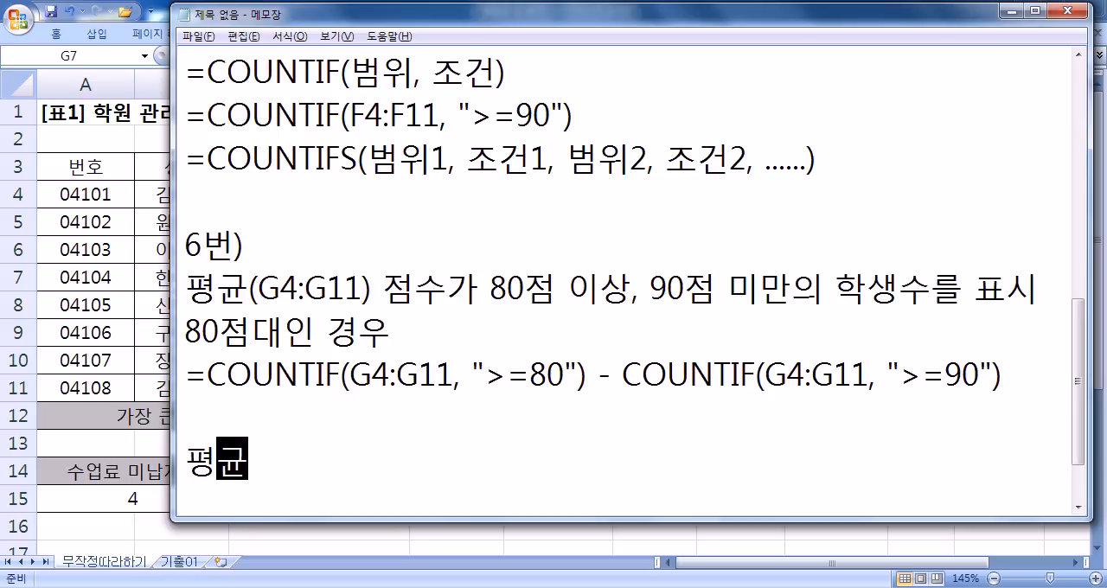
{"action": "key", "text": "Return"}
{"action": "type", "text": ">=90"}
- Add a second tab-separated criteria column headed 평균 with the condition <90
{"action": "key", "text": "Tab"}
{"action": "left_click", "coordinate": [594, 421]}
{"action": "key", "text": "Tab"}
{"action": "type", "text": "평ㄱㅠㄴ"}
{"action": "key", "text": "Down"}
{"action": "type", "text": "<90"}
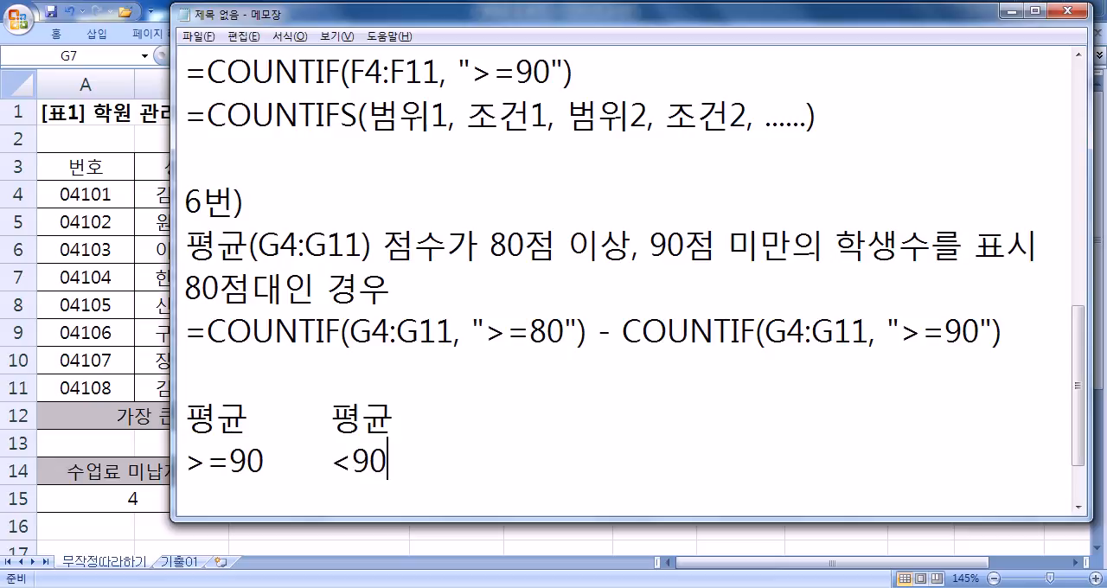
- Correct the first column's condition to >=80 and add blank lines below the criteria
{"action": "key", "text": "Left"}
{"action": "key", "text": "Left"}
{"action": "key", "text": "Left"}
{"action": "key", "text": "Left"}
{"action": "key", "text": "Left"}
{"action": "key", "text": "Left"}
{"action": "key", "text": "Right"}
{"action": "key", "text": "Right"}
{"action": "key", "text": "BackSpace"}
{"action": "type", "text": "8"}
{"action": "key", "text": "End"}
{"action": "key", "text": "Return"}
{"action": "key", "text": "Return"}
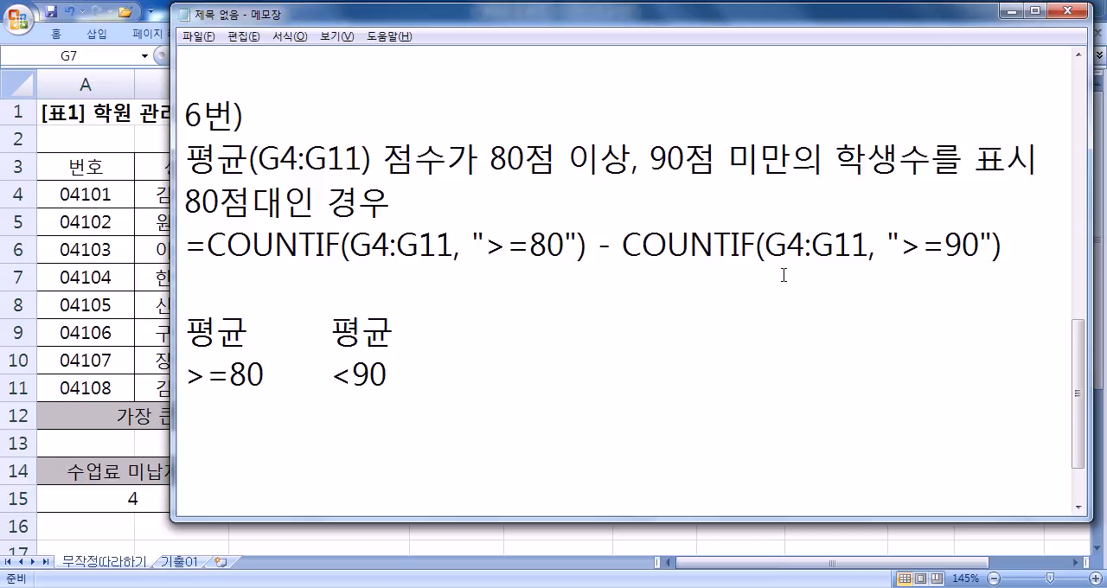
- Compare the <90 condition in the criteria columns with the >=90 criterion in the second COUNTIF
{"action": "left_click_drag", "start_coordinate": [340, 375], "coordinate": [377, 384]}
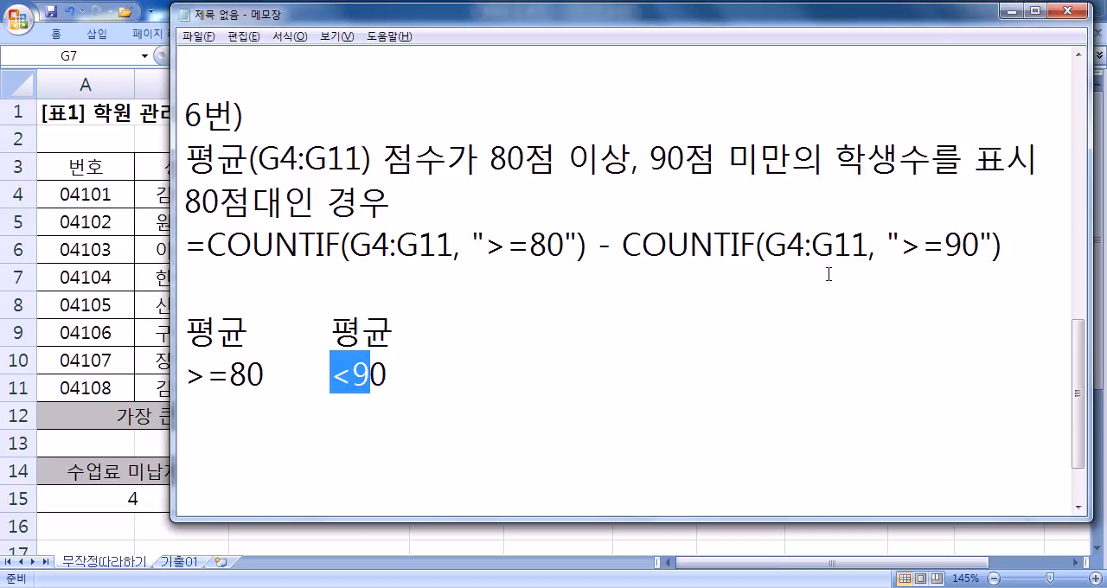
{"action": "left_click_drag", "start_coordinate": [900, 245], "coordinate": [978, 245]}
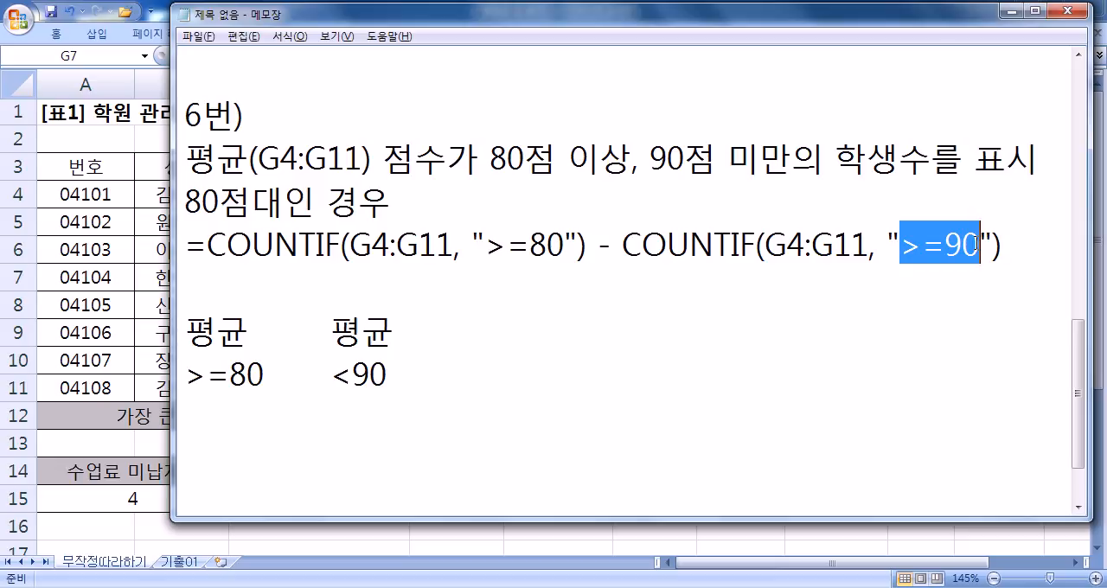
{"action": "left_click", "coordinate": [930, 246]}
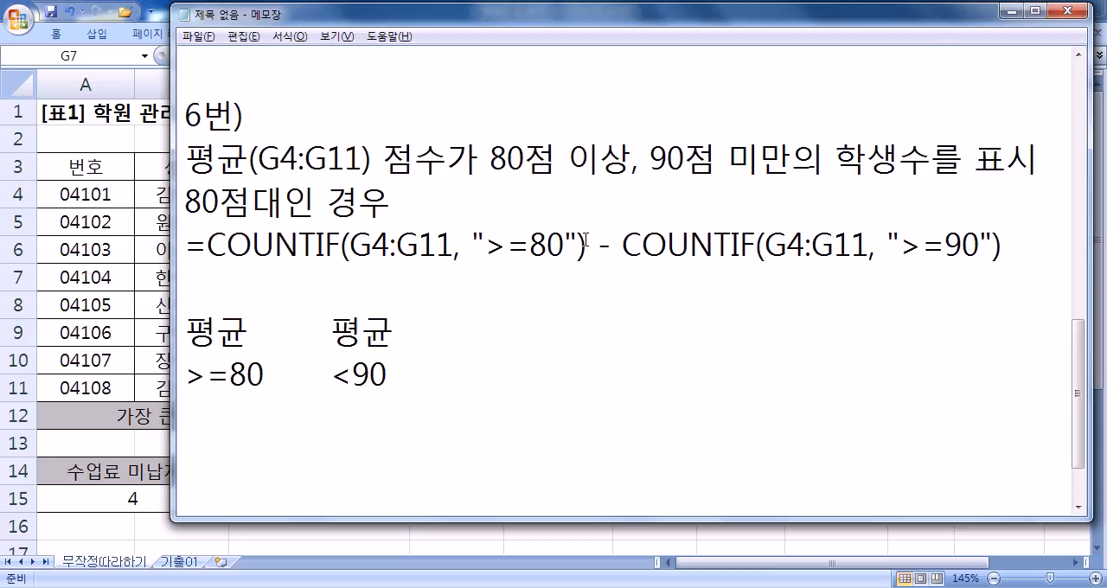
{"action": "left_click", "coordinate": [247, 435]}
{"action": "key", "text": "Return"}
- Copy =COUNTIF(G4:G11, ">=80") - COUNTIF(G4:G11, ">=90") from Notepad into cell G15 of the Excel worksheet
{"action": "left_click_drag", "start_coordinate": [185, 245], "coordinate": [1030, 240]}
{"action": "key", "text": "ctrl+c"}
{"action": "key", "text": "alt+Tab"}
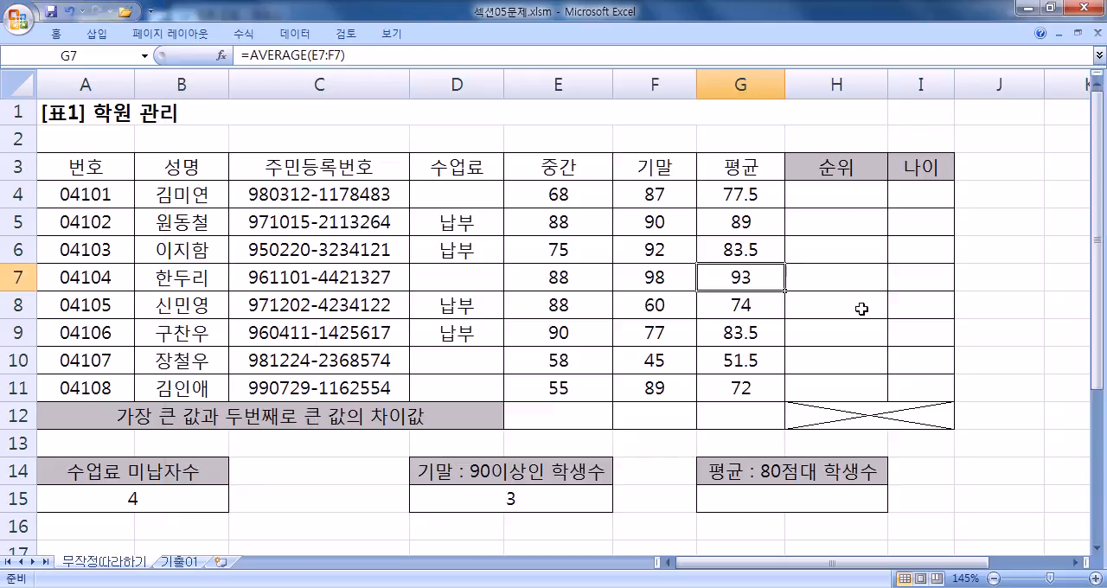
{"action": "left_click", "coordinate": [744, 495]}
{"action": "key", "text": "ctrl+v"}
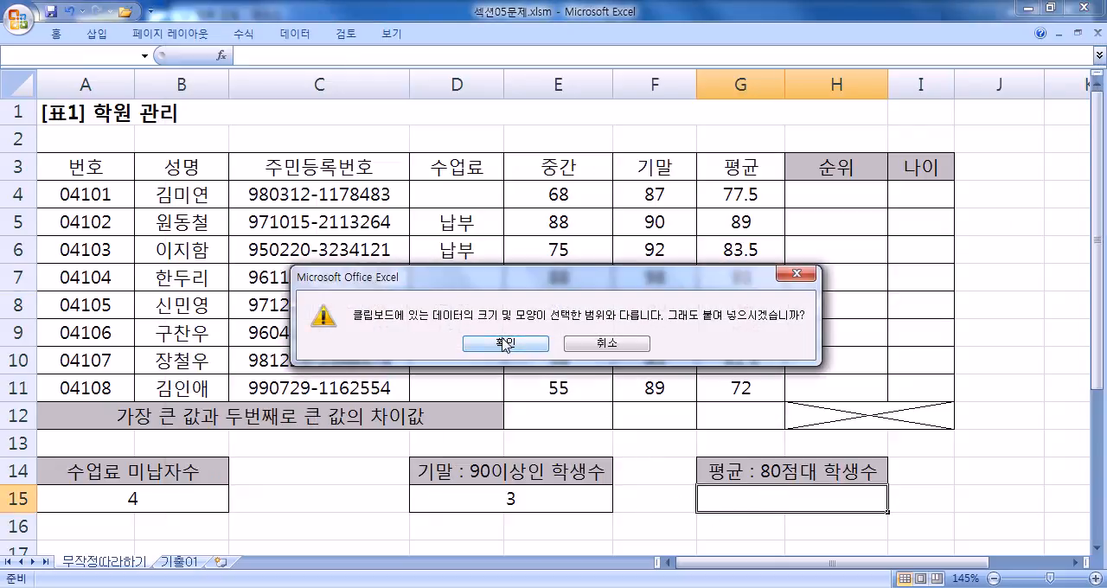
{"action": "left_click", "coordinate": [505, 343]}
{"action": "left_click", "coordinate": [574, 365]}
{"action": "double_click", "coordinate": [787, 499]}
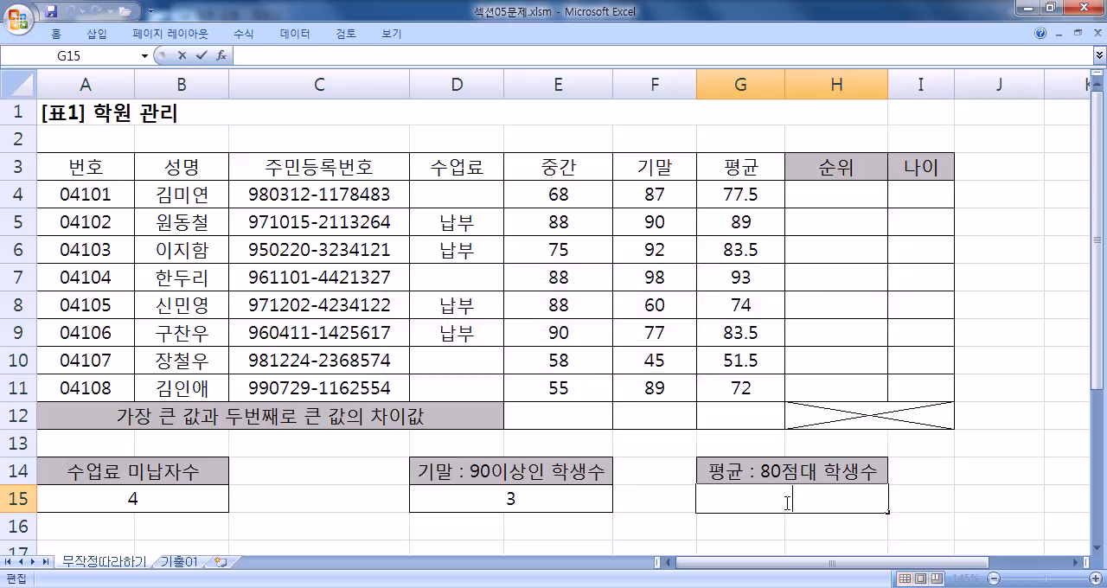
{"action": "key", "text": "ctrl+v"}
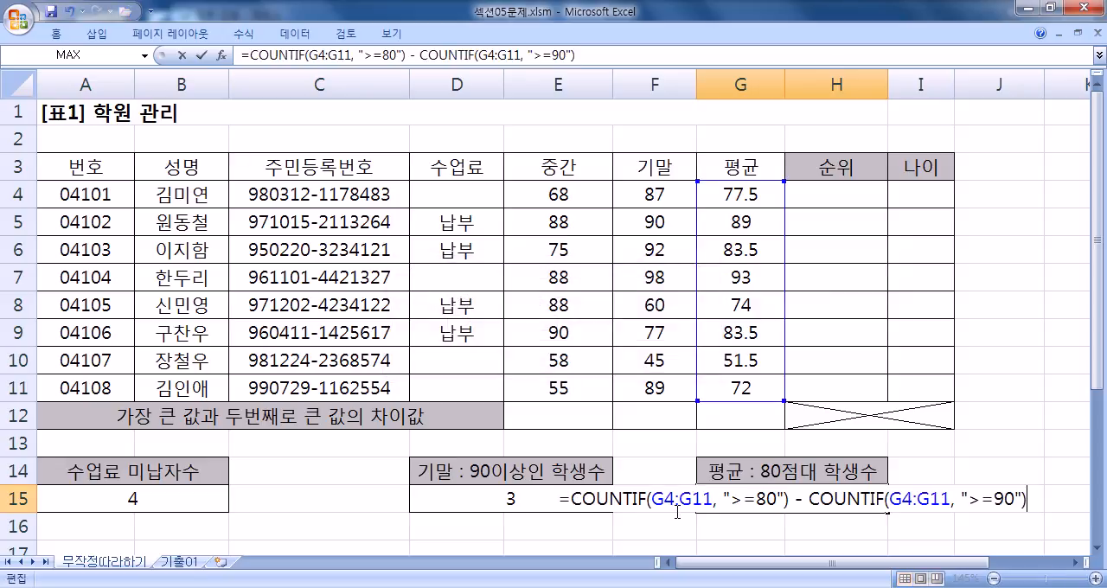
{"action": "key", "text": "Return"}
{"action": "left_click", "coordinate": [729, 496]}
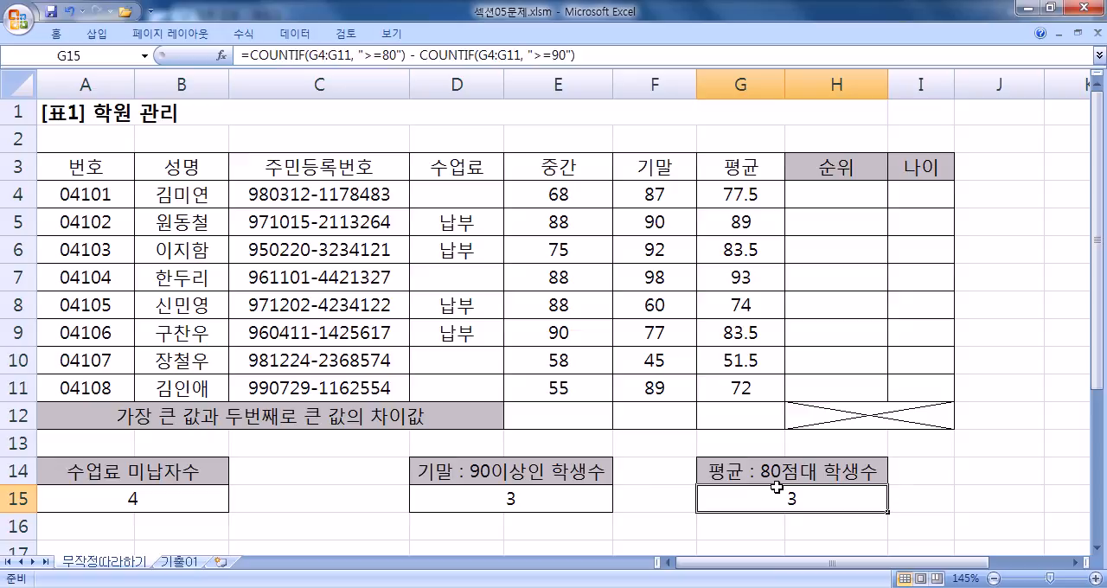
- Open G15's formula in Excel, switch back to Notepad and examine the subtraction between the two COUNTIF calls
{"action": "double_click", "coordinate": [731, 497]}
{"action": "scroll", "coordinate": [626, 501], "scroll_direction": "down", "scroll_amount": 1}
{"action": "key", "text": "alt+Tab"}
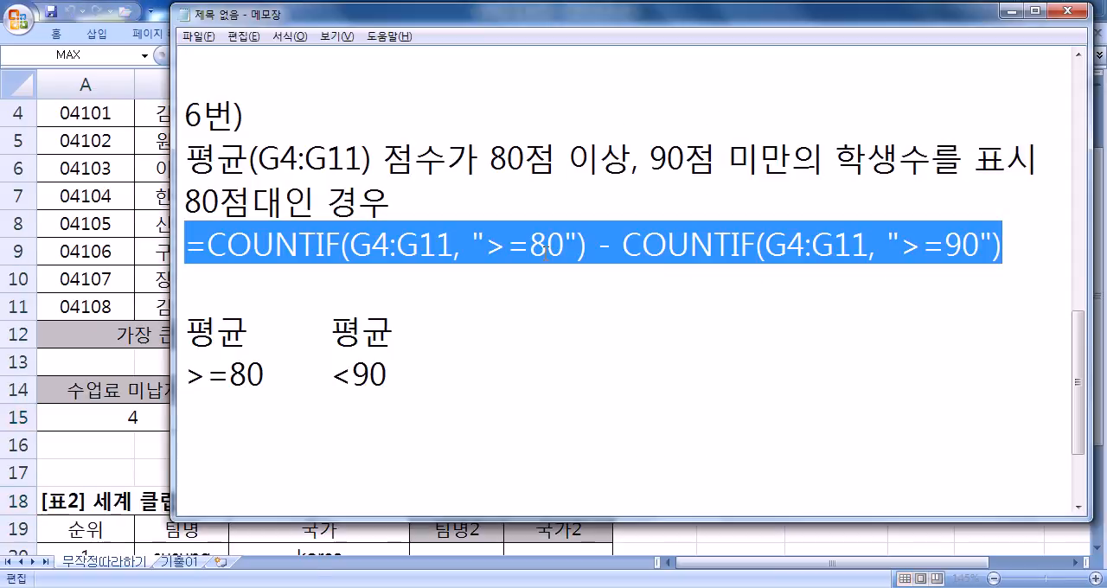
{"action": "left_click", "coordinate": [463, 249]}
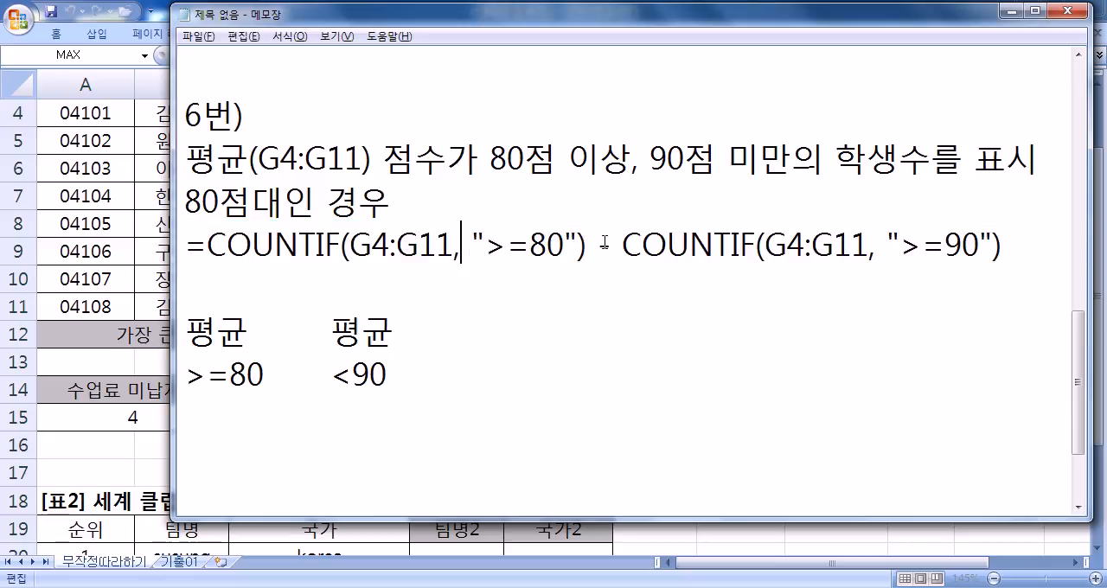
{"action": "left_click_drag", "start_coordinate": [590, 246], "coordinate": [621, 246]}
{"action": "left_click", "coordinate": [596, 278]}
{"action": "left_click", "coordinate": [453, 471]}
{"action": "left_click", "coordinate": [187, 587]}
{"action": "key", "text": "Escape"}
- Add the heading 7번) below the criteria columns in the notes
{"action": "left_click", "coordinate": [263, 454]}
{"action": "type", "text": "7번)"}
{"action": "key", "text": "Return"}
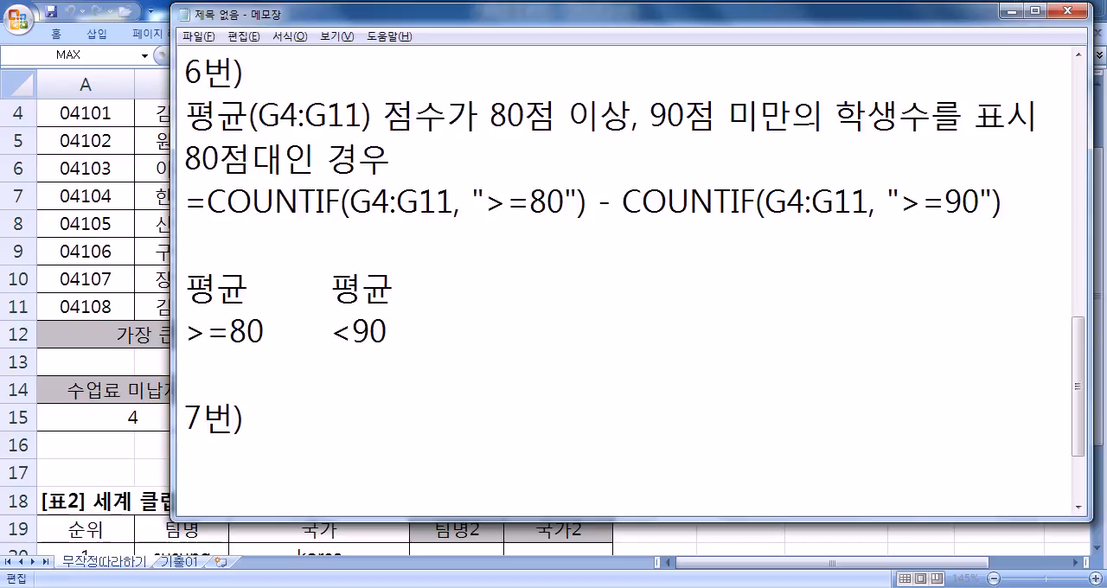
- Write the task line 팀명의 앞/뒤의 공백을 제거, 대문자로 변환 under the 7번) heading
{"action": "type", "text": "팀"}
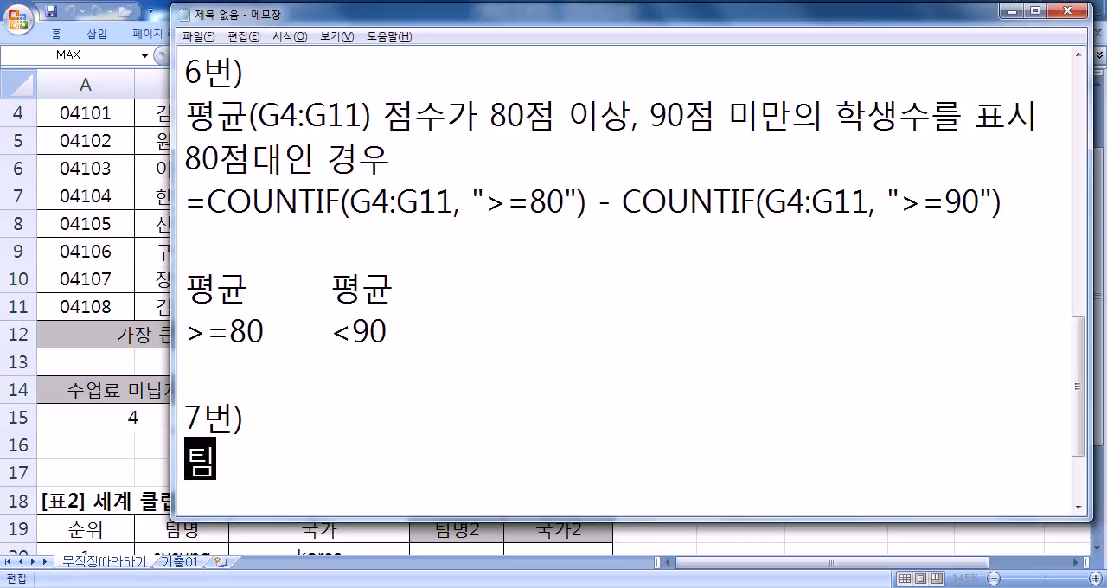
{"action": "type", "text": "명의 공백"}
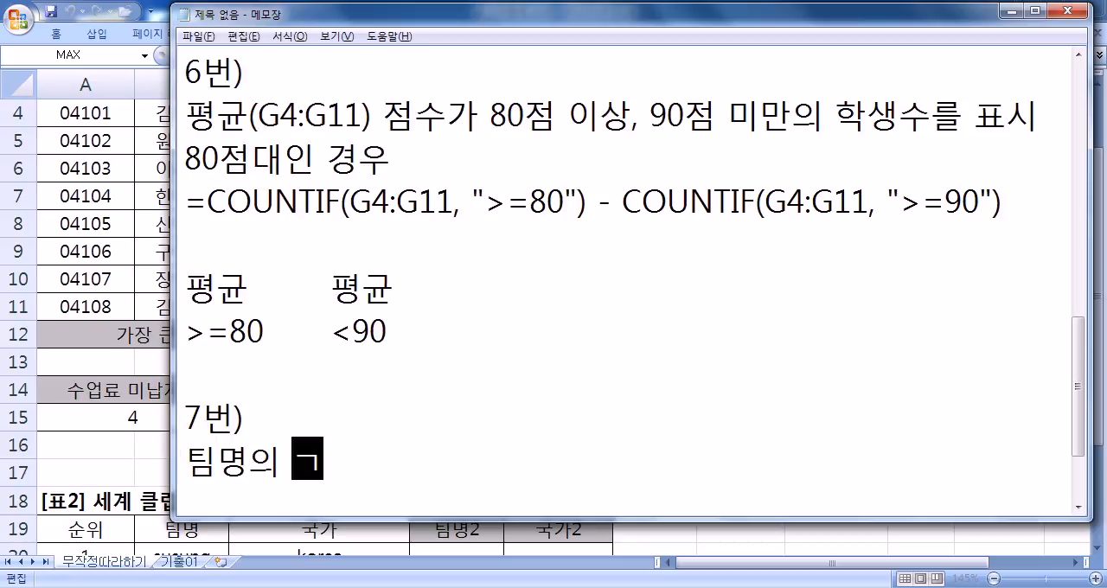
{"action": "key", "text": "Left"}
{"action": "key", "text": "Left"}
{"action": "type", "text": "앞/ㄷ"}
{"action": "type", "text": "뒤의"}
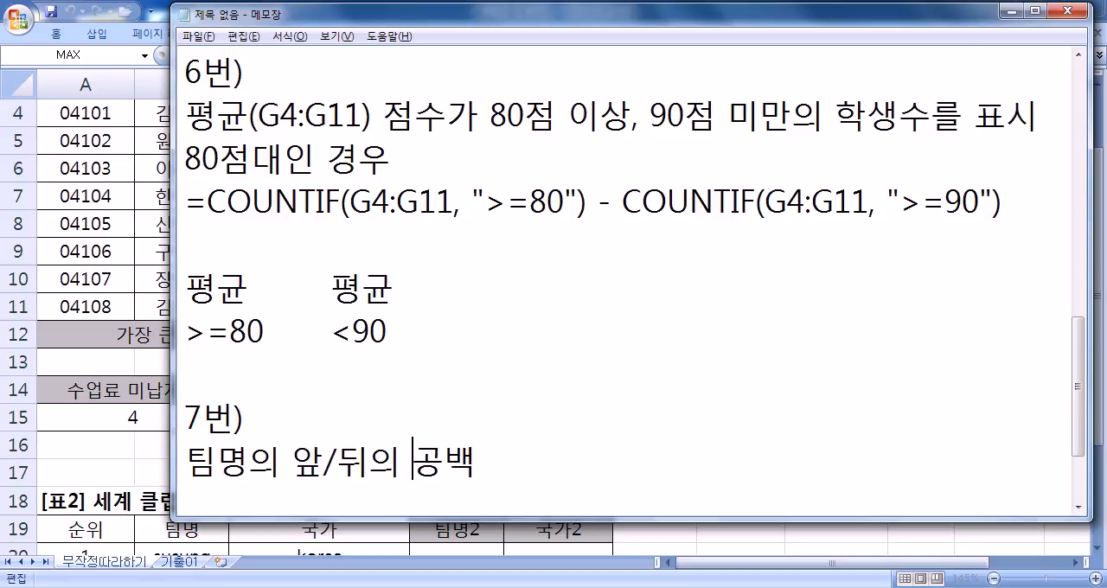
{"action": "key", "text": "End"}
{"action": "type", "text": "을 제거"}
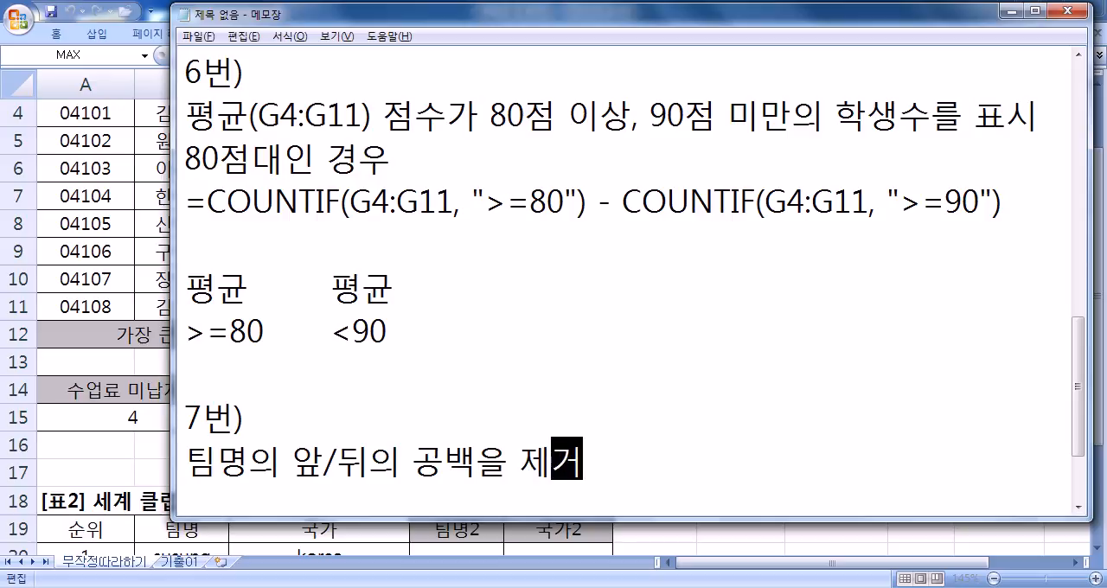
{"action": "type", "text": ", 대"}
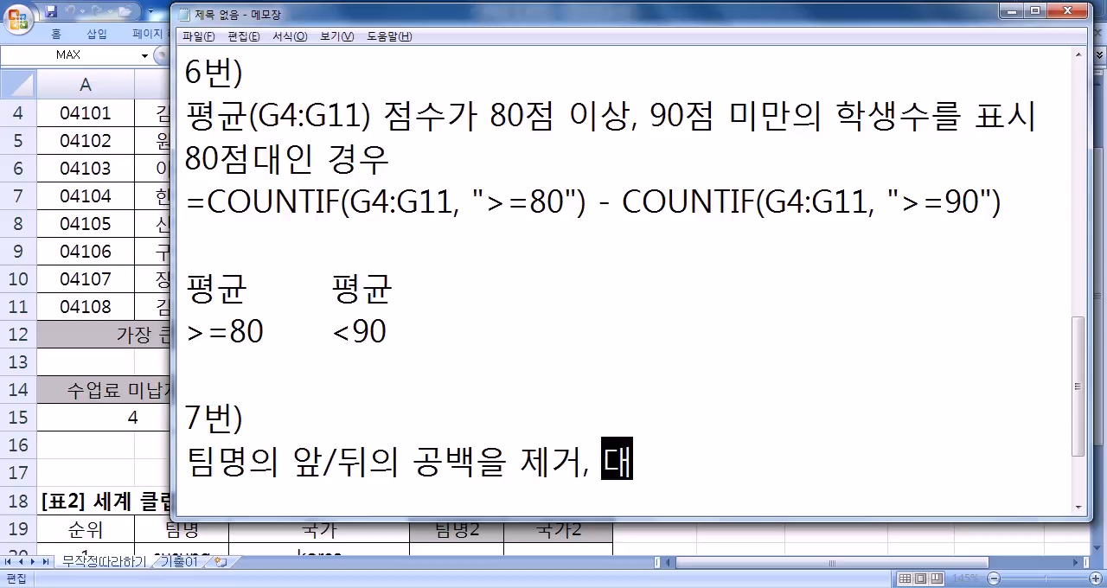
{"action": "type", "text": "묹자로 변환"}
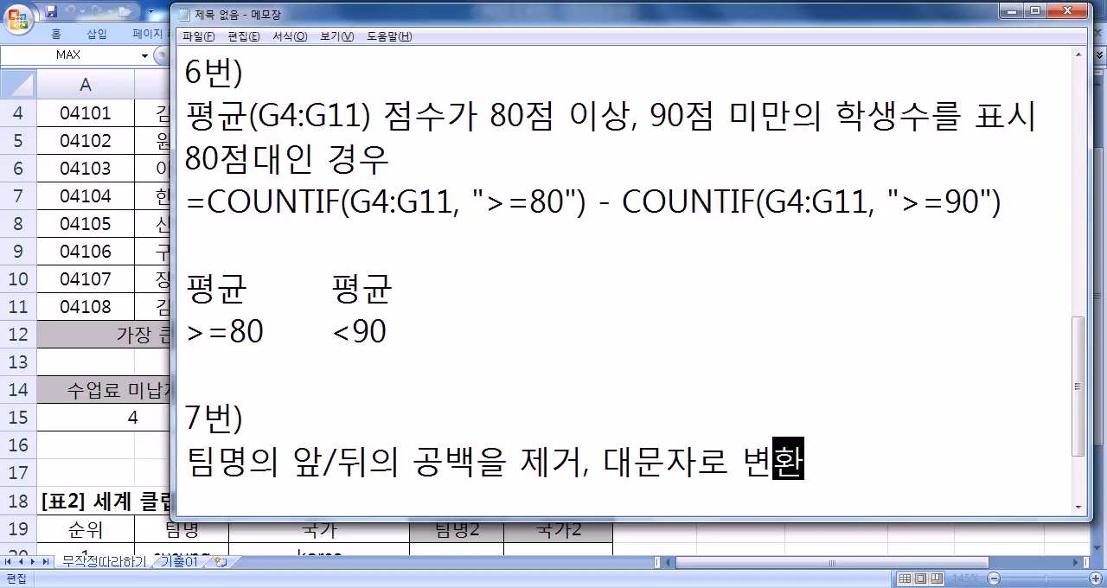
{"action": "key", "text": "Return"}
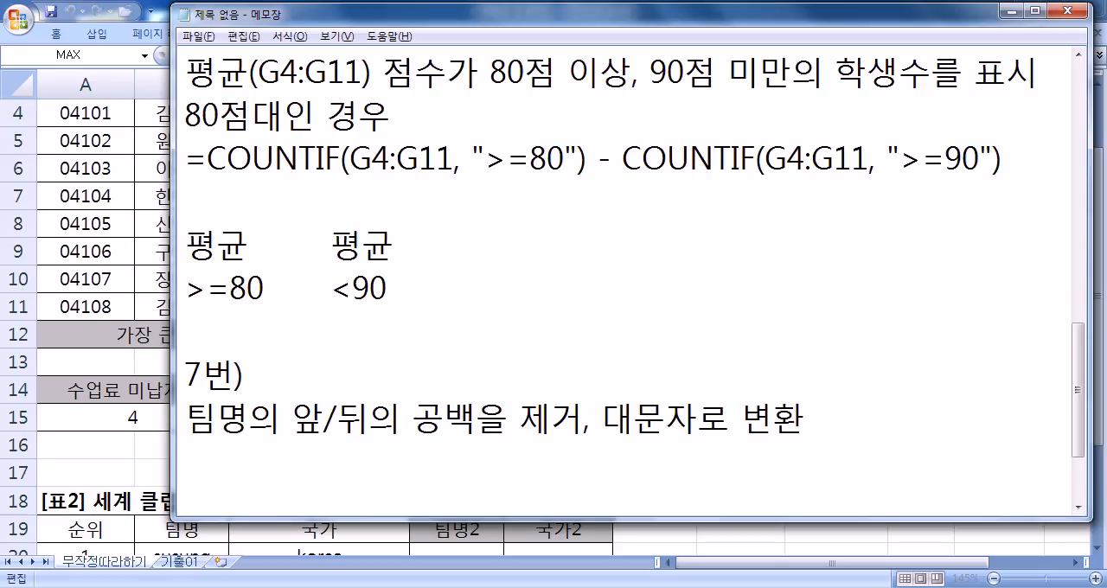
- List the required functions UPPER, TRIM on the line below the task description
{"action": "type", "text": "UPPER, TRIM"}
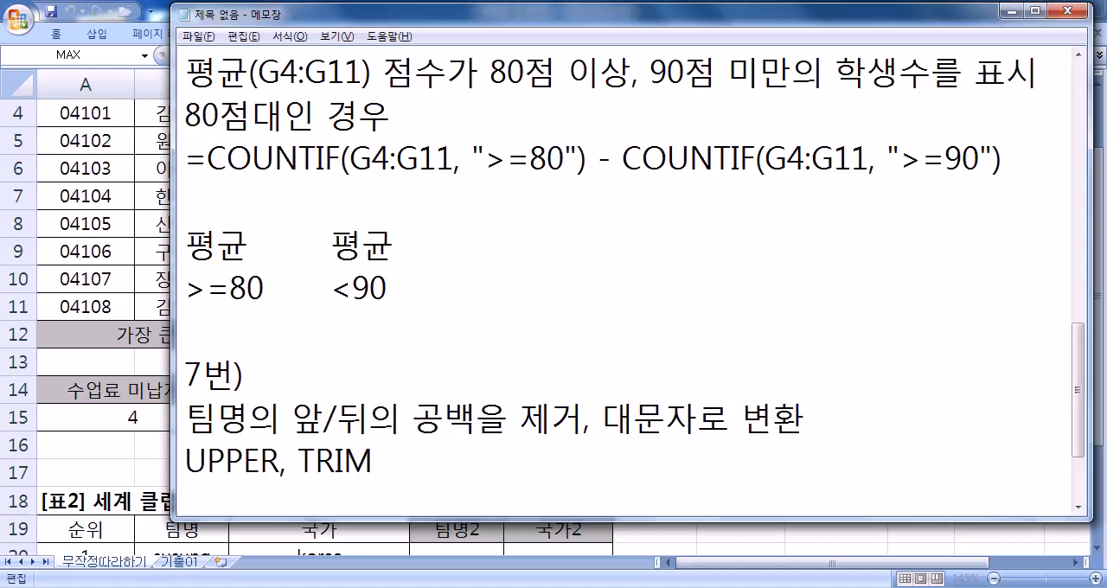
{"action": "key", "text": "Left"}
{"action": "key", "text": "Left"}
{"action": "key", "text": "Left"}
{"action": "key", "text": "Left"}
{"action": "key", "text": "Left"}
{"action": "key", "text": "Left"}
{"action": "key", "text": "End"}
{"action": "key", "text": "Return"}
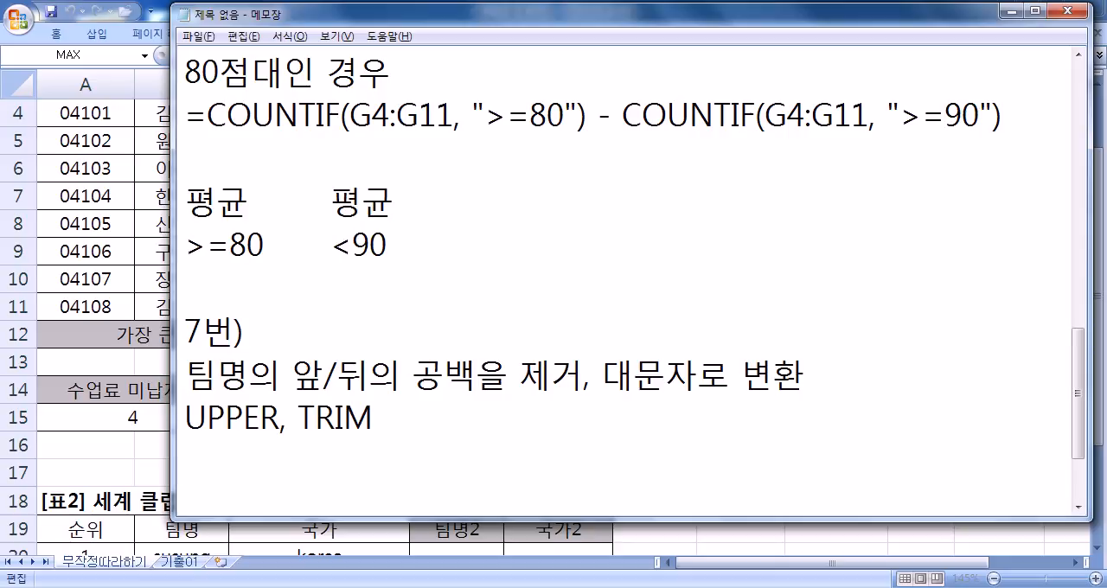
- Write the syntax =UPPER(글자) on the line below the function list
{"action": "type", "text": "UPO"}
{"action": "key", "text": "BackSpace"}
{"action": "type", "text": "P"}
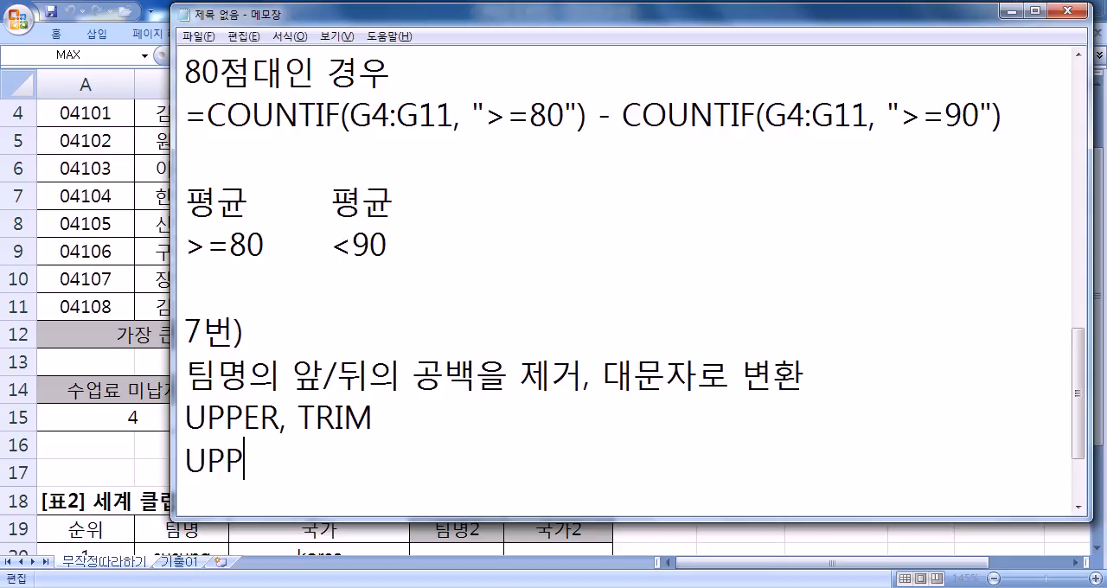
{"action": "type", "text": "ER("}
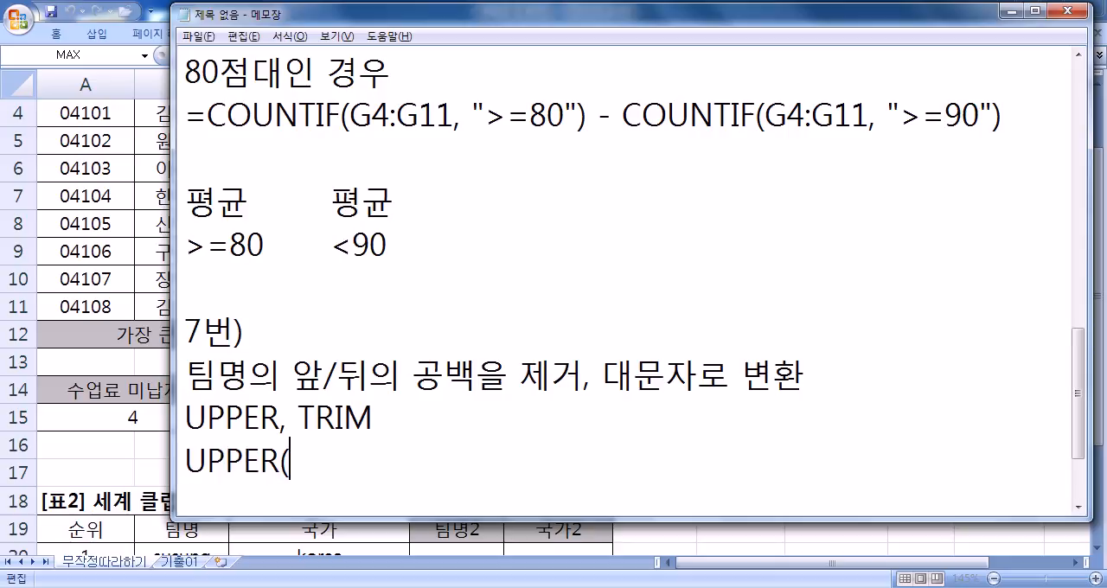
{"action": "key", "text": "Home"}
{"action": "type", "text": "="}
{"action": "key", "text": "End"}
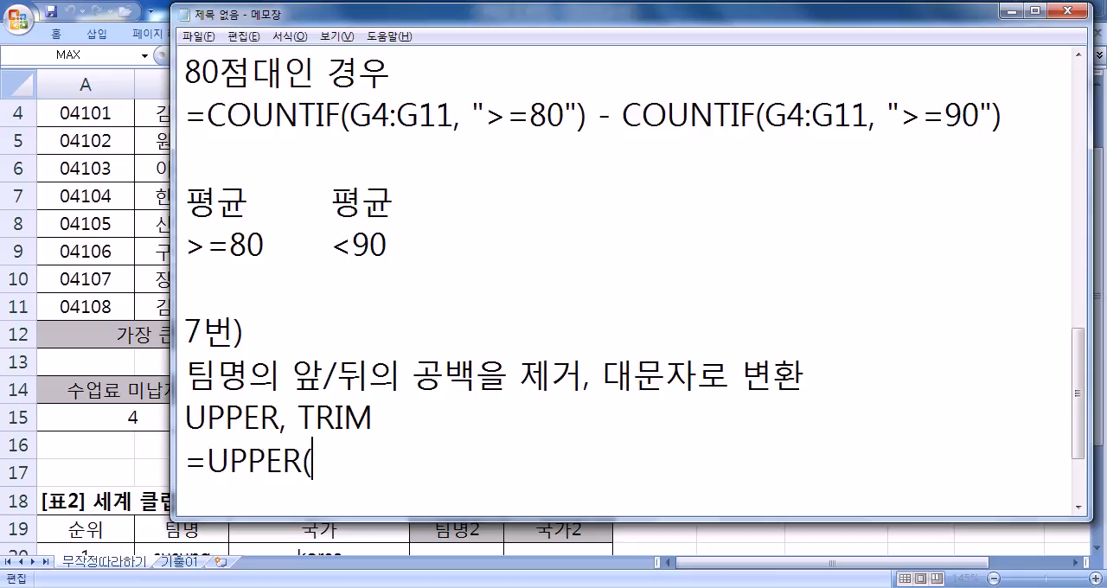
{"action": "type", "text": "글자)"}
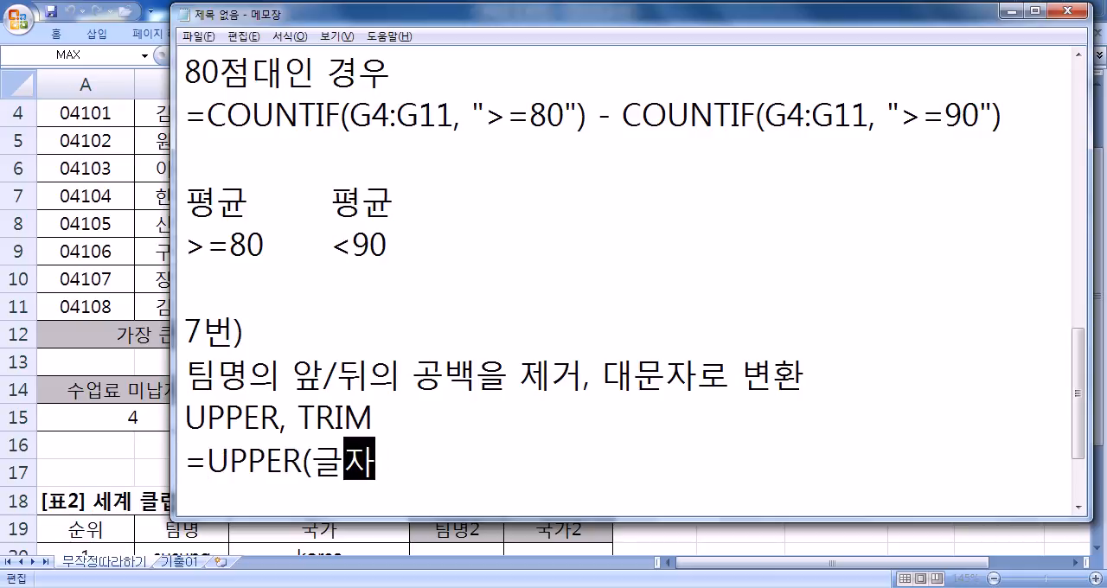
- Append the explanation : 대문자로 변환 after the UPPER syntax and start a new line
{"action": "type", "text": "EO"}
{"action": "key", "text": "BackSpace"}
{"action": "key", "text": "BackSpace"}
{"action": "type", "text": "대문자로 변환"}
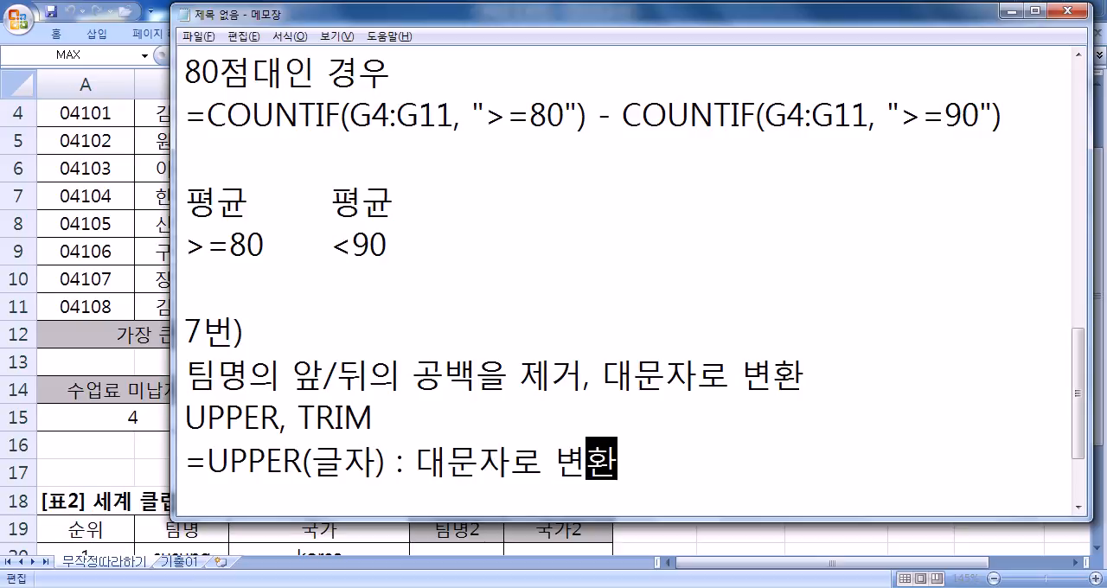
{"action": "key", "text": "Return"}
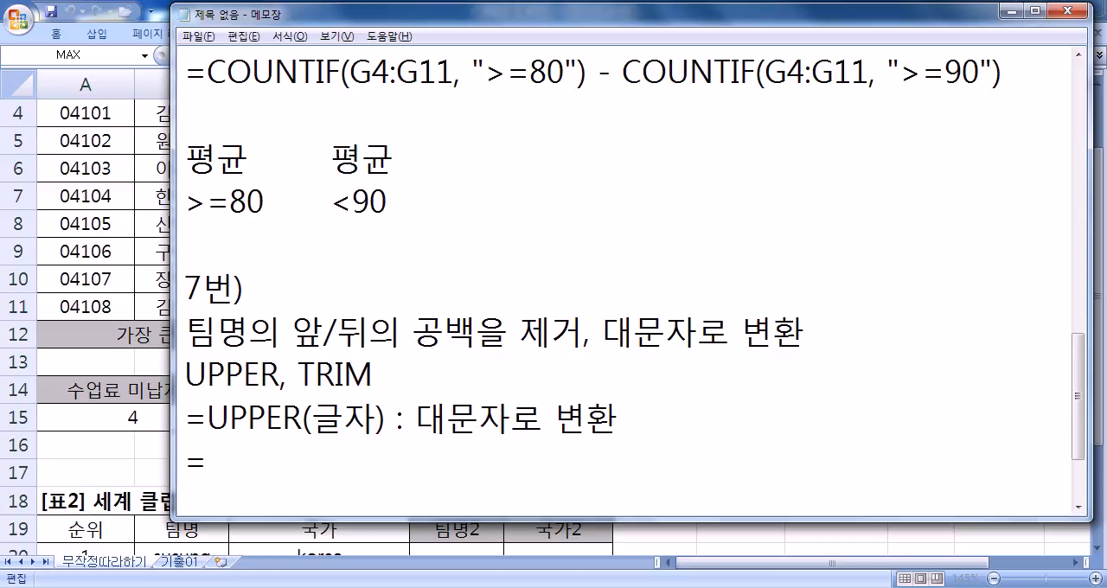
- Write a =TRIM("…") example containing AB, C, D and E with extra spaces before, between and after the letters
{"action": "type", "text": "TRIM"}
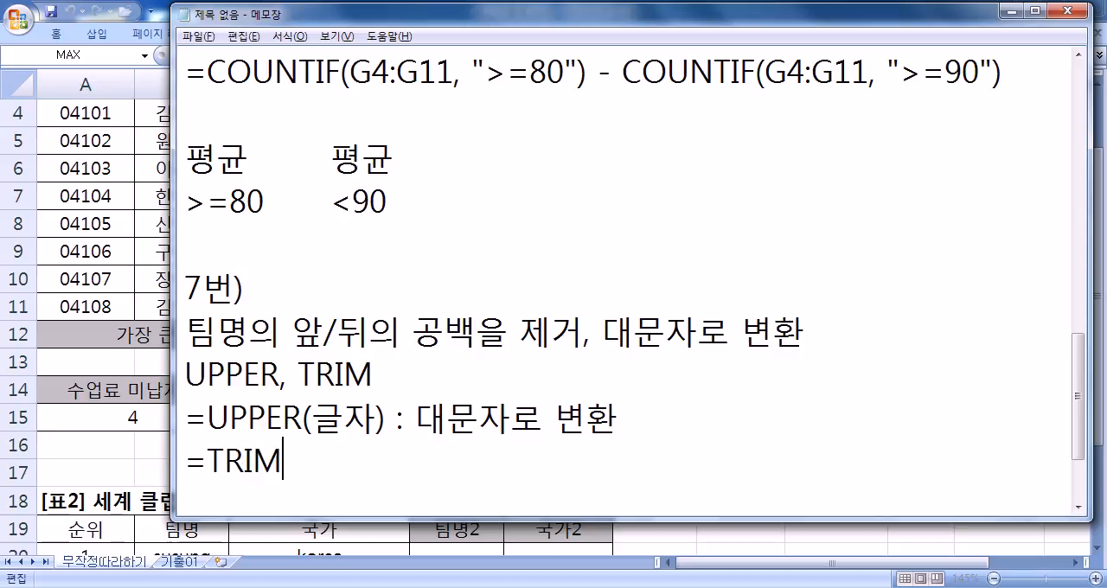
{"action": "type", "text": "(\"     "}
{"action": "type", "text": "\"A"}
{"action": "key", "text": "BackSpace"}
{"action": "key", "text": "BackSpace"}
{"action": "type", "text": "AB    CD"}
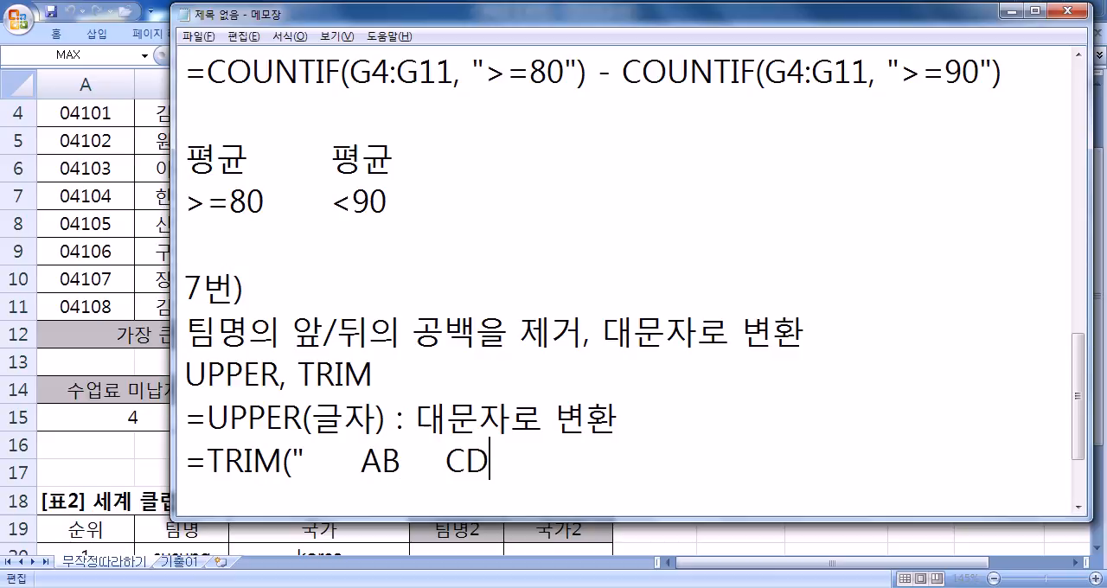
{"action": "key", "text": "BackSpace"}
{"action": "type", "text": "D"}
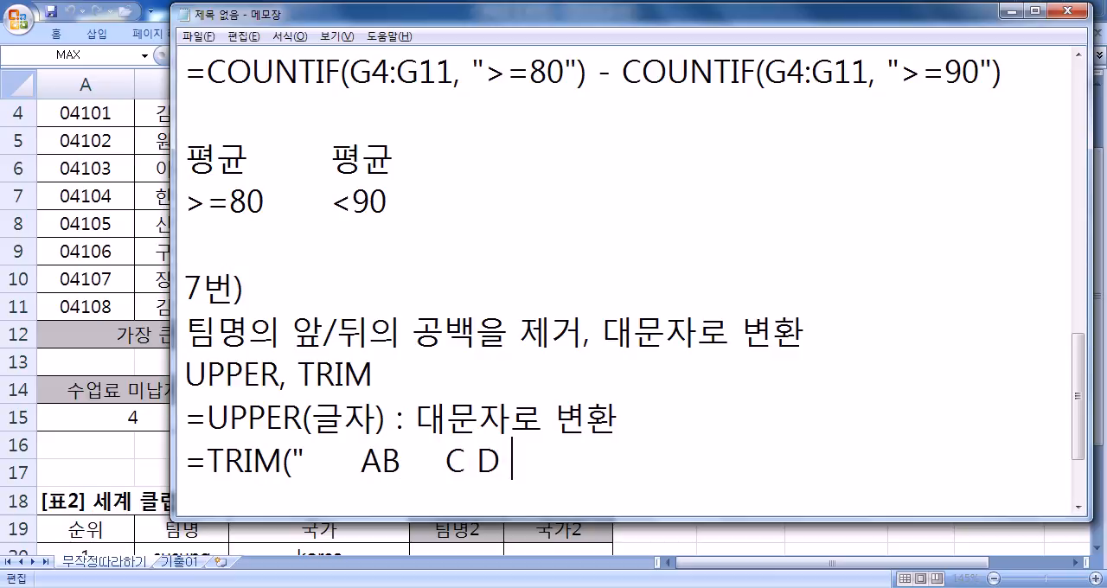
{"action": "type", "text": "      E                \")"}
{"action": "key", "text": "Return"}
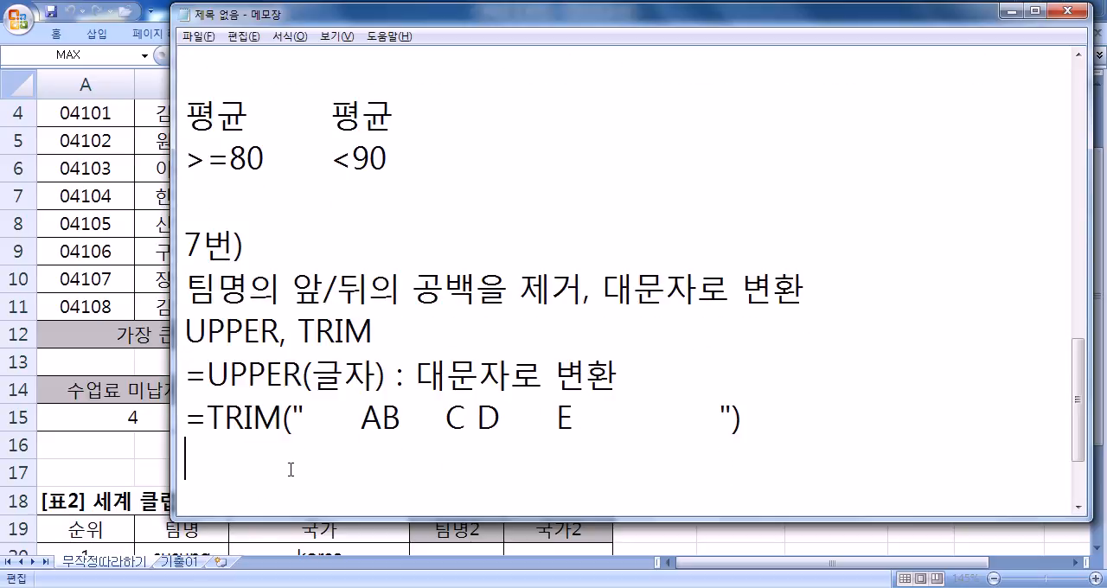
- Review the extra spaces in the TRIM example and append its result : AB C D E
{"action": "left_click_drag", "start_coordinate": [363, 418], "coordinate": [304, 419]}
{"action": "left_click_drag", "start_coordinate": [574, 417], "coordinate": [721, 417]}
{"action": "left_click_drag", "start_coordinate": [399, 419], "coordinate": [546, 419]}
{"action": "left_click", "coordinate": [787, 420]}
{"action": "type", "text": ": AB C D E"}
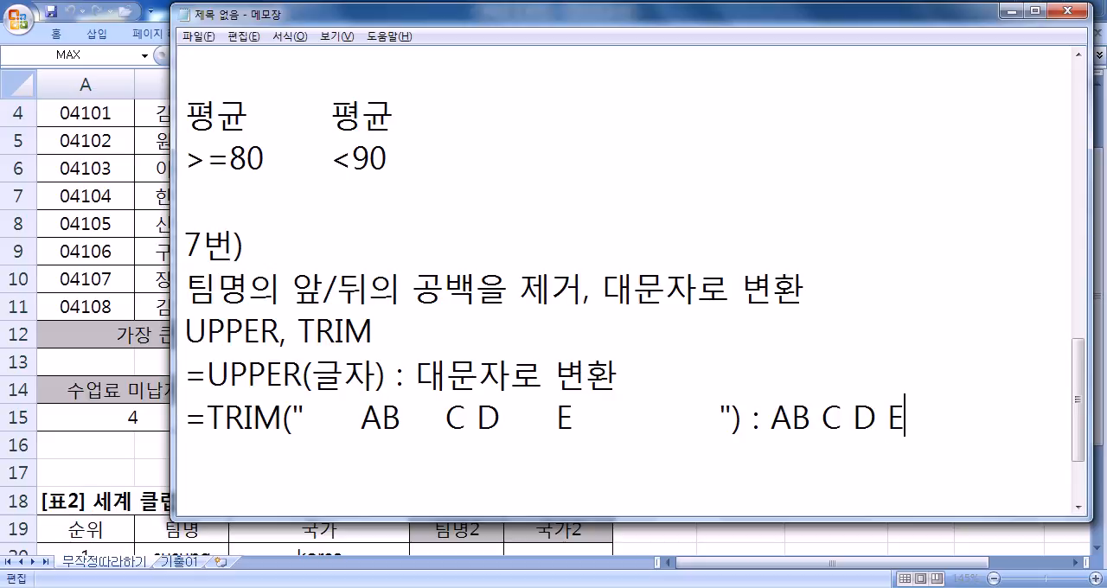
- Enclose the TRIM result AB C D E in double quotation marks
{"action": "key", "text": "Left"}
{"action": "key", "text": "Left"}
{"action": "key", "text": "Left"}
{"action": "key", "text": "Left"}
{"action": "key", "text": "Left"}
{"action": "key", "text": "Left"}
{"action": "key", "text": "Left"}
{"action": "key", "text": "Left"}
{"action": "type", "text": "\""}
{"action": "key", "text": "End"}
{"action": "type", "text": "\""}
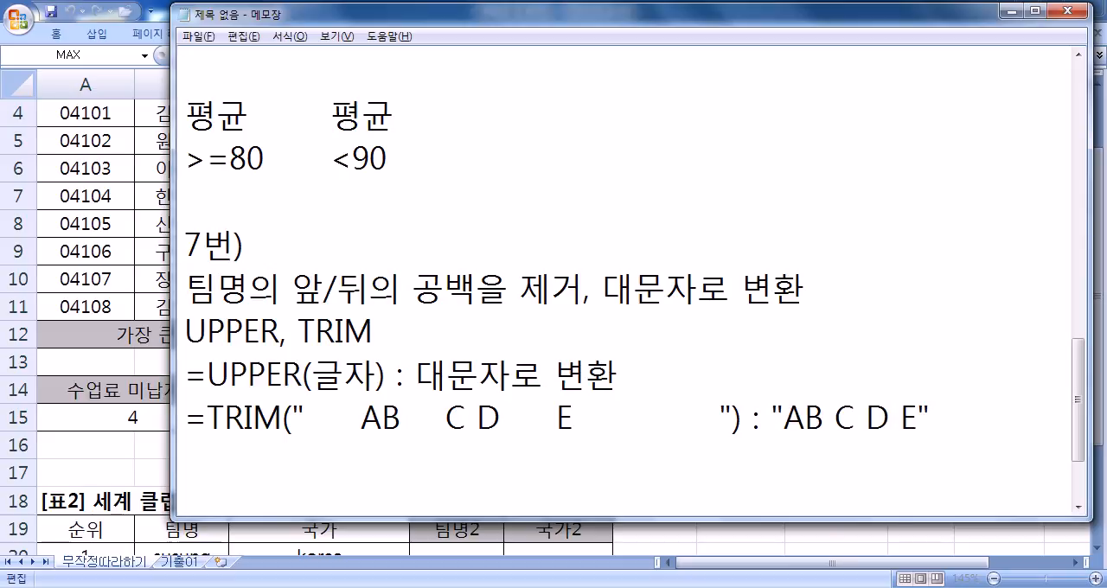
- Compare the leading, trailing and inner spaces of the TRIM example with those in the quoted result
{"action": "left_click_drag", "start_coordinate": [363, 421], "coordinate": [304, 413]}
{"action": "left_click_drag", "start_coordinate": [575, 417], "coordinate": [720, 419]}
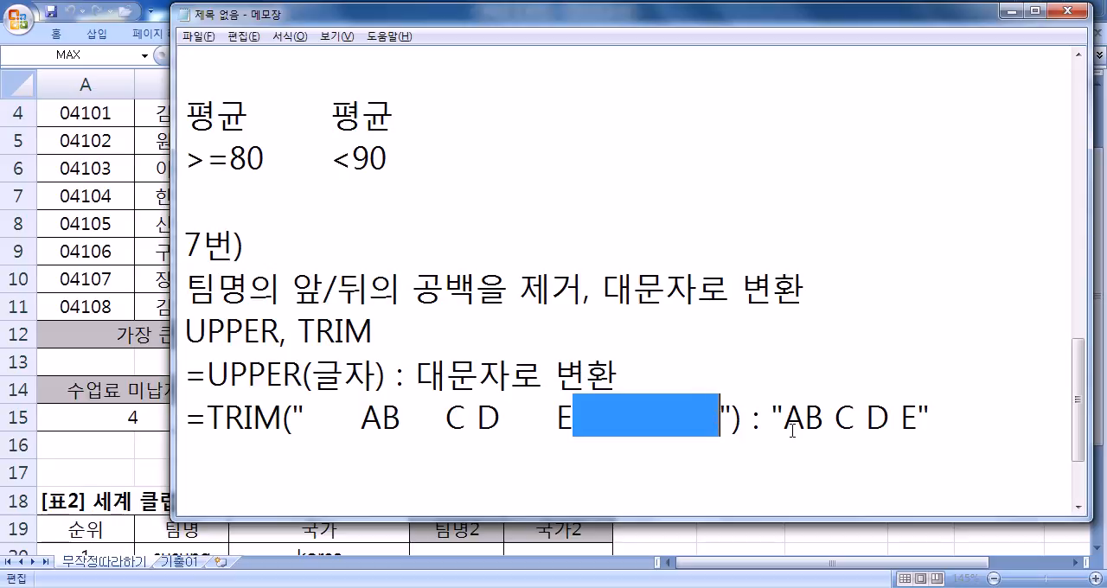
{"action": "left_click", "coordinate": [784, 420]}
{"action": "left_click", "coordinate": [918, 419]}
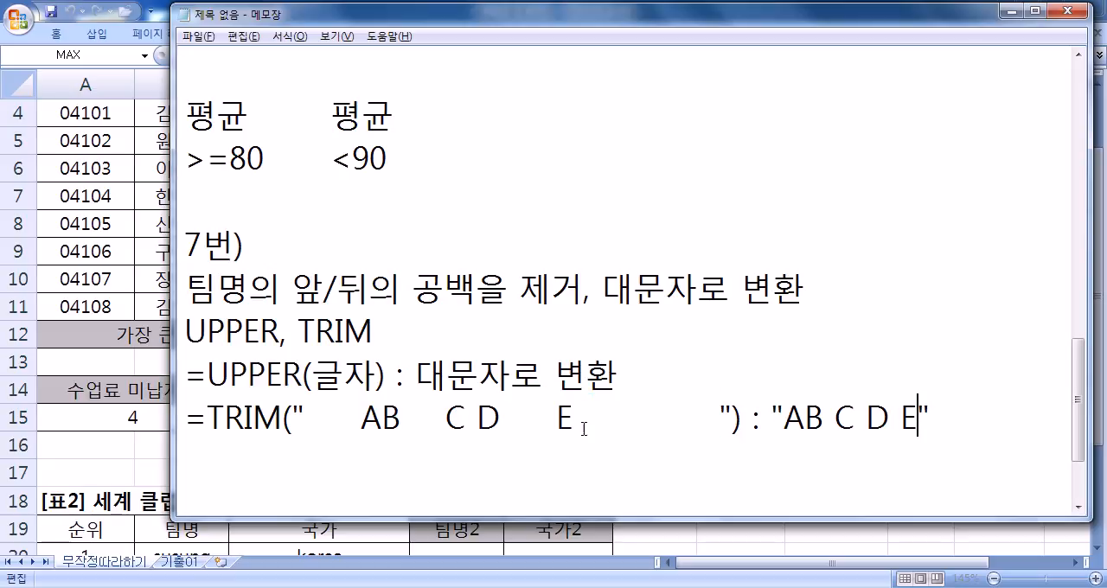
{"action": "left_click_drag", "start_coordinate": [401, 421], "coordinate": [557, 422]}
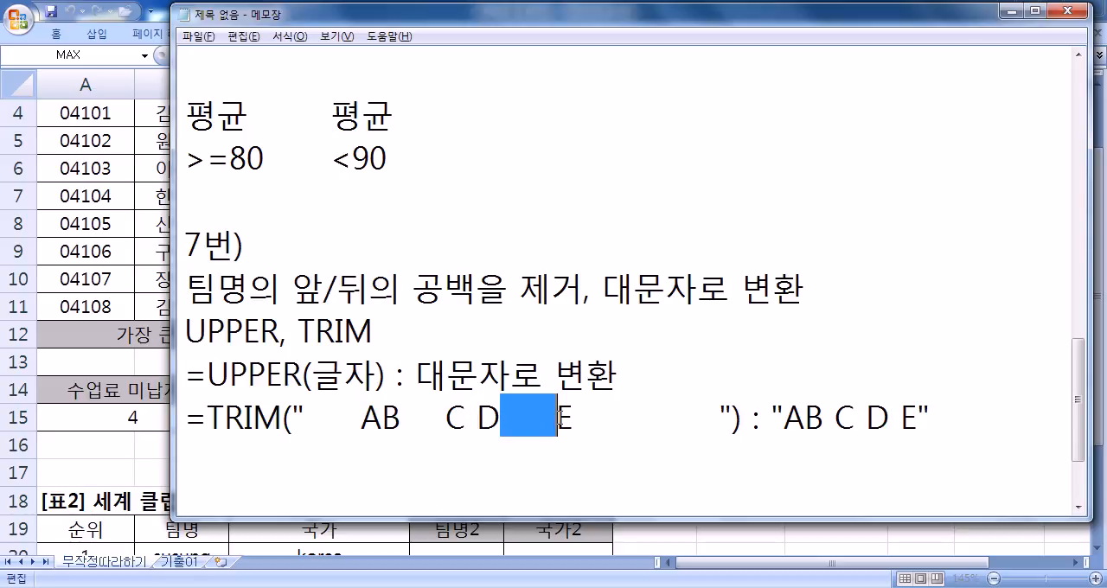
{"action": "left_click_drag", "start_coordinate": [401, 421], "coordinate": [446, 421]}
{"action": "left_click", "coordinate": [823, 421]}
{"action": "left_click_drag", "start_coordinate": [824, 421], "coordinate": [836, 422]}
{"action": "left_click_drag", "start_coordinate": [467, 421], "coordinate": [479, 421]}
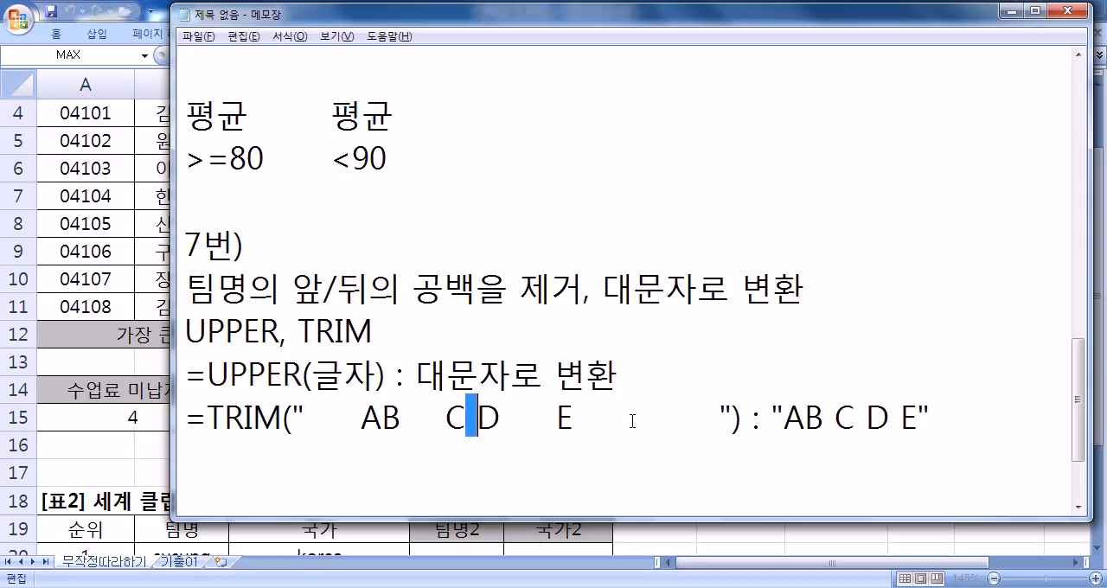
{"action": "left_click_drag", "start_coordinate": [854, 421], "coordinate": [867, 421]}
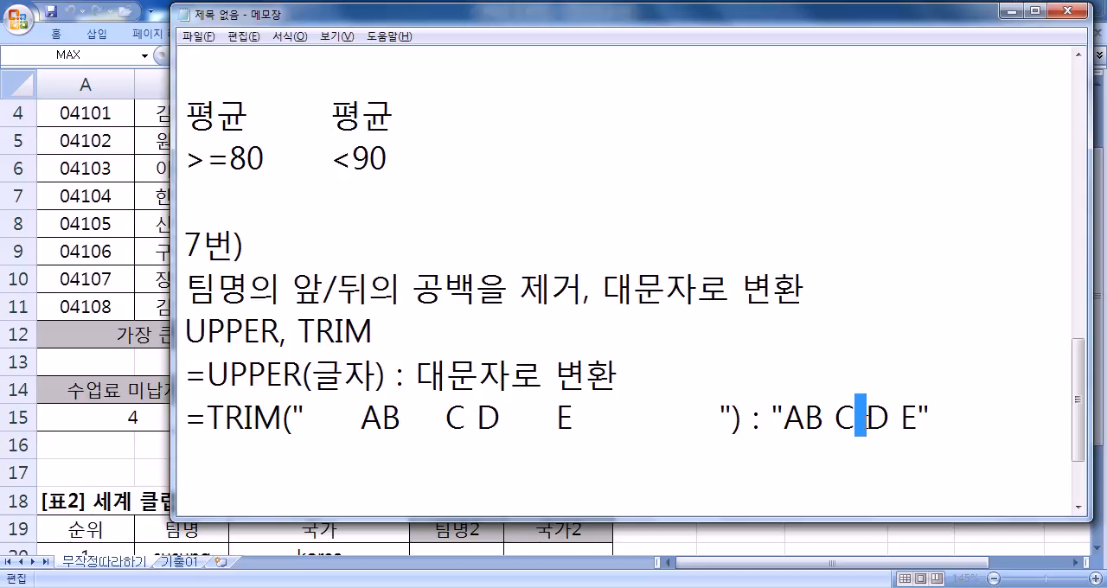
{"action": "left_click_drag", "start_coordinate": [502, 421], "coordinate": [557, 421]}
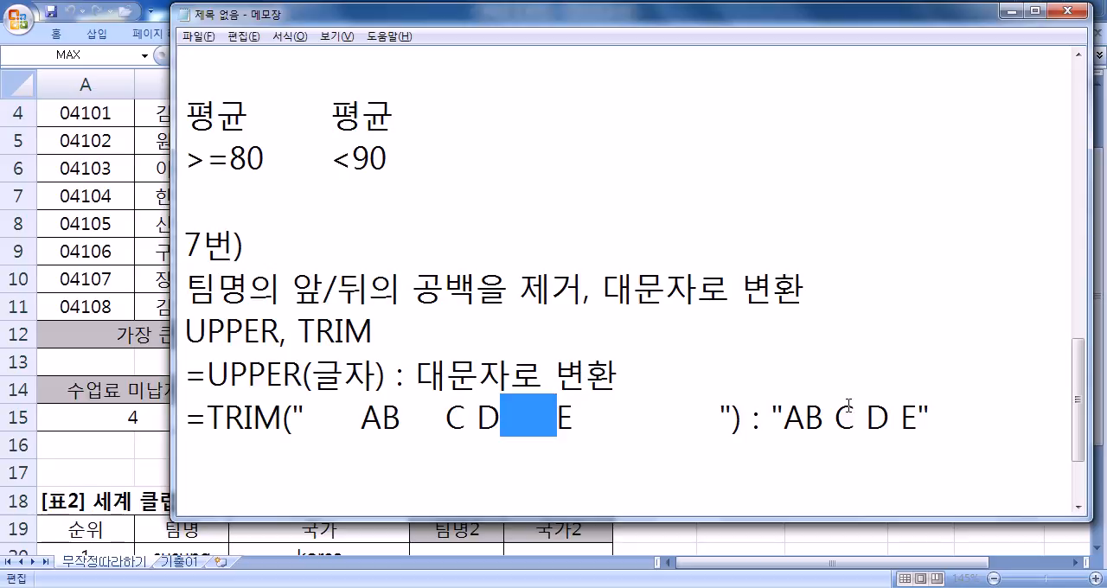
- Try removing the space between AB and C in the quoted result, undo it, and check the matching gap in the TRIM example
{"action": "left_click_drag", "start_coordinate": [890, 421], "coordinate": [901, 422]}
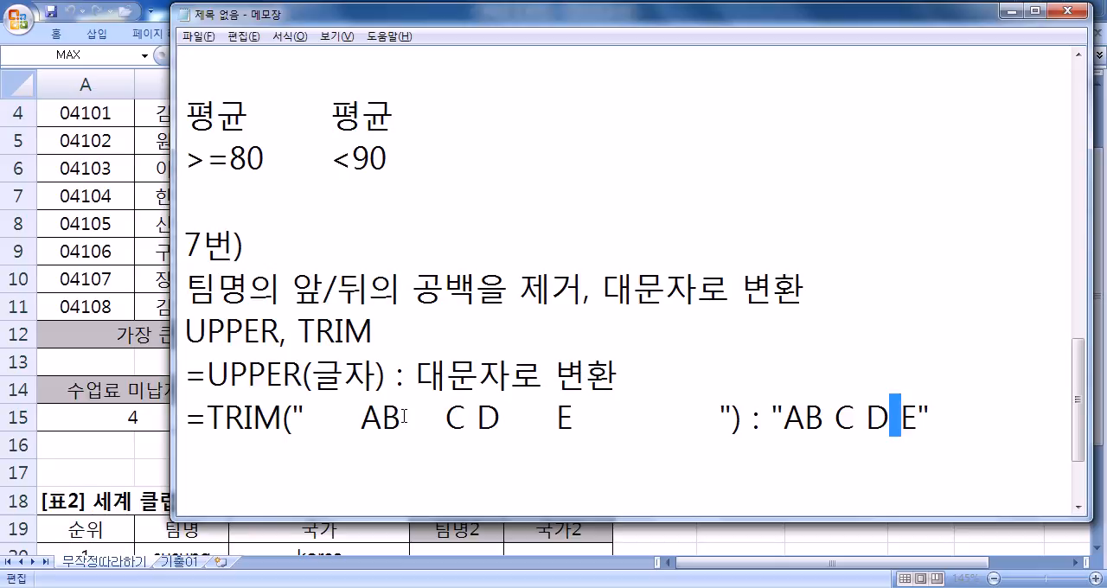
{"action": "left_click_drag", "start_coordinate": [822, 418], "coordinate": [838, 417]}
{"action": "key", "text": "Delete"}
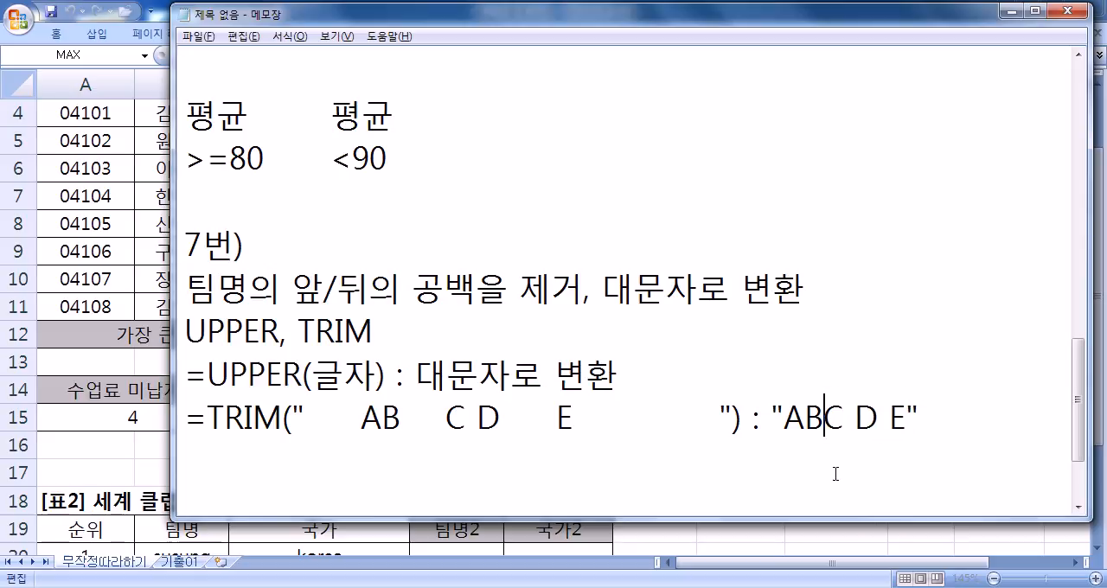
{"action": "key", "text": "ctrl+z"}
{"action": "left_click_drag", "start_coordinate": [400, 418], "coordinate": [449, 421]}
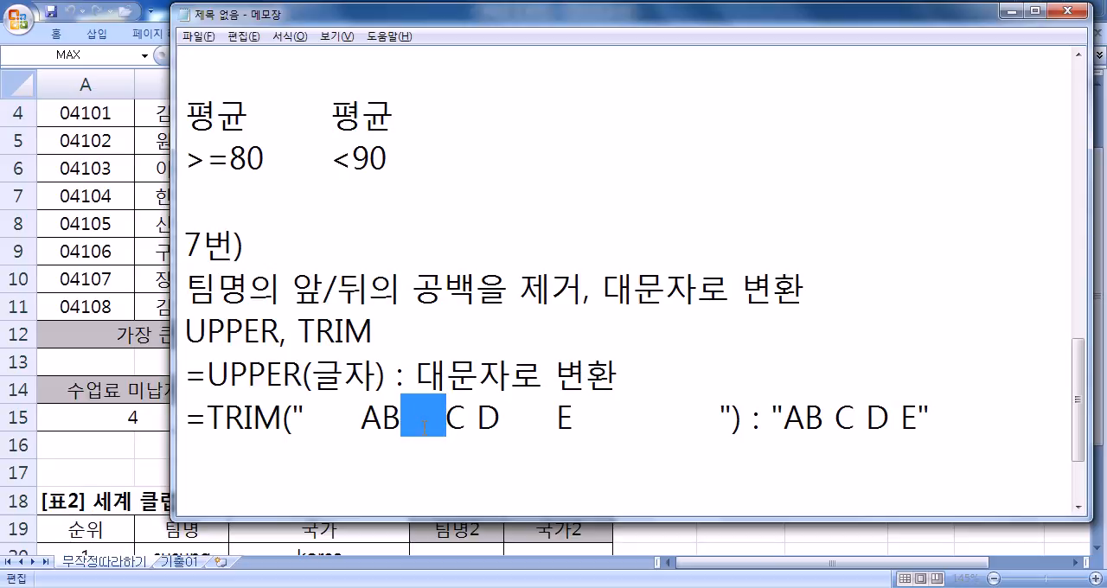
{"action": "left_click", "coordinate": [423, 451]}
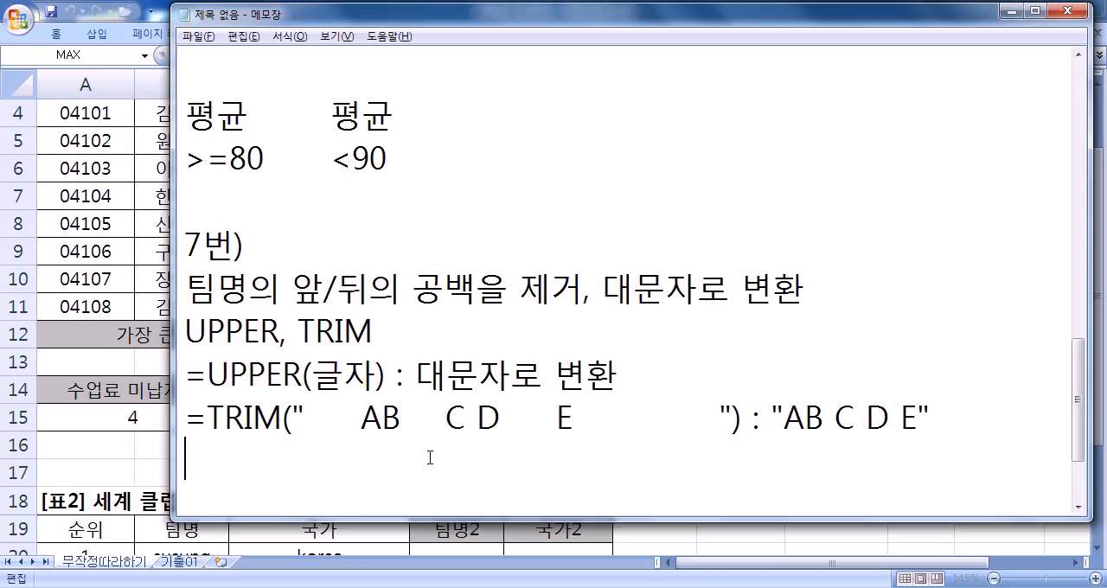
- Below the TRIM example, write a quoted sample Korean address with several extra spaces before, between and after its parts
{"action": "scroll", "coordinate": [445, 451], "scroll_direction": "down", "scroll_amount": 1}
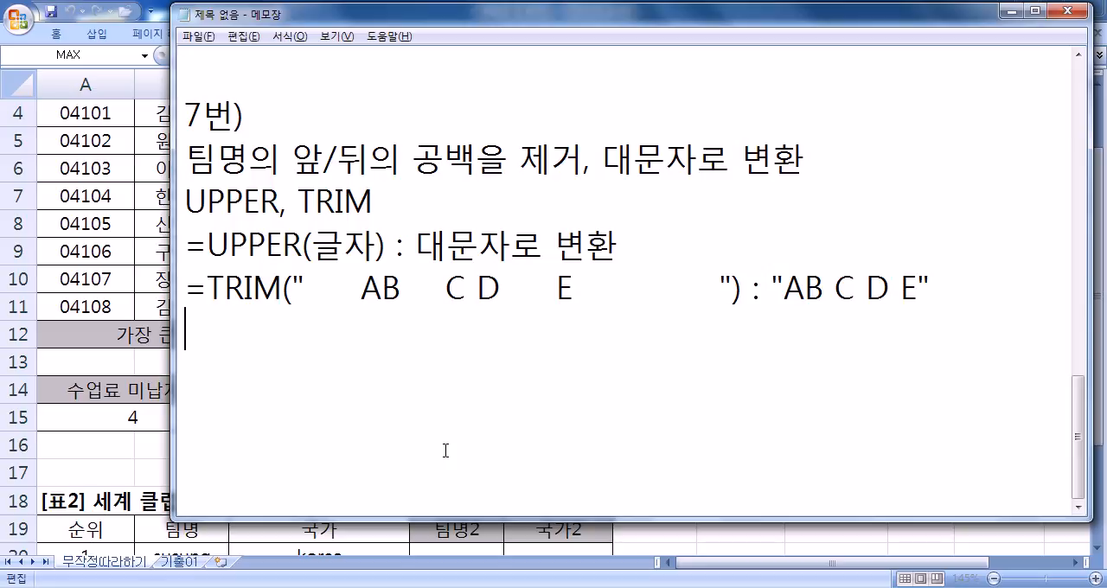
{"action": "type", "text": "\"      서울시       마포구"}
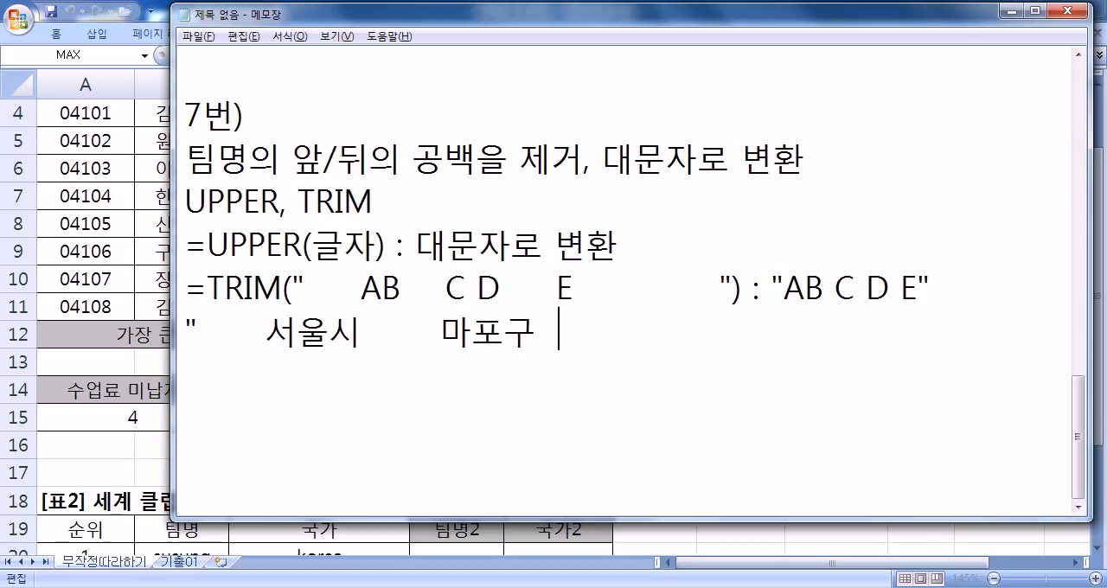
{"action": "type", "text": "     대흥동    "}
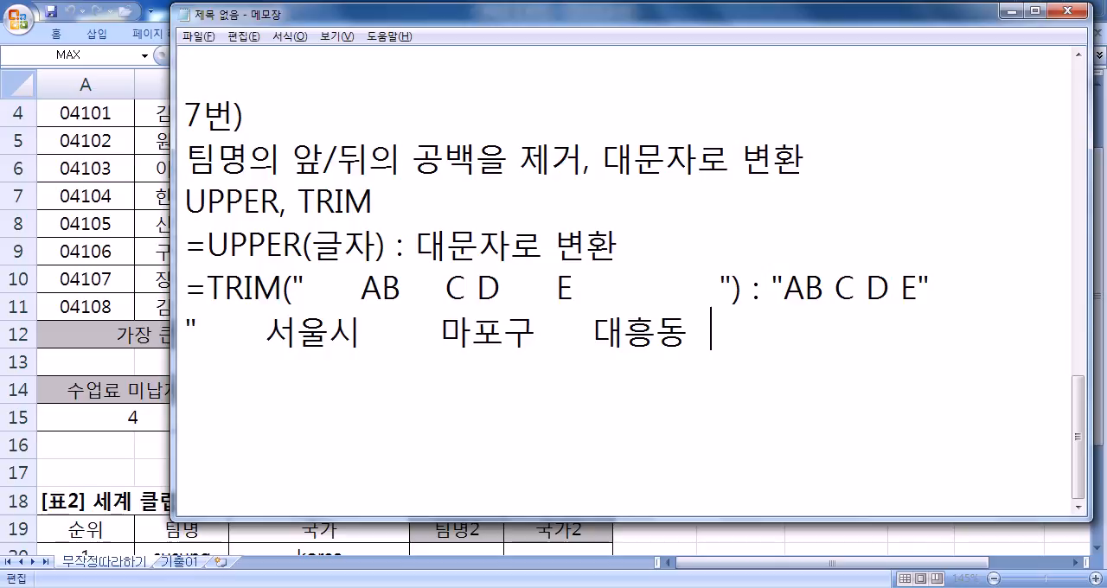
{"action": "type", "text": " 1번"}
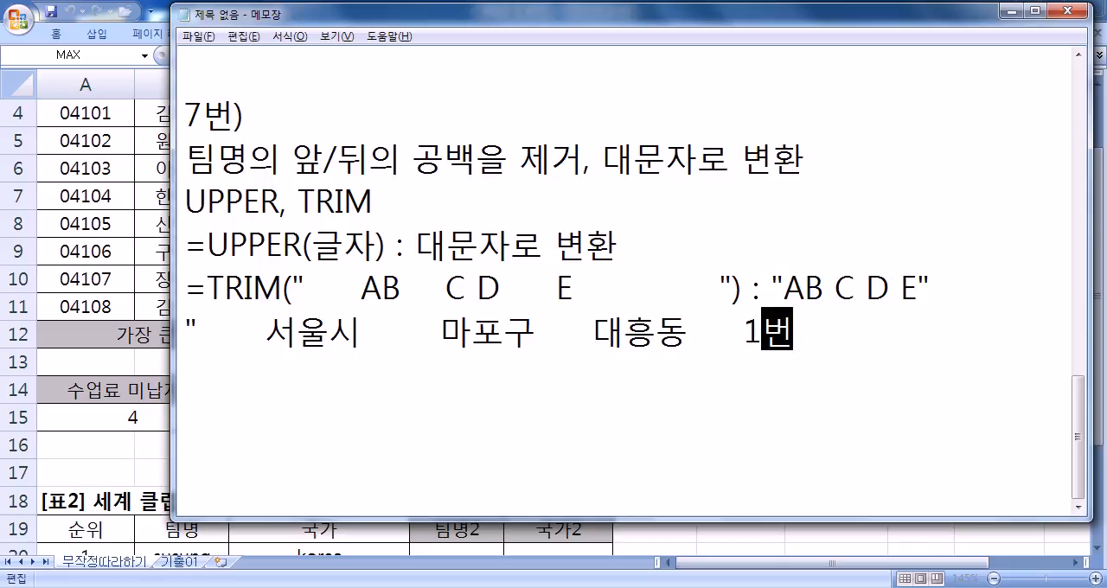
{"action": "type", "text": "지        \""}
- On the following line, write the trimmed version of the address in quotation marks with single spaces between its parts
{"action": "key", "text": "Return"}
{"action": "type", "text": "\""}
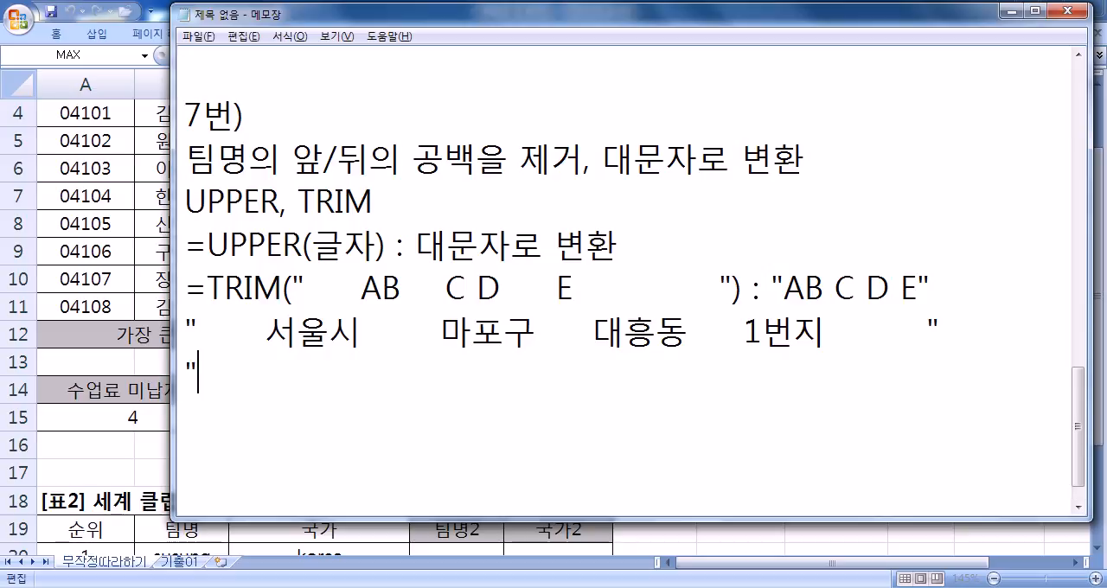
{"action": "type", "text": "서울시 마포구 ㄷ"}
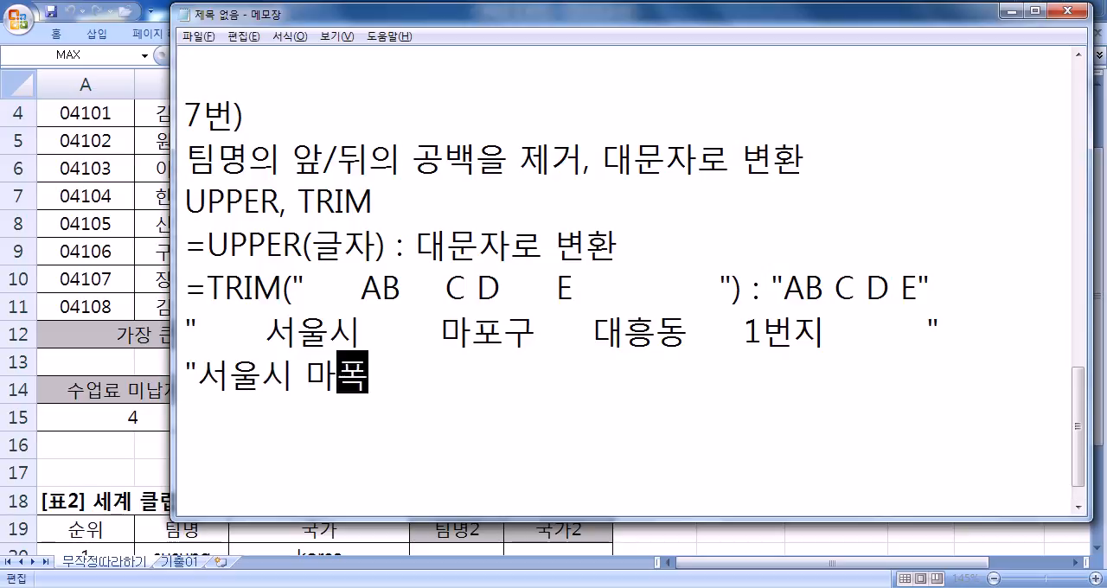
{"action": "type", "text": "대흥동 11"}
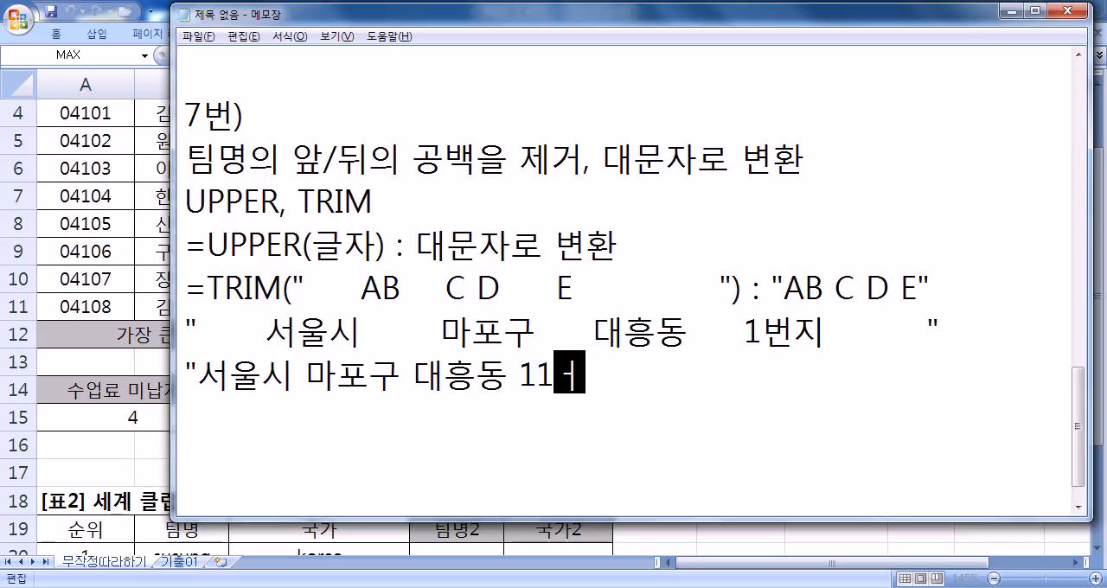
{"action": "key", "text": "BackSpace"}
{"action": "type", "text": "번"}
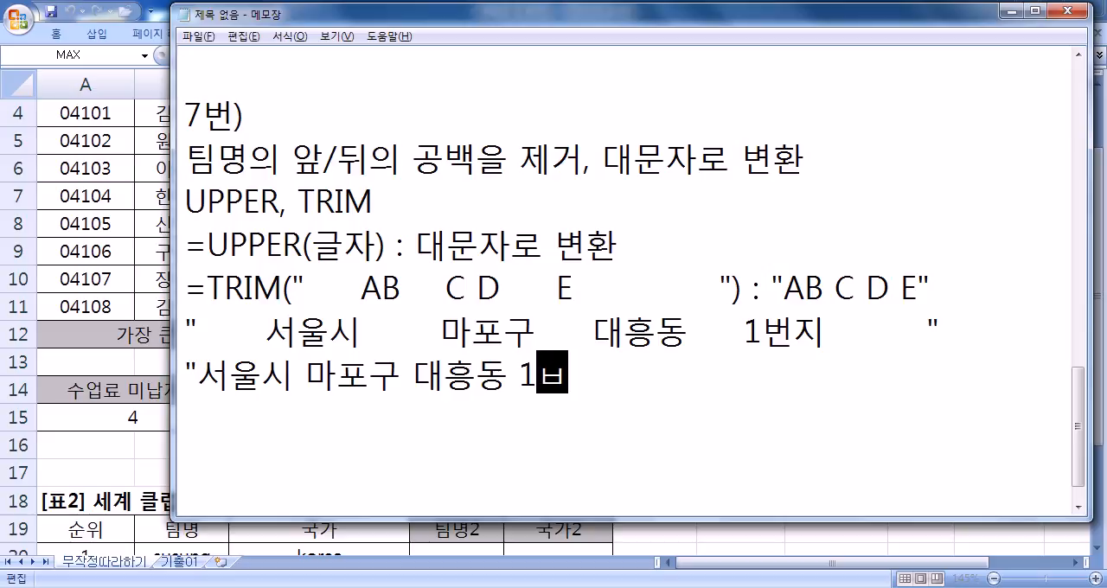
{"action": "type", "text": "지\""}
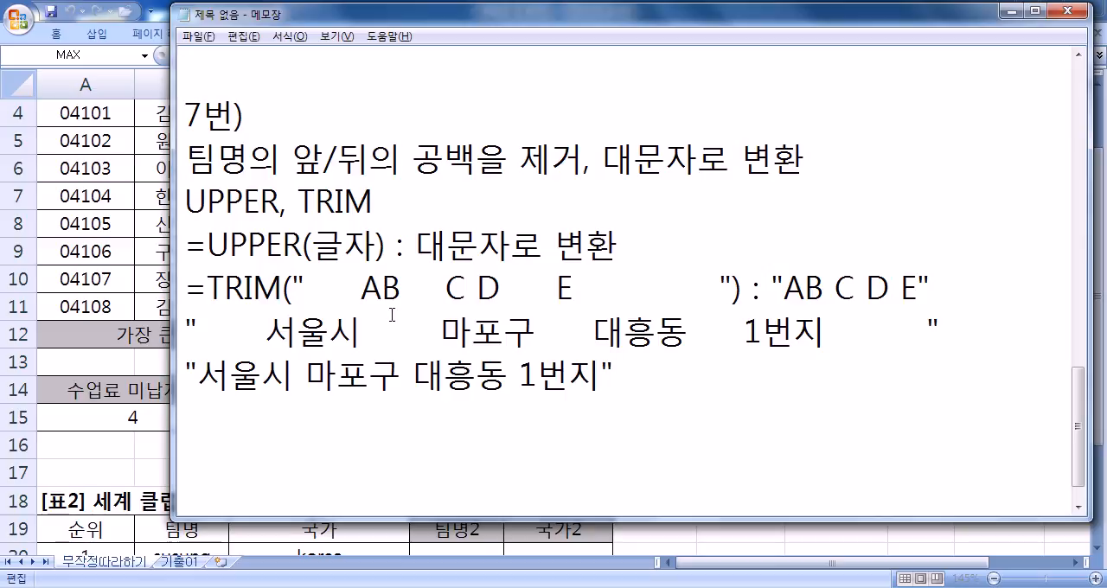
- Compare the leading, trailing and inner spaces of the spaced-out address with those of its trimmed version
{"action": "left_click_drag", "start_coordinate": [268, 329], "coordinate": [198, 329]}
{"action": "left_click_drag", "start_coordinate": [824, 329], "coordinate": [928, 328]}
{"action": "left_click_drag", "start_coordinate": [358, 324], "coordinate": [441, 329]}
{"action": "left_click_drag", "start_coordinate": [295, 378], "coordinate": [304, 378]}
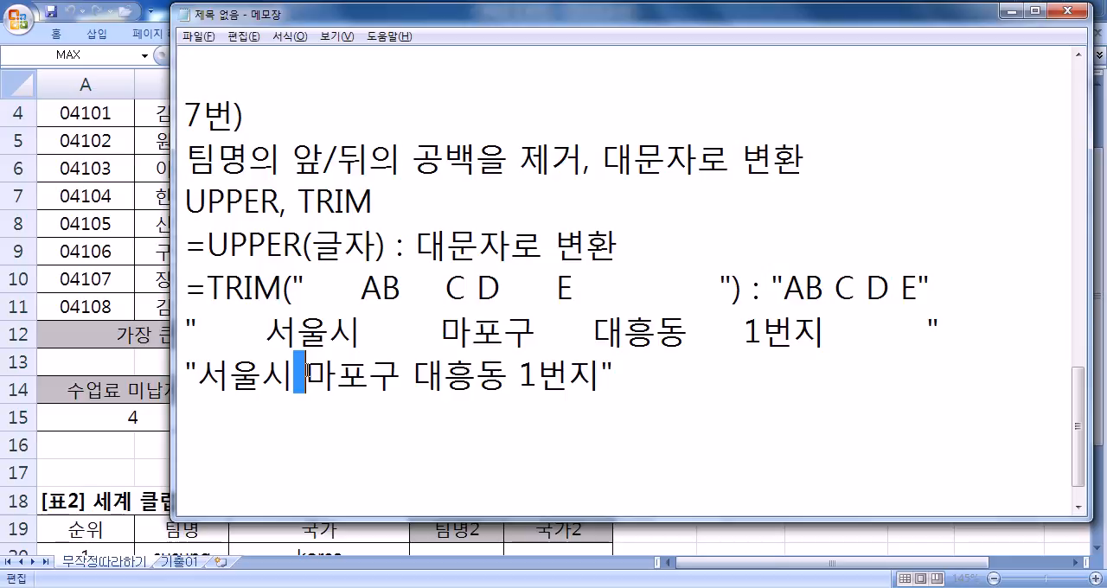
{"action": "left_click", "coordinate": [645, 378]}
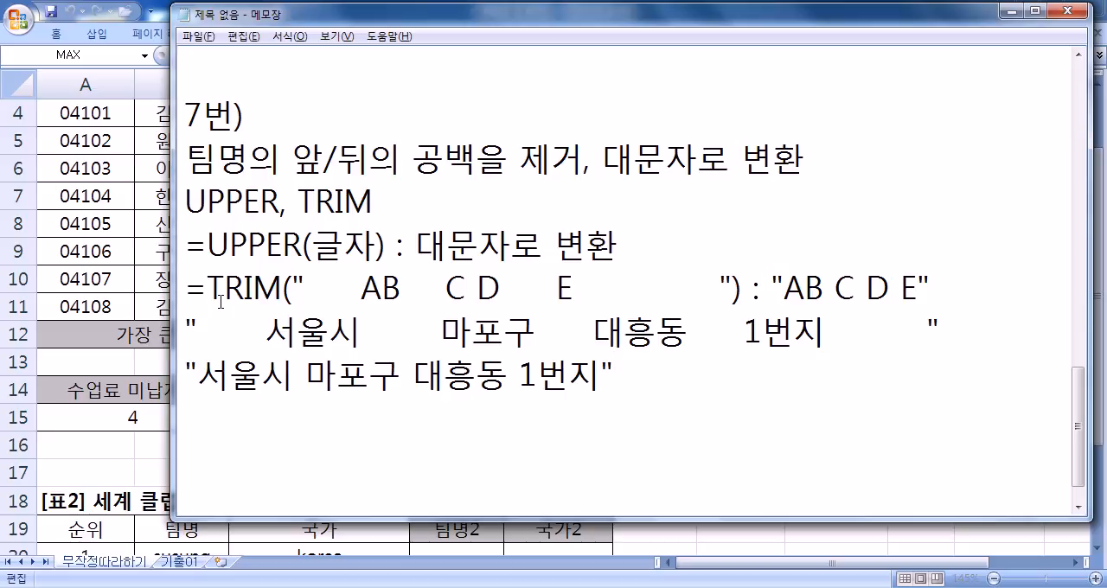
- Add a line with the nested formula pattern =UPPER(TRIM( ) below the trimmed address
{"action": "key", "text": "Return"}
{"action": "type", "text": "=UPOP"}
{"action": "key", "text": "BackSpace"}
{"action": "key", "text": "BackSpace"}
{"action": "type", "text": "PER(TRIM*"}
{"action": "key", "text": "BackSpace"}
{"action": "type", "text": "(   )"}
- Write the reversed pattern =TRIM(UPPER( )) on the line below and complete the closing parentheses of the UPPER(TRIM pattern
{"action": "key", "text": "Return"}
{"action": "type", "text": "=TRIM("}
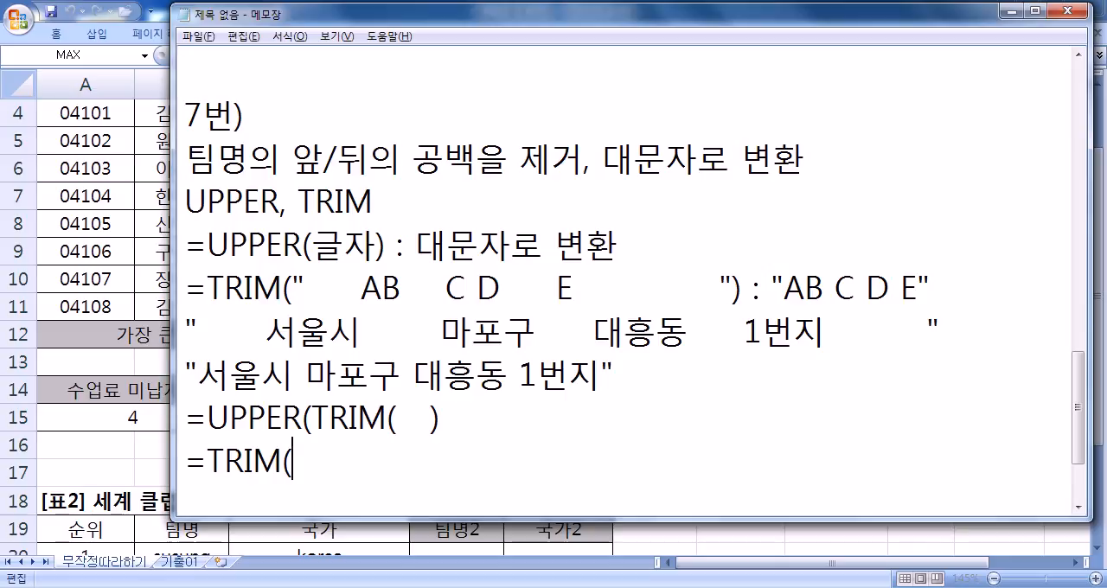
{"action": "type", "text": "UPPER("}
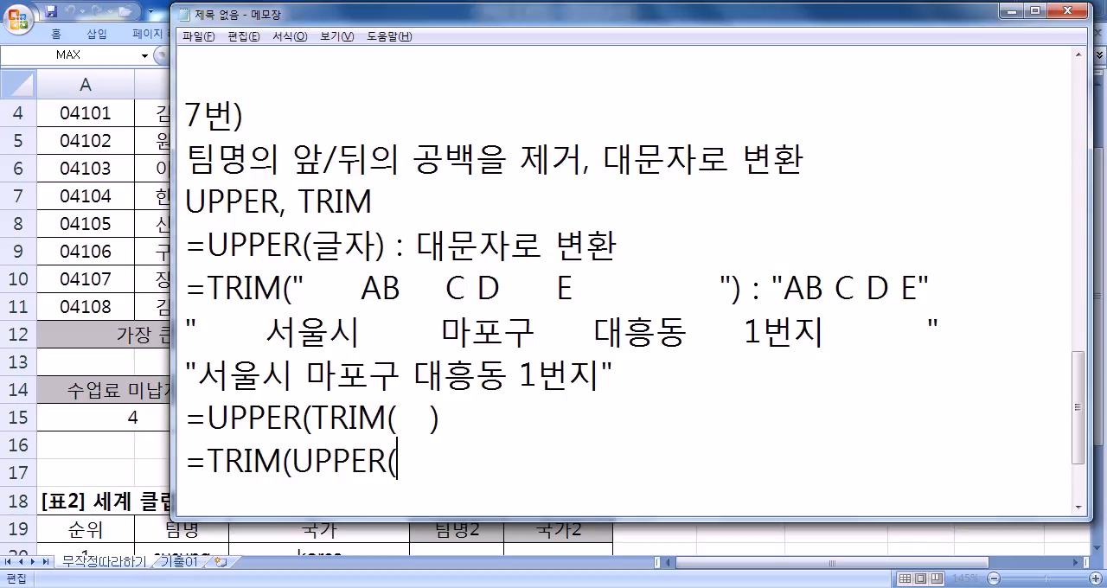
{"action": "type", "text": "   )))"}
{"action": "key", "text": "Down"}
{"action": "key", "text": "Return"}
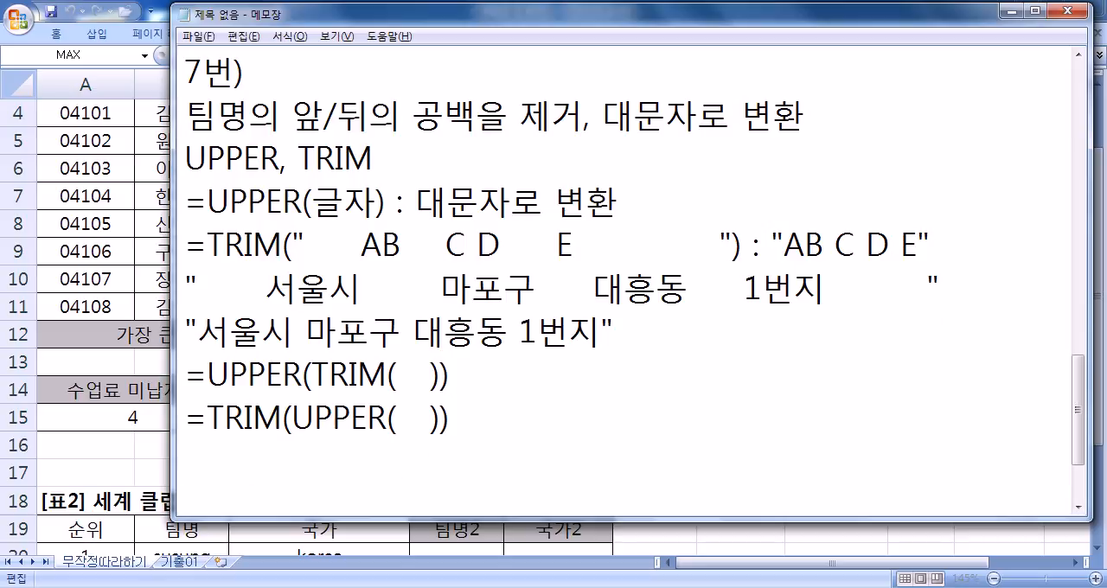
- Review the space-removal requirement and TRIM, and examine the order of UPPER and TRIM in the first nested pattern
{"action": "left_click_drag", "start_coordinate": [413, 115], "coordinate": [577, 112]}
{"action": "left_click_drag", "start_coordinate": [373, 159], "coordinate": [313, 158]}
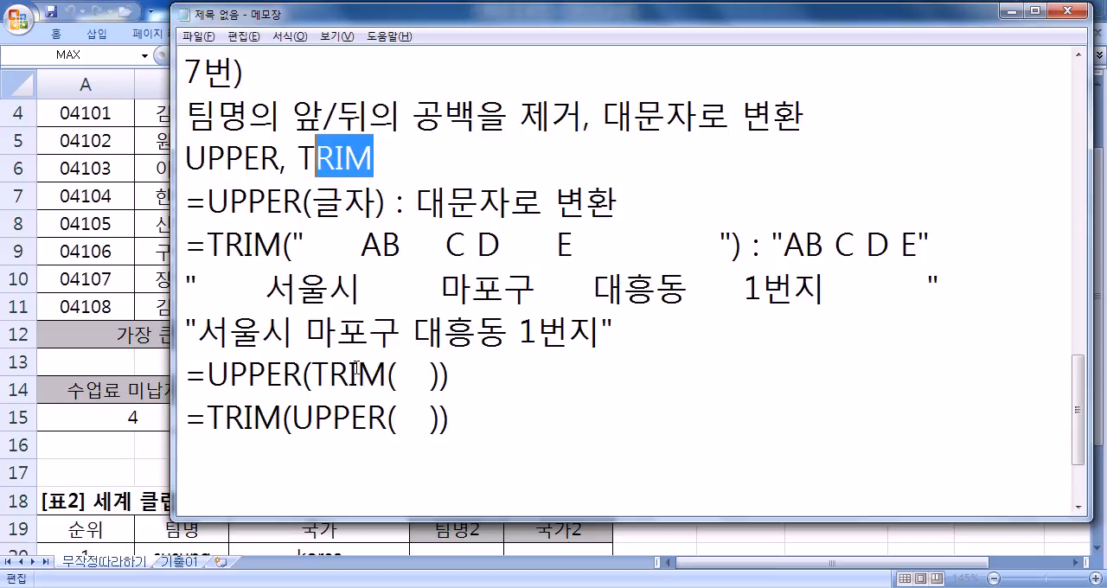
{"action": "left_click_drag", "start_coordinate": [327, 380], "coordinate": [431, 380]}
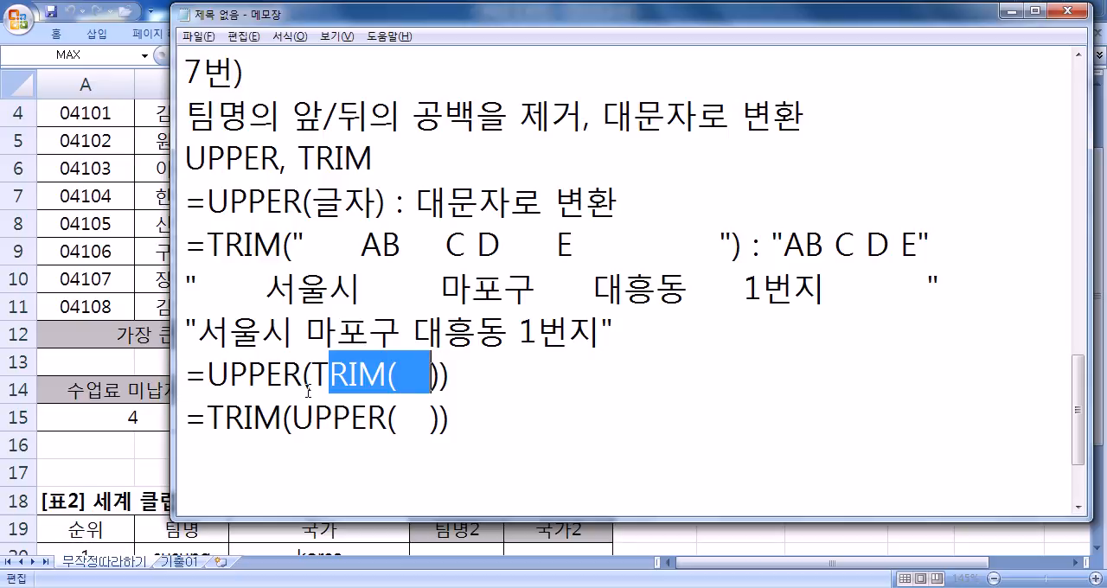
{"action": "left_click_drag", "start_coordinate": [313, 376], "coordinate": [437, 376]}
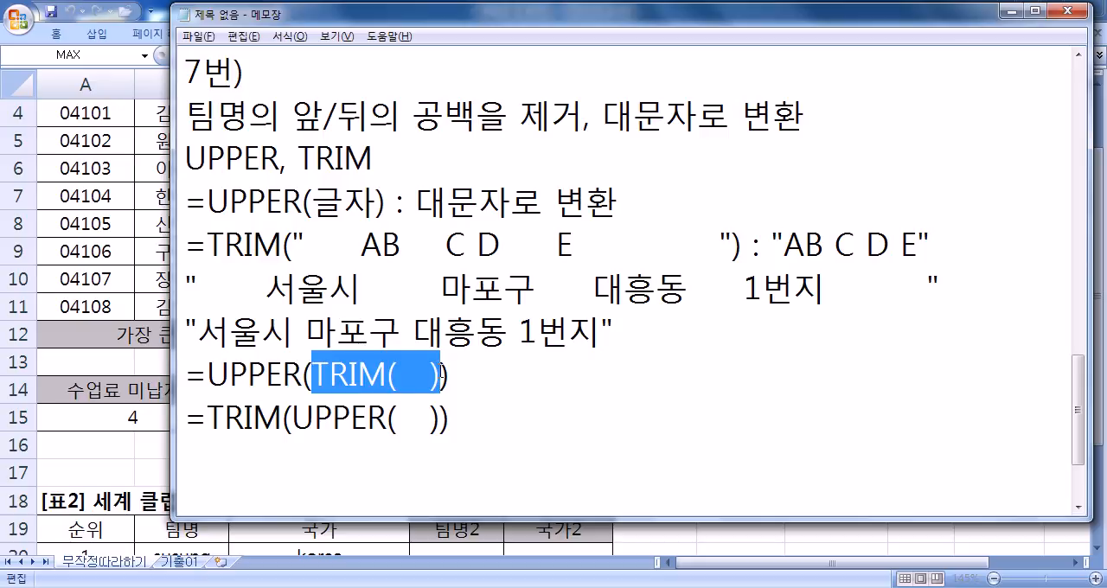
{"action": "left_click_drag", "start_coordinate": [296, 379], "coordinate": [227, 388]}
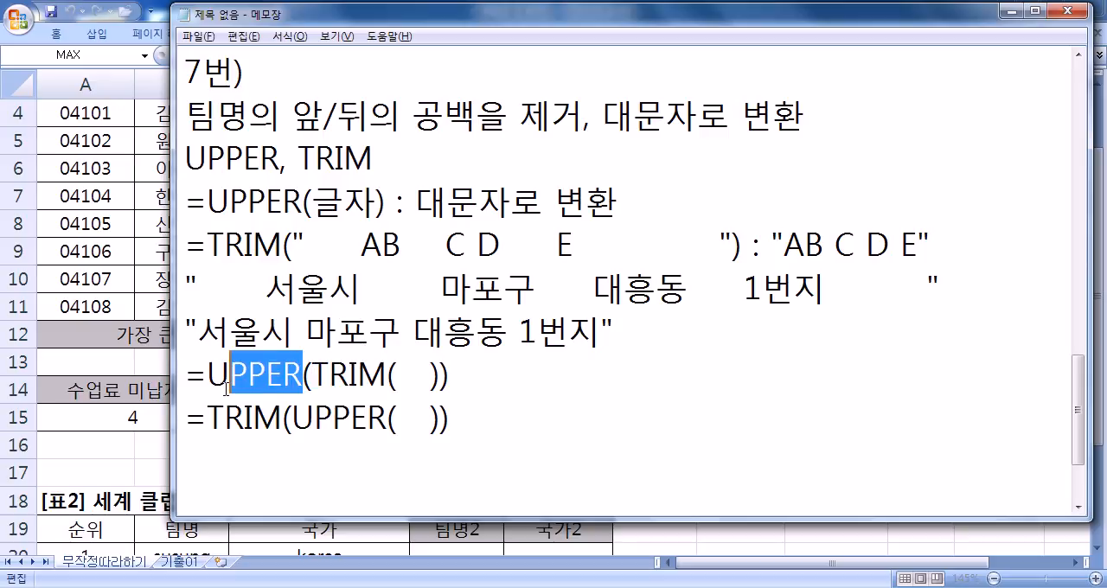
- Mark the =UPPER(TRIM( )) pattern with O and the =TRIM(UPPER( )) pattern with X
{"action": "left_click", "coordinate": [534, 351]}
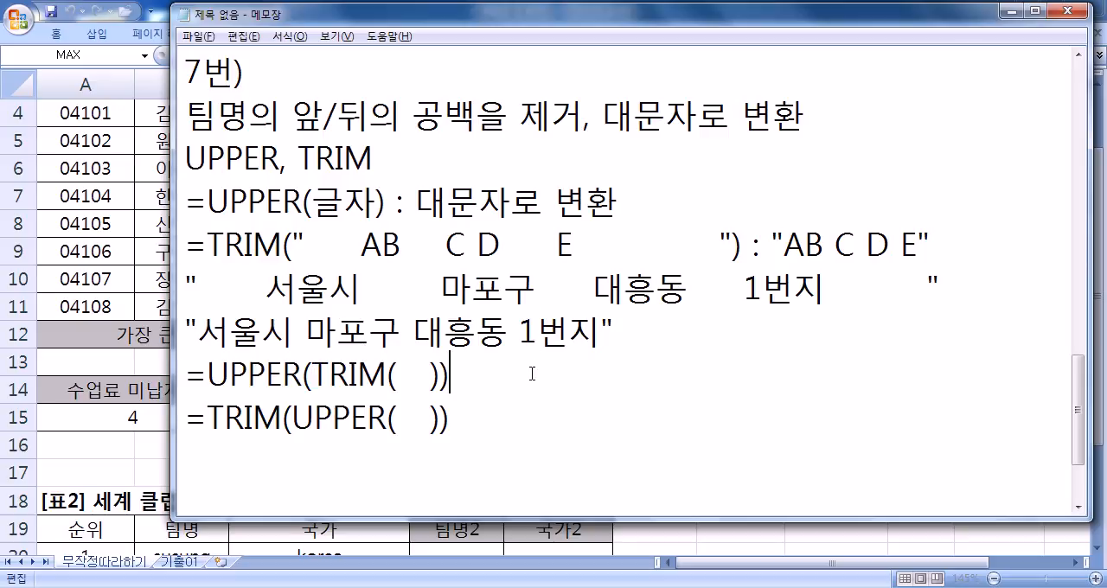
{"action": "type", "text": "O"}
{"action": "key", "text": "Down"}
{"action": "type", "text": "X"}
{"action": "key", "text": "Return"}
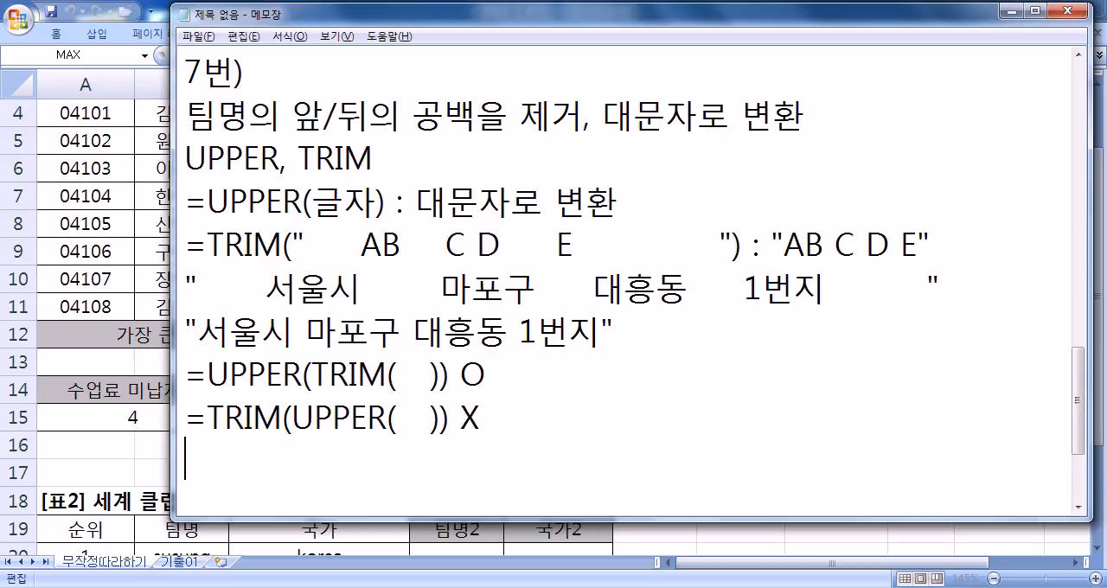
{"action": "key", "text": "Return"}
- Switch to Excel and commit the pending COUNTIF subtraction formula for the 80s-average student count in G15
{"action": "key", "text": "alt+Tab"}
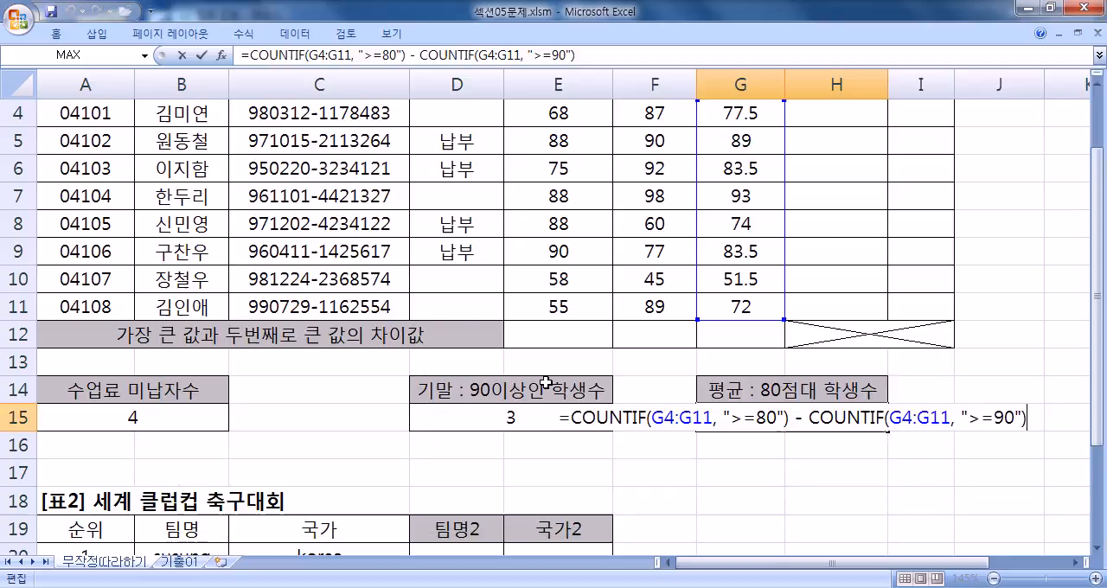
{"action": "key", "text": "Return"}
- Enter =UPPER(TRIM(B20)) in D20 for the first team's 팀명2, accepting the formula correction if offered
{"action": "scroll", "coordinate": [494, 375], "scroll_direction": "down", "scroll_amount": 5}
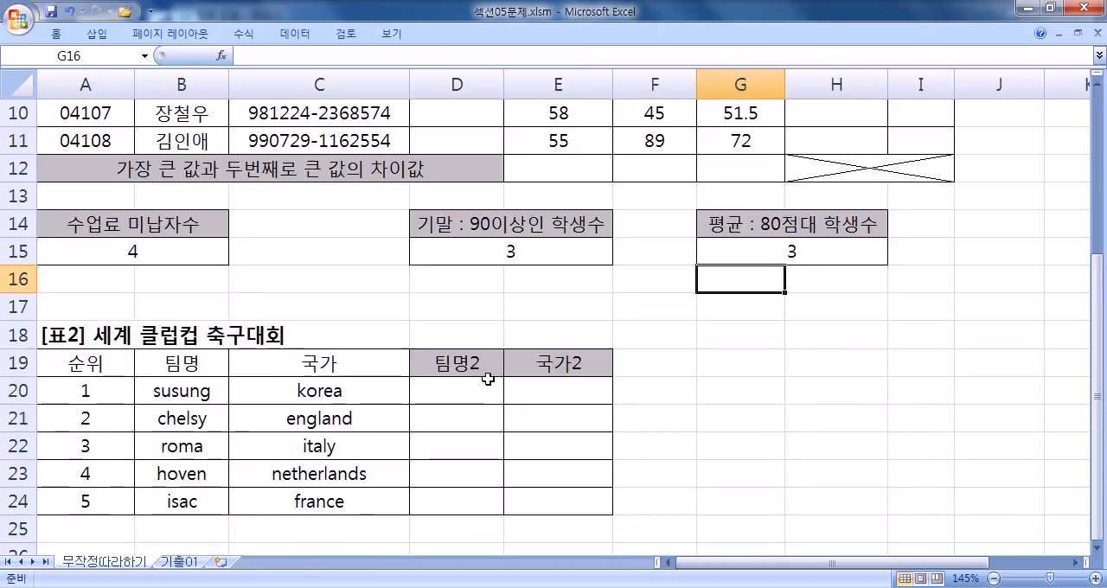
{"action": "scroll", "coordinate": [441, 316], "scroll_direction": "up", "scroll_amount": 1}
{"action": "left_click", "coordinate": [455, 218]}
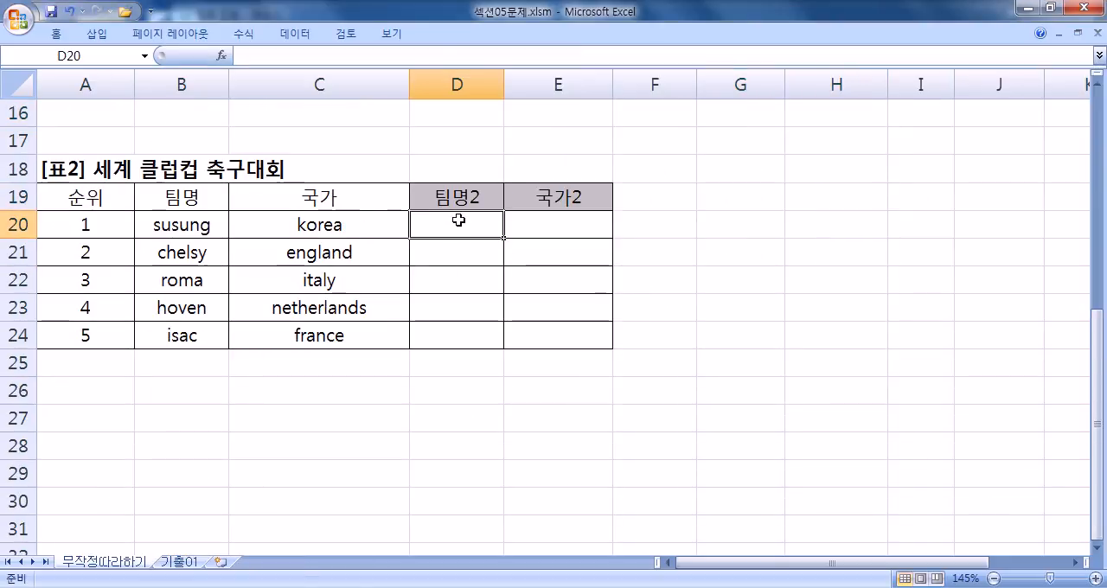
{"action": "type", "text": "="}
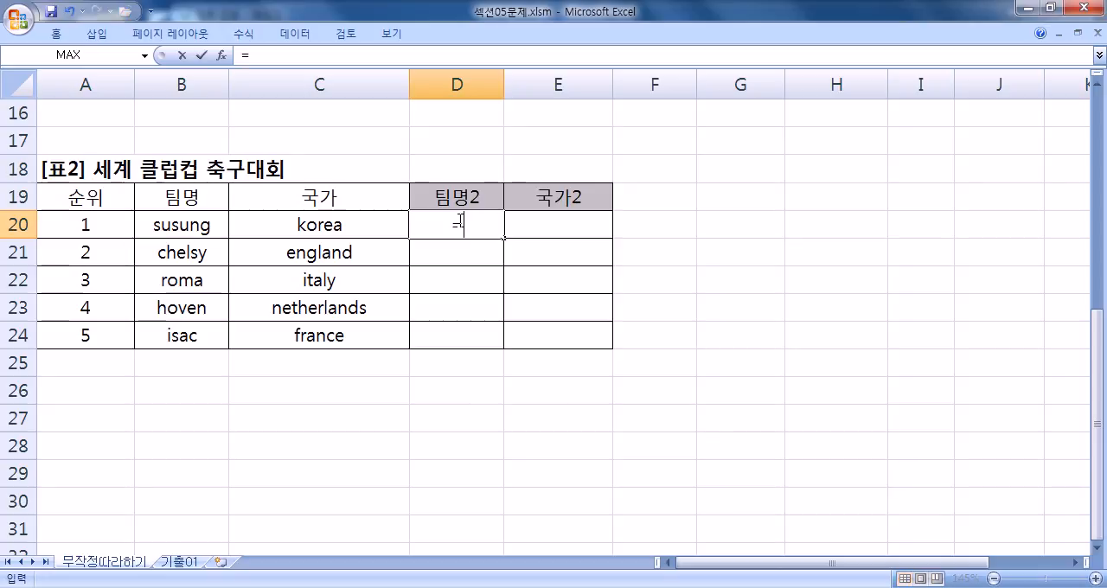
{"action": "type", "text": "UPPER(*"}
{"action": "key", "text": "BackSpace"}
{"action": "type", "text": "TRIM("}
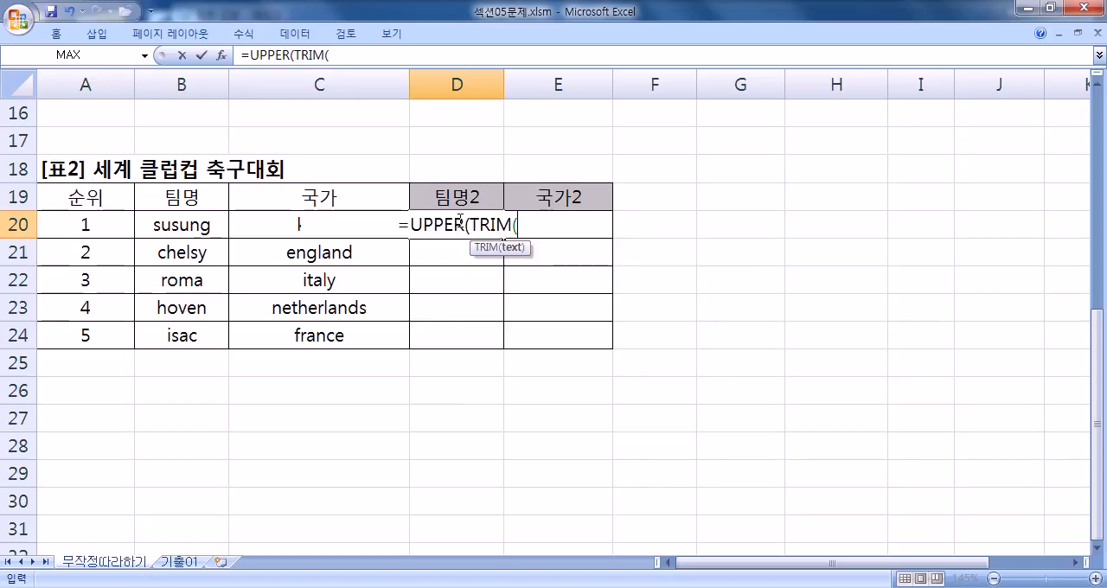
{"action": "left_click", "coordinate": [154, 229]}
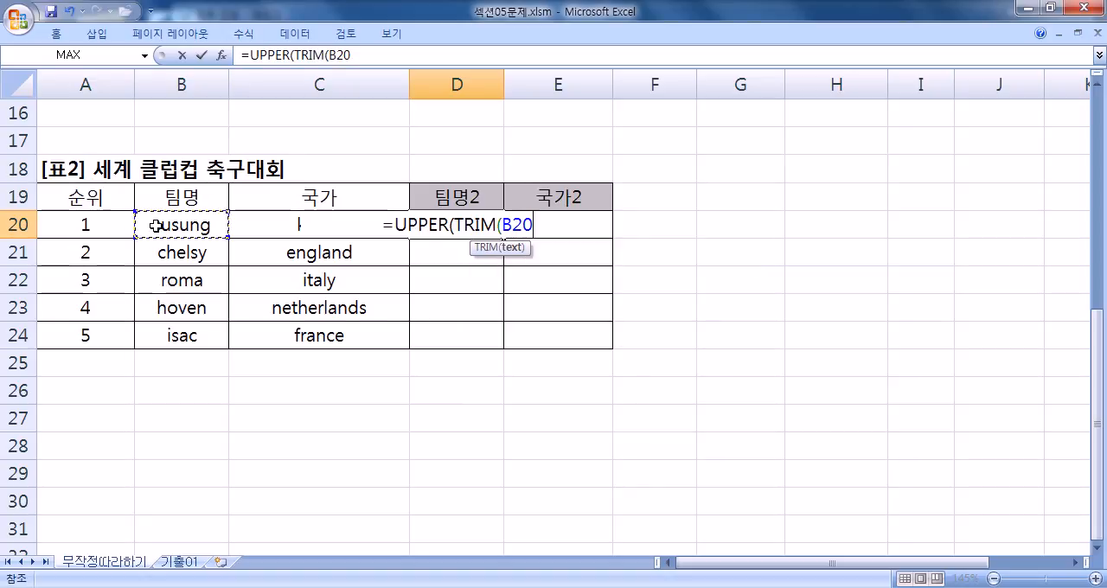
{"action": "key", "text": "Return"}
{"action": "key", "text": "Return"}
- Remove the two closing parentheses from the D20 formula, submit it and accept the proposed correction
{"action": "left_click", "coordinate": [453, 221]}
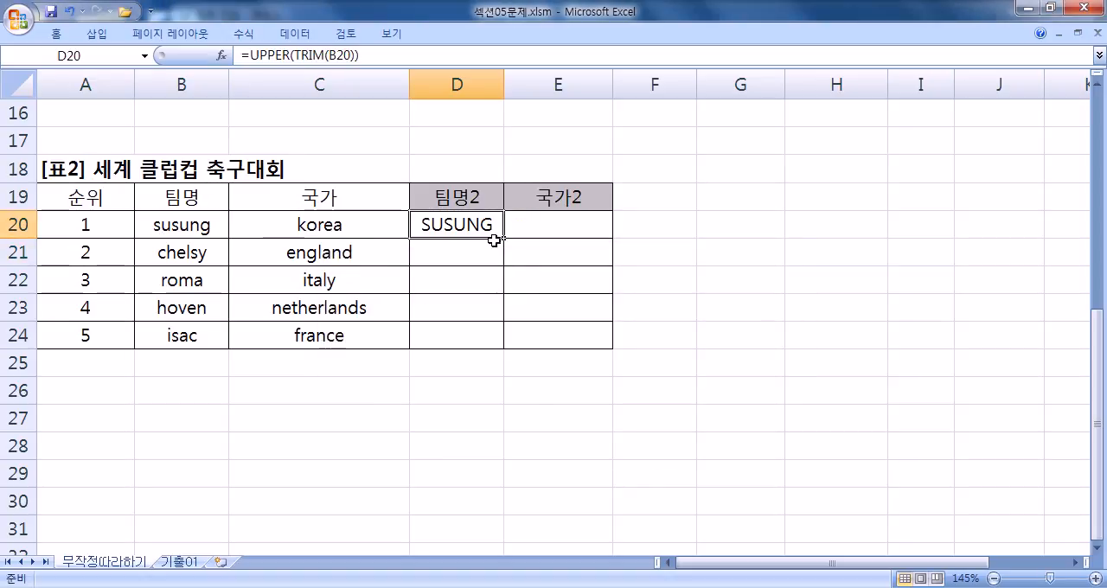
{"action": "key", "text": "F2"}
{"action": "key", "text": "BackSpace"}
{"action": "key", "text": "BackSpace"}
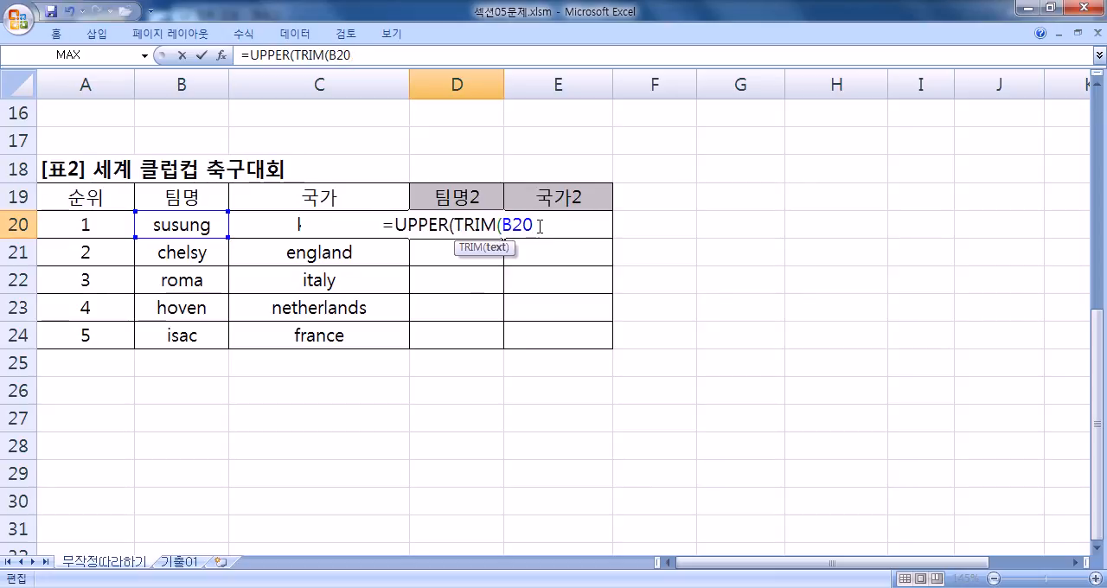
{"action": "key", "text": "Return"}
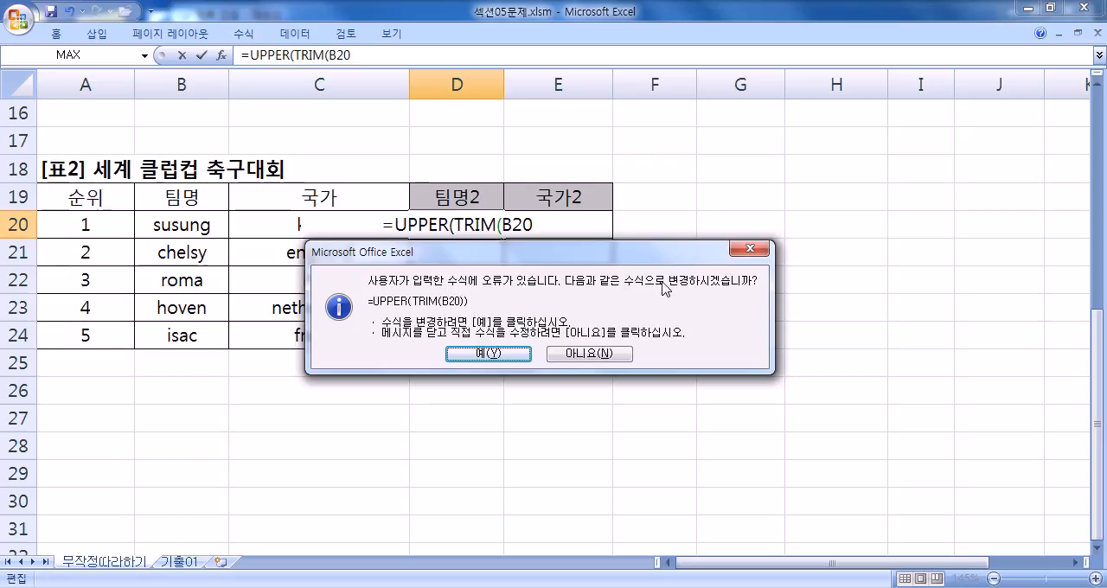
{"action": "left_click", "coordinate": [511, 356]}
- Reopen the formula in D20 and examine its closing parentheses
{"action": "key", "text": "Up"}
{"action": "key", "text": "F2"}
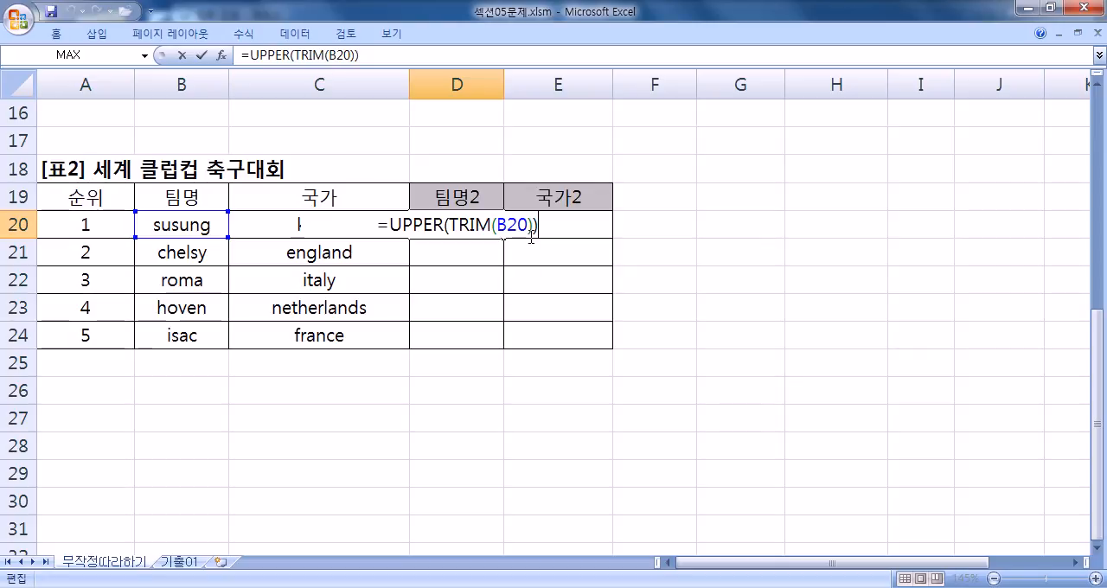
{"action": "key", "text": "Escape"}
{"action": "key", "text": "F2"}
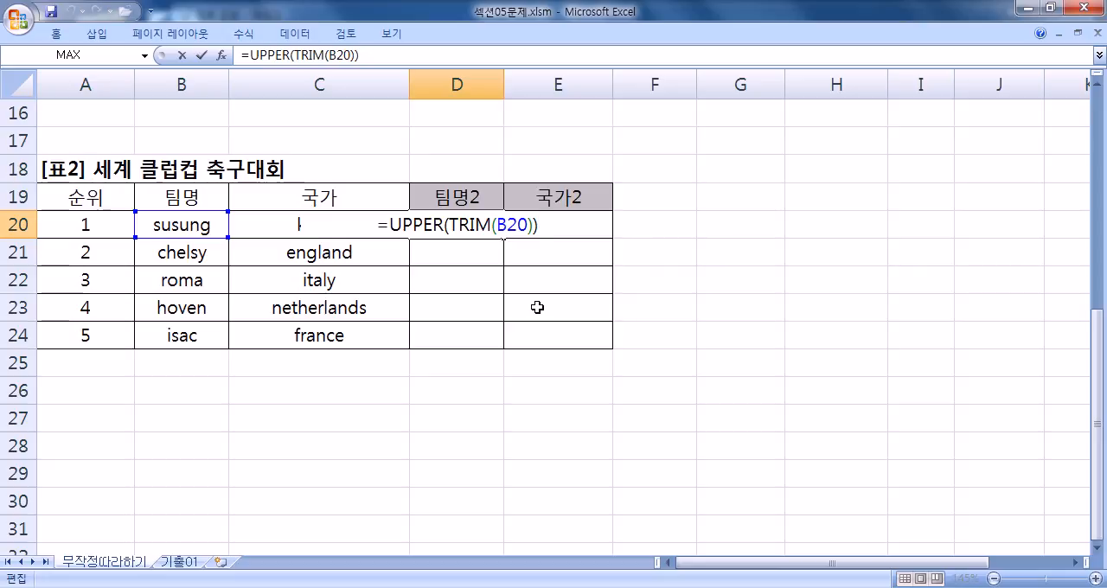
- Switch to Notepad and review the notes on removing spaces and the correct nesting order of UPPER and TRIM
{"action": "key", "text": "alt+Tab"}
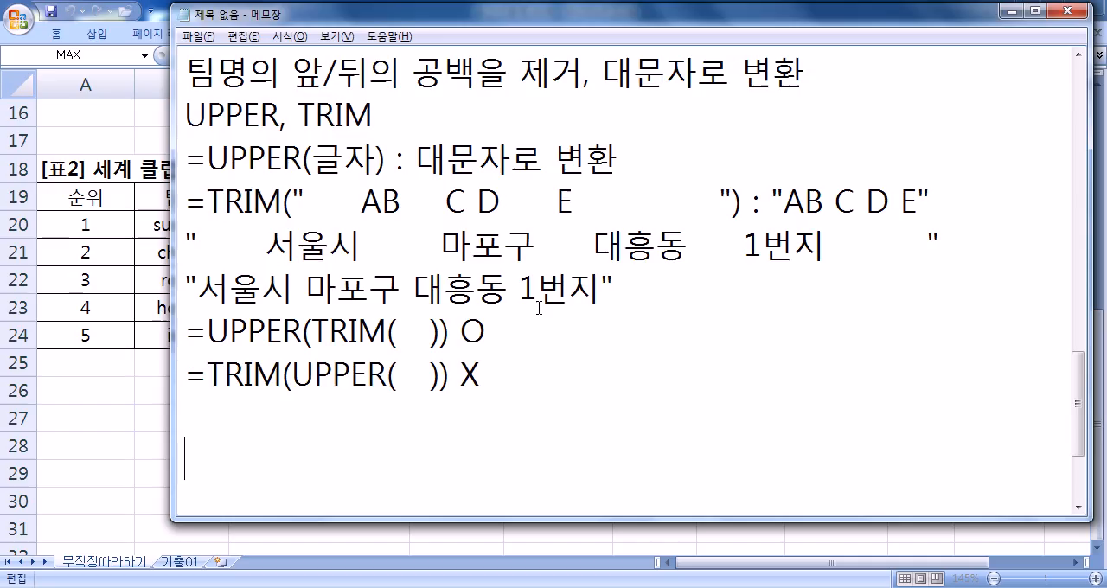
{"action": "left_click_drag", "start_coordinate": [460, 375], "coordinate": [483, 376]}
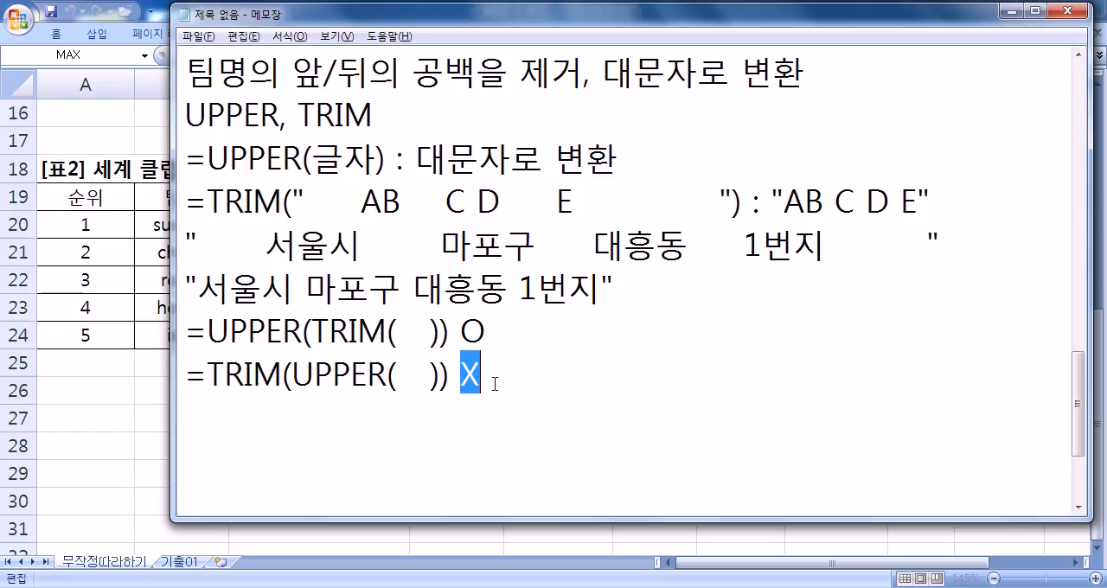
{"action": "left_click_drag", "start_coordinate": [581, 78], "coordinate": [414, 80]}
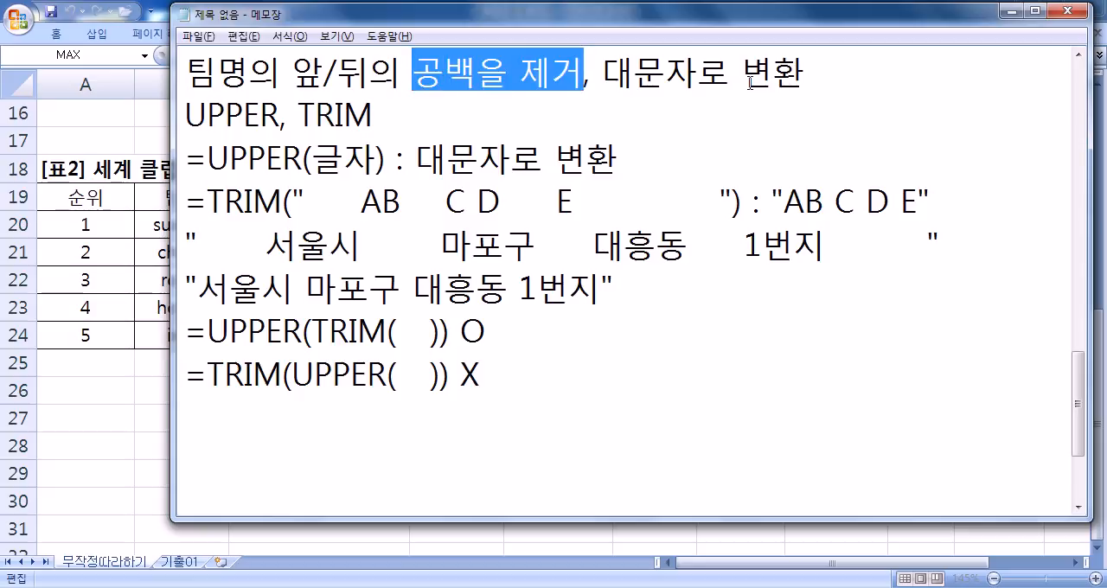
{"action": "left_click", "coordinate": [329, 332]}
{"action": "key", "text": "ctrl+shift+Right"}
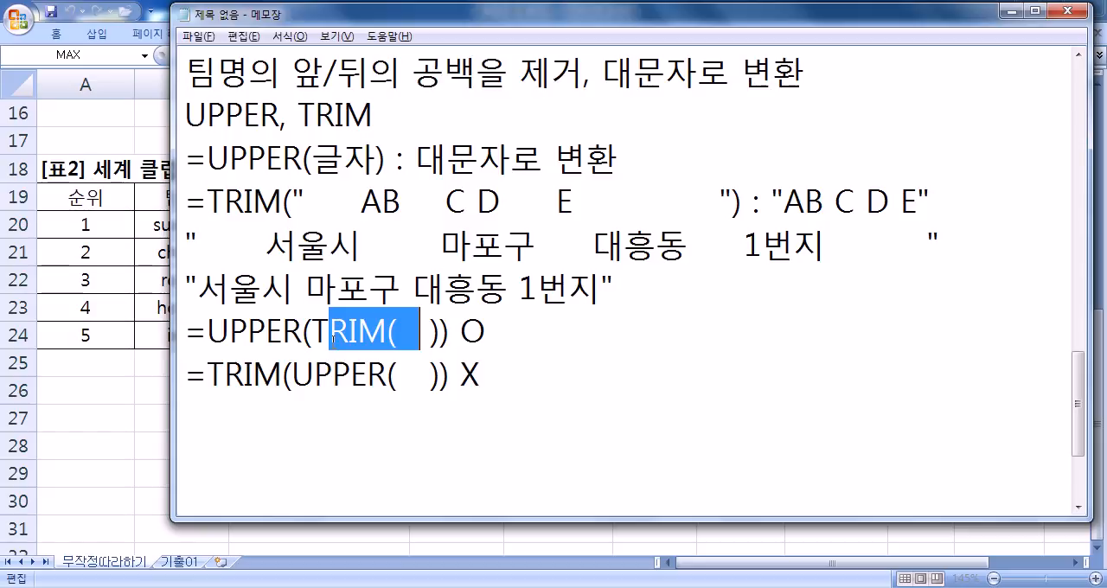
{"action": "left_click", "coordinate": [465, 404]}
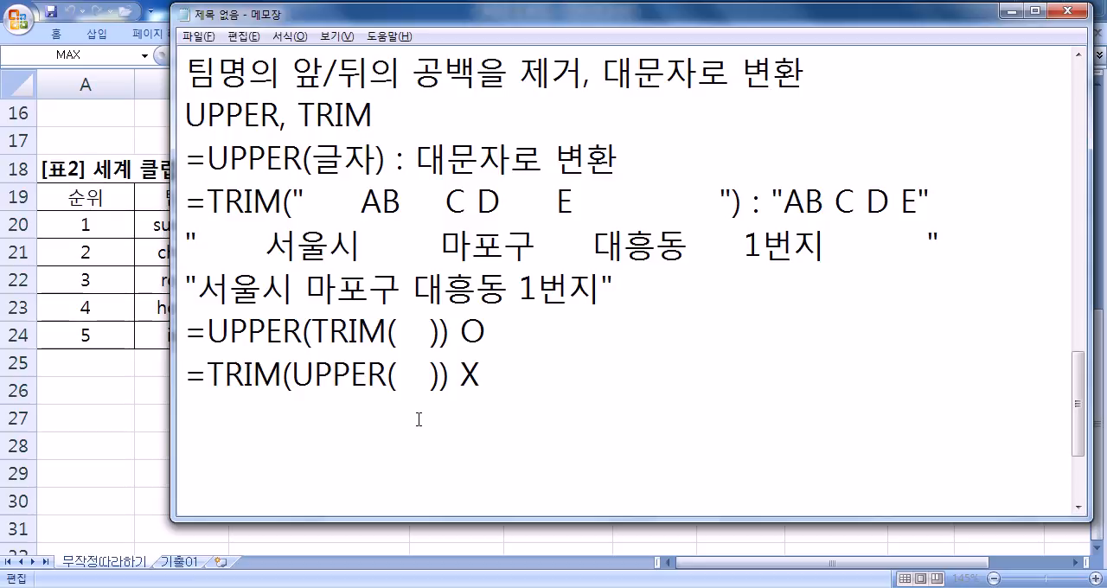
- Switch back to Excel and commit the =UPPER(TRIM(B20)) formula in D20, moving on to the first 국가2 cell
{"action": "key", "text": "alt+Tab"}
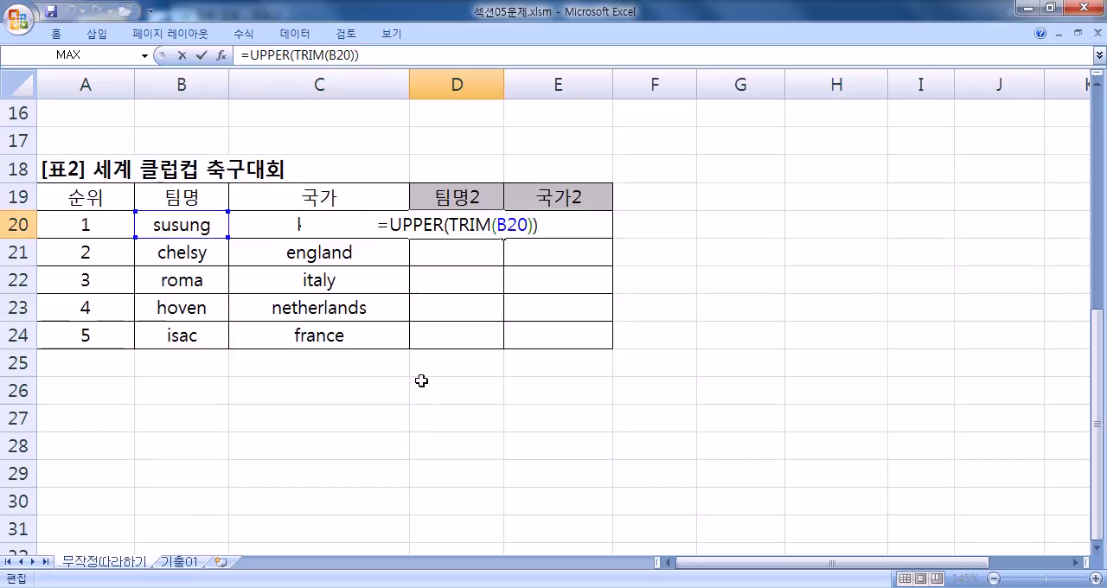
{"action": "key", "text": "Return"}
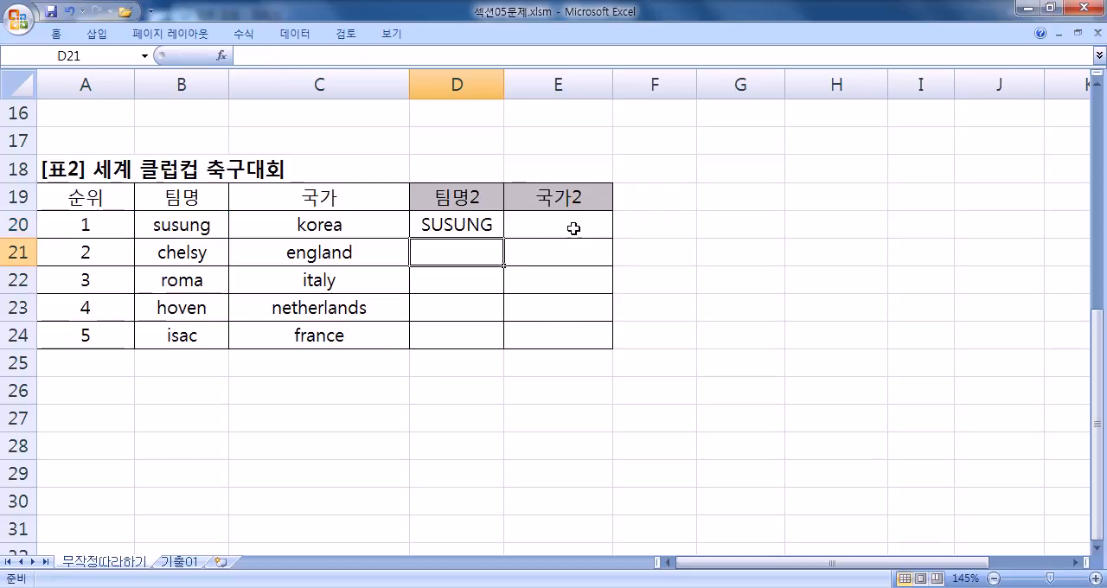
{"action": "left_click", "coordinate": [571, 229]}
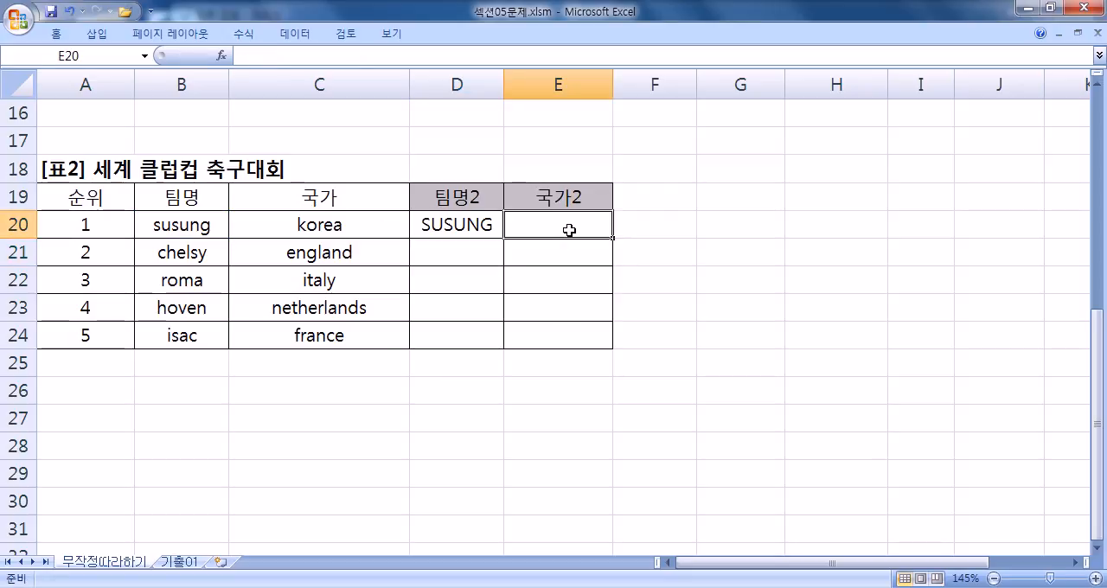
- Switch to Notepad and add the heading "8번)" after a blank line below the UPPER and TRIM notes
{"action": "key", "text": "alt+Tab"}
{"action": "key", "text": "Return"}
{"action": "key", "text": "Return"}
{"action": "type", "text": "8QJS"}
{"action": "key", "text": "BackSpace"}
{"action": "key", "text": "BackSpace"}
{"action": "key", "text": "BackSpace"}
{"action": "key", "text": "Hangul"}
{"action": "type", "text": "번)"}
{"action": "key", "text": "Return"}
- Write the task line "국가명에 첫 글자만 대문자로 변환" under the 8번) heading
{"action": "type", "text": "국감"}
{"action": "type", "text": "명에 첫"}
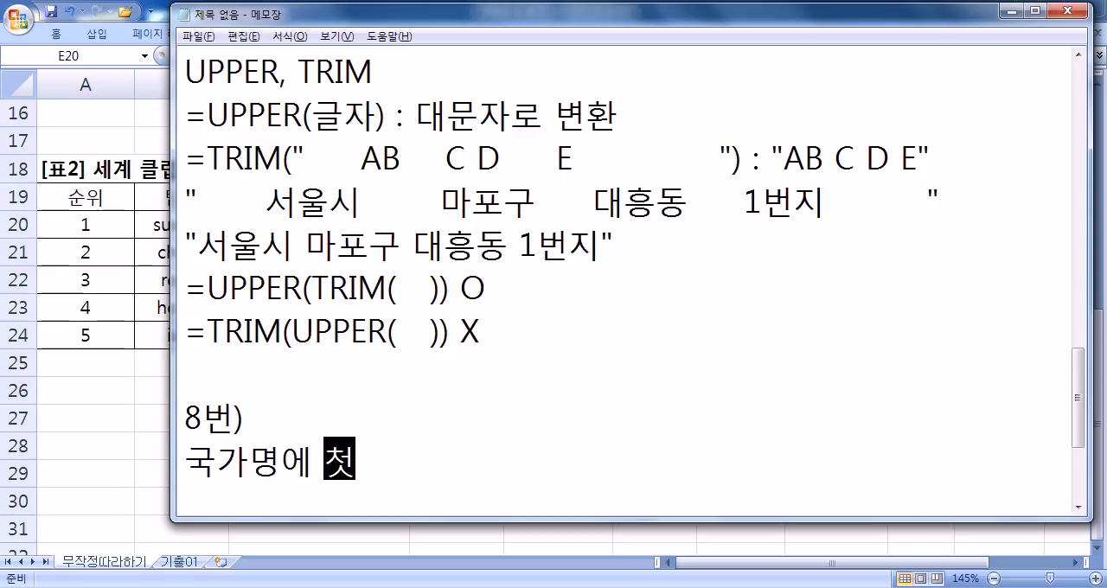
{"action": "type", "text": " 글자만 대문자로 병"}
{"action": "type", "text": "환"}
{"action": "key", "text": "Return"}
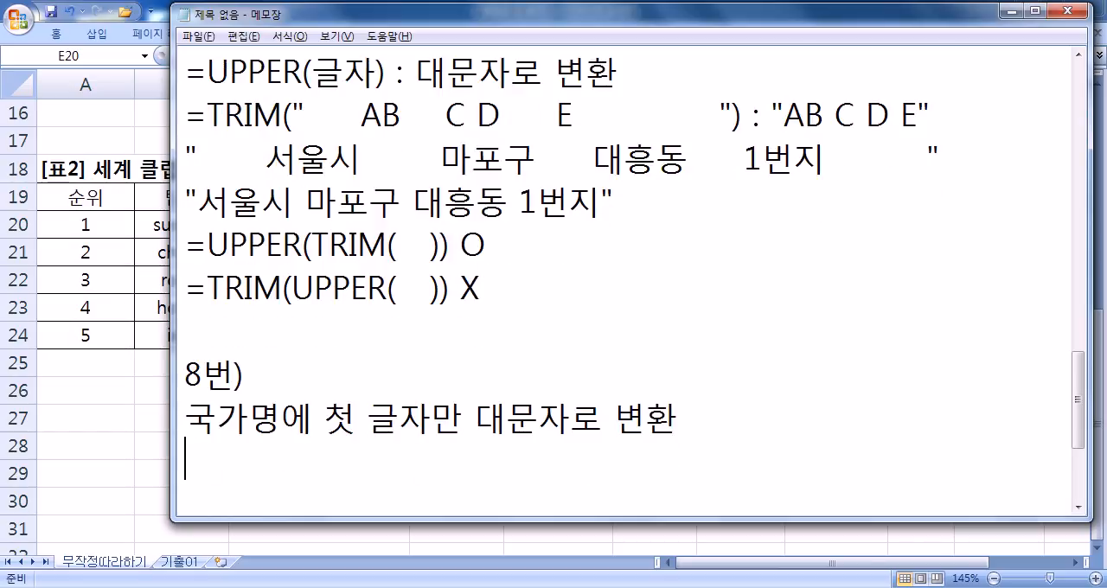
- Add the function name PROPER and, on the following line, "LOWER : 소문자로 변환"
{"action": "type", "text": "PROPER"}
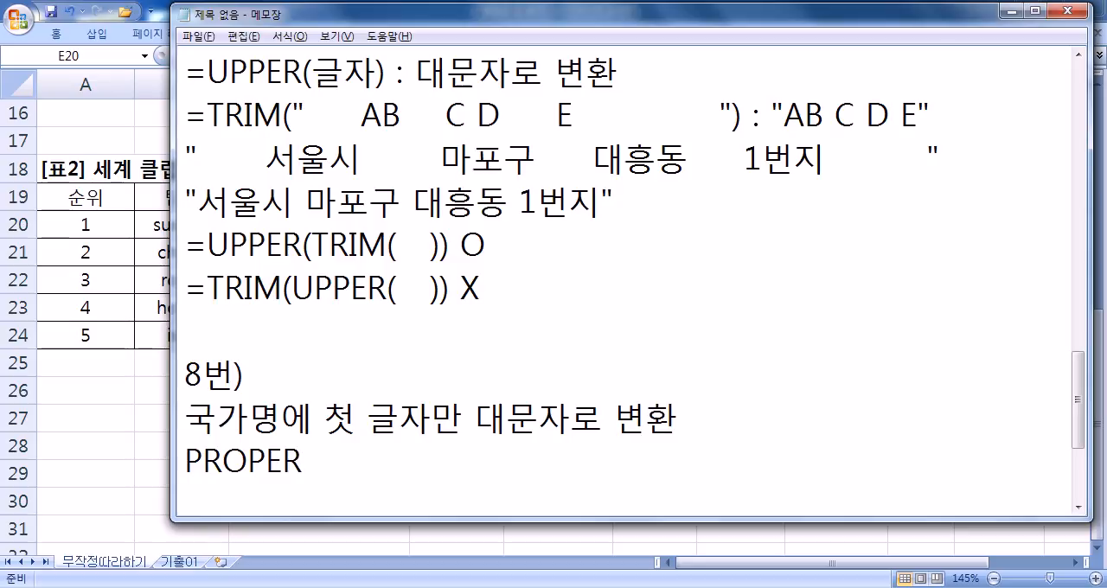
{"action": "key", "text": "Return"}
{"action": "type", "text": "LOWEWR"}
{"action": "key", "text": "BackSpace"}
{"action": "key", "text": "BackSpace"}
{"action": "key", "text": "BackSpace"}
{"action": "type", "text": "ER : 수"}
{"action": "key", "text": "BackSpace"}
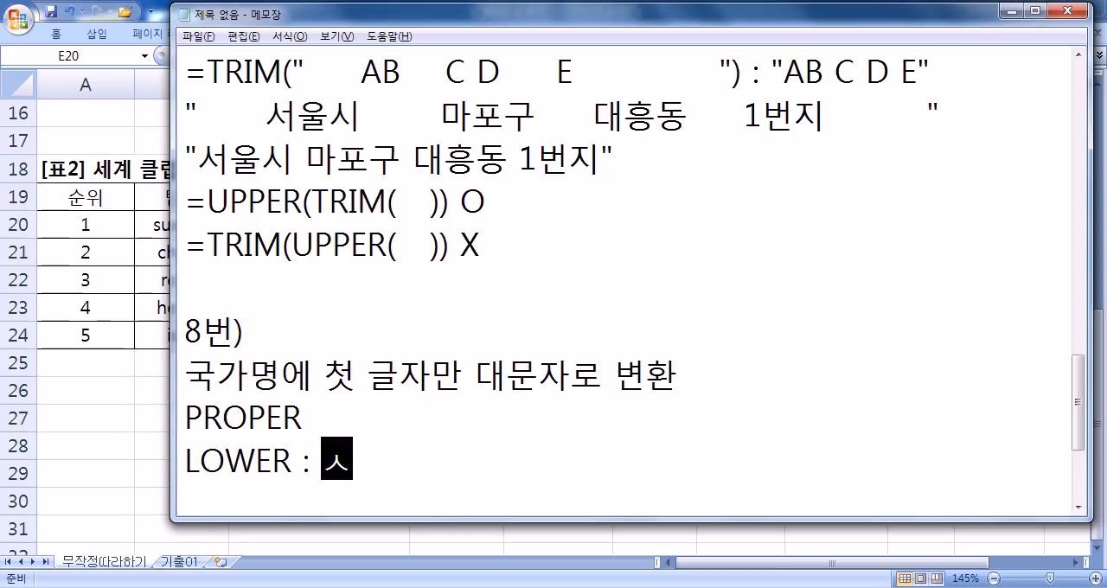
{"action": "type", "text": "서문"}
{"action": "key", "text": "BackSpace"}
{"action": "key", "text": "BackSpace"}
{"action": "key", "text": "BackSpace"}
{"action": "key", "text": "BackSpace"}
{"action": "type", "text": "소무"}
{"action": "type", "text": "문자로 변환"}
- Complete the PROPER line with the explanation ": 첫 글자만 대문자로 변환"
{"action": "key", "text": "Up"}
{"action": "type", "text": ": 첫"}
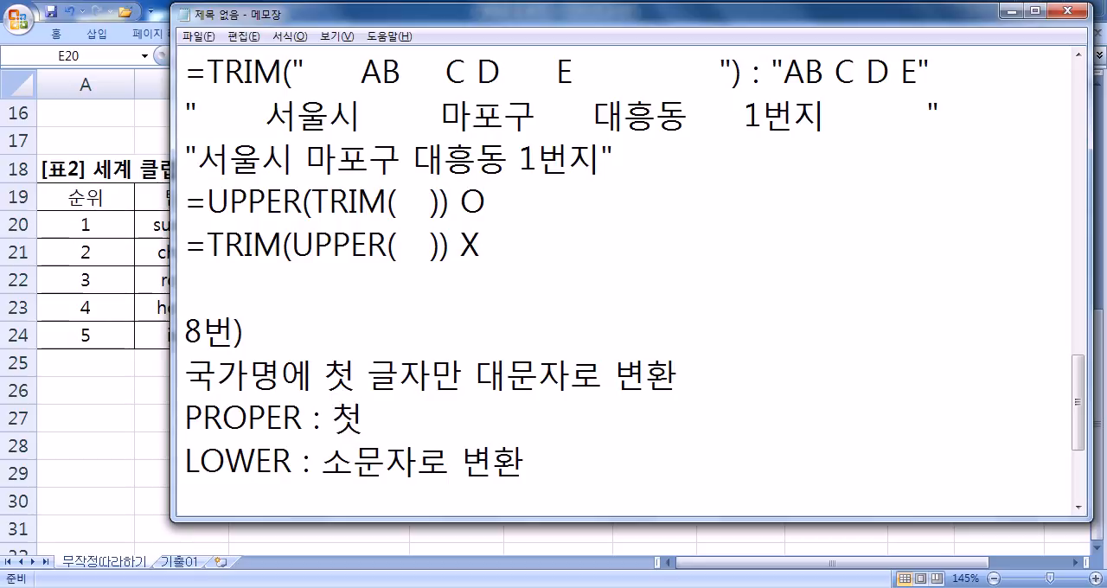
{"action": "type", "text": "글자"}
{"action": "key", "text": "Left"}
{"action": "key", "text": "Left"}
{"action": "key", "text": "End"}
{"action": "type", "text": "만 ㄷ문"}
{"action": "key", "text": "BackSpace"}
{"action": "key", "text": "BackSpace"}
{"action": "key", "text": "BackSpace"}
{"action": "type", "text": "대문자로 변환"}
- Write the example formula =PROPER(C20) on a new line below the LOWER note
{"action": "key", "text": "Down"}
{"action": "key", "text": "Down"}
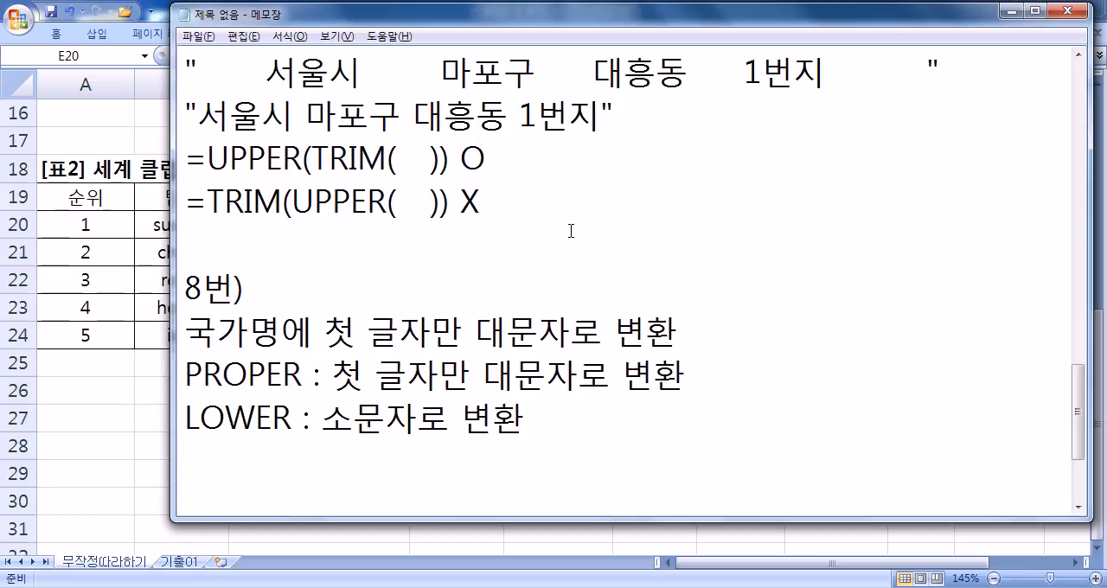
{"action": "type", "text": "=PROPER("}
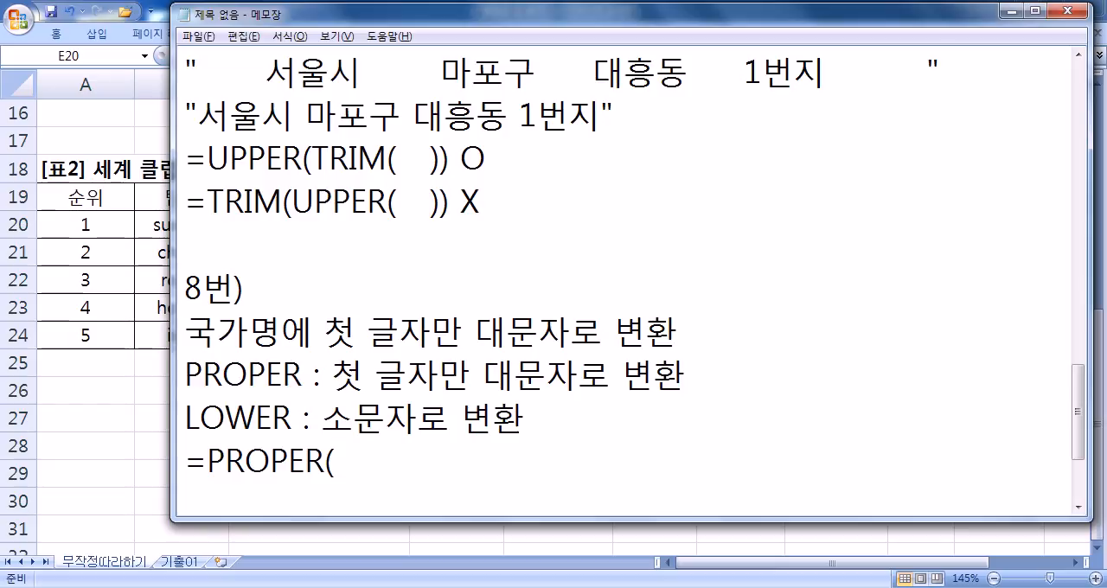
{"action": "type", "text": "C20)"}
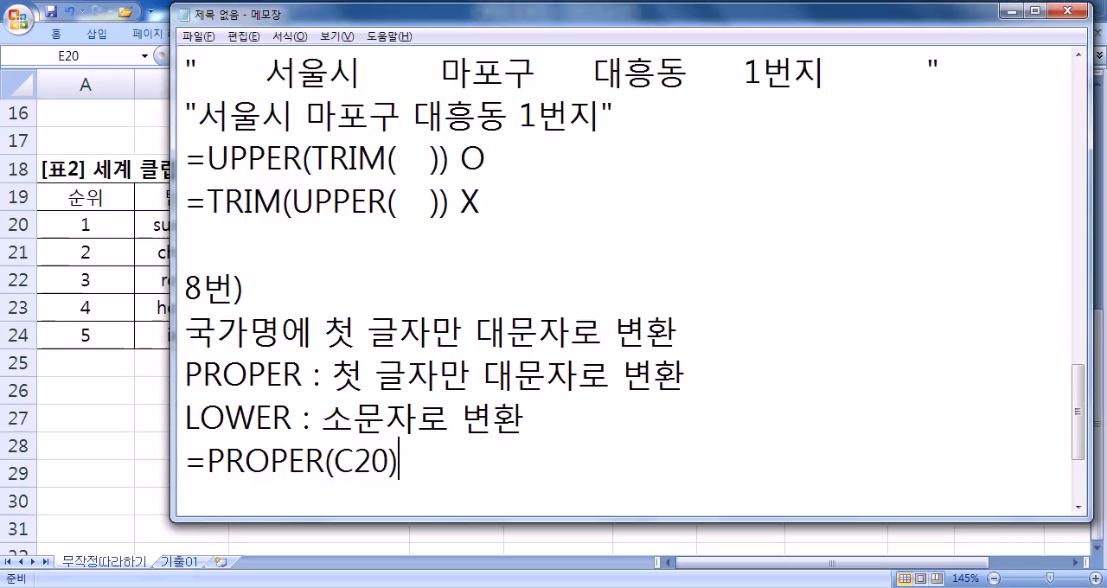
{"action": "key", "text": "Return"}
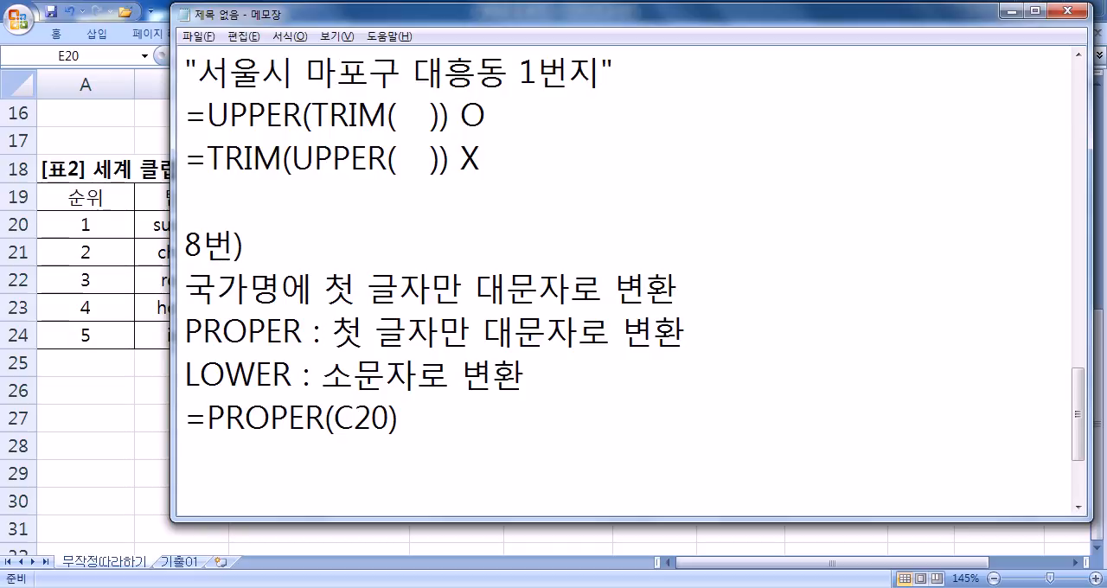
- Switch to Excel and examine the built-in function descriptions of LOWER and UPPER while starting a formula in E20
{"action": "key", "text": "alt+Tab"}
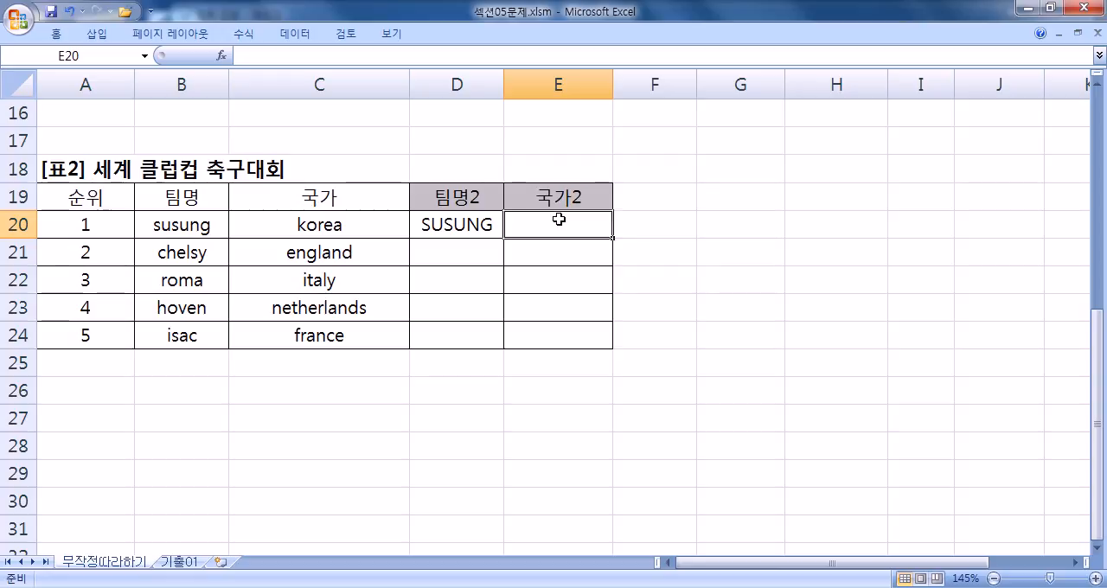
{"action": "type", "text": "=LO"}
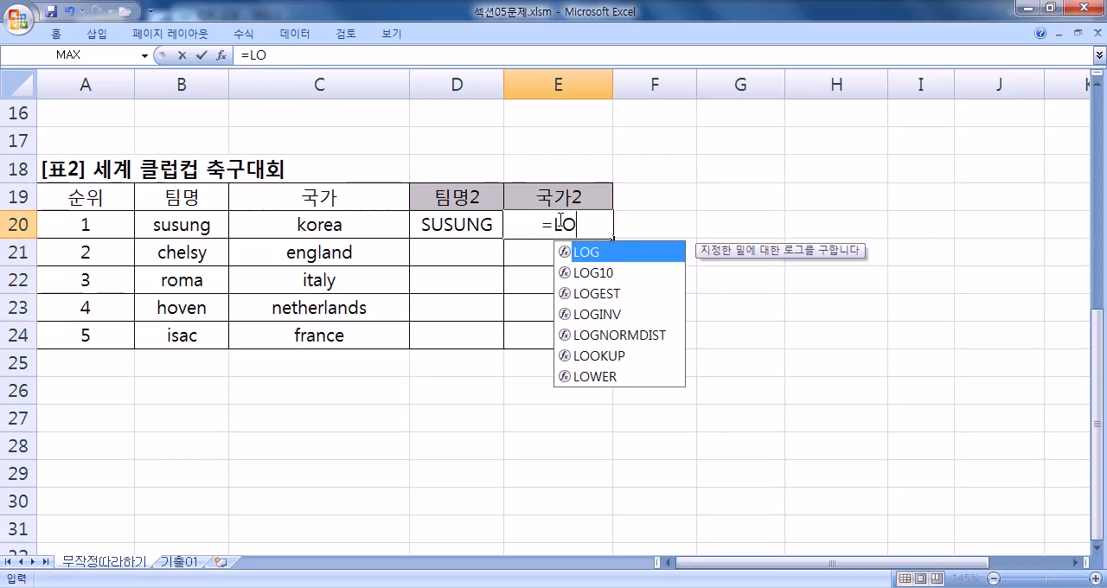
{"action": "type", "text": "W"}
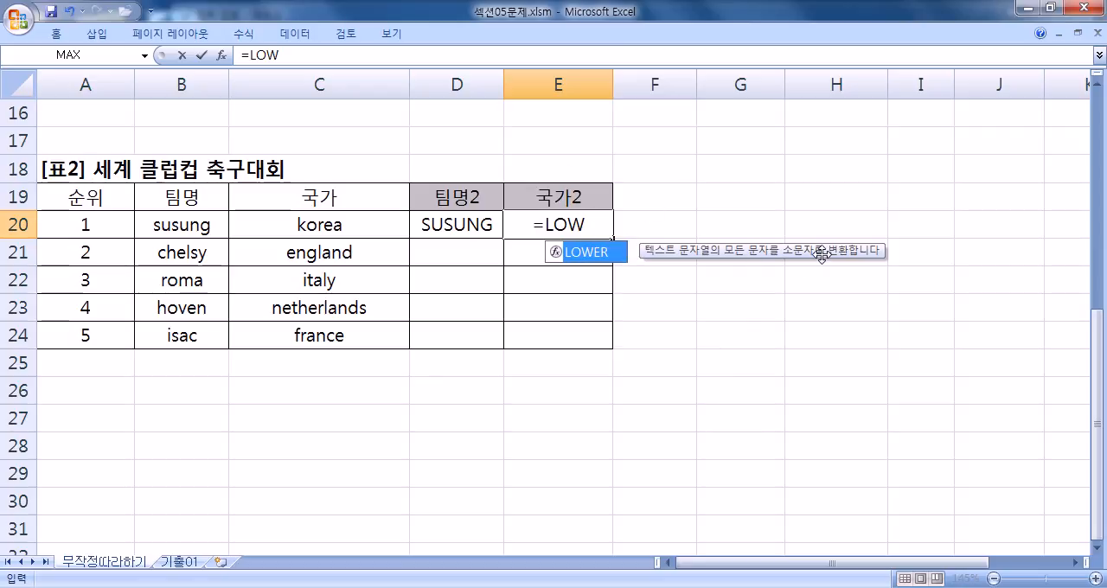
{"action": "key", "text": "BackSpace"}
{"action": "key", "text": "BackSpace"}
{"action": "key", "text": "BackSpace"}
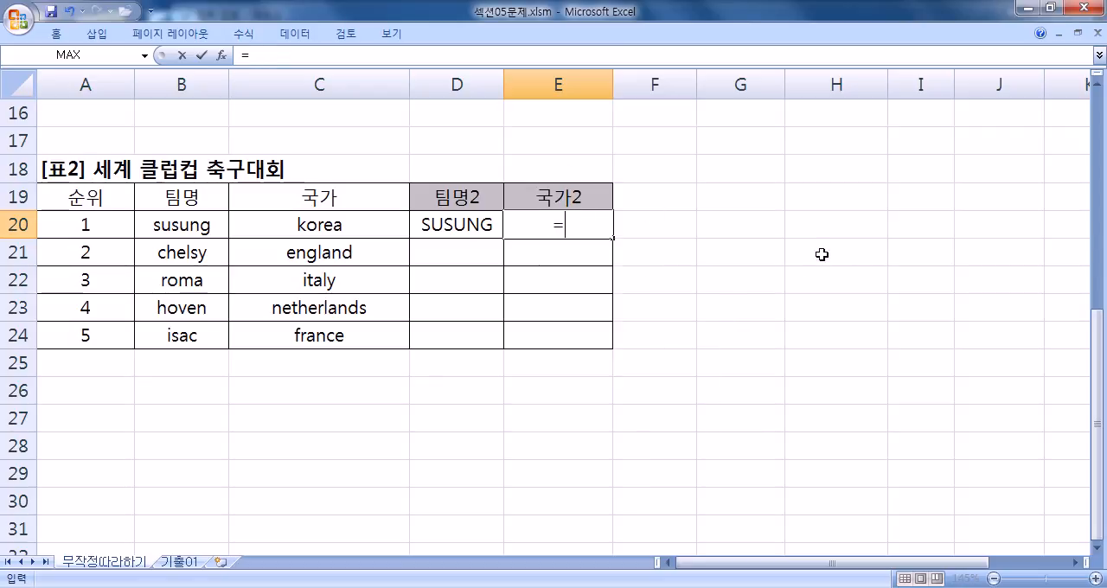
{"action": "type", "text": "UPPER"}
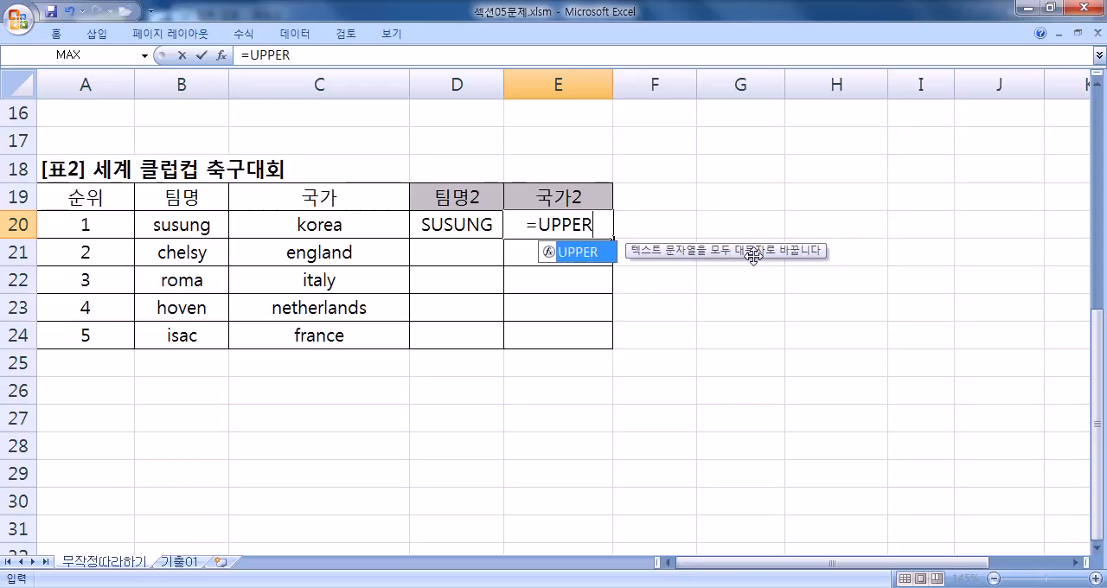
{"action": "key", "text": "BackSpace"}
{"action": "key", "text": "BackSpace"}
{"action": "key", "text": "BackSpace"}
{"action": "key", "text": "BackSpace"}
{"action": "key", "text": "BackSpace"}
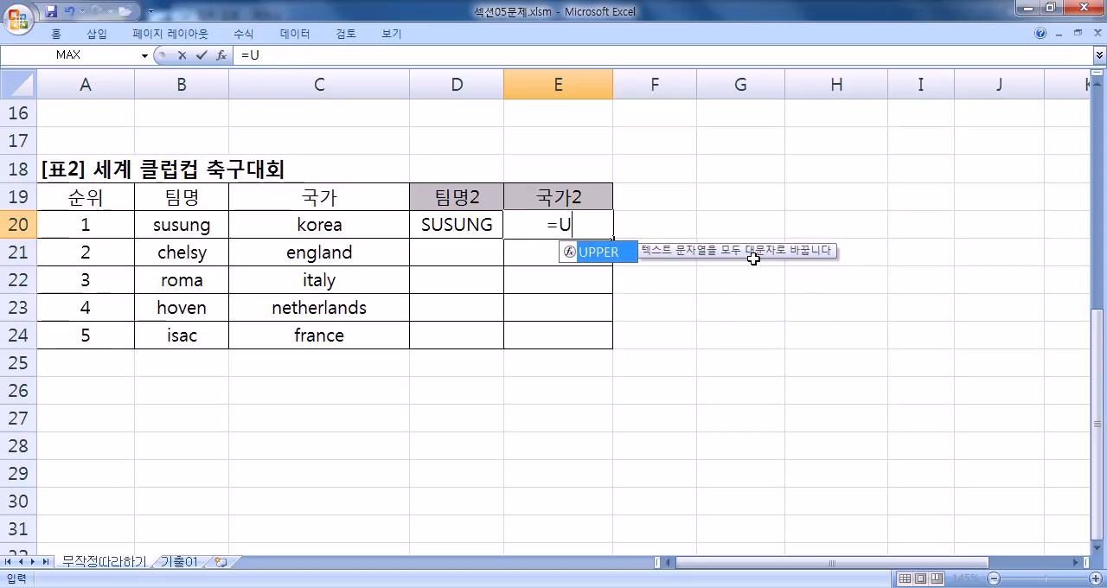
- Enter =PROPER(C20) in E20 for the first country's 국가2
{"action": "type", "text": "PRO"}
{"action": "key", "text": "Down"}
{"action": "key", "text": "Down"}
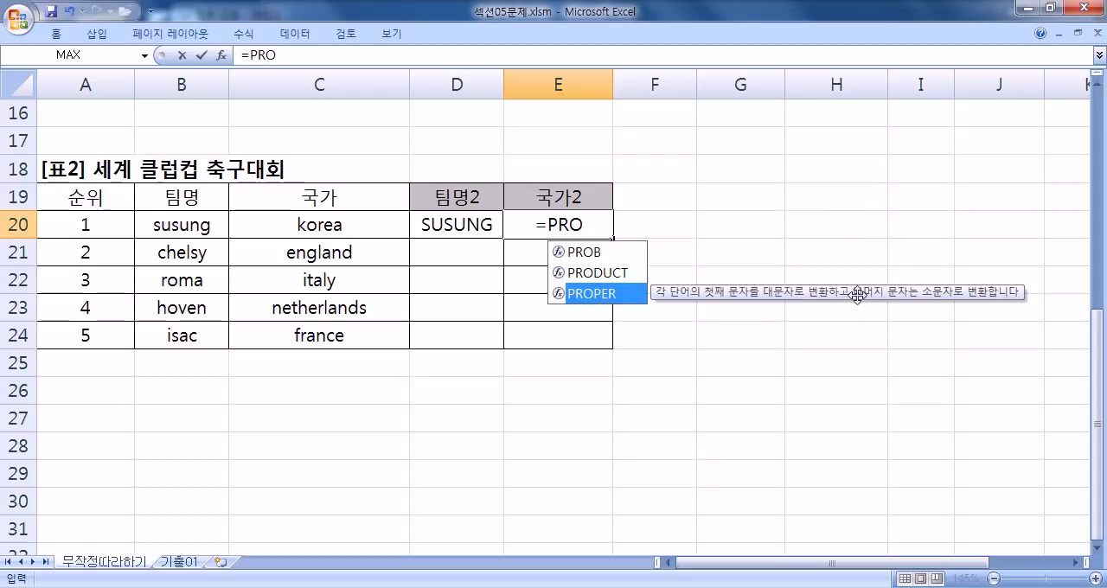
{"action": "double_click", "coordinate": [605, 294]}
{"action": "left_click", "coordinate": [317, 220]}
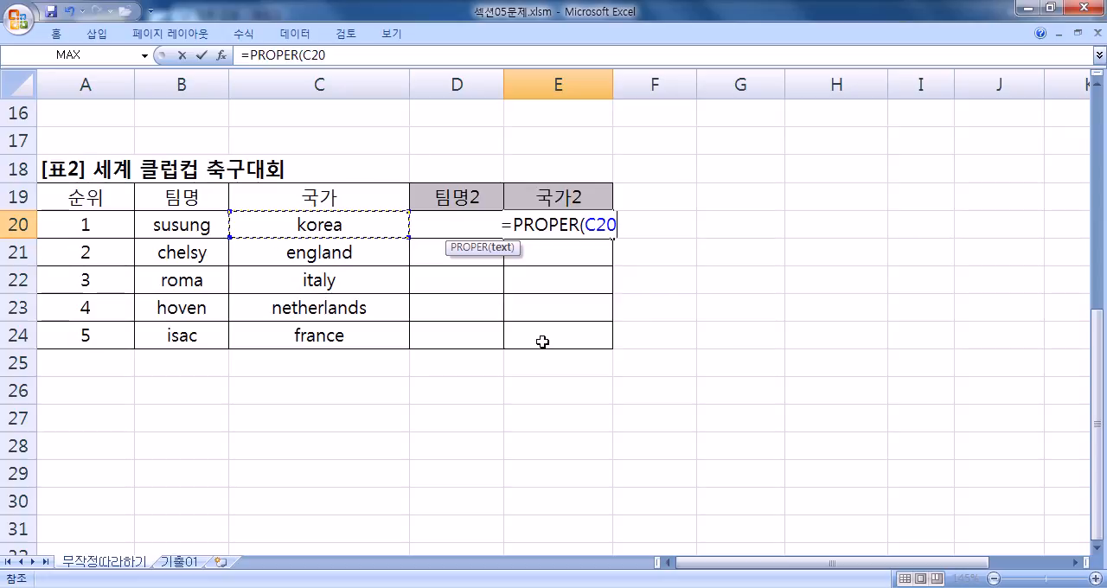
{"action": "key", "text": "Return"}
- Reopen the PROPER formula in E20 for examination
{"action": "left_click", "coordinate": [557, 224]}
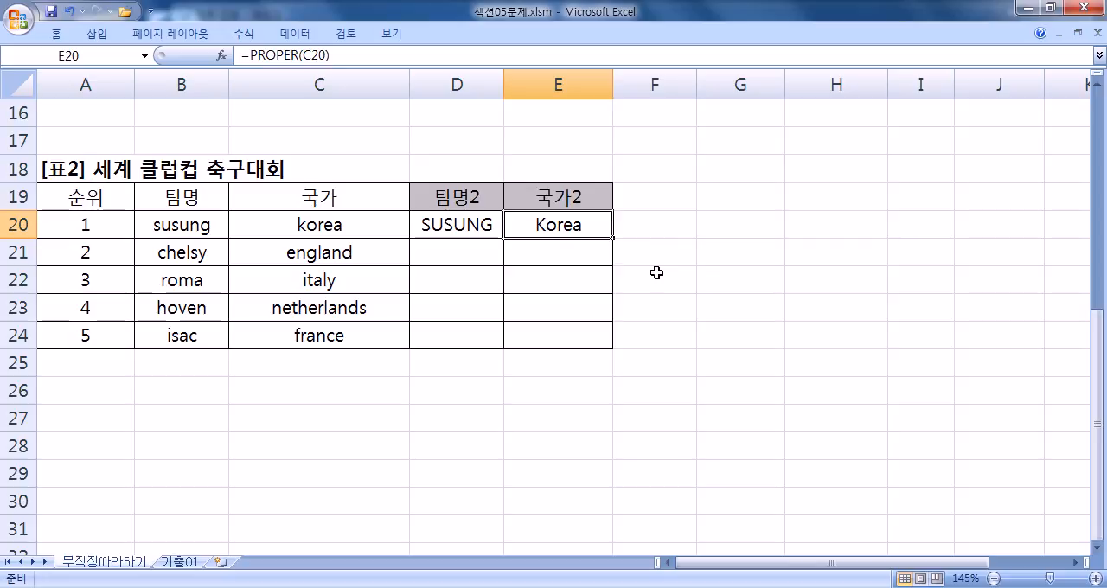
{"action": "key", "text": "F2"}
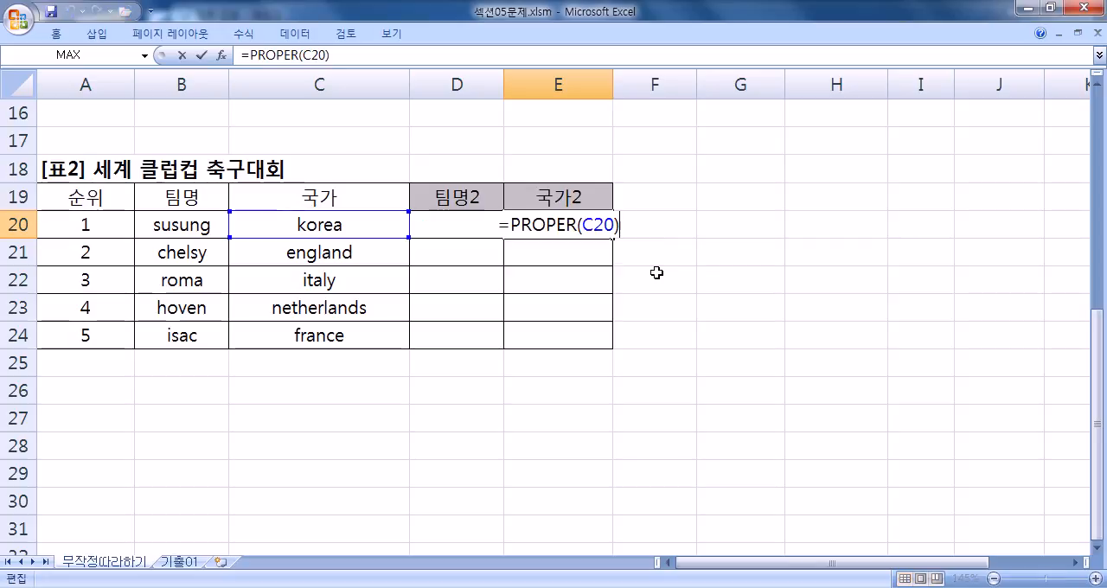
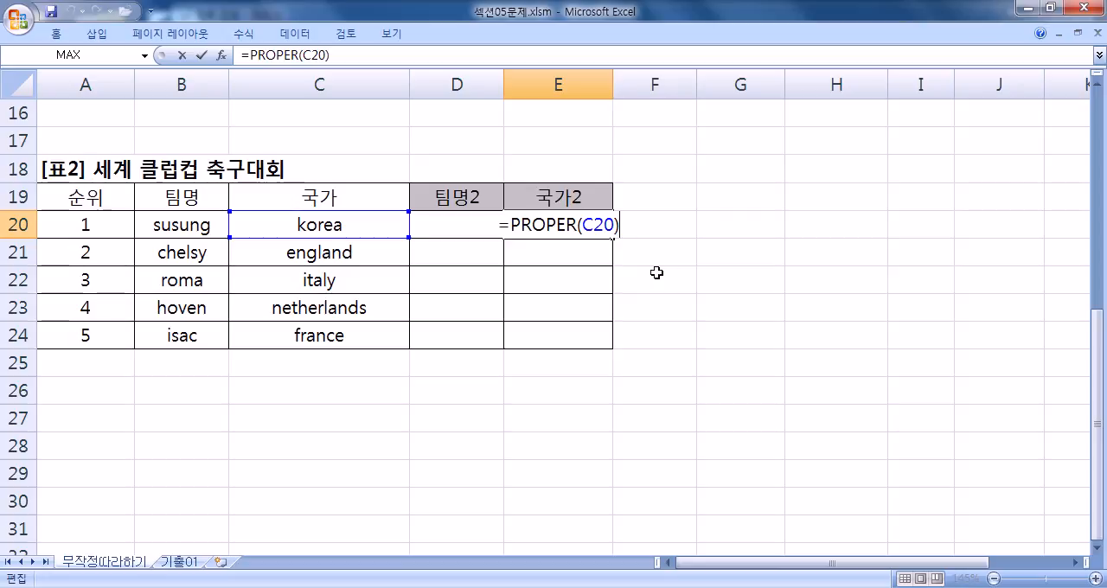
- Close the PROPER formula in E20 and fill the formulas in D20:E20 down together to row 24
{"action": "key", "text": "Return"}
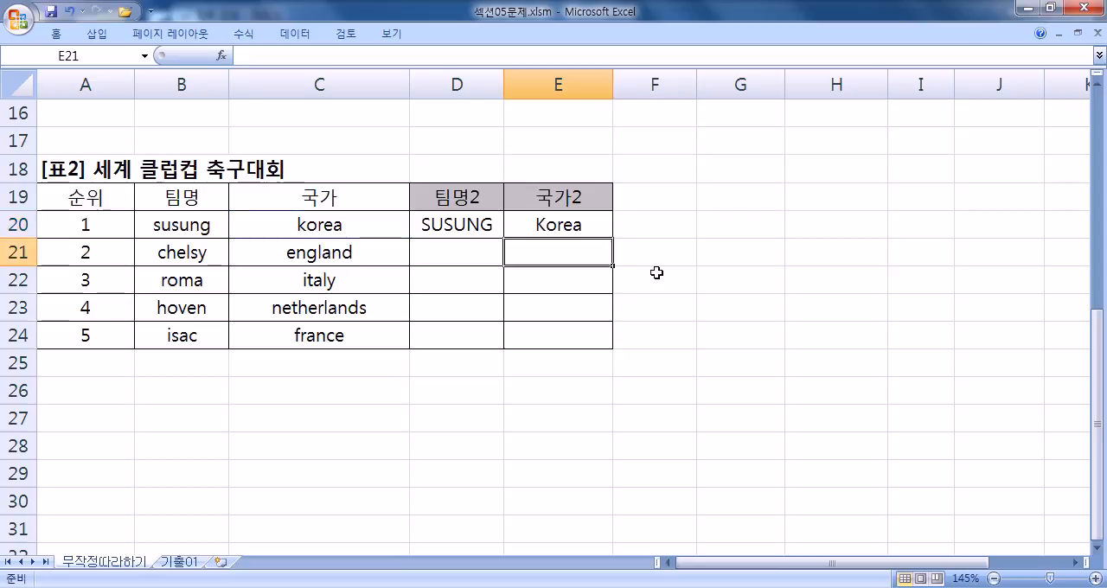
{"action": "left_click", "coordinate": [457, 227]}
{"action": "left_click", "coordinate": [518, 227]}
{"action": "left_click_drag", "start_coordinate": [462, 227], "coordinate": [566, 227]}
{"action": "left_click_drag", "start_coordinate": [467, 227], "coordinate": [546, 224]}
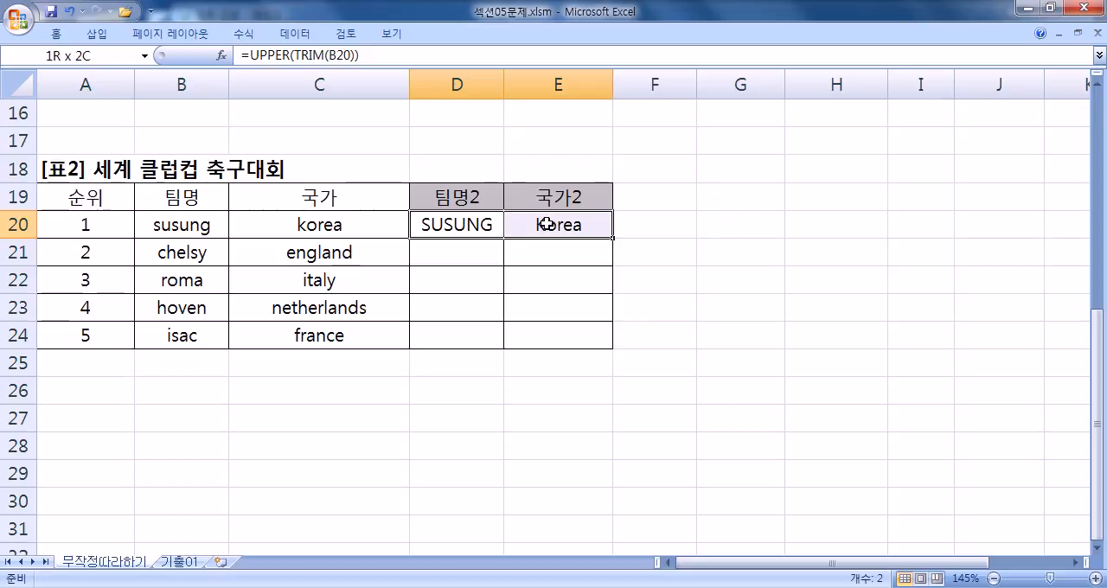
{"action": "double_click", "coordinate": [613, 239]}
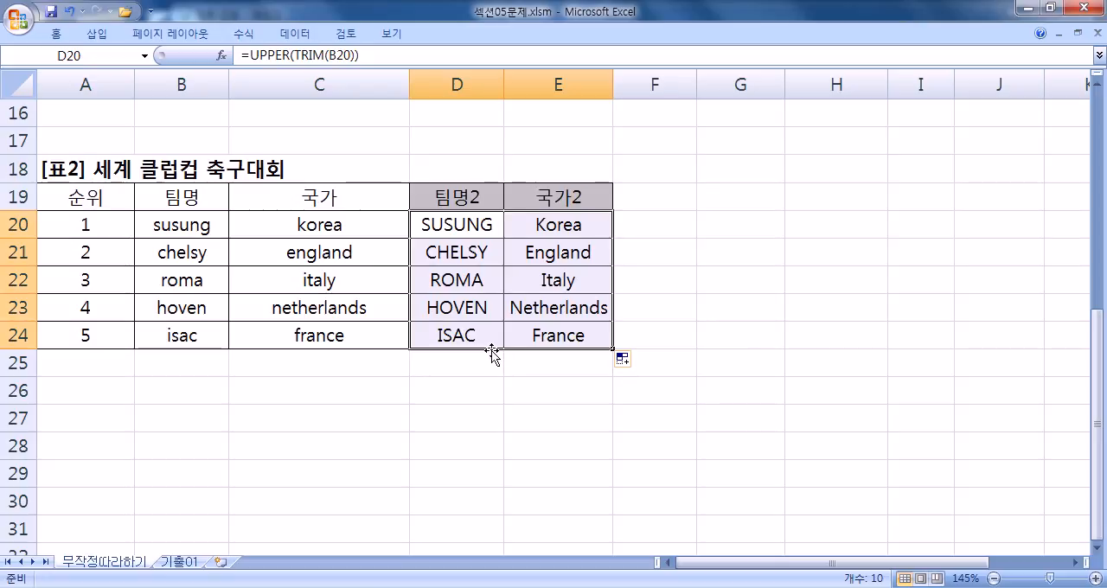
- Clear the filled formulas from D21:E24, keeping the first row's formulas
{"action": "left_click", "coordinate": [469, 220]}
{"action": "left_click_drag", "start_coordinate": [470, 250], "coordinate": [519, 334]}
{"action": "key", "text": "Delete"}
- Fill the 팀명2 formula in D20 and the 국가2 formula in E20 down to row 24, one column at a time
{"action": "left_click", "coordinate": [480, 222]}
{"action": "left_click", "coordinate": [500, 249]}
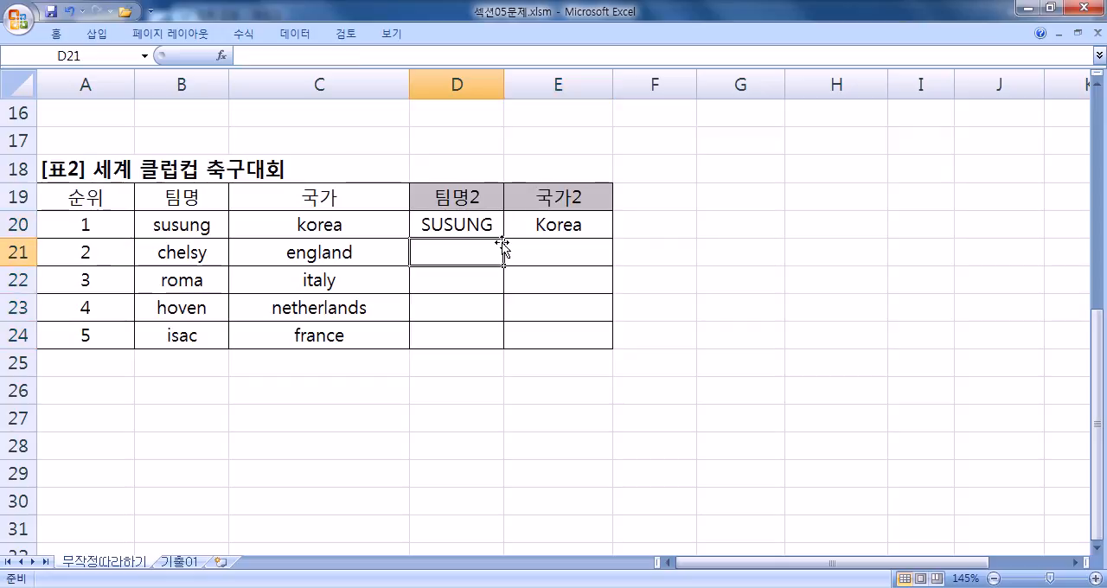
{"action": "left_click", "coordinate": [499, 230]}
{"action": "left_click", "coordinate": [506, 233]}
{"action": "left_click", "coordinate": [493, 230]}
{"action": "double_click", "coordinate": [504, 239]}
{"action": "left_click", "coordinate": [573, 230]}
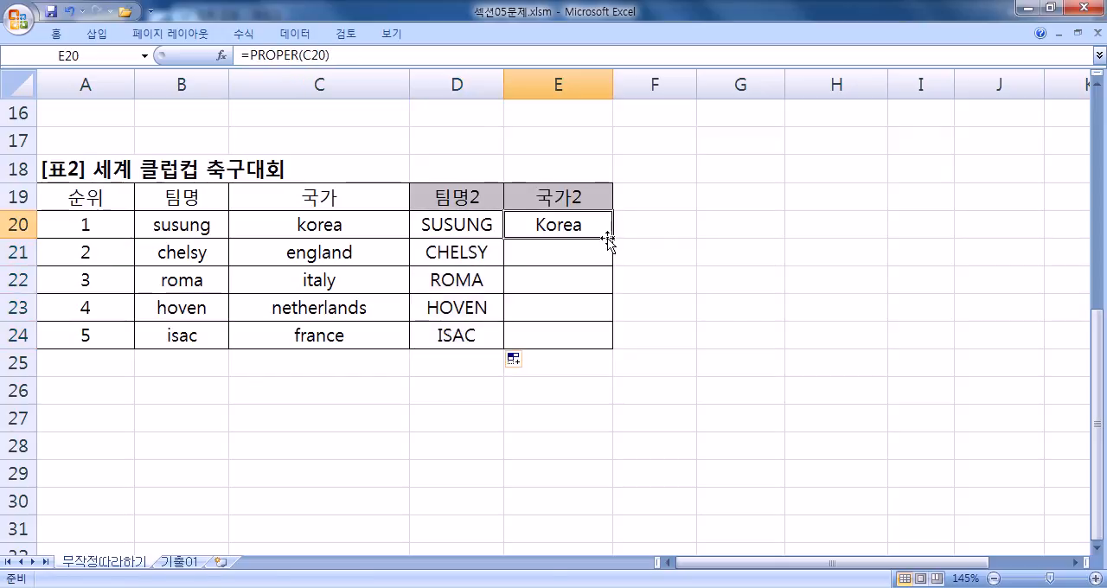
{"action": "double_click", "coordinate": [612, 239]}
- Clear D21:E24 again and refill both columns down to row 24 in one go from D20:E20
{"action": "left_click_drag", "start_coordinate": [468, 256], "coordinate": [545, 338]}
{"action": "key", "text": "Delete"}
{"action": "left_click_drag", "start_coordinate": [459, 234], "coordinate": [602, 344]}
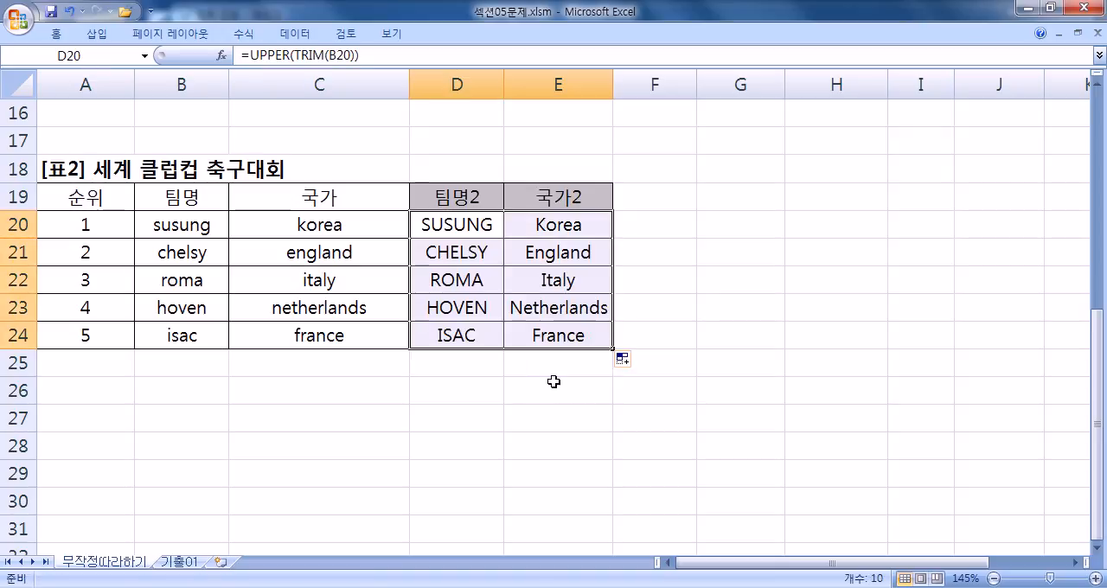
{"action": "left_click", "coordinate": [508, 391]}
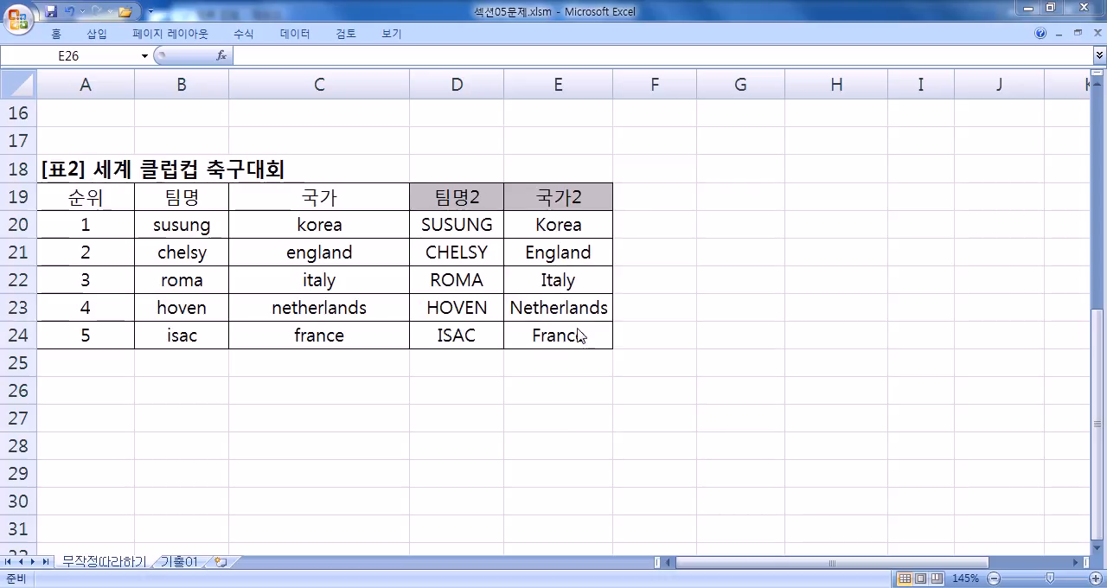
- Clear the formula in D15 under 기말 : 90이상인 학생수 in [표1]
{"action": "scroll", "coordinate": [497, 442], "scroll_direction": "up", "scroll_amount": 5}
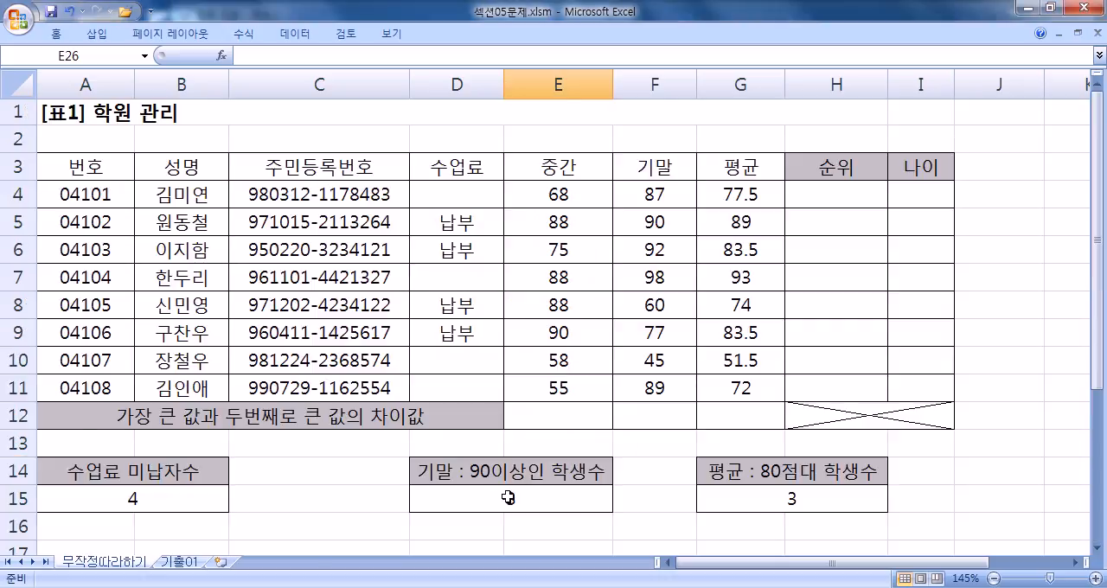
{"action": "left_click", "coordinate": [482, 501]}
{"action": "key", "text": "Delete"}
- Insert the COUNTIF function into D15 through the function wizard, choosing it from the 모두 category
{"action": "scroll", "coordinate": [485, 485], "scroll_direction": "down", "scroll_amount": 2}
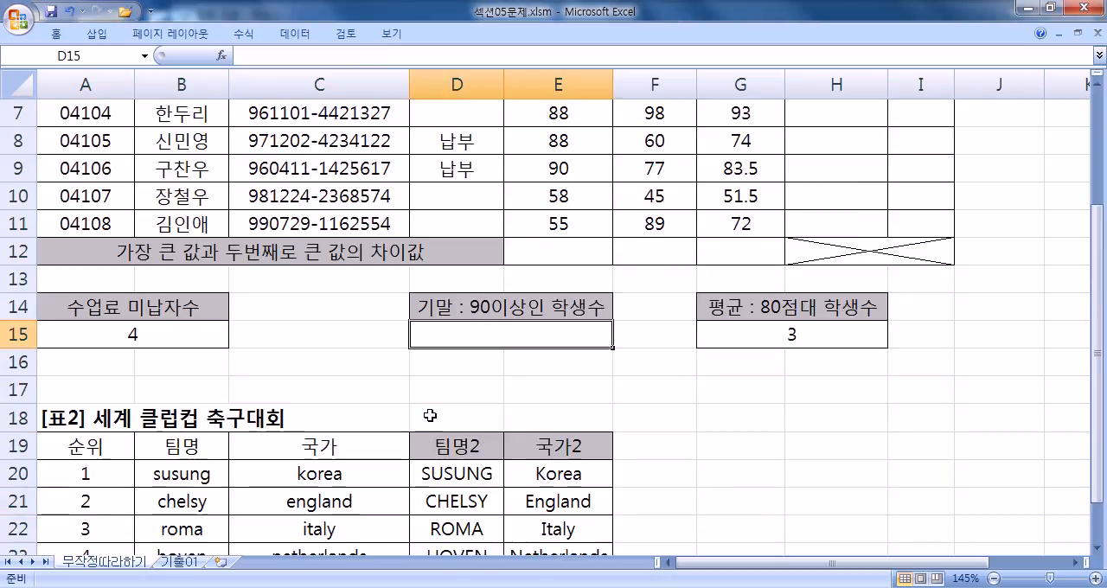
{"action": "left_click", "coordinate": [223, 56]}
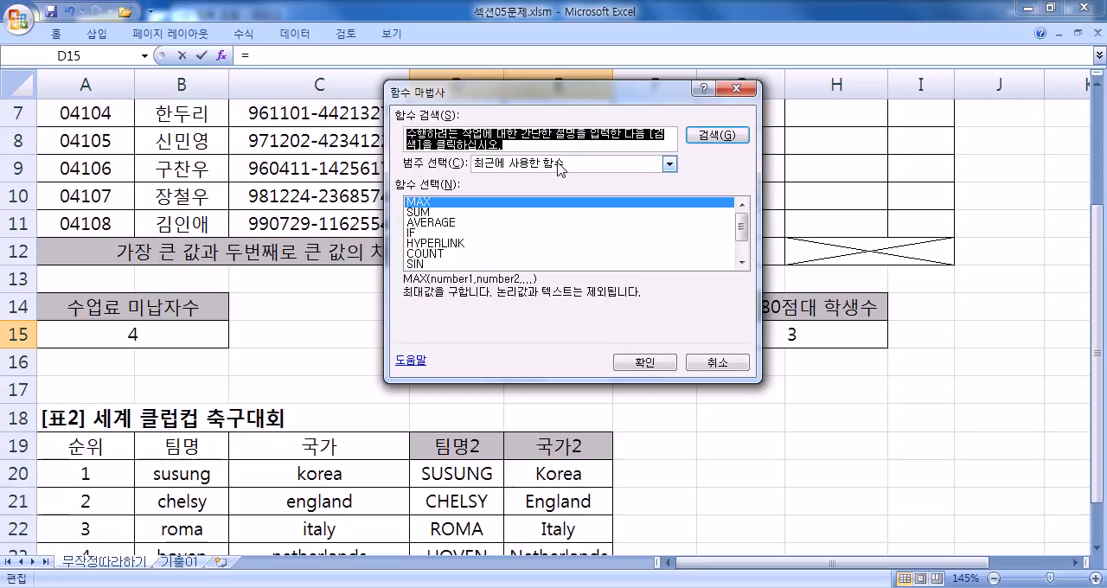
{"action": "left_click", "coordinate": [561, 167]}
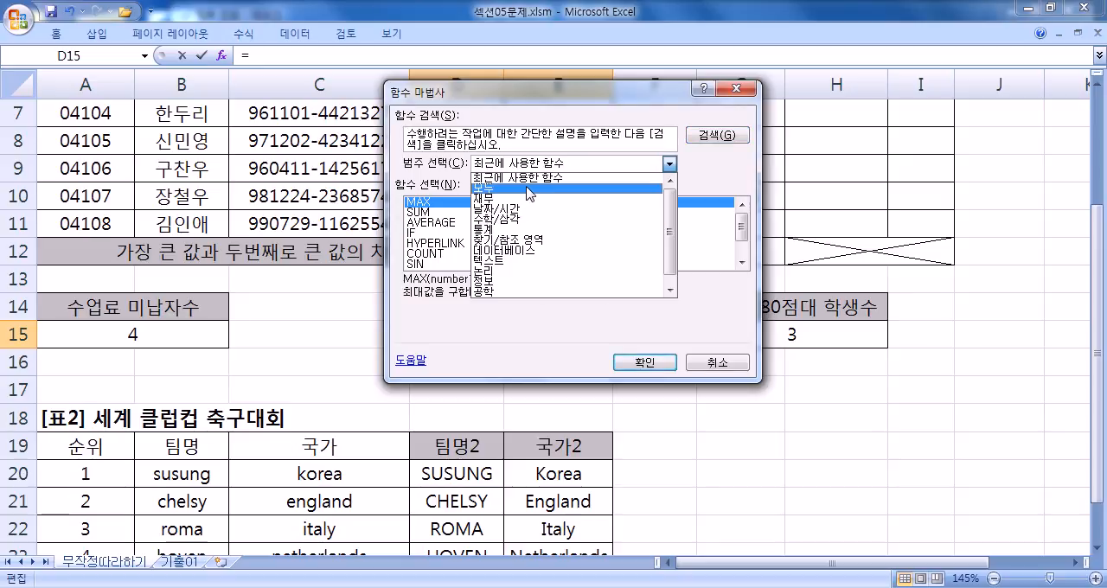
{"action": "left_click", "coordinate": [527, 188]}
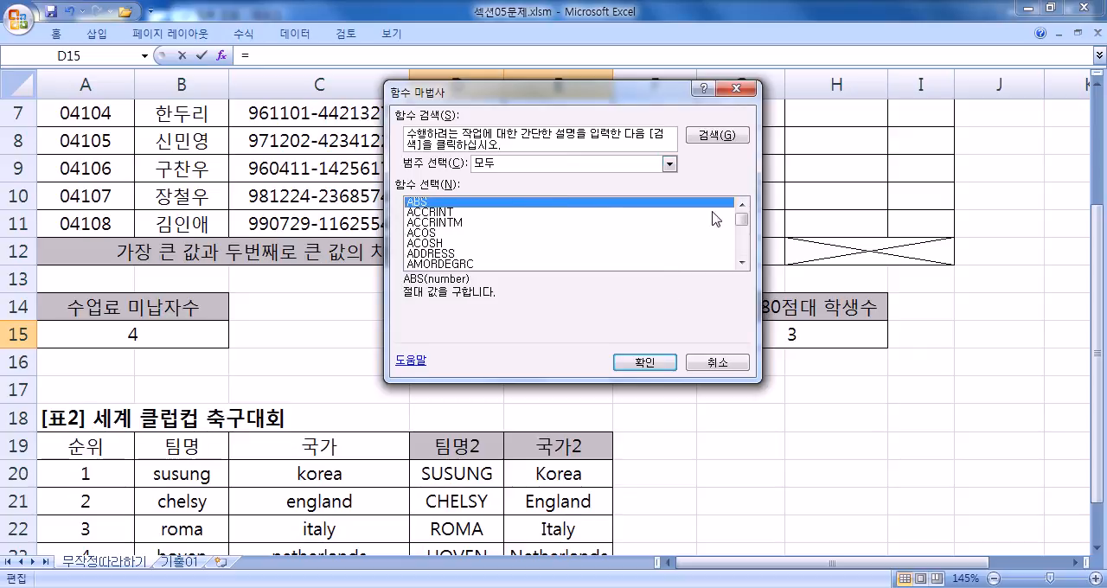
{"action": "left_click_drag", "start_coordinate": [746, 217], "coordinate": [744, 224]}
{"action": "scroll", "coordinate": [504, 241], "scroll_direction": "up", "scroll_amount": 6}
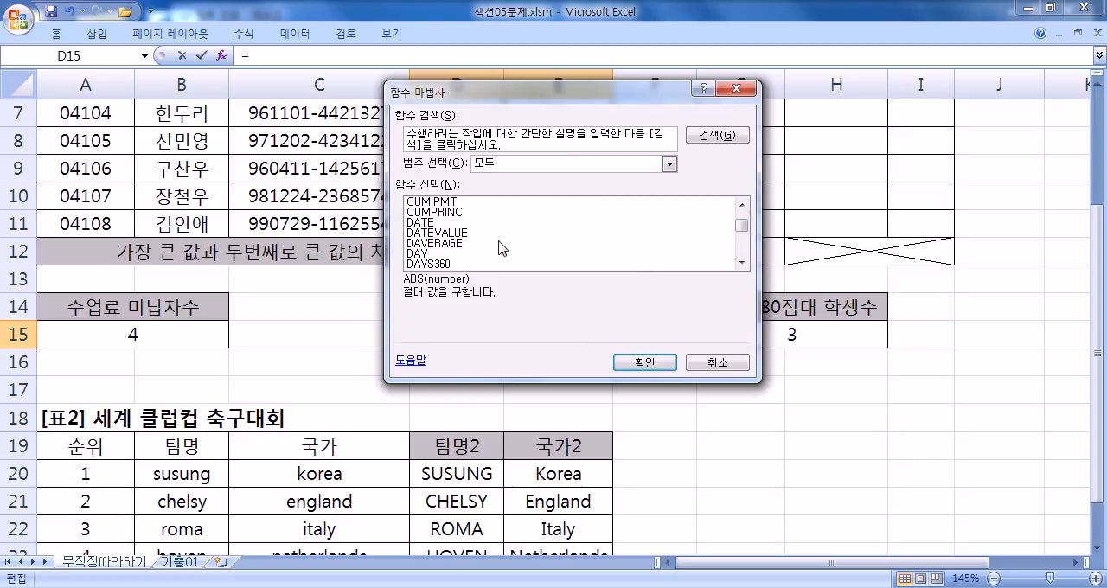
{"action": "scroll", "coordinate": [458, 249], "scroll_direction": "up", "scroll_amount": 3}
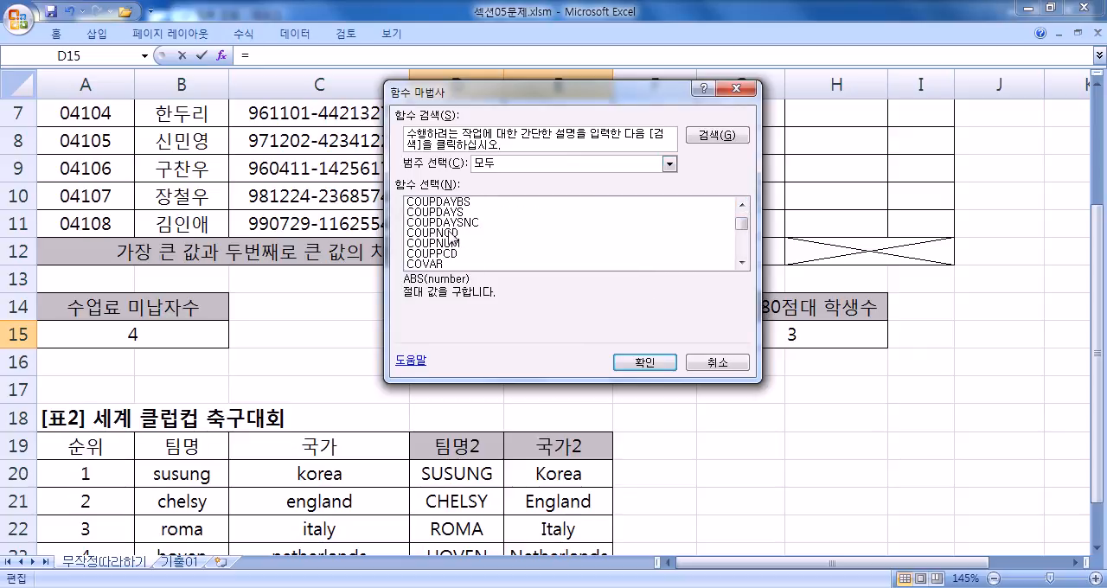
{"action": "scroll", "coordinate": [432, 251], "scroll_direction": "up", "scroll_amount": 1}
{"action": "left_click", "coordinate": [441, 212]}
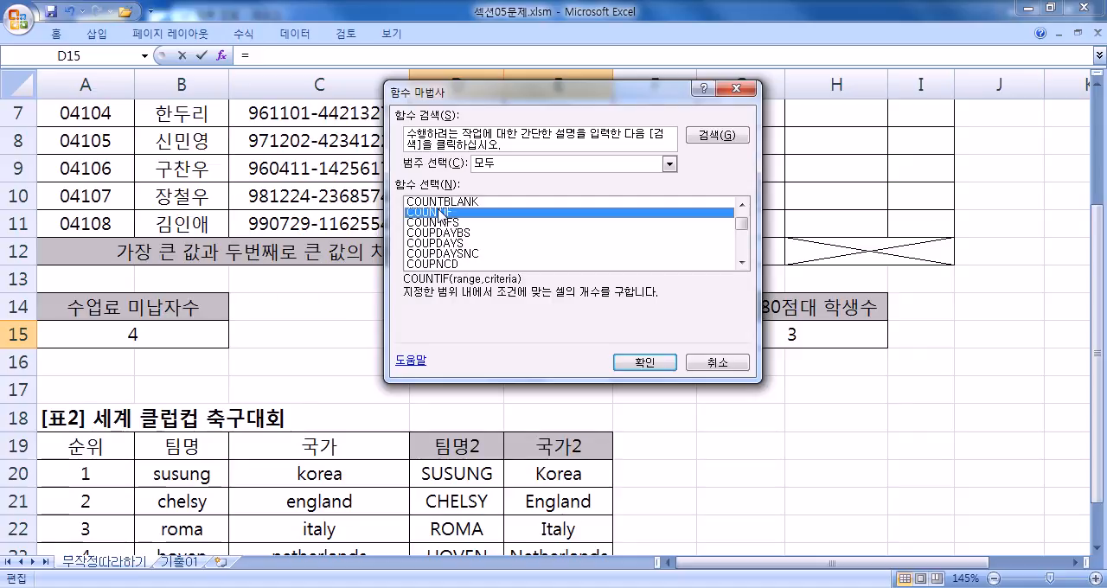
{"action": "left_click", "coordinate": [645, 362]}
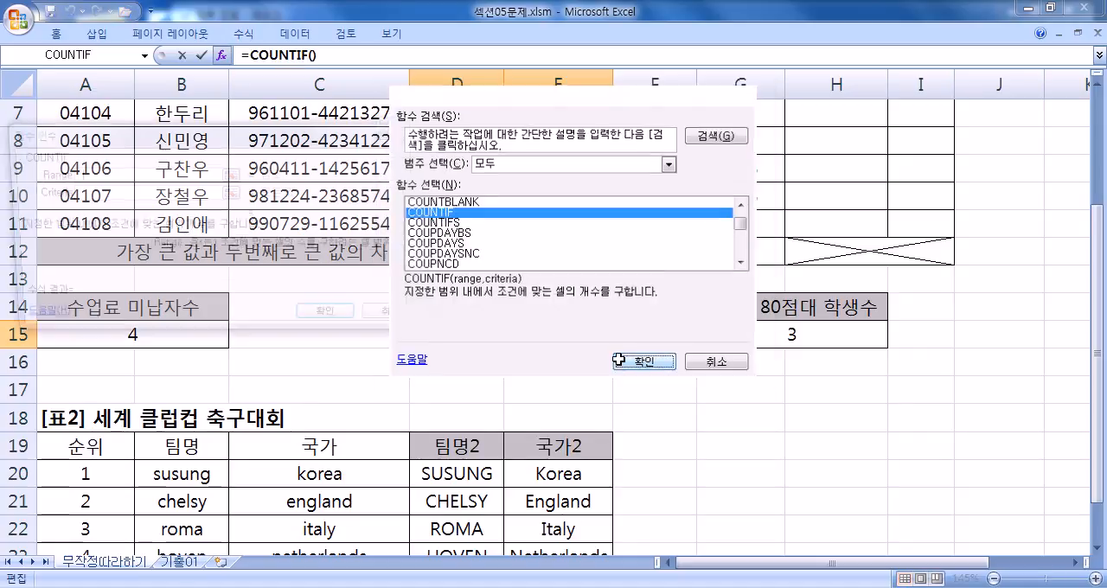
- Set COUNTIF's range to the 기말 scores F4:F11 and its criteria to >=90, and enter the formula in D15
{"action": "left_click_drag", "start_coordinate": [325, 151], "coordinate": [866, 278]}
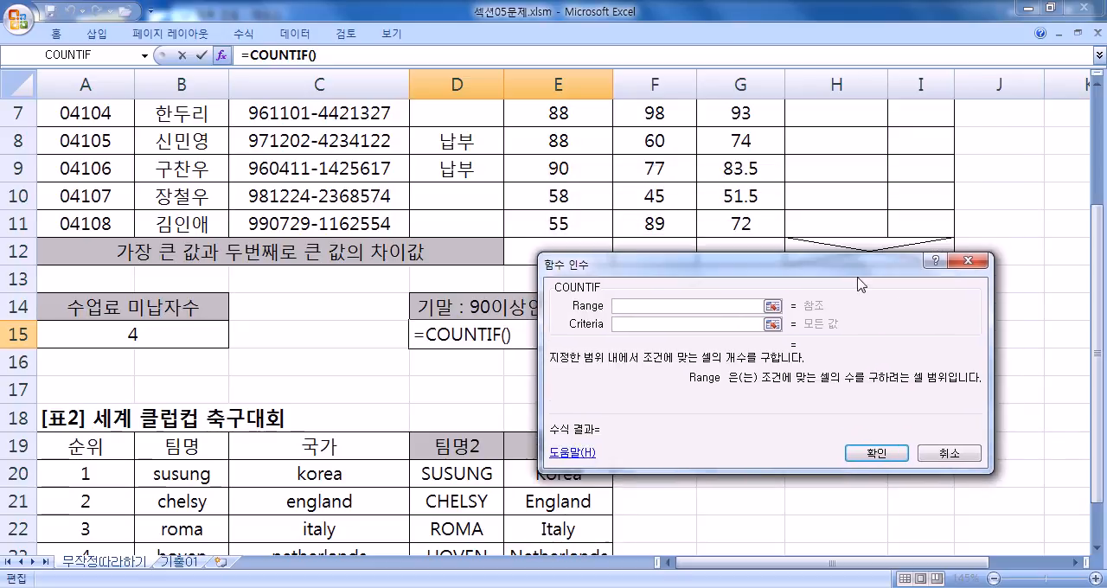
{"action": "scroll", "coordinate": [554, 281], "scroll_direction": "up", "scroll_amount": 2}
{"action": "left_click_drag", "start_coordinate": [620, 270], "coordinate": [824, 166]}
{"action": "left_click_drag", "start_coordinate": [634, 190], "coordinate": [638, 388]}
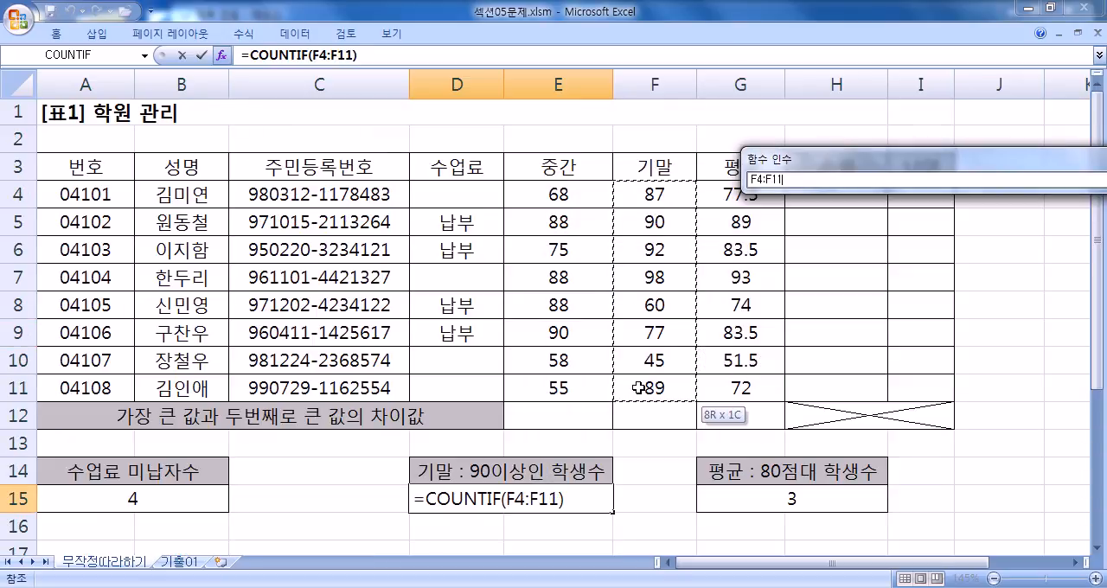
{"action": "left_click", "coordinate": [835, 219]}
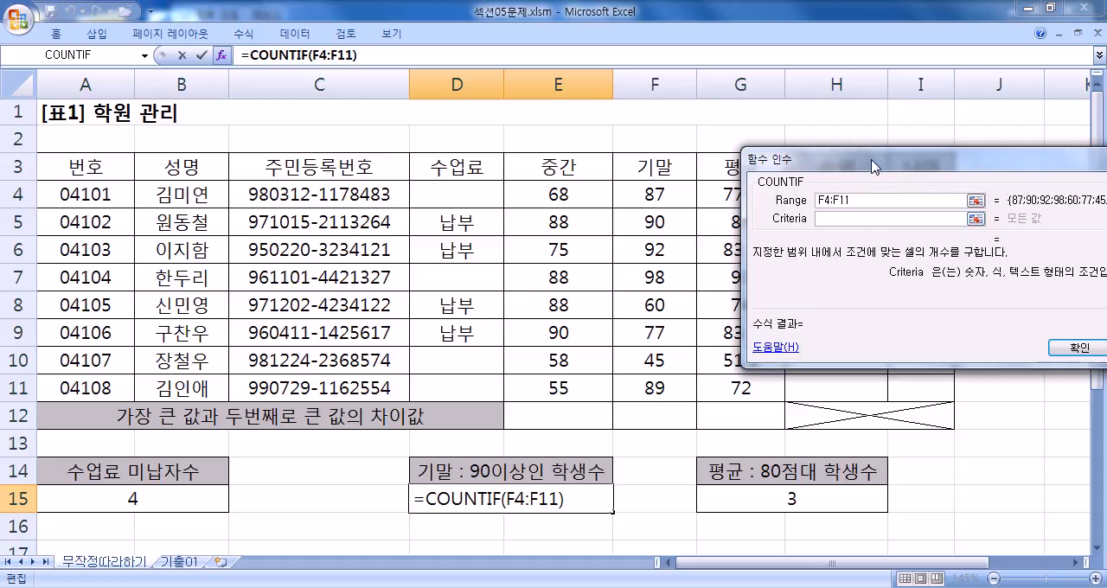
{"action": "left_click_drag", "start_coordinate": [871, 167], "coordinate": [783, 111]}
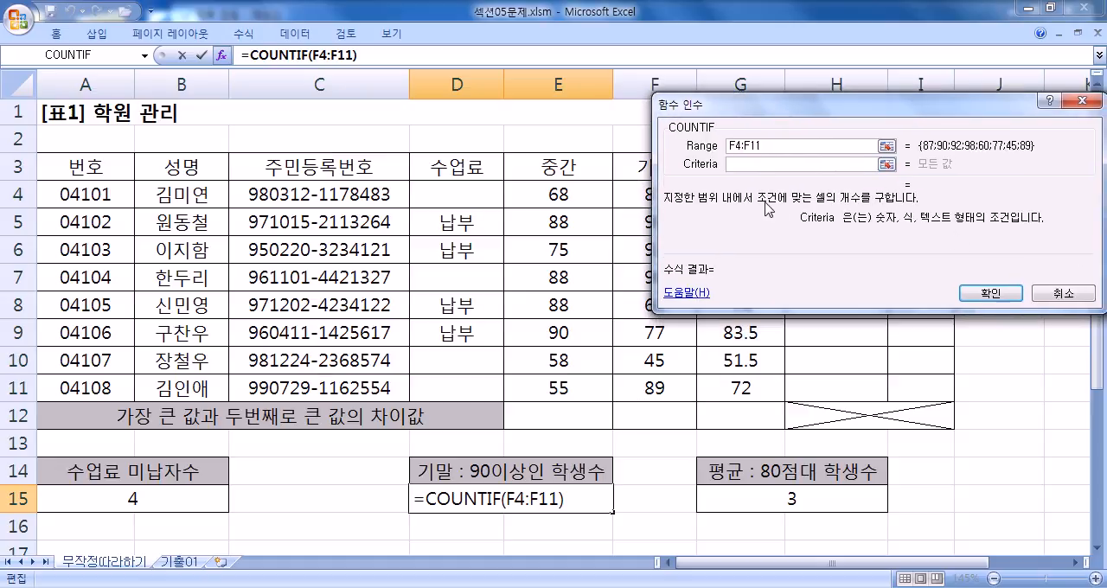
{"action": "type", "text": ">=90"}
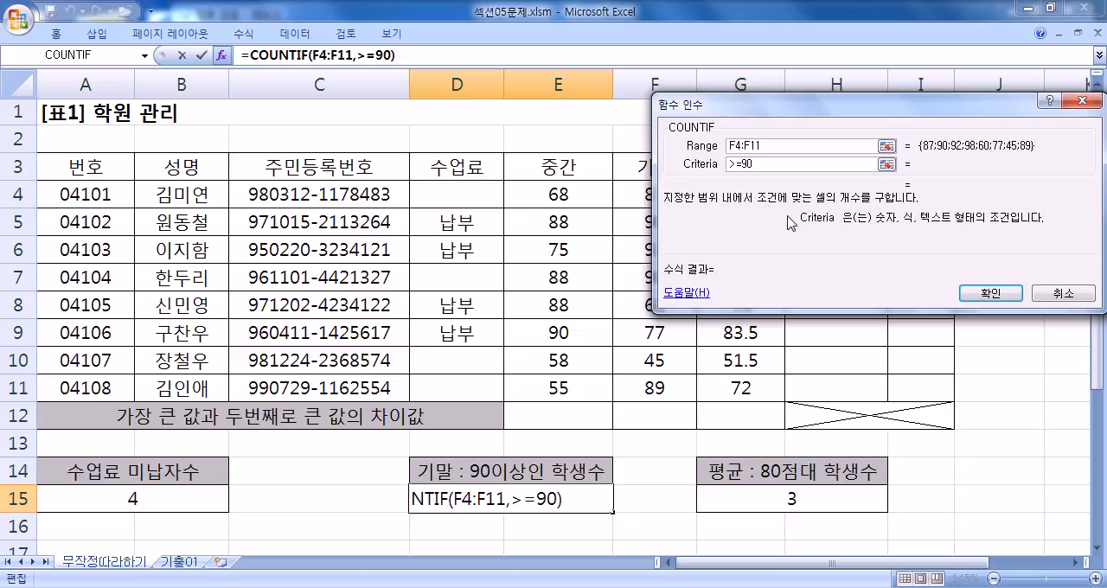
{"action": "left_click", "coordinate": [1007, 292]}
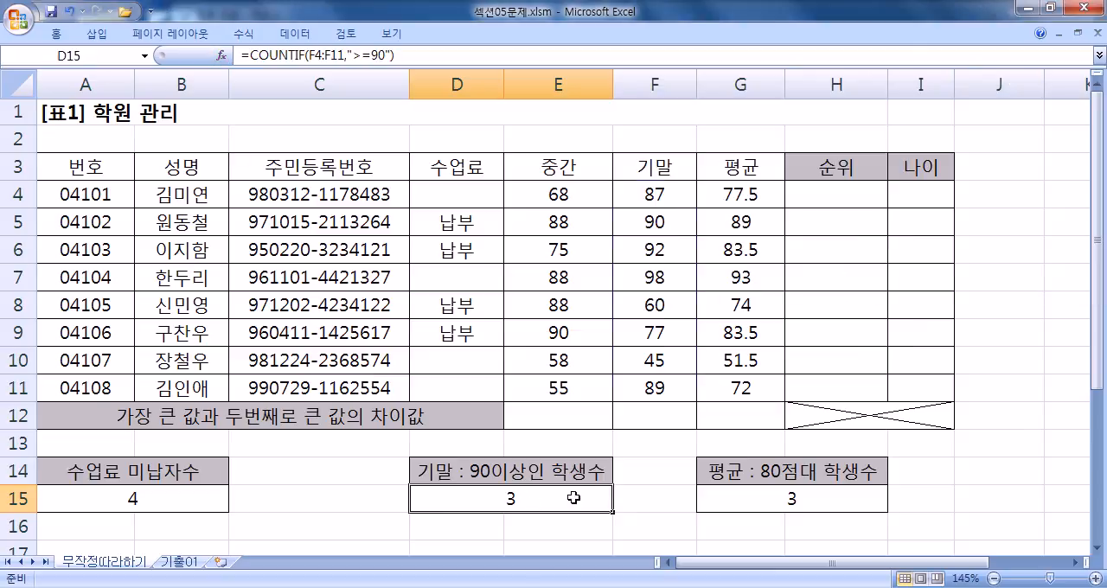
- Examine the COUNTIF formula and its function arguments in D15, and clear the cell
{"action": "double_click", "coordinate": [523, 501]}
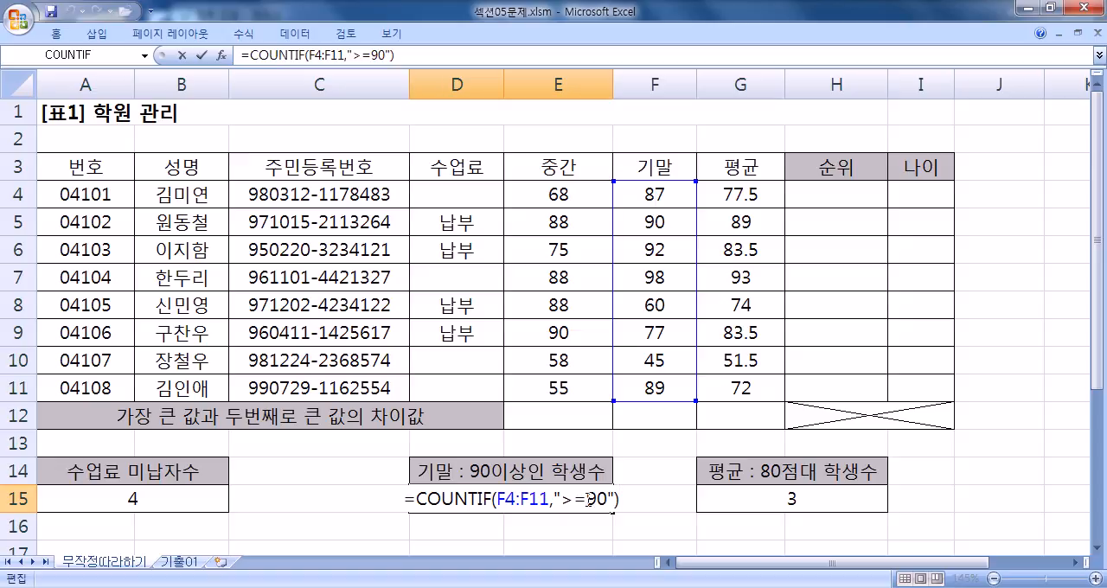
{"action": "key", "text": "Escape"}
{"action": "left_click", "coordinate": [223, 55]}
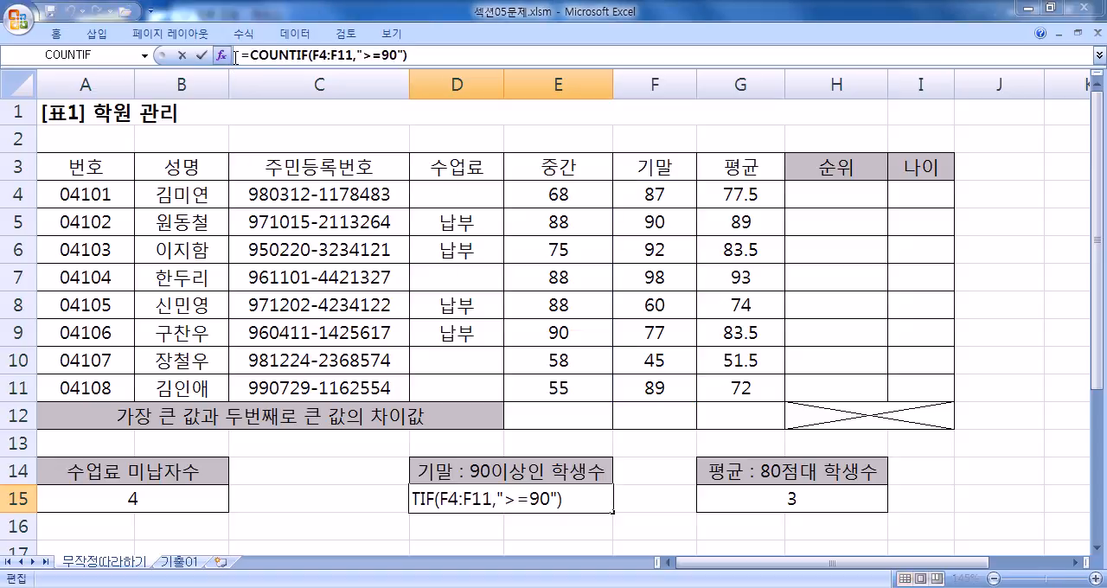
{"action": "left_click_drag", "start_coordinate": [305, 141], "coordinate": [917, 213]}
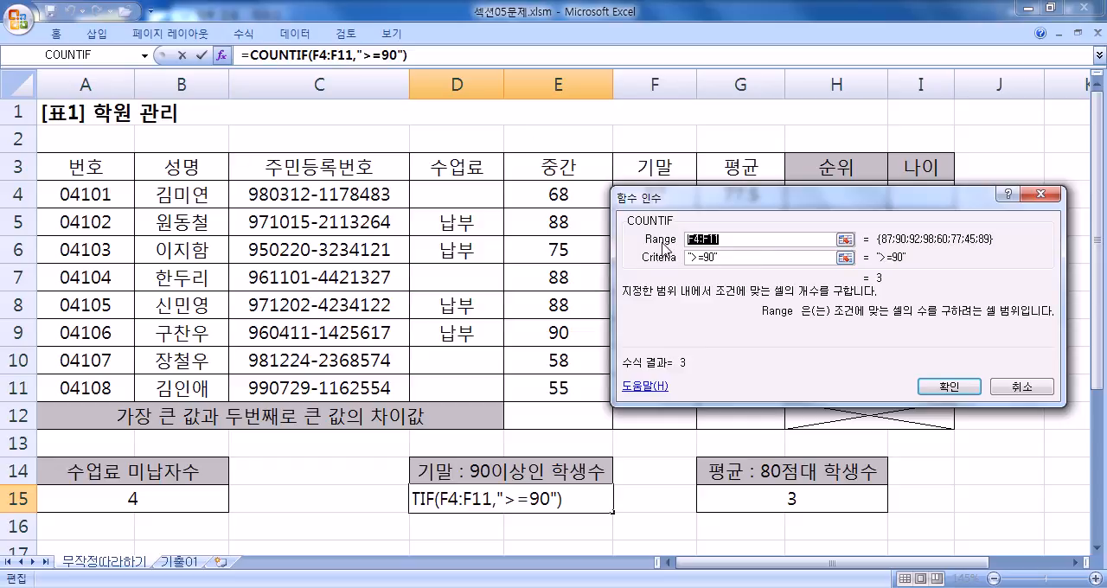
{"action": "key", "text": "Return"}
{"action": "key", "text": "Delete"}
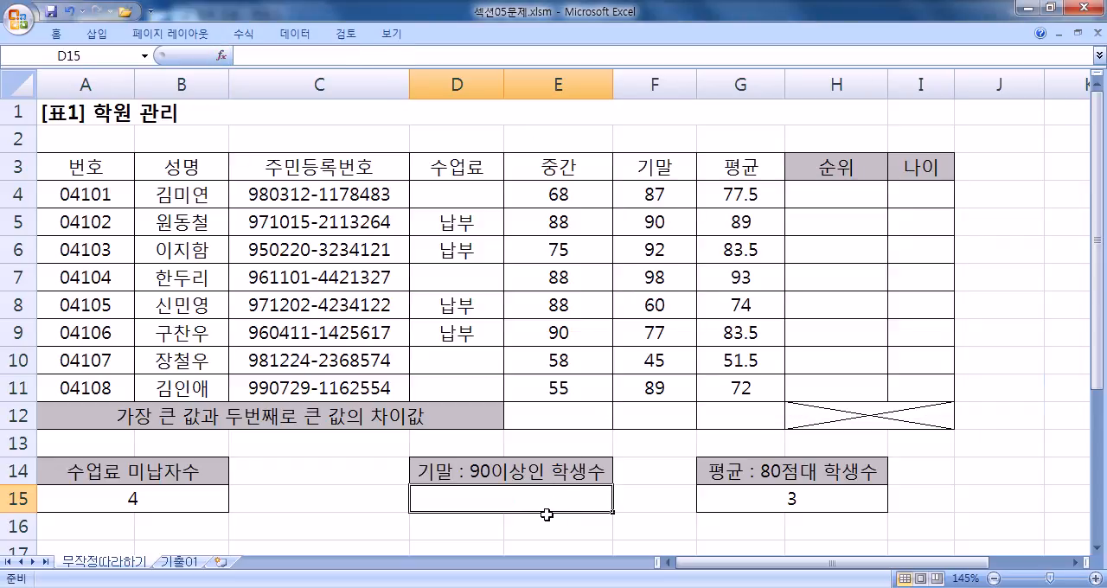
- Start =COUNTIF( in D15, bring up its function arguments dialog for examination and cancel it
{"action": "scroll", "coordinate": [540, 478], "scroll_direction": "down", "scroll_amount": 1}
{"action": "type", "text": "=COUNTIF"}
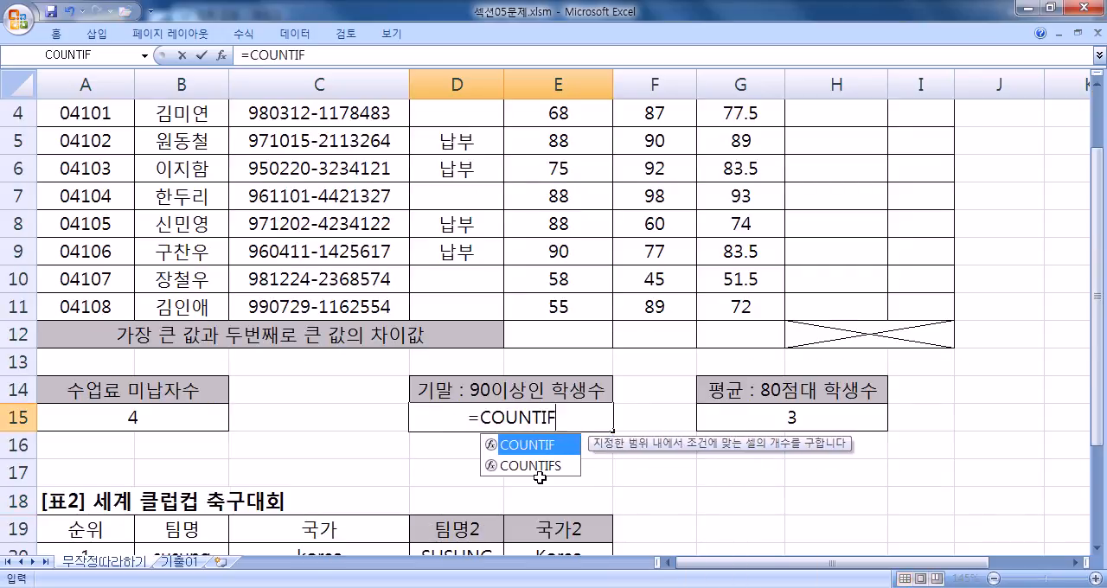
{"action": "type", "text": "("}
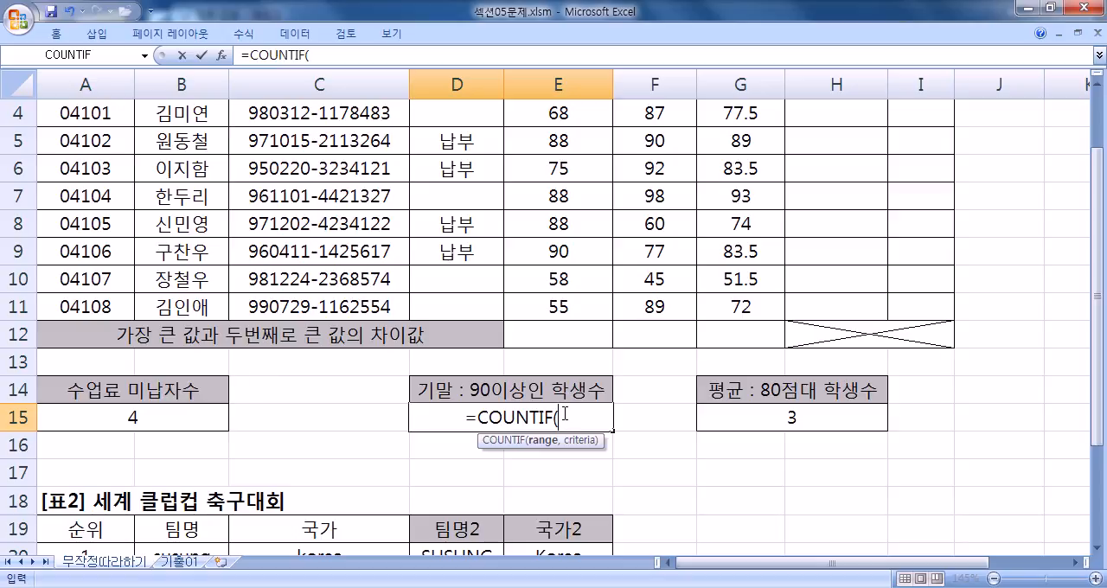
{"action": "left_click", "coordinate": [222, 54]}
{"action": "left_click_drag", "start_coordinate": [268, 135], "coordinate": [928, 159]}
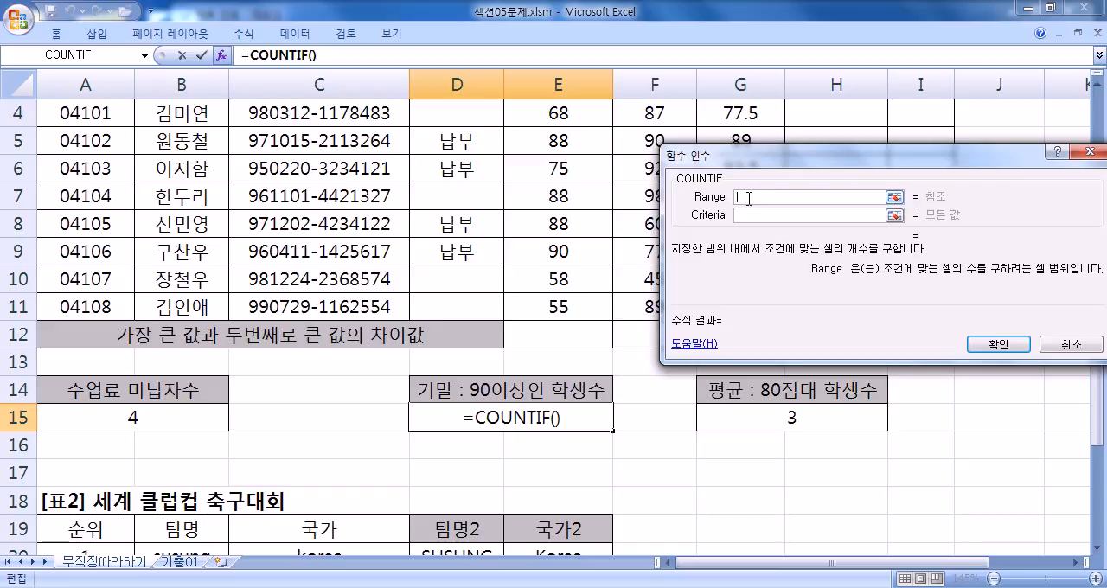
{"action": "key", "text": "Escape"}
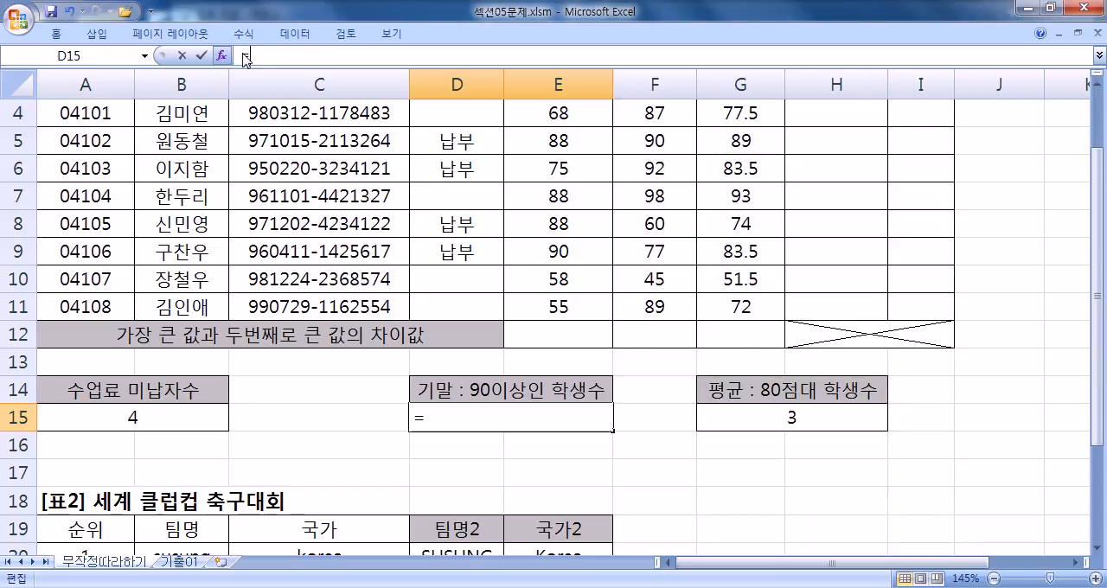
- Find COUNTIF again in the function wizard's 모두 list for D15 and cancel the entry
{"action": "left_click", "coordinate": [223, 55]}
{"action": "left_click", "coordinate": [437, 244]}
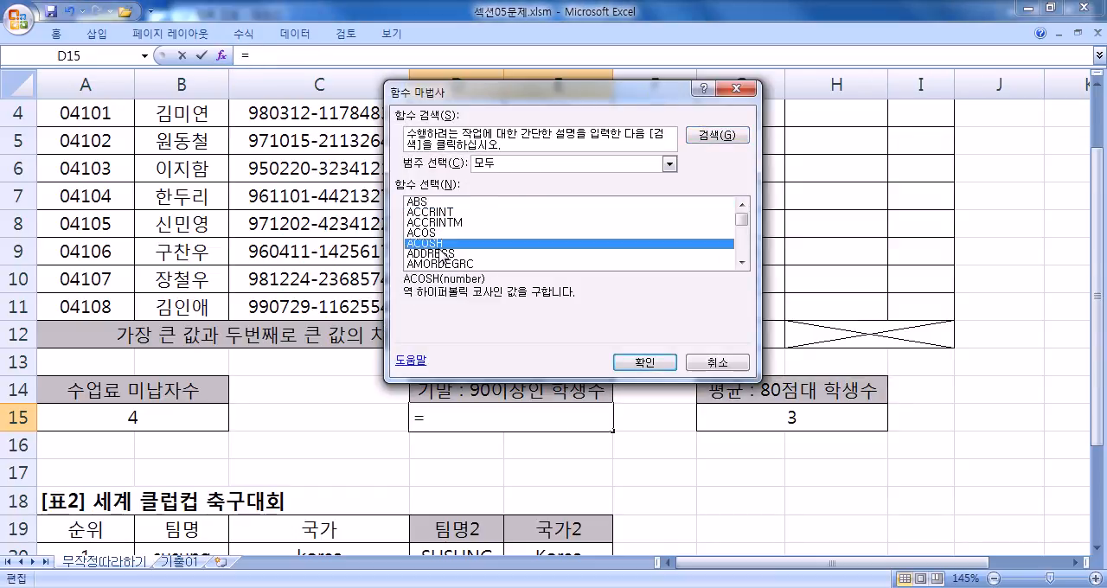
{"action": "key", "text": "c"}
{"action": "scroll", "coordinate": [441, 259], "scroll_direction": "down", "scroll_amount": 5}
{"action": "scroll", "coordinate": [441, 260], "scroll_direction": "down", "scroll_amount": 2}
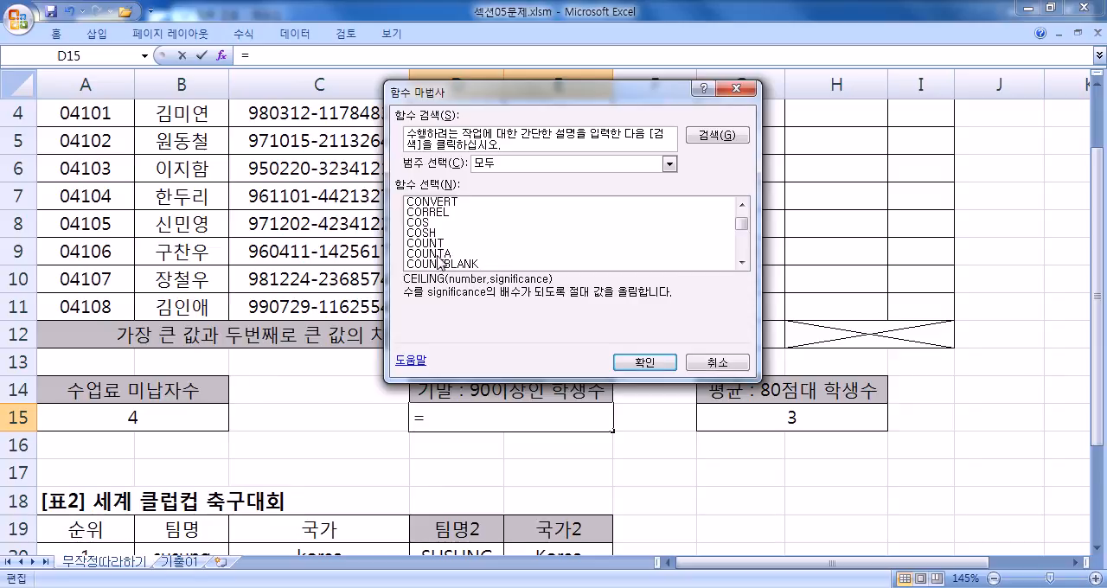
{"action": "scroll", "coordinate": [441, 259], "scroll_direction": "down", "scroll_amount": 1}
{"action": "left_click", "coordinate": [442, 244]}
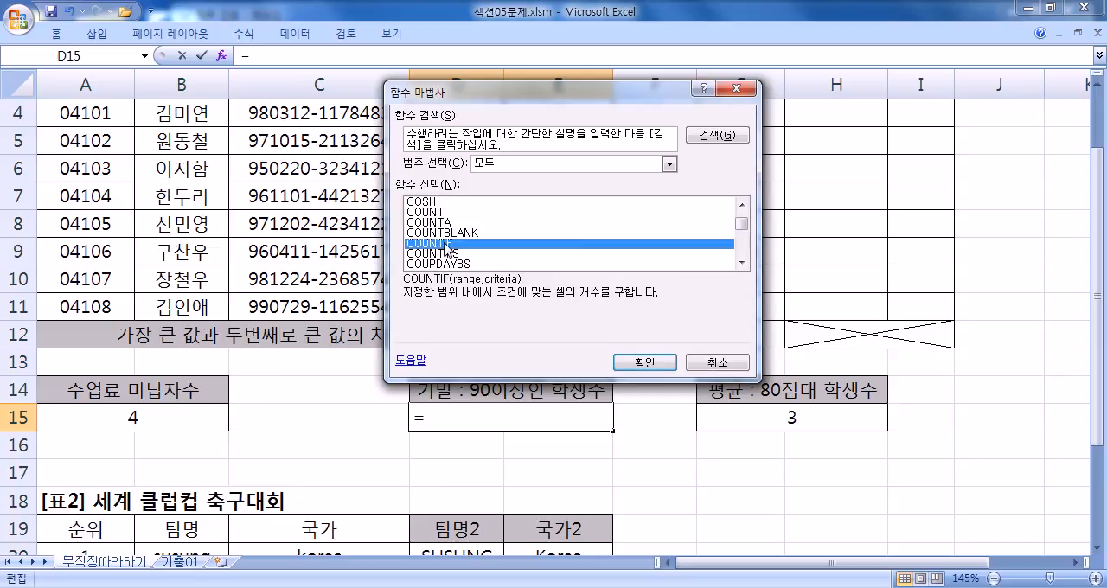
{"action": "left_click", "coordinate": [618, 358]}
{"action": "key", "text": "Escape"}
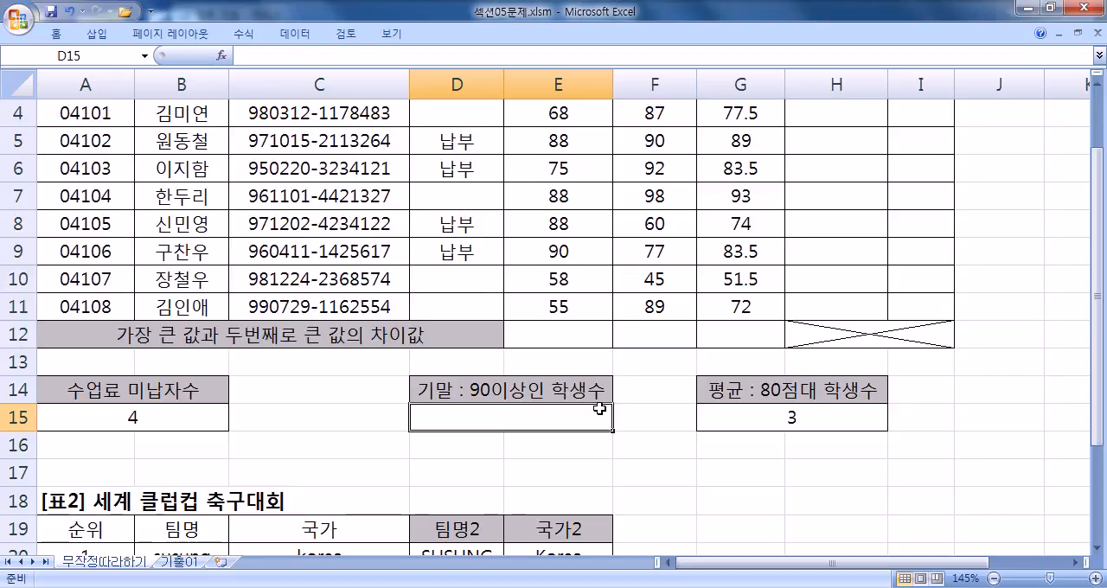
- Start a COUNTIF formula in D15 with its function arguments dialog and set its range to the 기말 scores F4:F11
{"action": "type", "text": "=COUNTIF"}
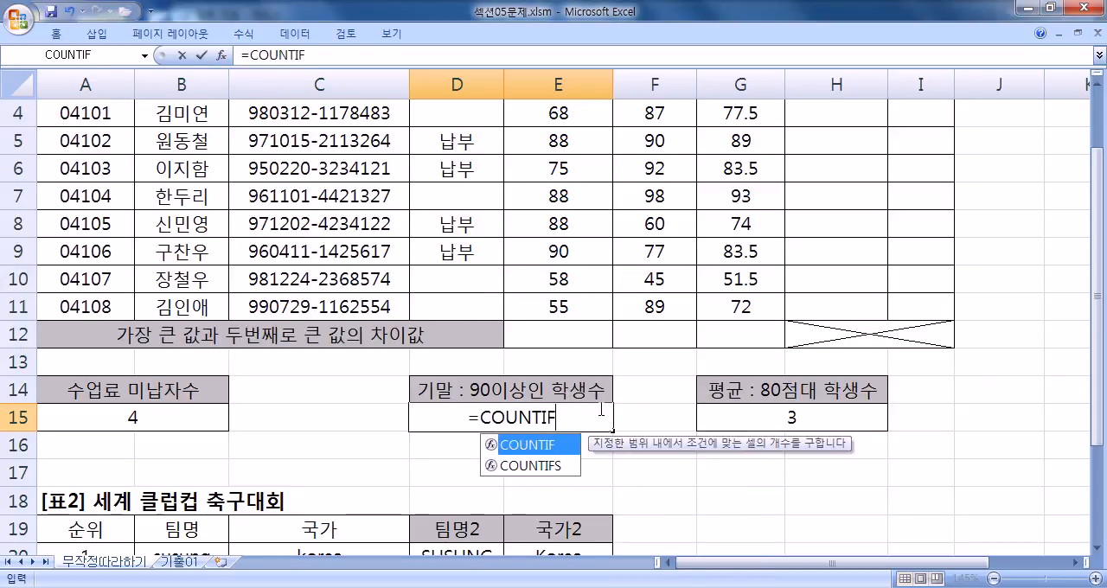
{"action": "type", "text": "("}
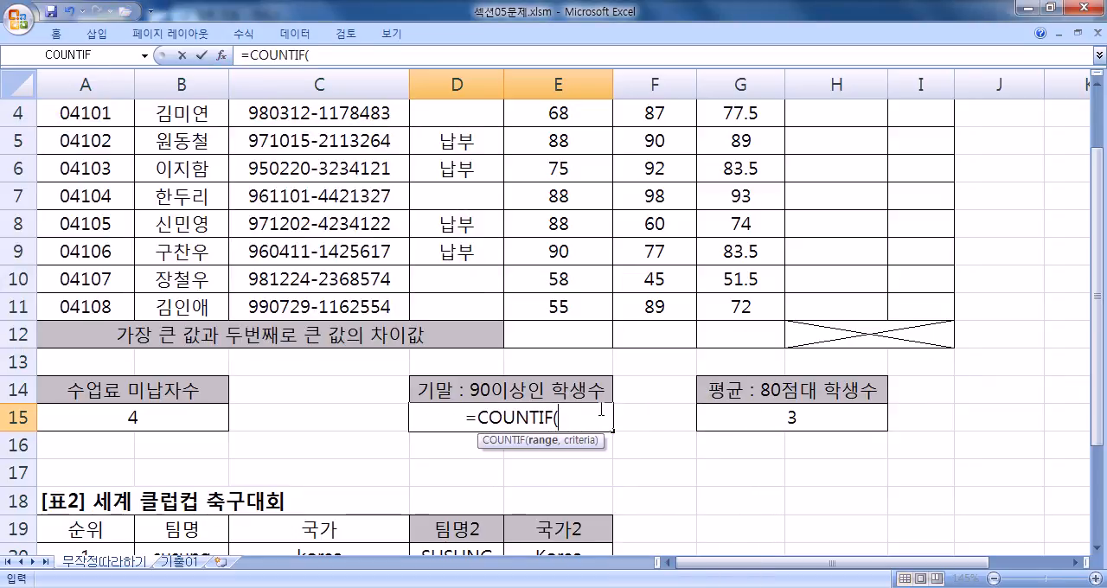
{"action": "left_click", "coordinate": [220, 55]}
{"action": "left_click_drag", "start_coordinate": [291, 81], "coordinate": [969, 205]}
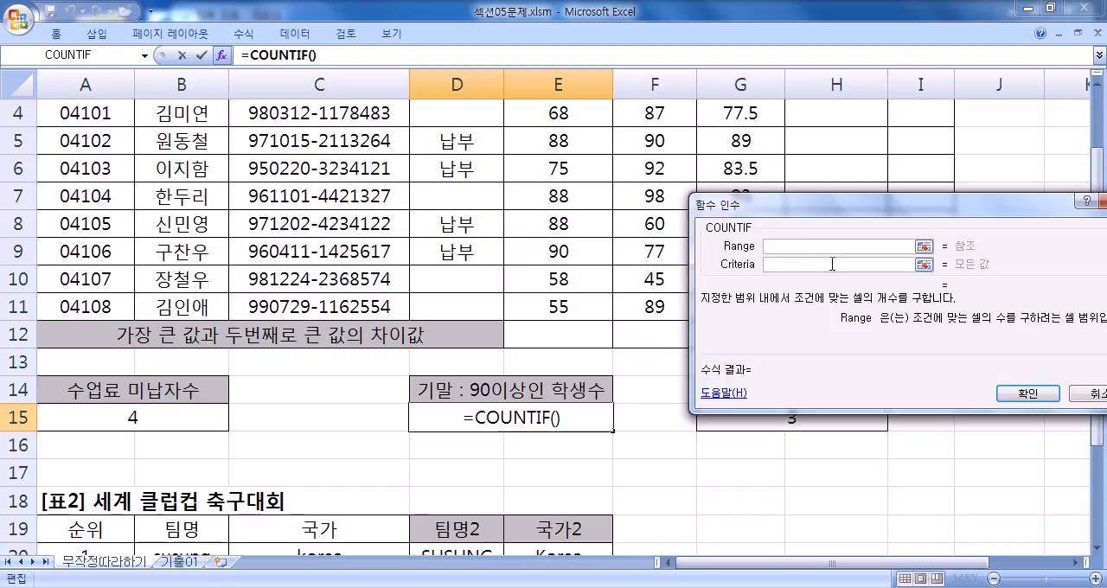
{"action": "scroll", "coordinate": [678, 267], "scroll_direction": "up", "scroll_amount": 1}
{"action": "left_click_drag", "start_coordinate": [783, 208], "coordinate": [830, 183]}
{"action": "left_click_drag", "start_coordinate": [678, 190], "coordinate": [654, 388]}
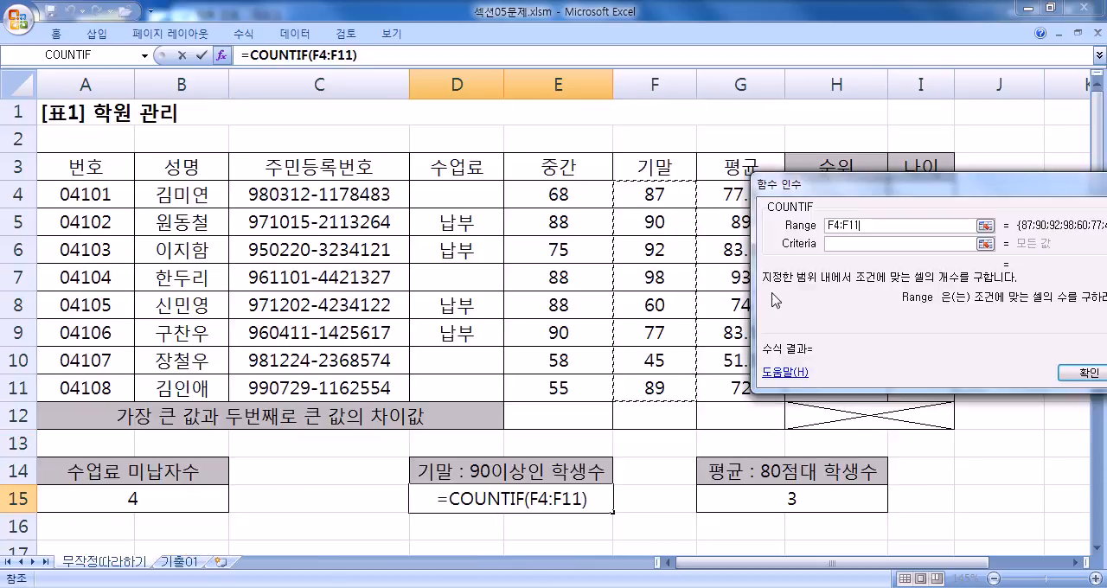
- Set the COUNTIF criteria to ">=90" and enter the formula in D15
{"action": "left_click", "coordinate": [843, 244]}
{"action": "type", "text": ">="}
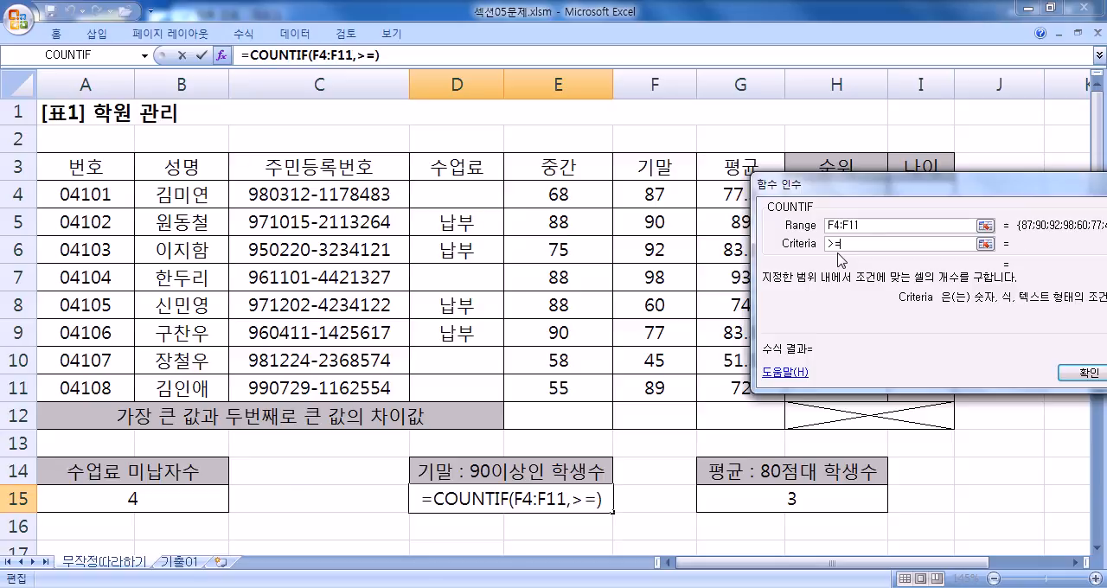
{"action": "type", "text": "90"}
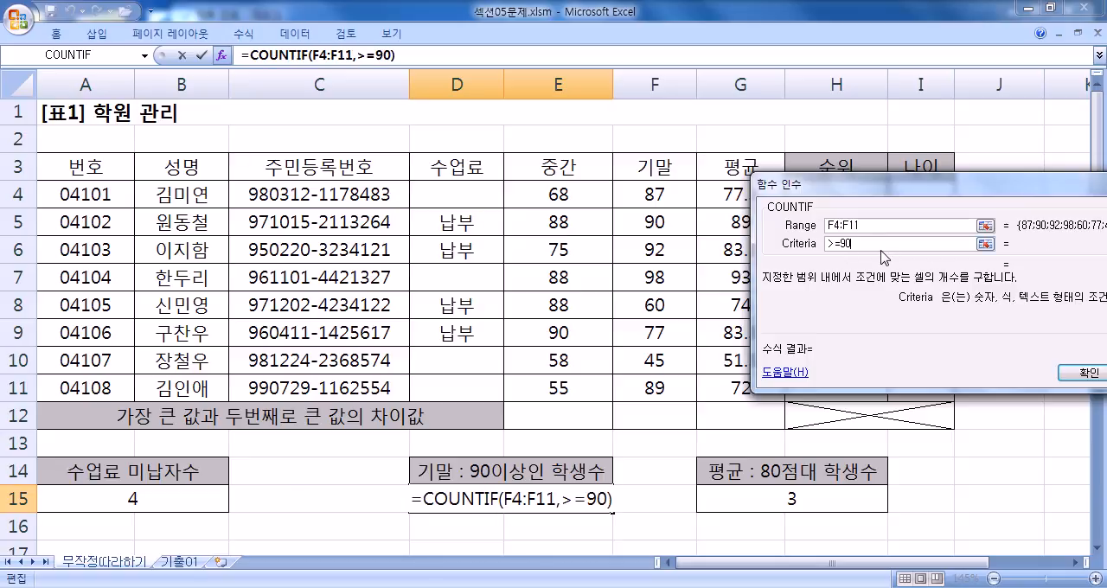
{"action": "left_click_drag", "start_coordinate": [886, 184], "coordinate": [776, 95]}
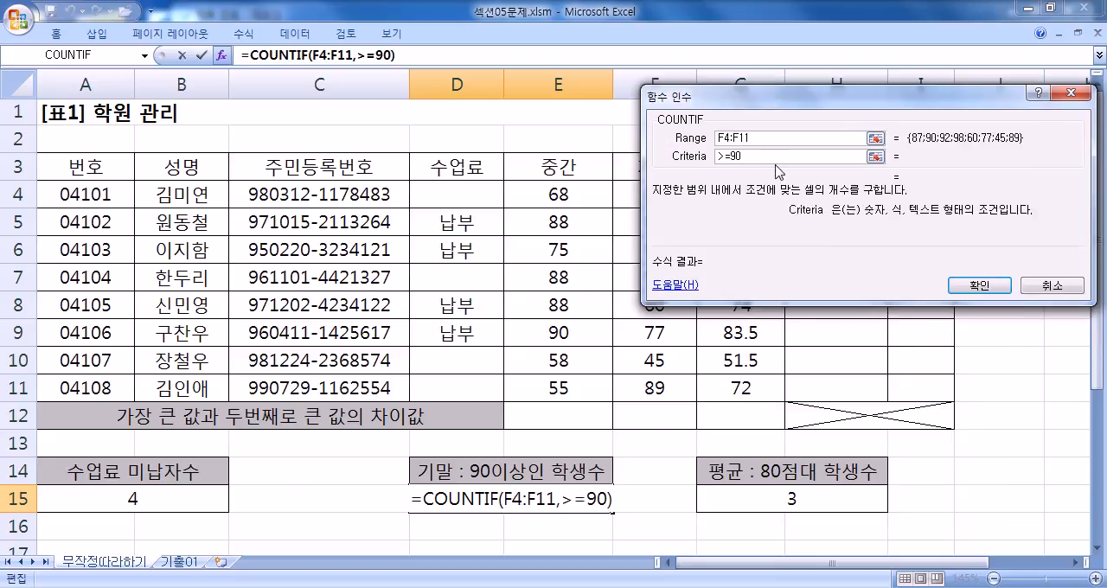
{"action": "left_click", "coordinate": [775, 144]}
{"action": "left_click", "coordinate": [794, 157]}
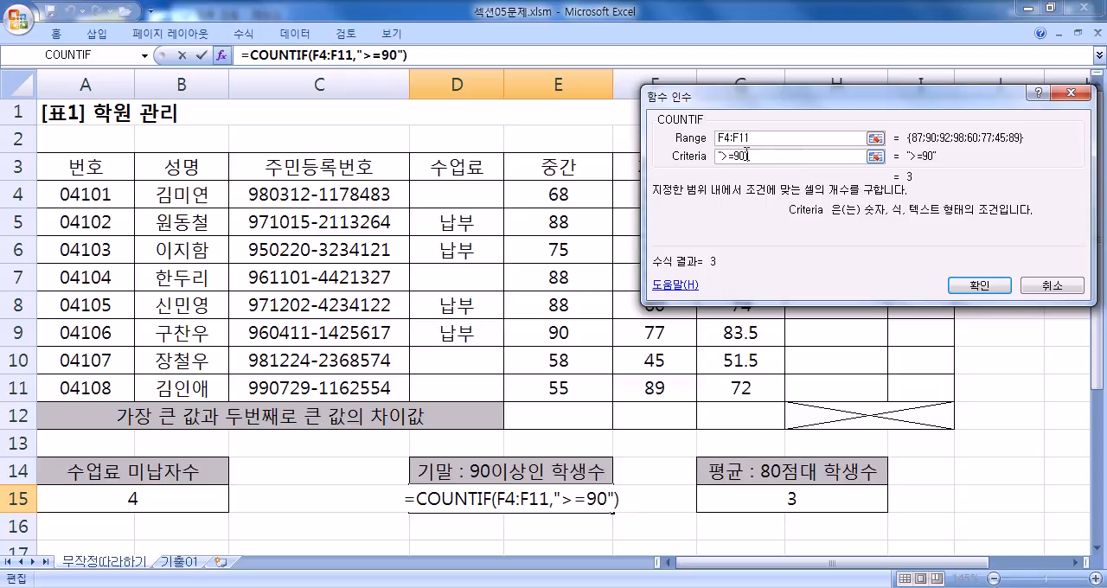
{"action": "mouse_move", "coordinate": [708, 136]}
{"action": "left_mouse_down"}
{"action": "mouse_move", "coordinate": [863, 138]}
{"action": "mouse_move", "coordinate": [713, 137]}
{"action": "left_mouse_up"}
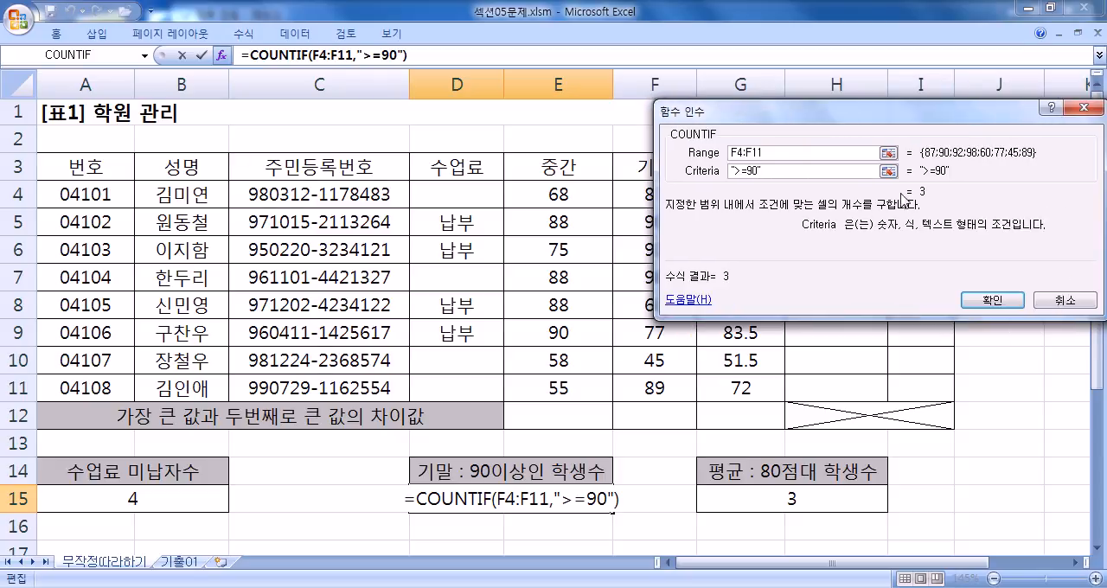
{"action": "left_click", "coordinate": [977, 299]}
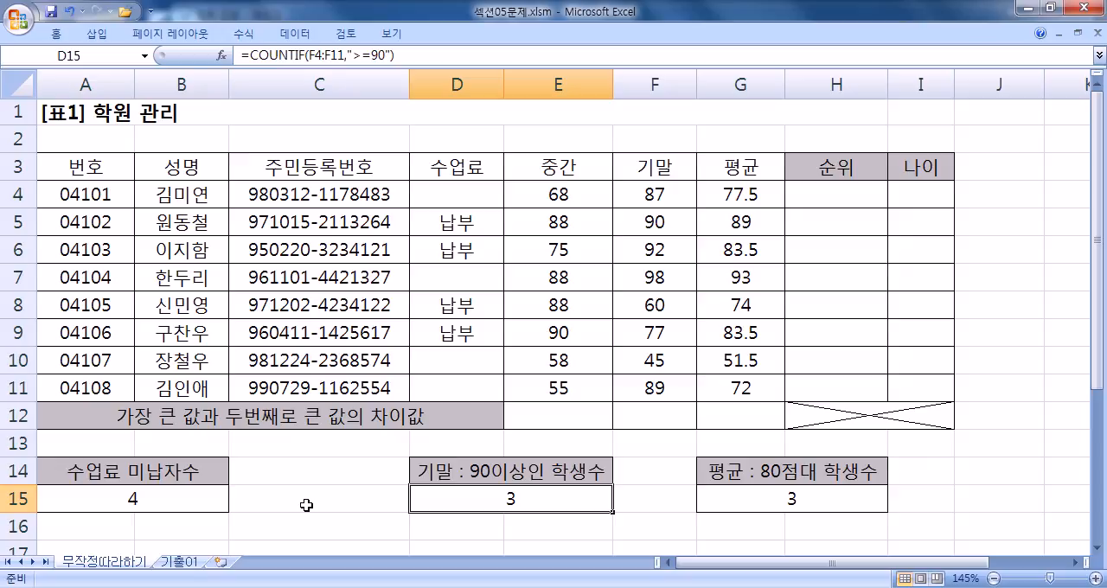
- Start =DGET( in G18, examine its Database, Field and Criteria argument descriptions, and cancel the dialog
{"action": "scroll", "coordinate": [310, 506], "scroll_direction": "down", "scroll_amount": 3}
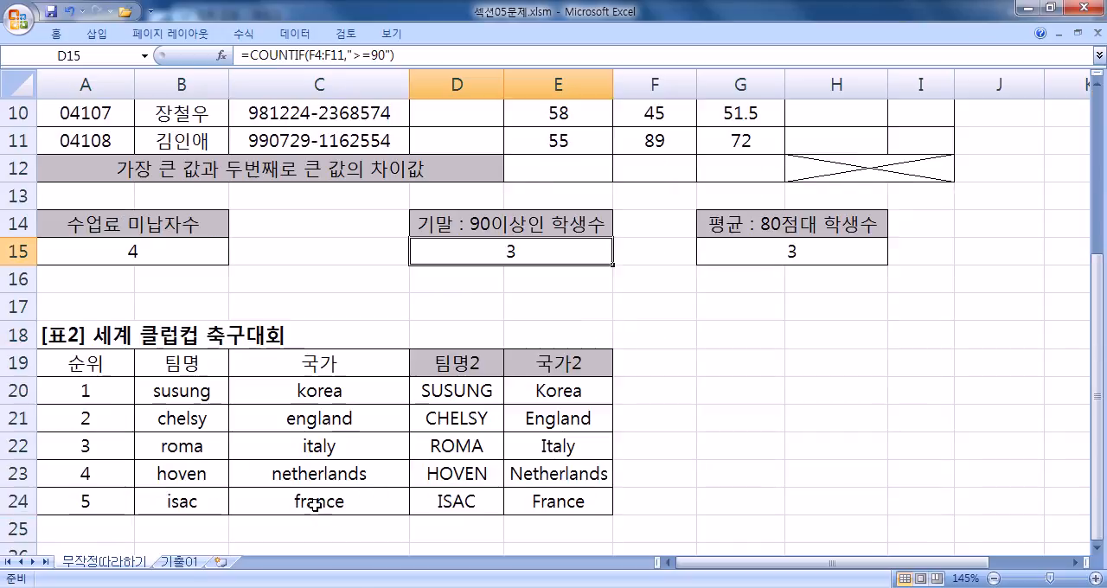
{"action": "left_click", "coordinate": [707, 334]}
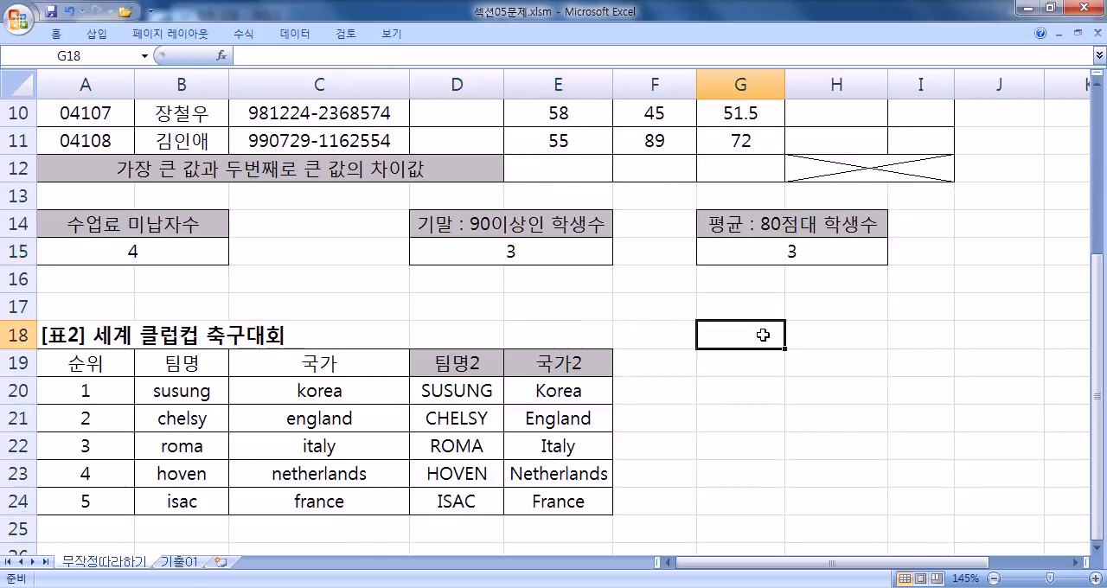
{"action": "type", "text": "=DGET"}
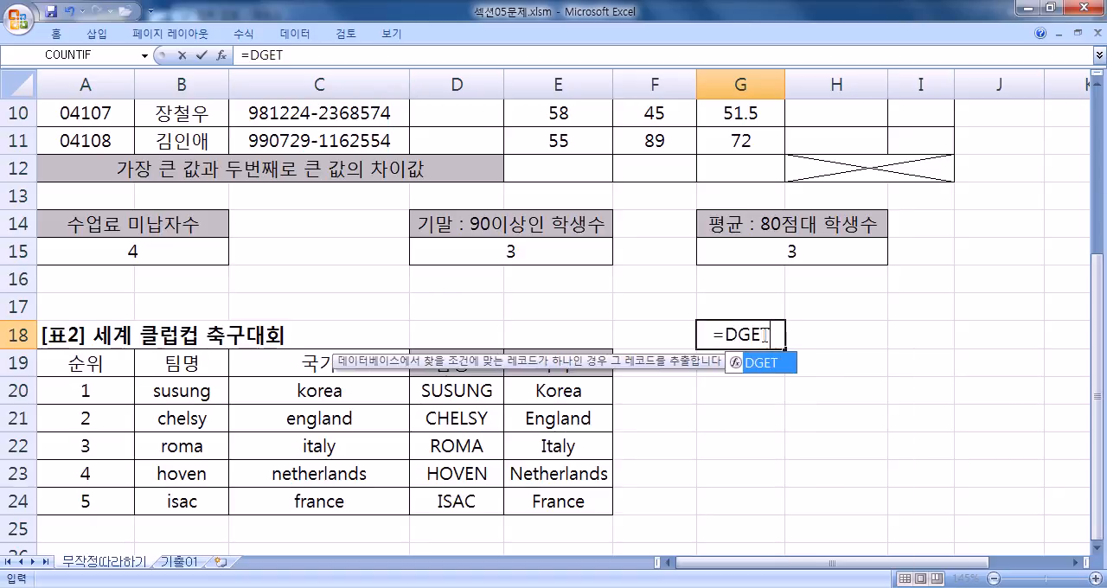
{"action": "type", "text": "("}
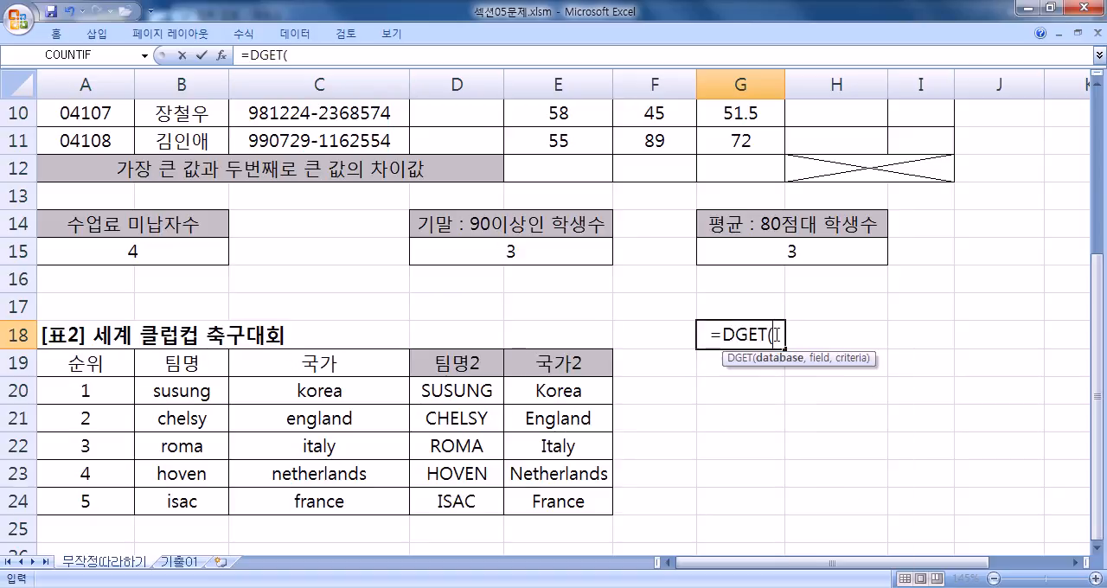
{"action": "left_click", "coordinate": [221, 55]}
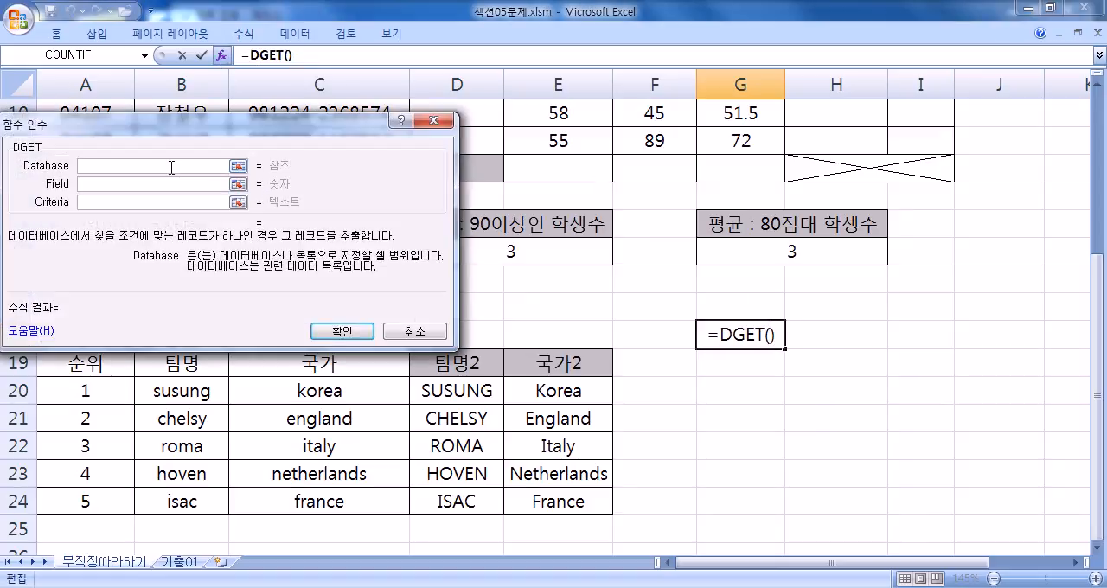
{"action": "left_click", "coordinate": [140, 183]}
{"action": "left_click", "coordinate": [140, 201]}
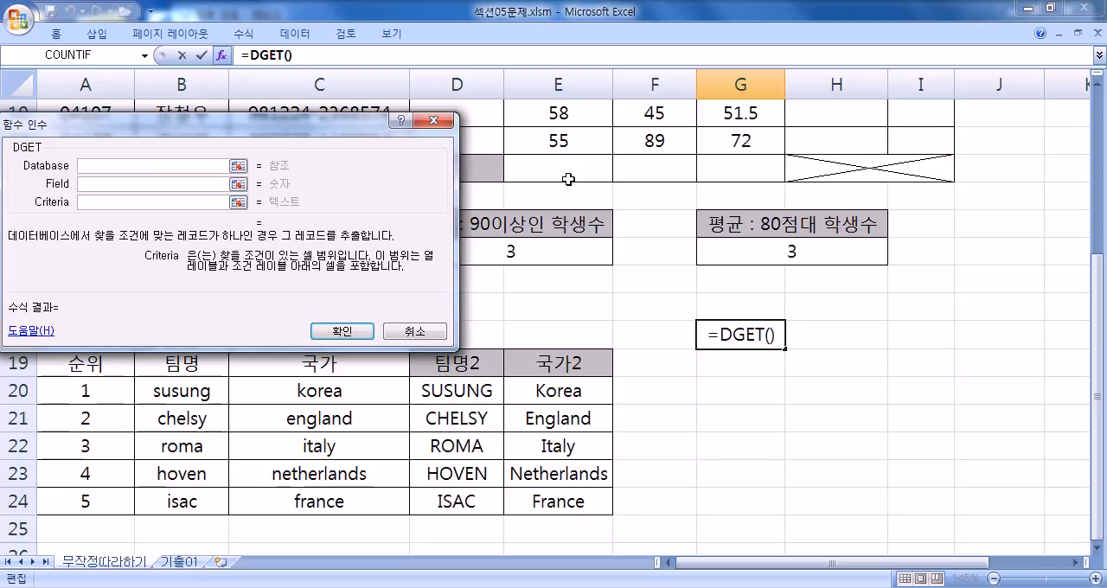
{"action": "left_click", "coordinate": [445, 121]}
- Start =FV( in G18, examine its Rate, Nper, Pmt, Pv and Type argument descriptions, and cancel the entry and the function wizard
{"action": "type", "text": "=FV("}
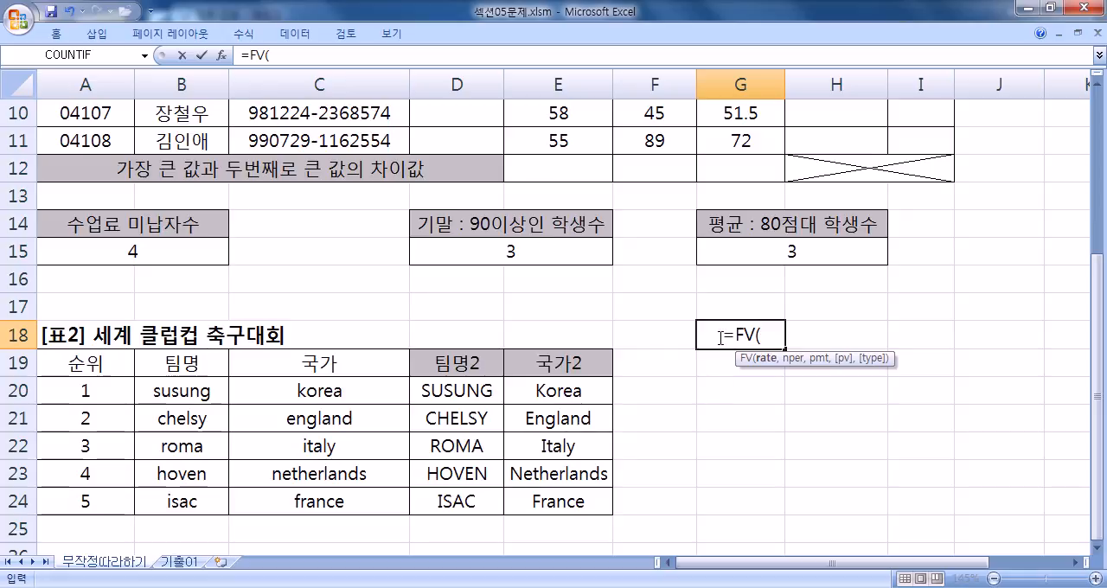
{"action": "left_click", "coordinate": [221, 55]}
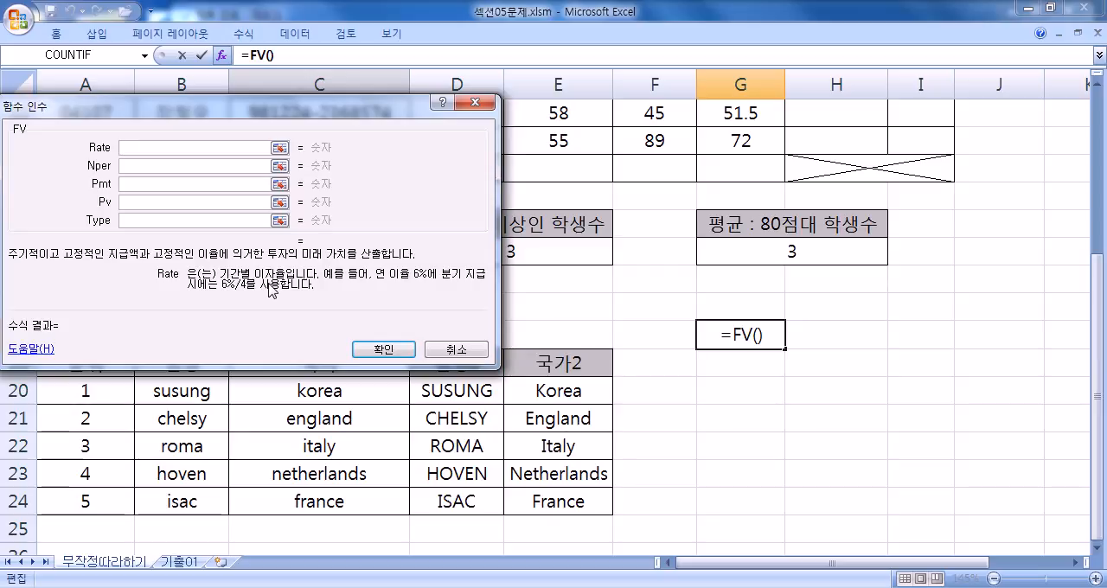
{"action": "key", "text": "Tab"}
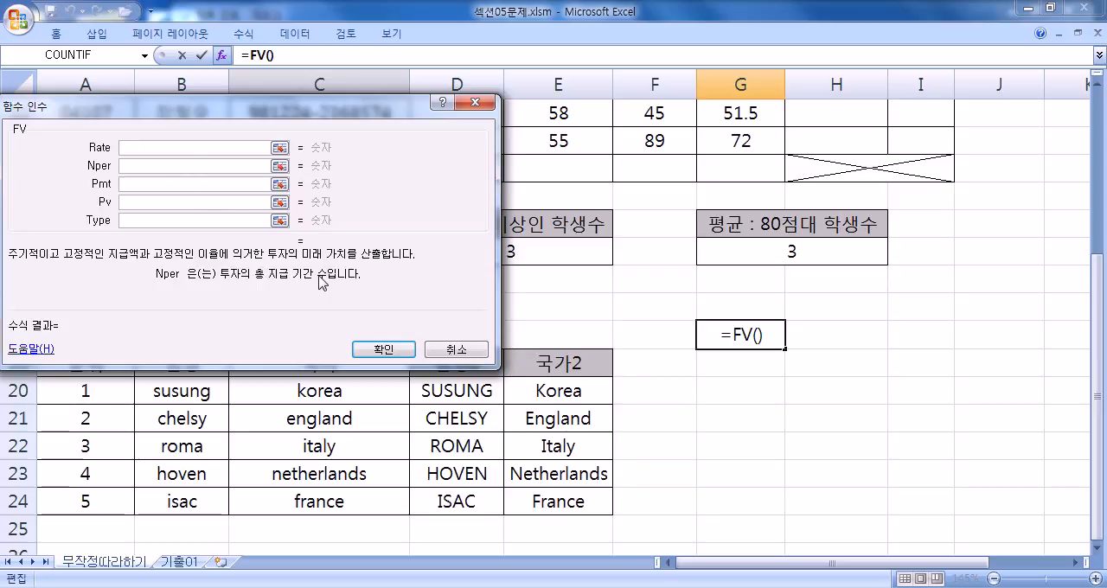
{"action": "key", "text": "Tab"}
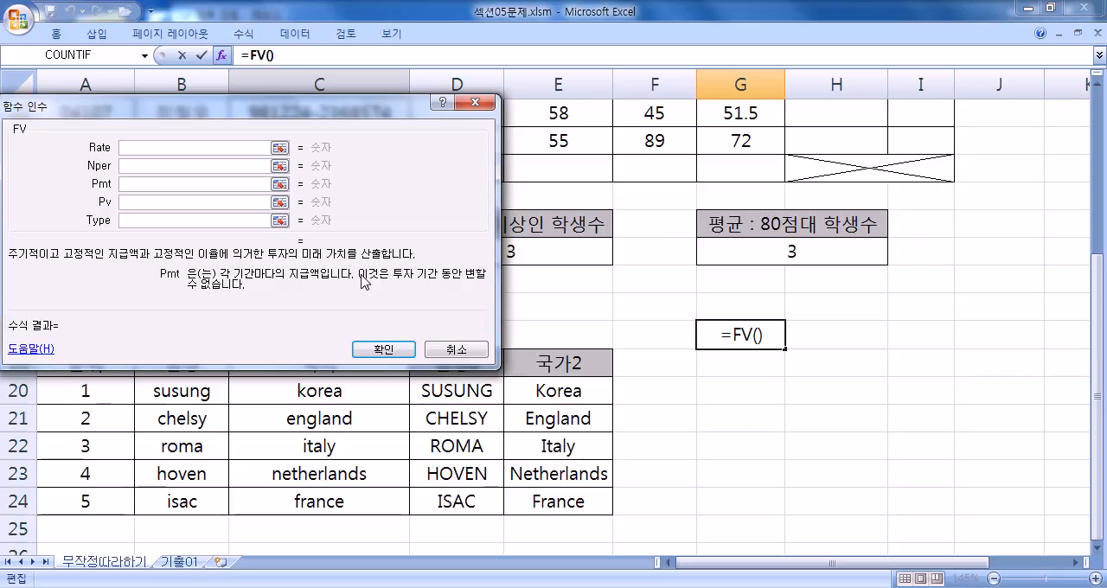
{"action": "left_click", "coordinate": [146, 202]}
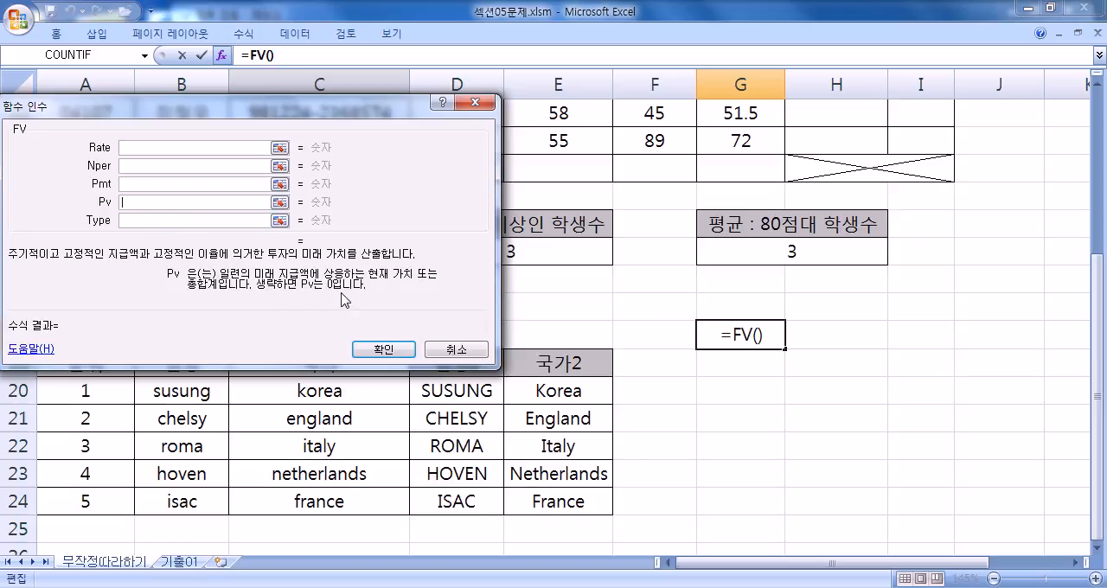
{"action": "left_click", "coordinate": [141, 221]}
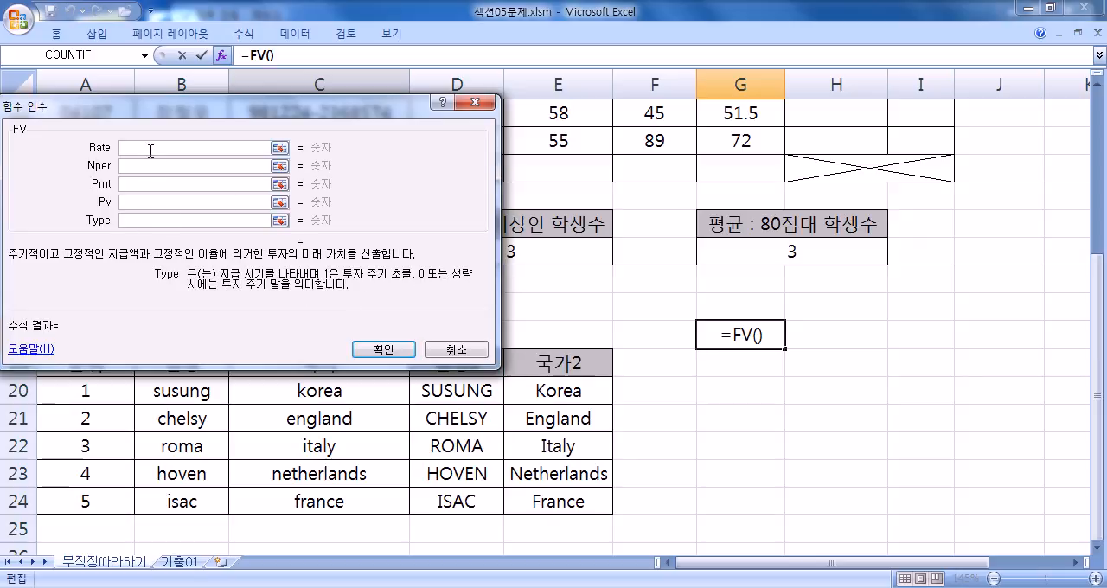
{"action": "left_click_drag", "start_coordinate": [153, 107], "coordinate": [336, 319]}
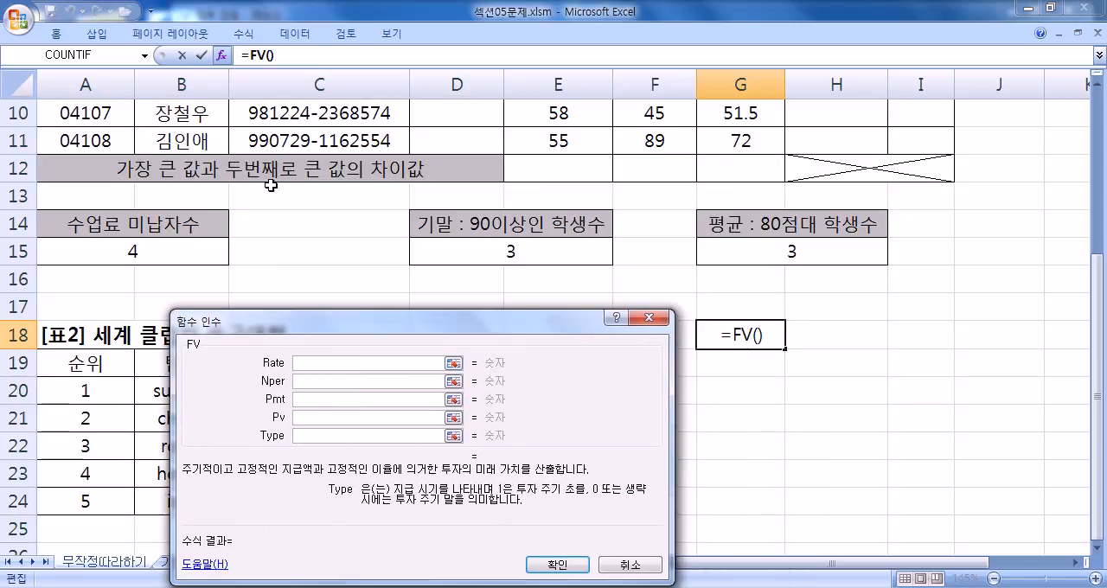
{"action": "left_click_drag", "start_coordinate": [294, 327], "coordinate": [324, 179]}
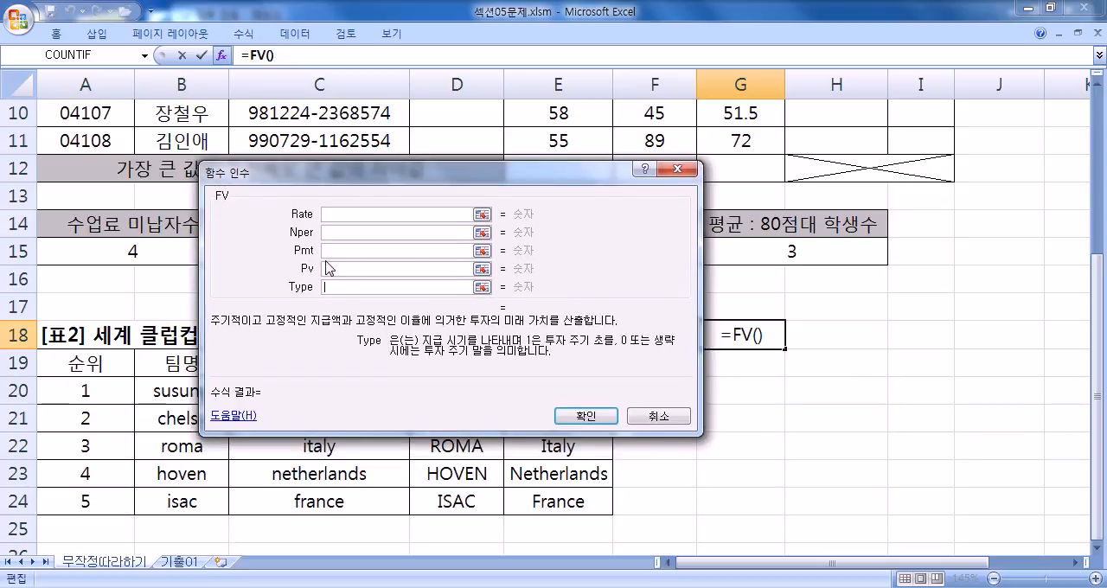
{"action": "key", "text": "Escape"}
{"action": "left_click", "coordinate": [221, 55]}
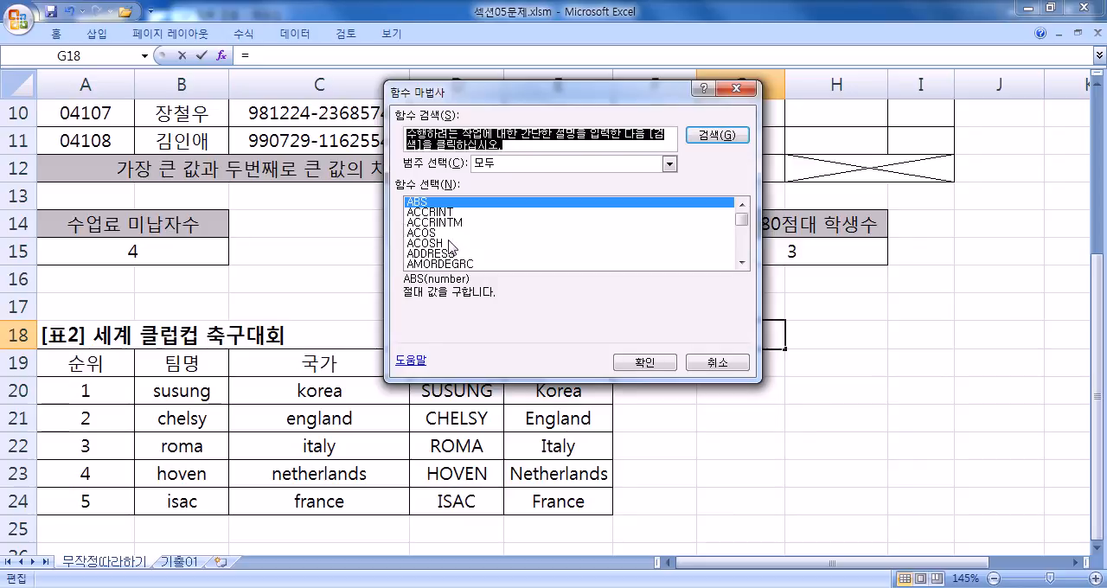
{"action": "key", "text": "Escape"}
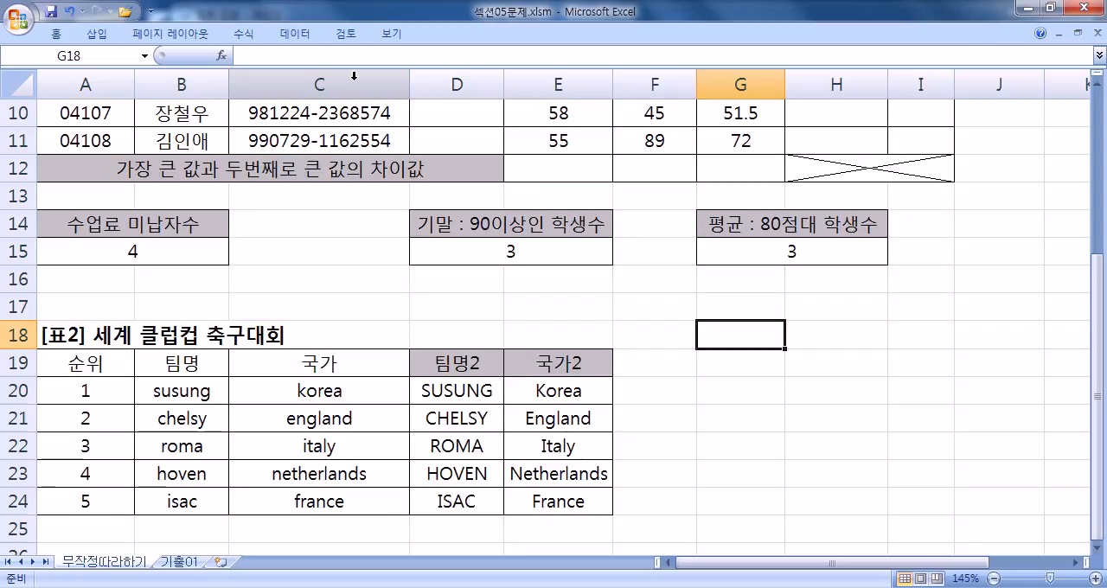
- Switch to the 기출01 sheet and select the first 평가 cell, G4
{"action": "left_click", "coordinate": [184, 566]}
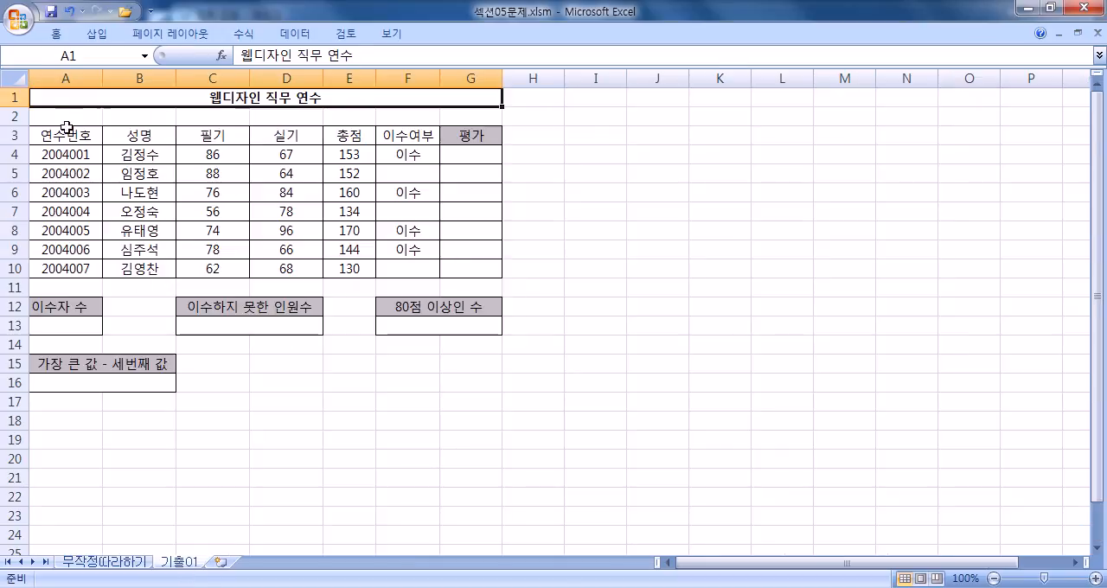
{"action": "scroll", "coordinate": [68, 111], "scroll_direction": "up", "scroll_amount": 2}
{"action": "scroll", "coordinate": [66, 108], "scroll_direction": "up", "scroll_amount": 1}
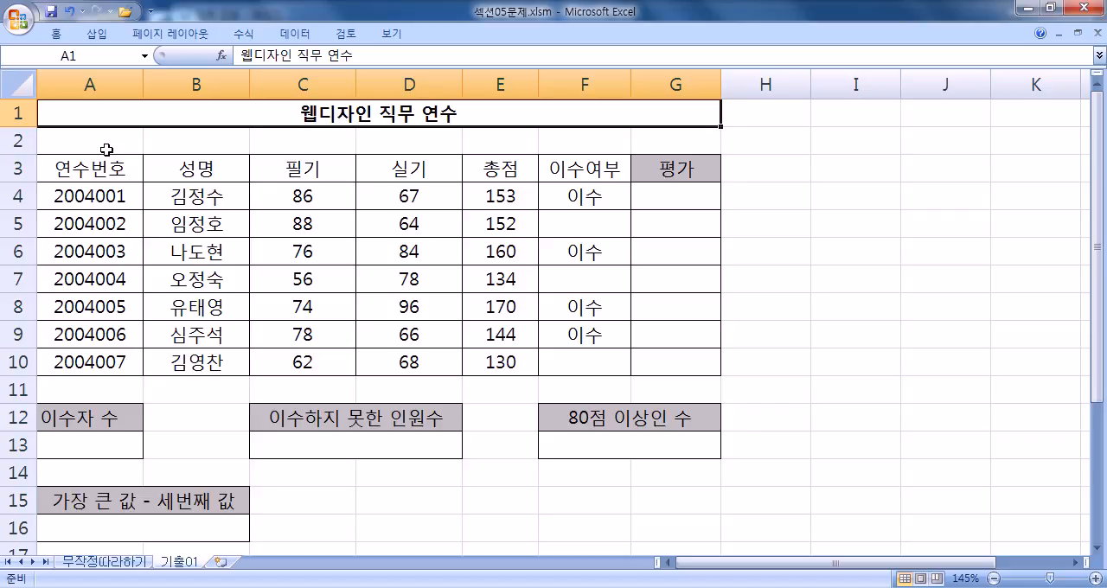
{"action": "left_click", "coordinate": [668, 203]}
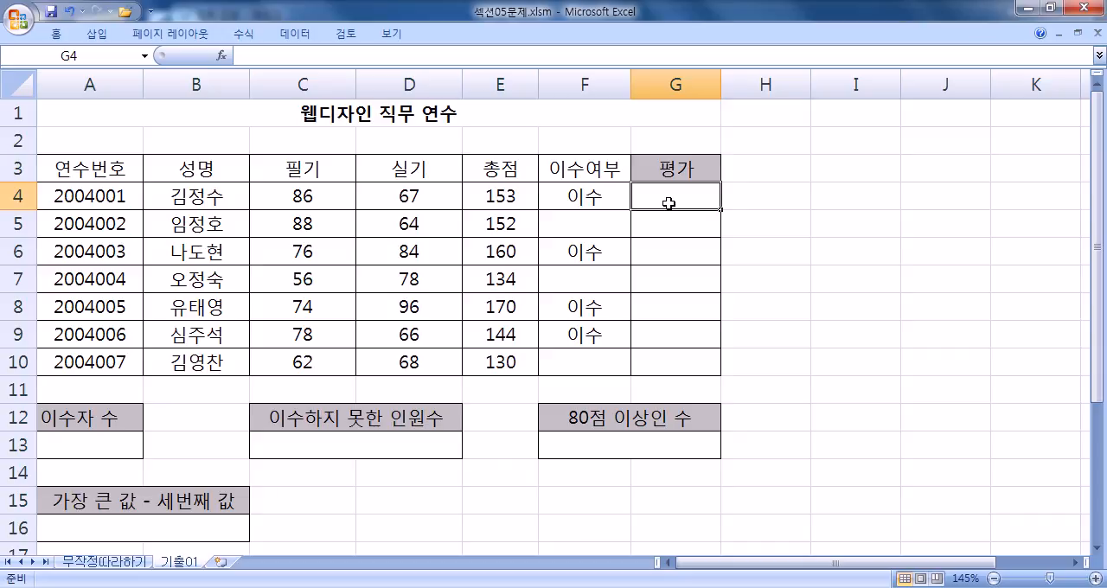
- Examine which 이수여부 cells in F4:F10 contain 이수 and which are blank, and return to 평가 cell G4
{"action": "left_click", "coordinate": [593, 199]}
{"action": "left_click", "coordinate": [592, 250]}
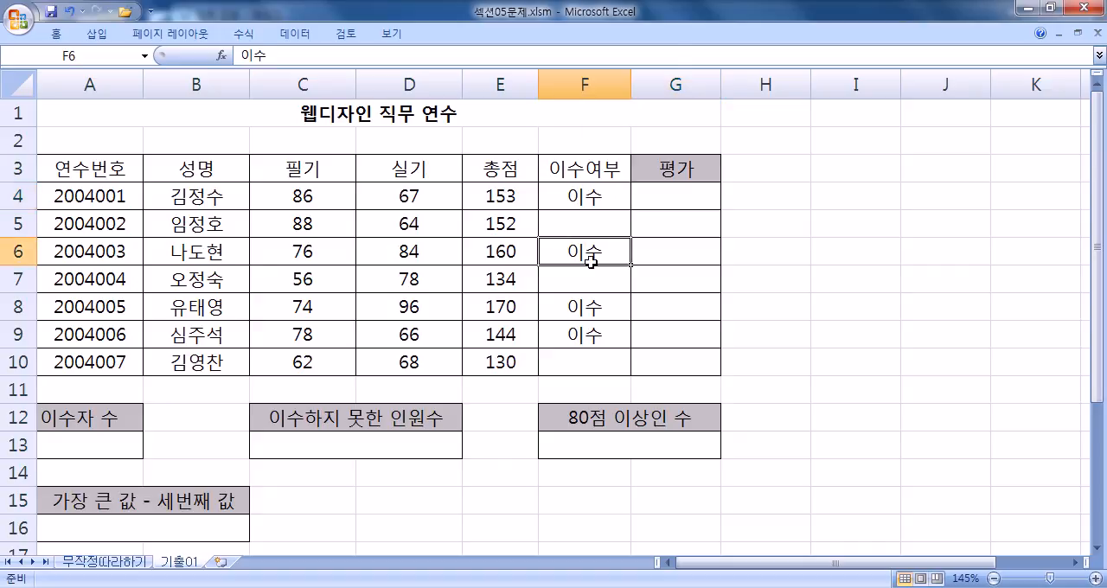
{"action": "left_click", "coordinate": [585, 306]}
{"action": "left_click", "coordinate": [578, 334]}
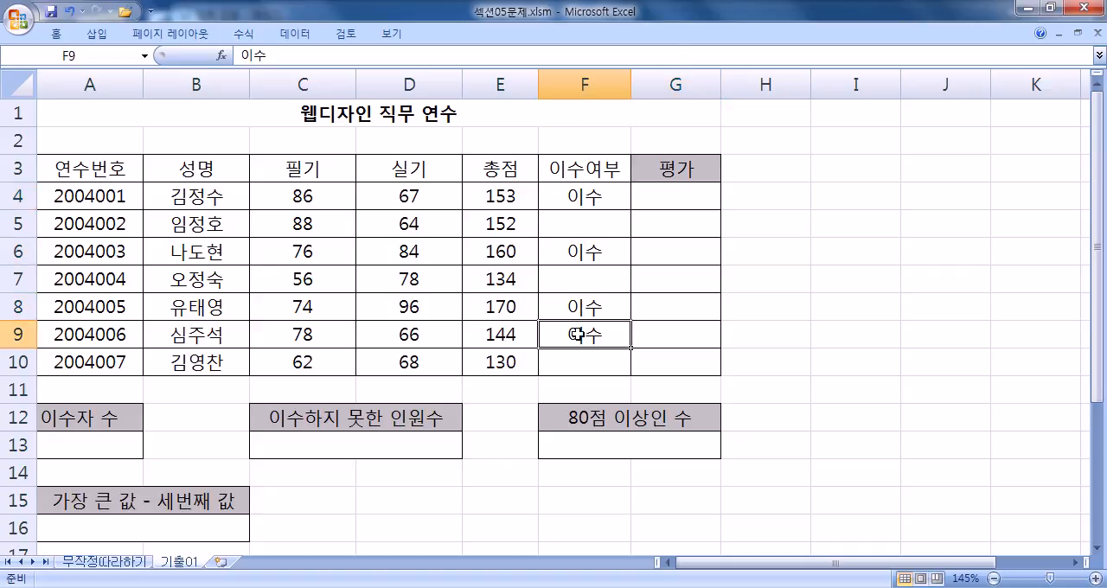
{"action": "left_click", "coordinate": [583, 198]}
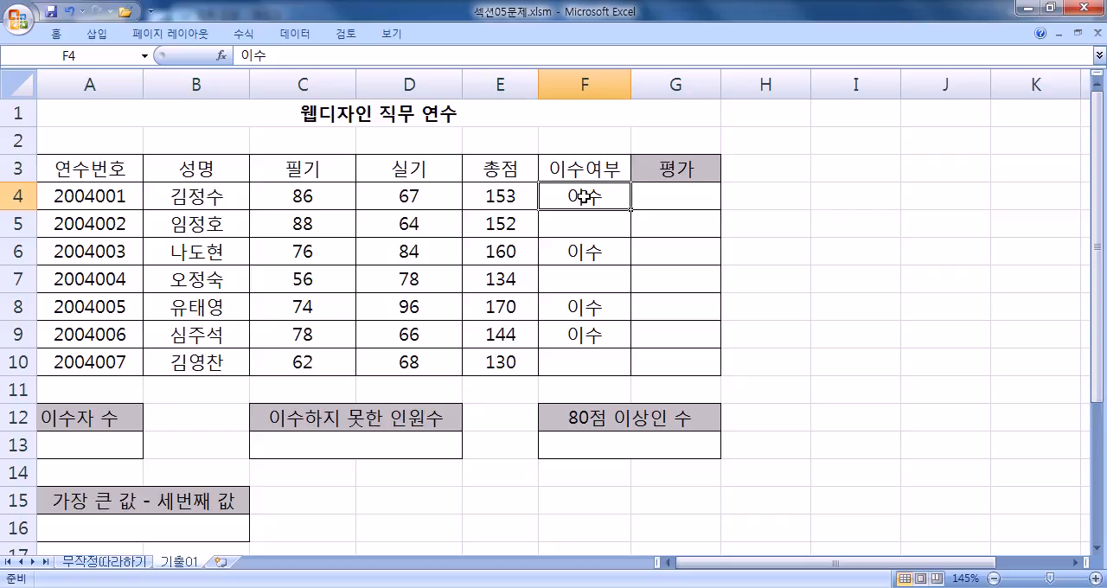
{"action": "left_click_drag", "start_coordinate": [585, 192], "coordinate": [578, 361]}
{"action": "left_click", "coordinate": [573, 335]}
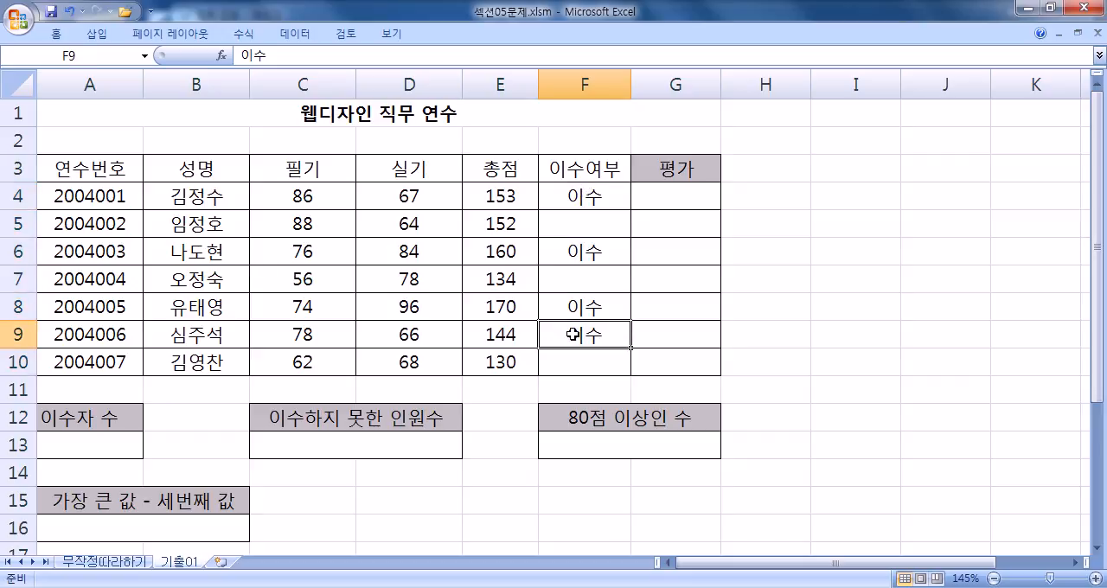
{"action": "left_click", "coordinate": [581, 220]}
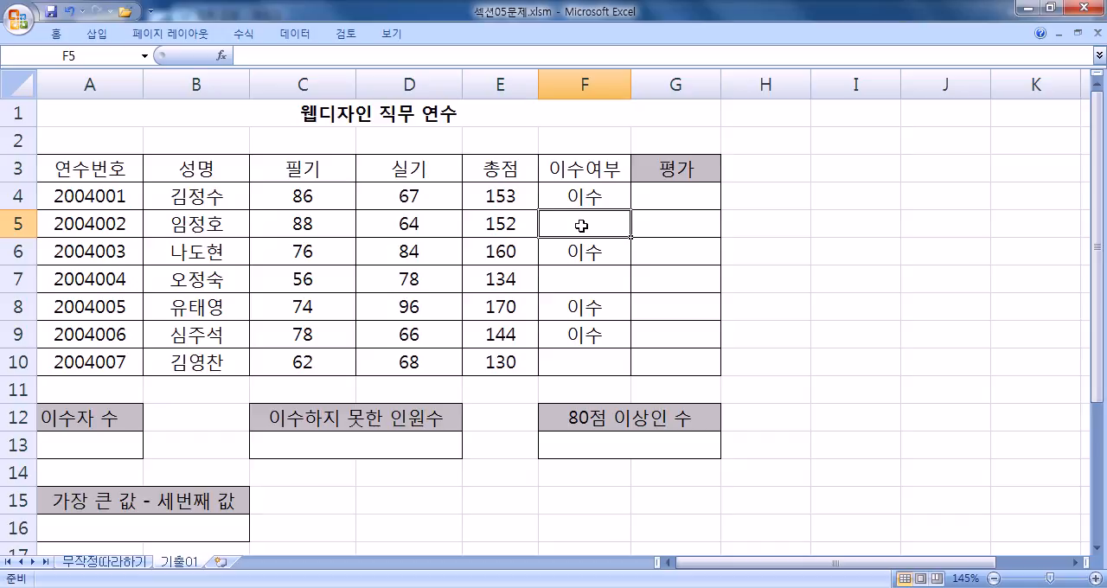
{"action": "left_click", "coordinate": [652, 200]}
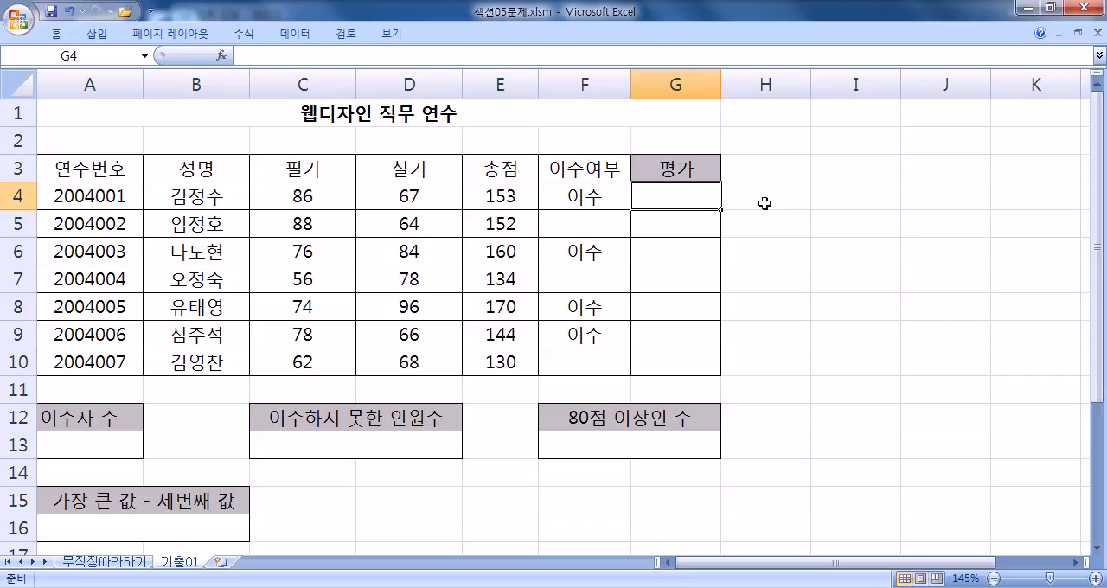
- Start a RANK formula in G4 that ranks E4 against the absolute range $E$4:$E$10
{"action": "left_click", "coordinate": [828, 202]}
{"action": "left_click", "coordinate": [678, 204]}
{"action": "type", "text": "=RANK("}
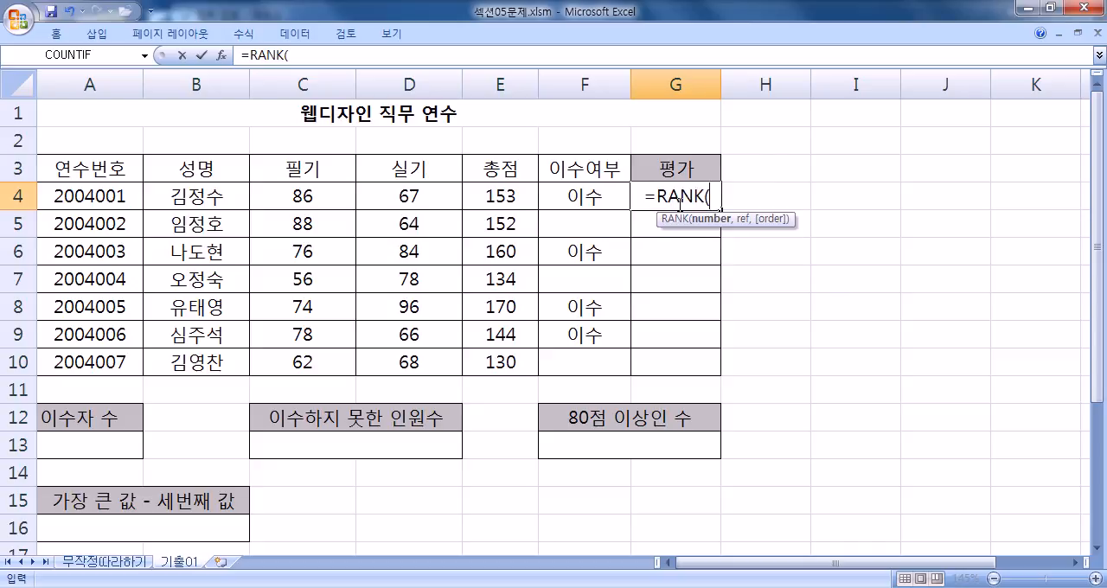
{"action": "left_click", "coordinate": [513, 192]}
{"action": "type", "text": ","}
{"action": "left_click_drag", "start_coordinate": [485, 185], "coordinate": [487, 358]}
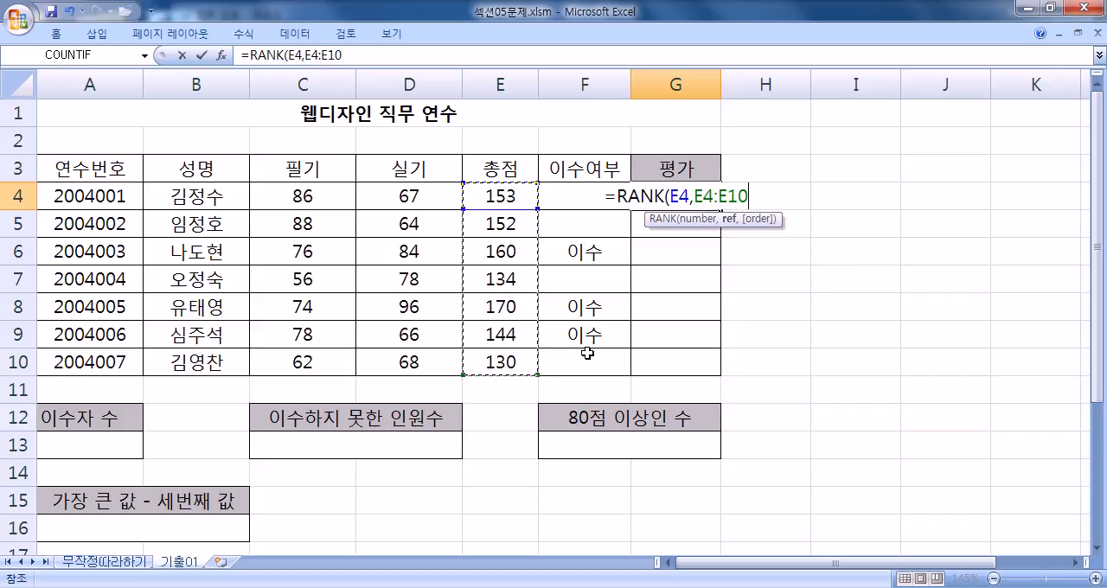
{"action": "key", "text": "F4"}
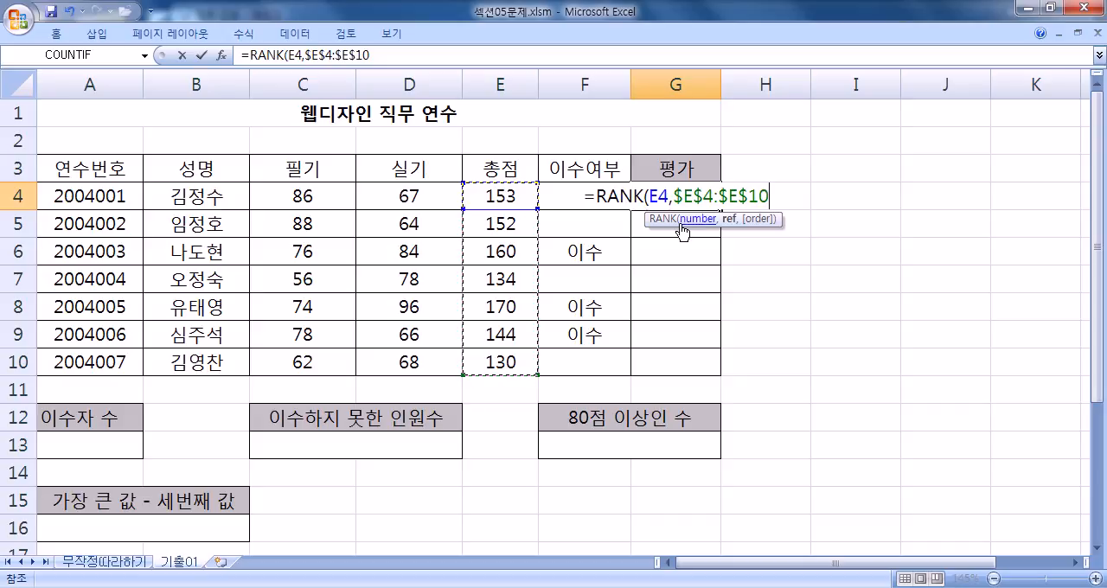
- Cycle the RANK range through its row-fixed, column-fixed and relative reference forms, ending on the absolute $E$4:$E$10
{"action": "key", "text": "F4"}
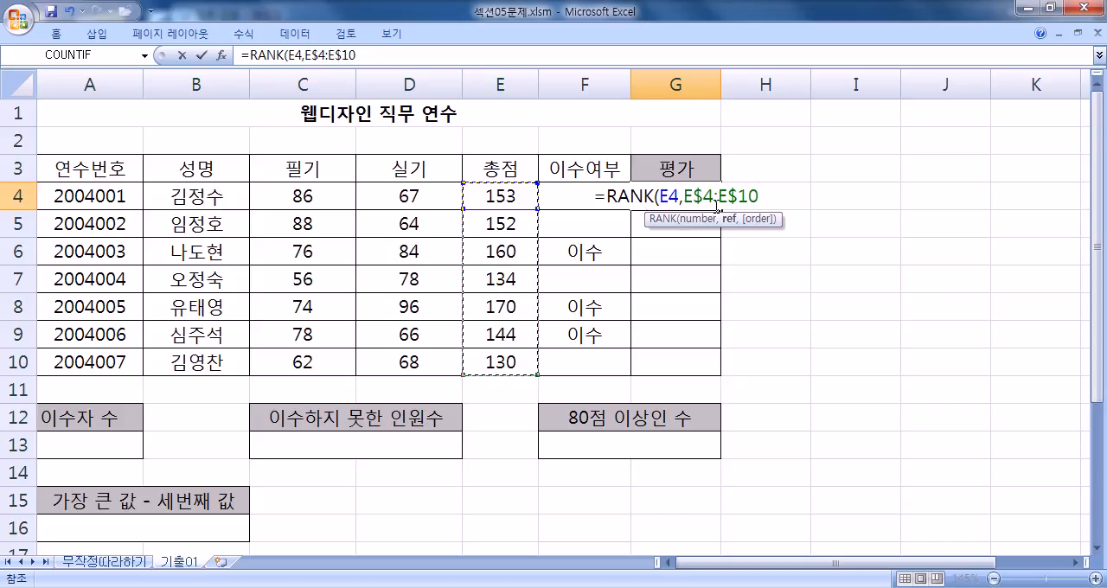
{"action": "key", "text": "F4"}
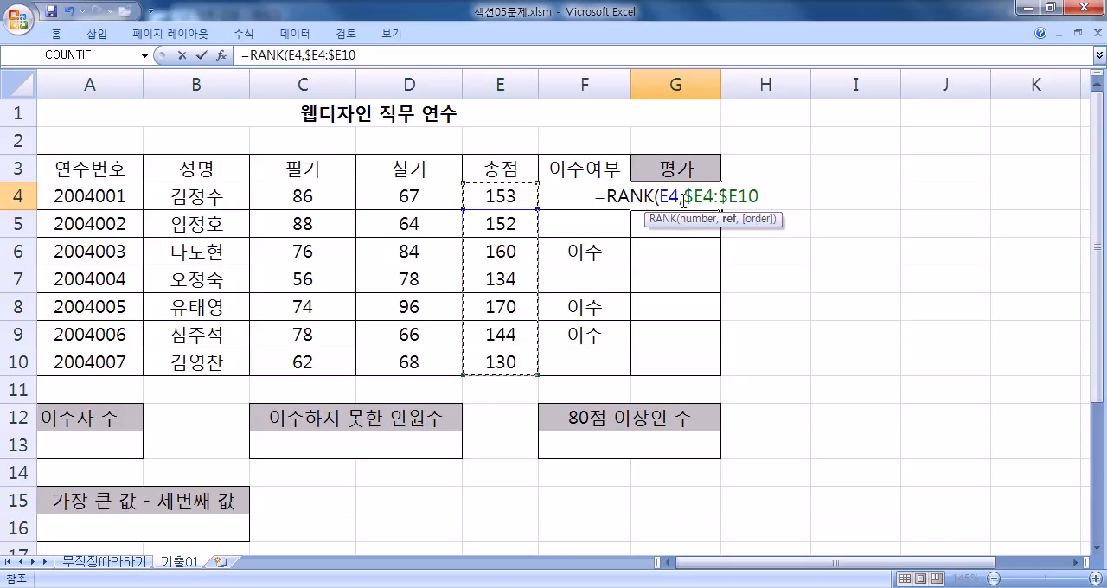
{"action": "key", "text": "F4"}
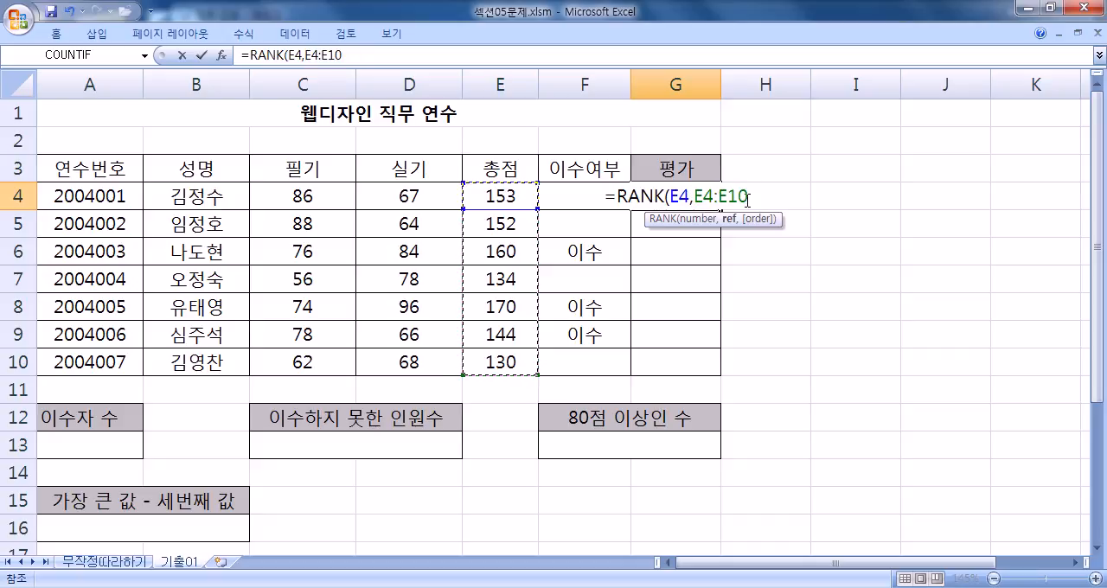
{"action": "key", "text": "F4"}
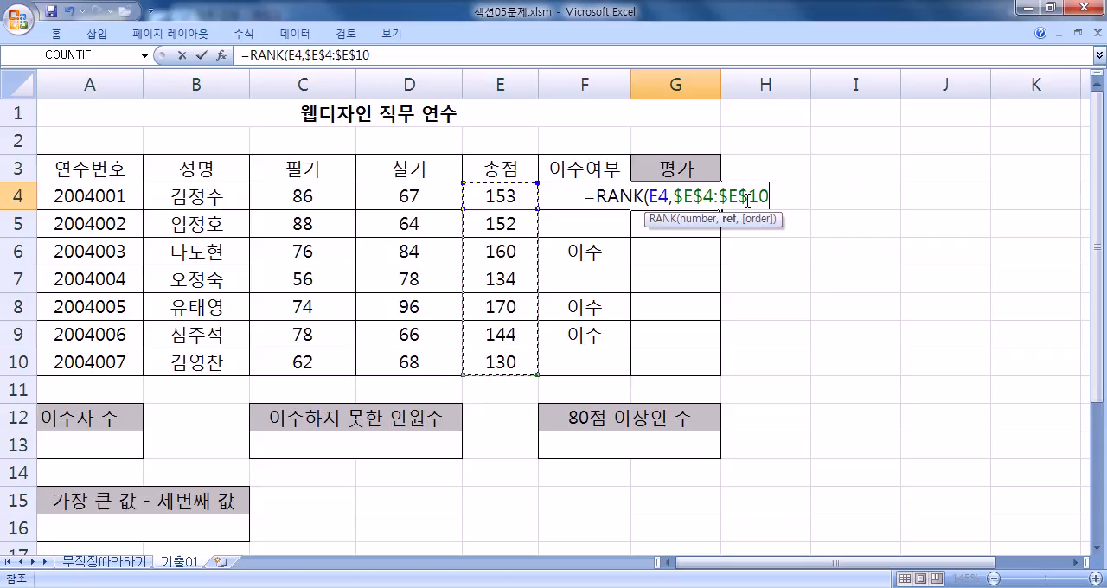
{"action": "key", "text": "F4"}
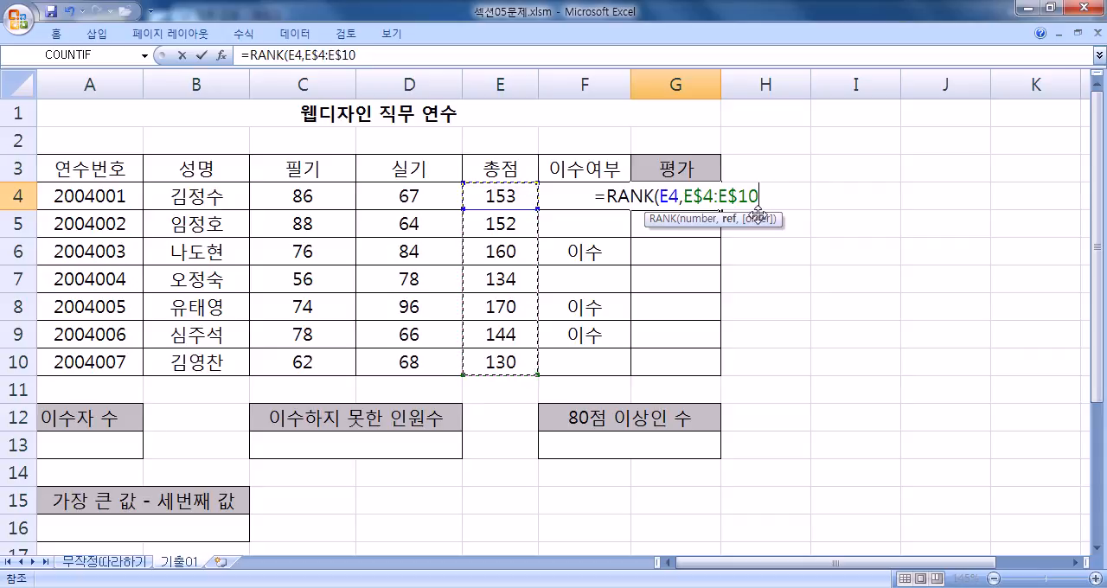
{"action": "key", "text": "F4"}
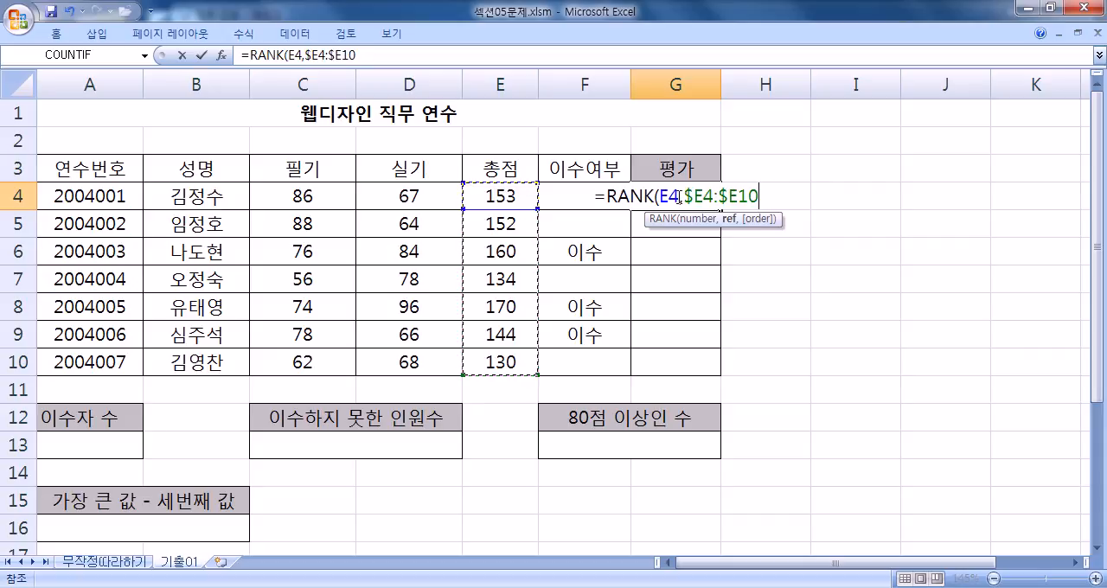
{"action": "key", "text": "F4"}
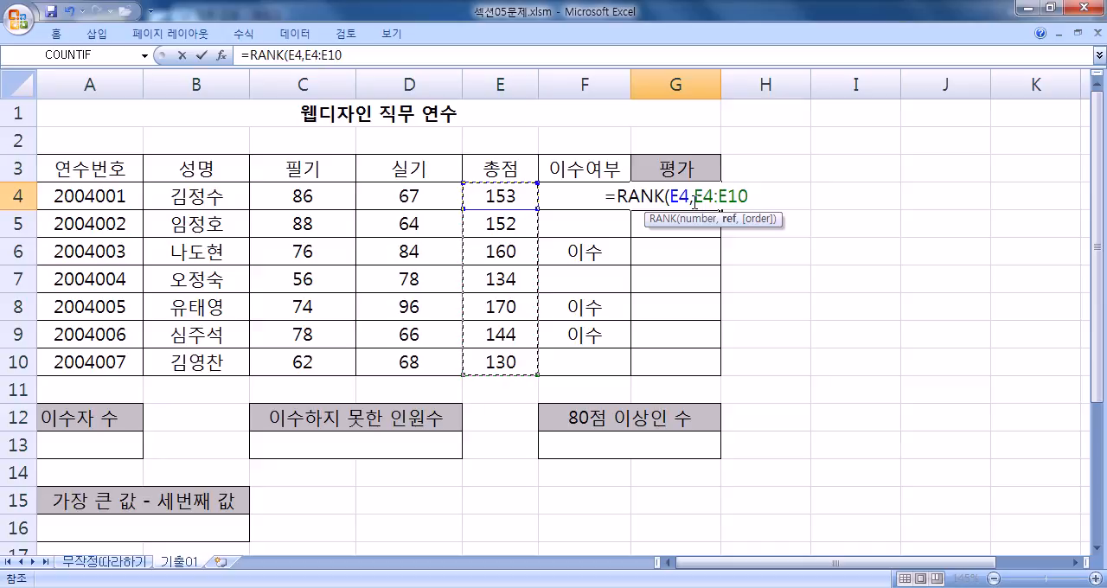
{"action": "key", "text": "F4"}
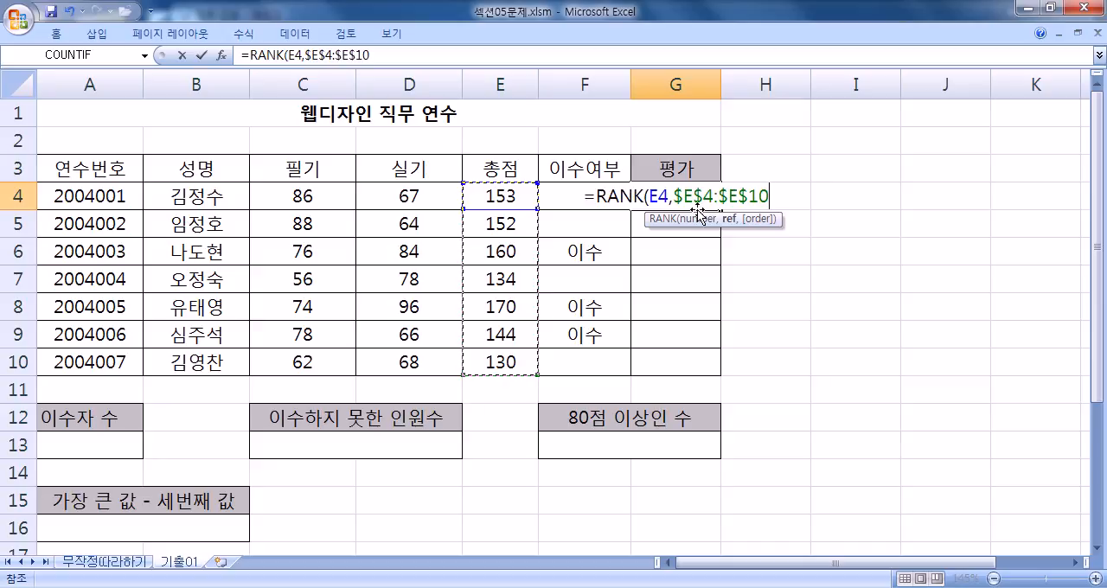
- Complete the RANK formula with the ascending order option 1 and fill it from G4 down to G10
{"action": "type", "text": ","}
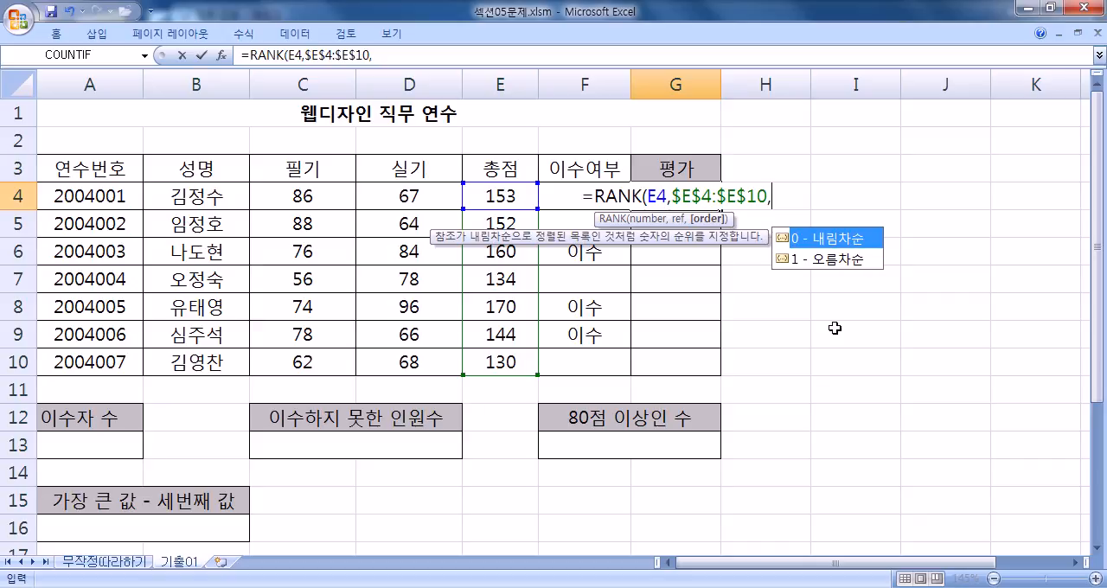
{"action": "left_click", "coordinate": [830, 260]}
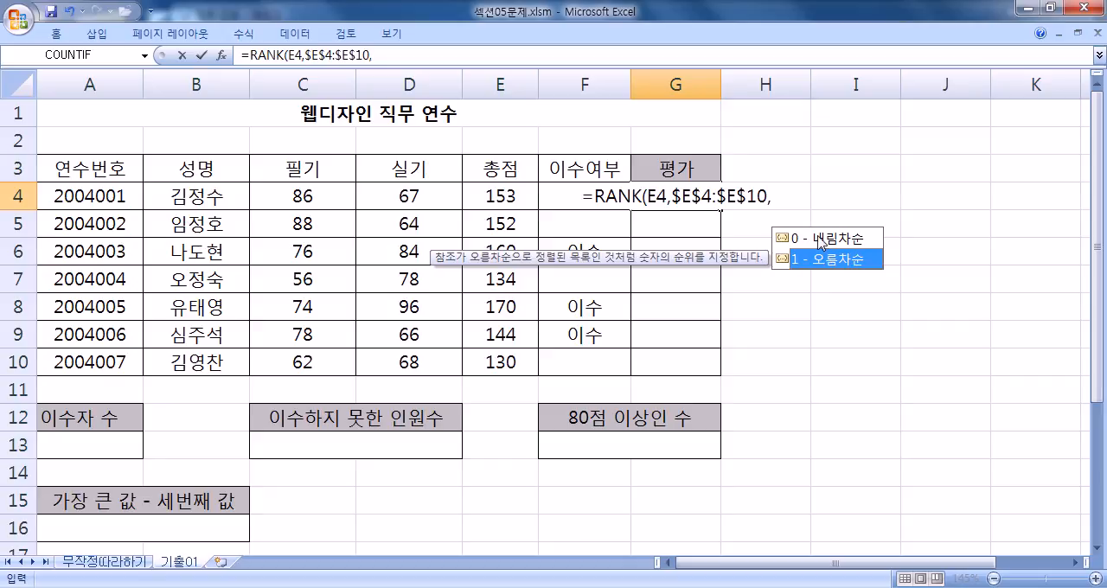
{"action": "double_click", "coordinate": [817, 259]}
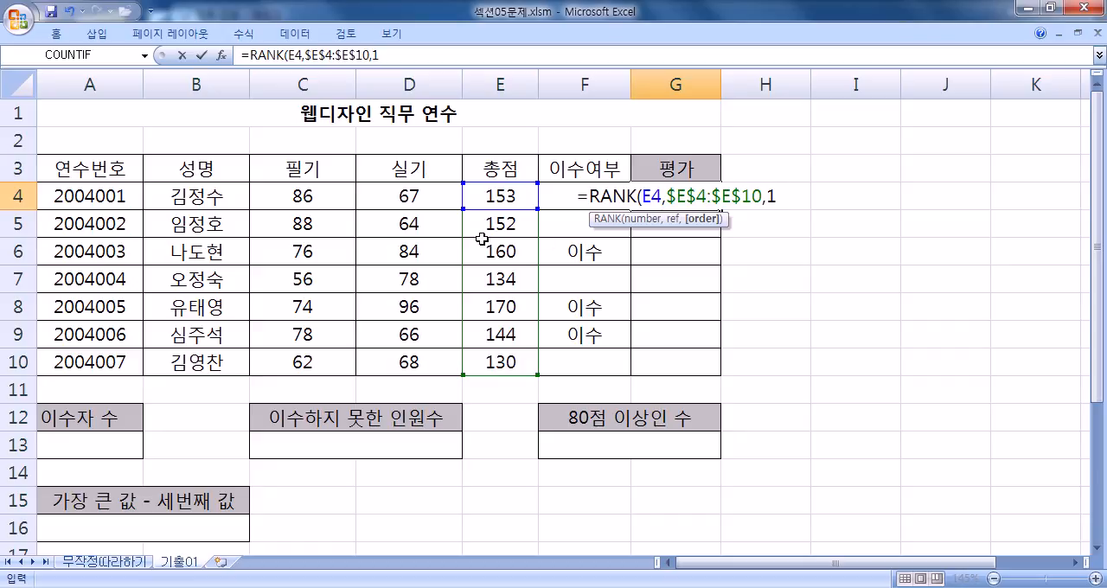
{"action": "key", "text": "Return"}
{"action": "left_click", "coordinate": [687, 185]}
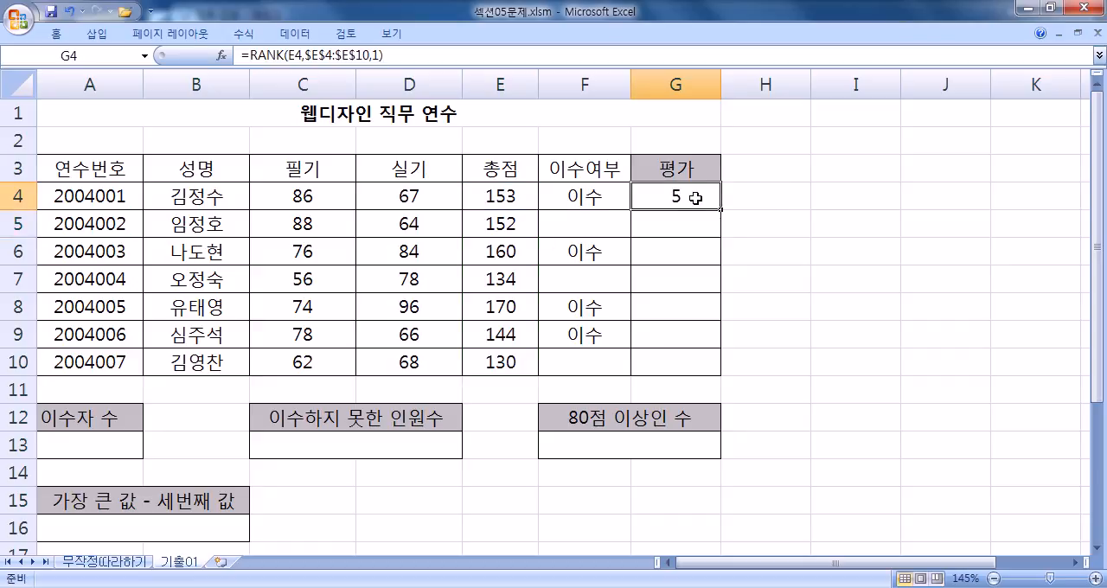
{"action": "left_click_drag", "start_coordinate": [721, 209], "coordinate": [715, 381]}
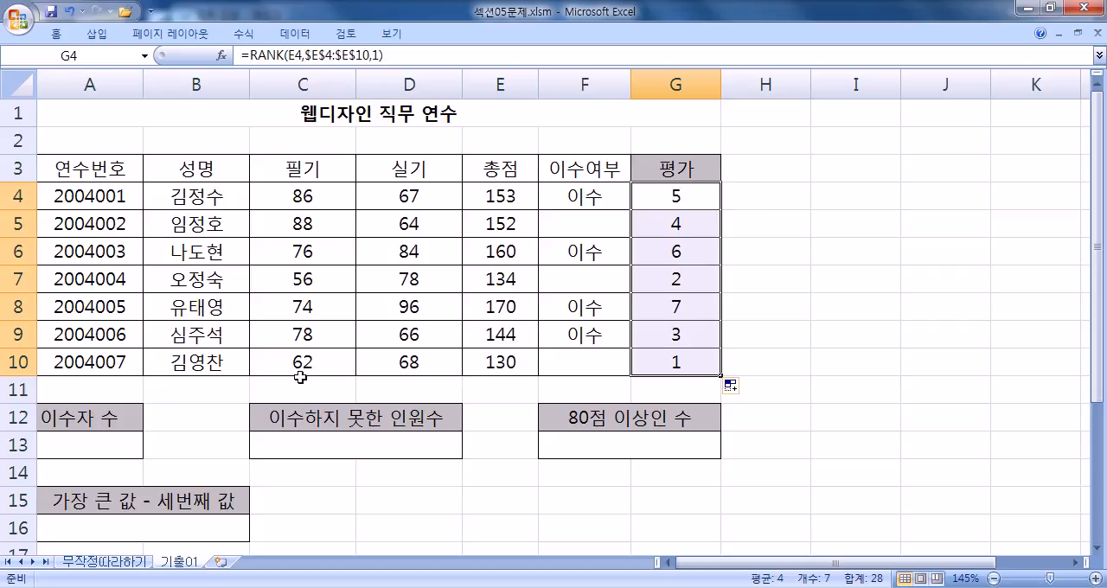
- Append &"등" to the RANK formula in G4 and refill the 평가 column down to G10
{"action": "double_click", "coordinate": [695, 202]}
{"action": "type", "text": "&\"등\""}
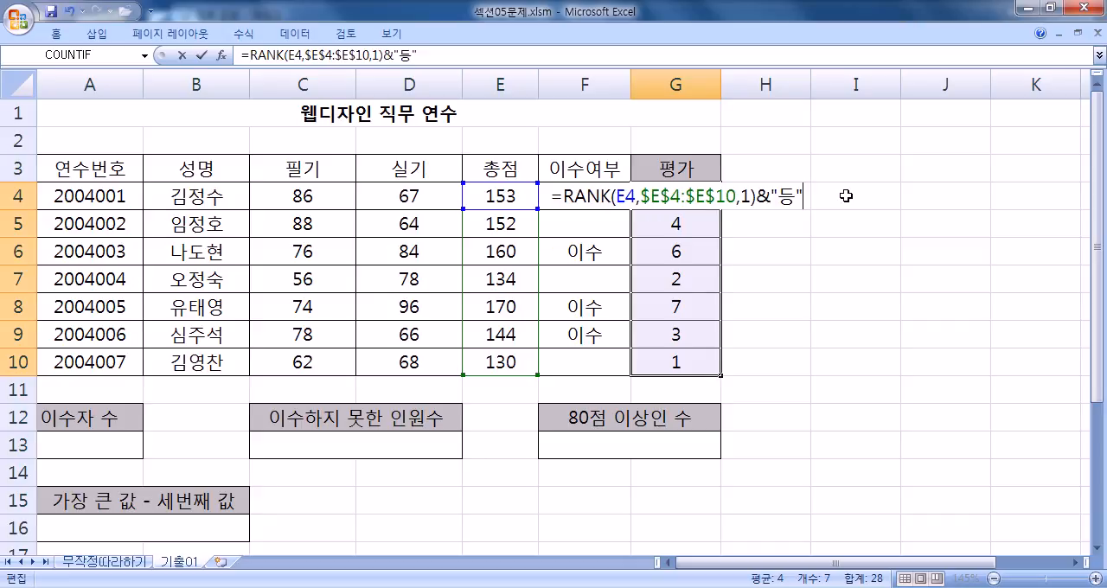
{"action": "key", "text": "Return"}
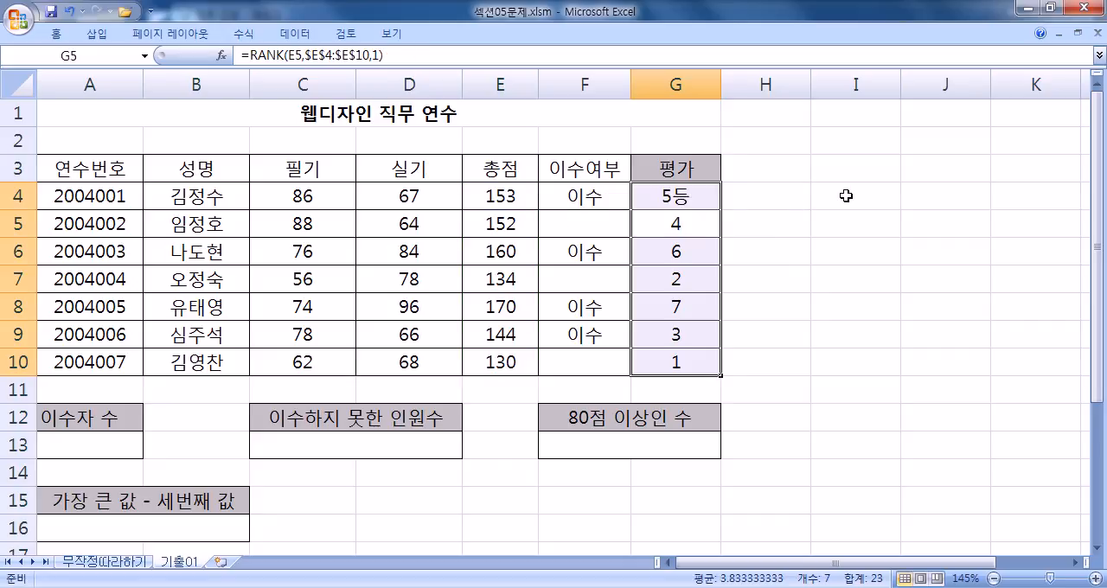
{"action": "left_click", "coordinate": [703, 202]}
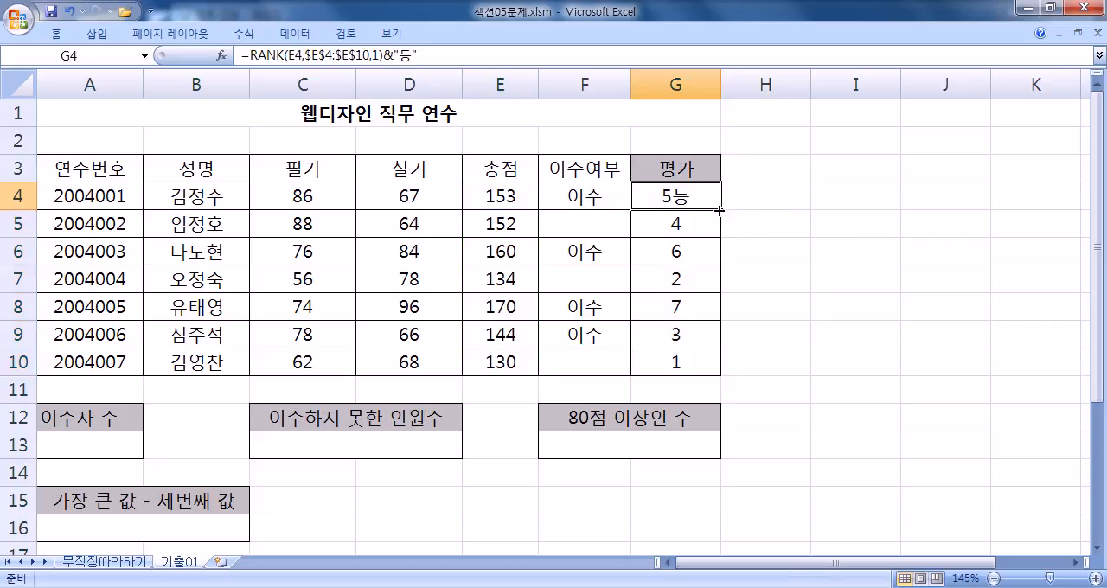
{"action": "double_click", "coordinate": [718, 210]}
{"action": "left_click", "coordinate": [696, 199]}
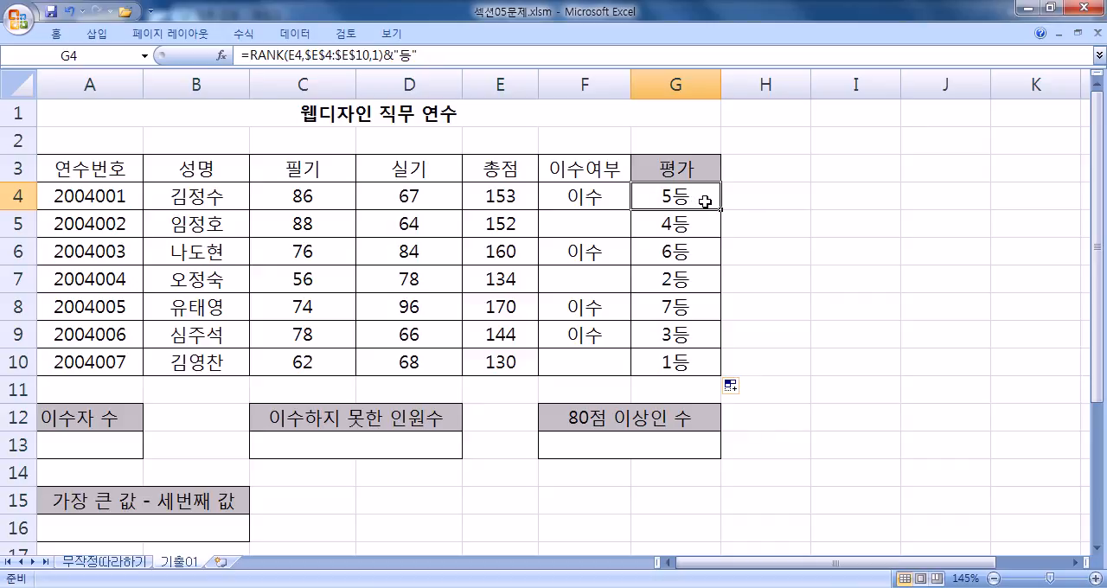
- Switch to Notepad and add the note ="12"&"34" : "1234" below the PROPER example, separated by a blank line
{"action": "key", "text": "alt+Tab"}
{"action": "scroll", "coordinate": [477, 373], "scroll_direction": "down", "scroll_amount": 2}
{"action": "key", "text": "Return"}
{"action": "key", "text": "Return"}
{"action": "type", "text": "=\"12"}
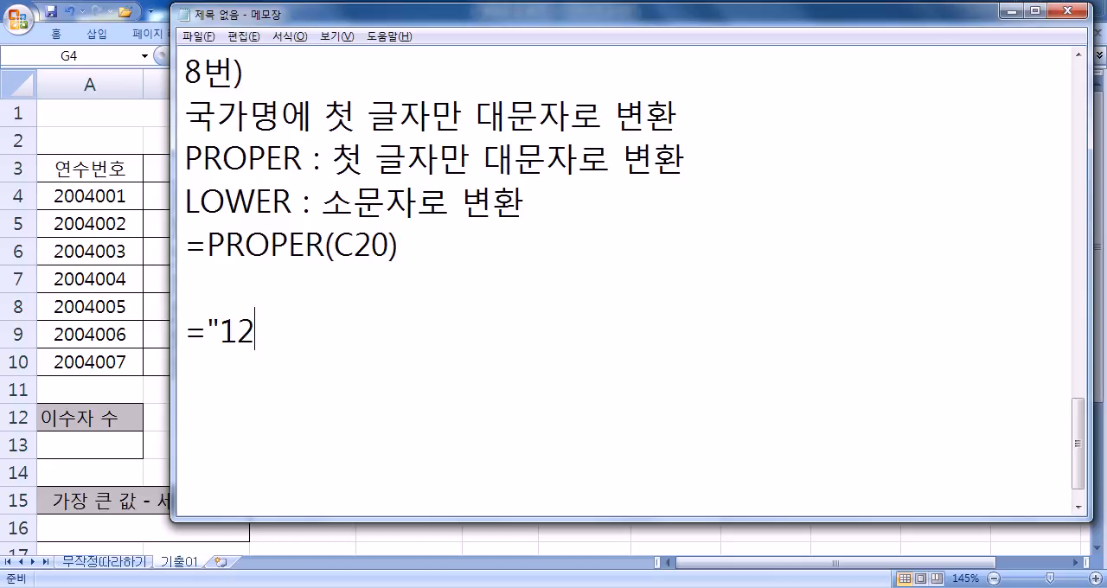
{"action": "type", "text": "\"&\"34\" : 1234"}
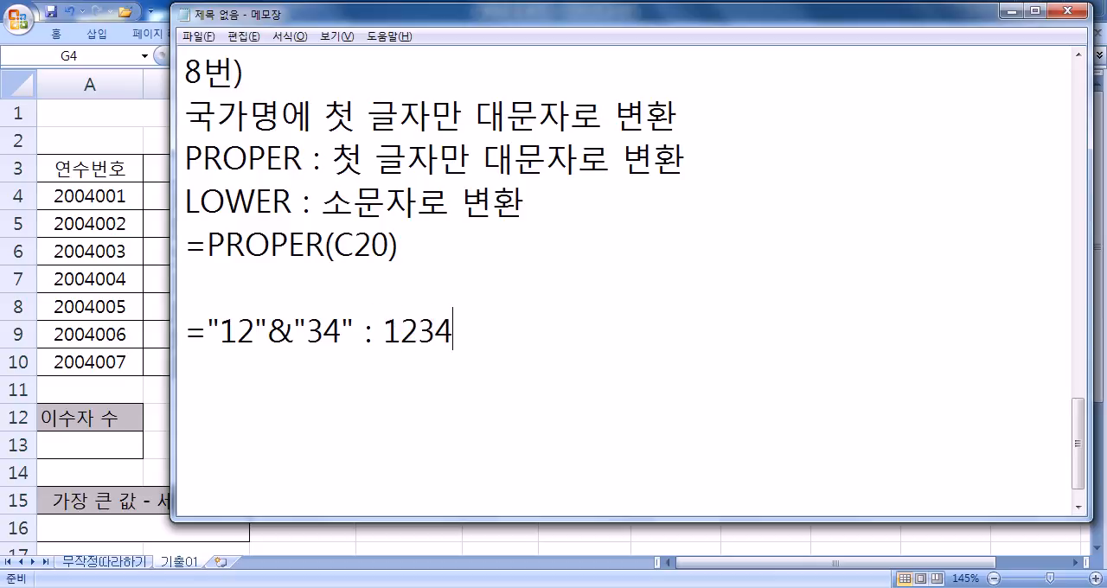
{"action": "key", "text": "Left"}
{"action": "key", "text": "Left"}
{"action": "key", "text": "Left"}
{"action": "type", "text": "\""}
{"action": "key", "text": "End"}
{"action": "type", "text": "\""}
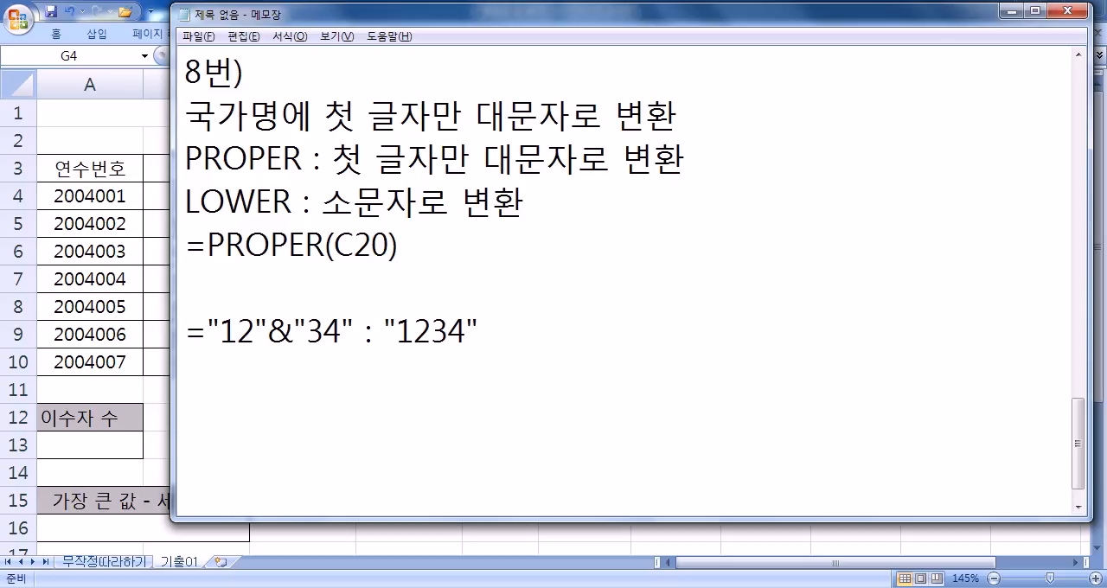
- Add the note line =RANK(....) & "등" : O등 below the concatenation example
{"action": "key", "text": "Return"}
{"action": "type", "text": "=ㄱ무ㅏ("}
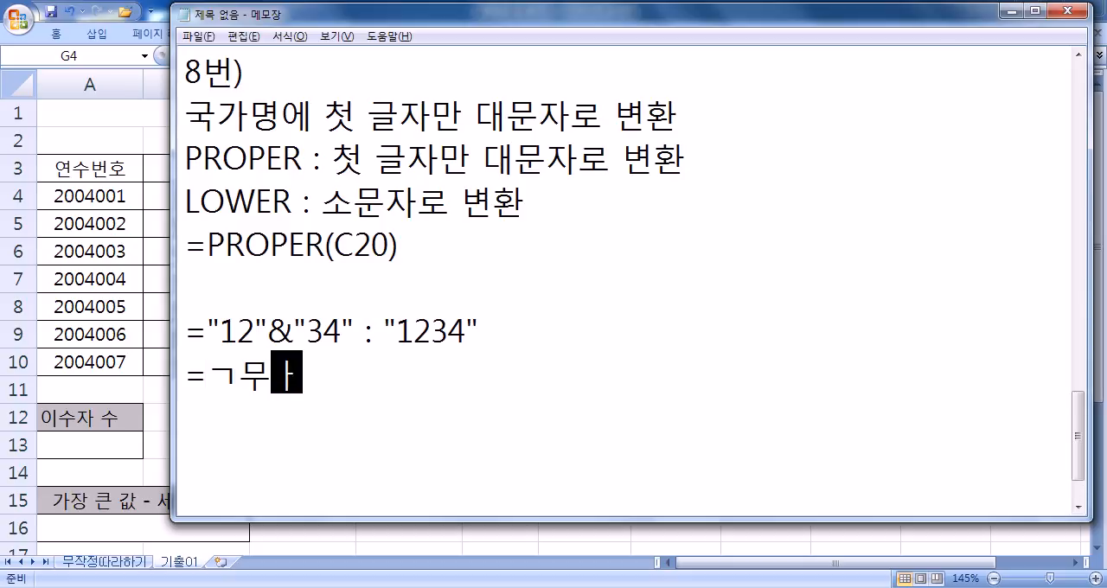
{"action": "key", "text": "BackSpace"}
{"action": "key", "text": "BackSpace"}
{"action": "key", "text": "BackSpace"}
{"action": "key", "text": "BackSpace"}
{"action": "type", "text": "RANM"}
{"action": "key", "text": "BackSpace"}
{"action": "type", "text": "K(.."}
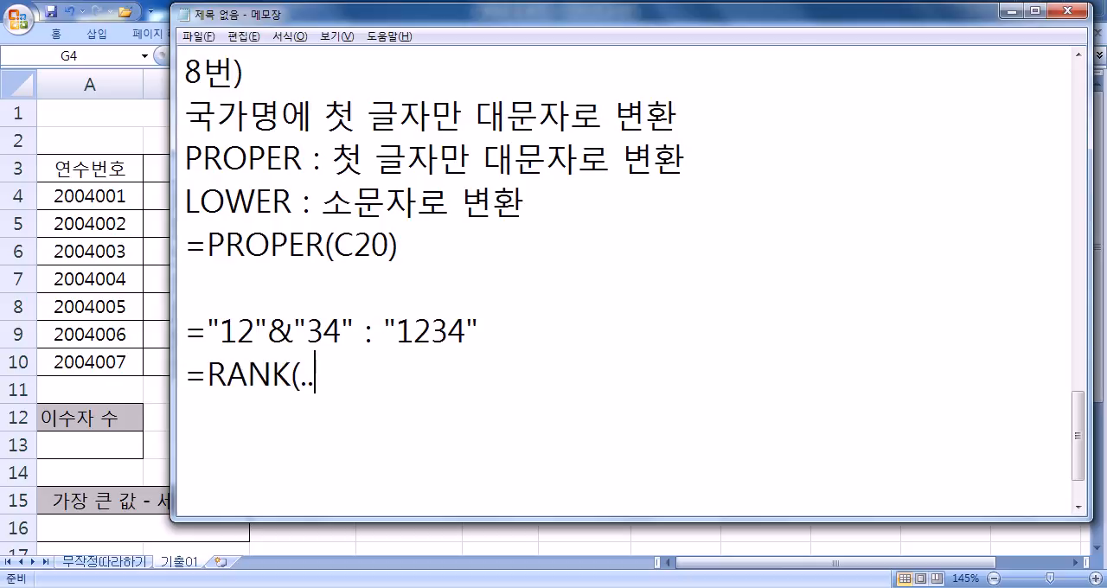
{"action": "type", "text": "..) & "}
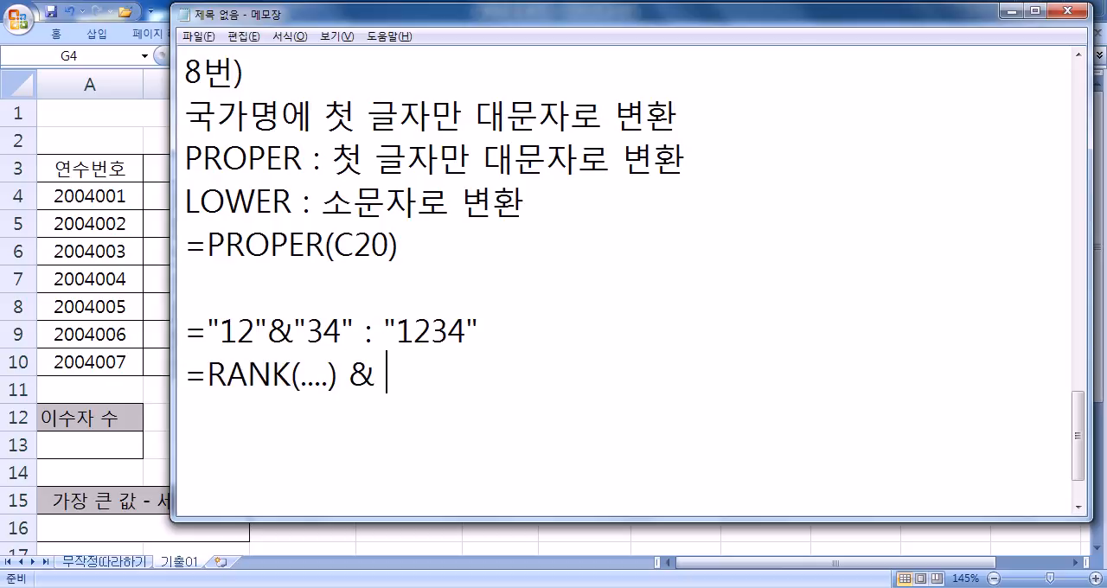
{"action": "type", "text": "\"드ㅇ\""}
{"action": "type", "text": " : "}
{"action": "type", "text": "O"}
{"action": "type", "text": "등"}
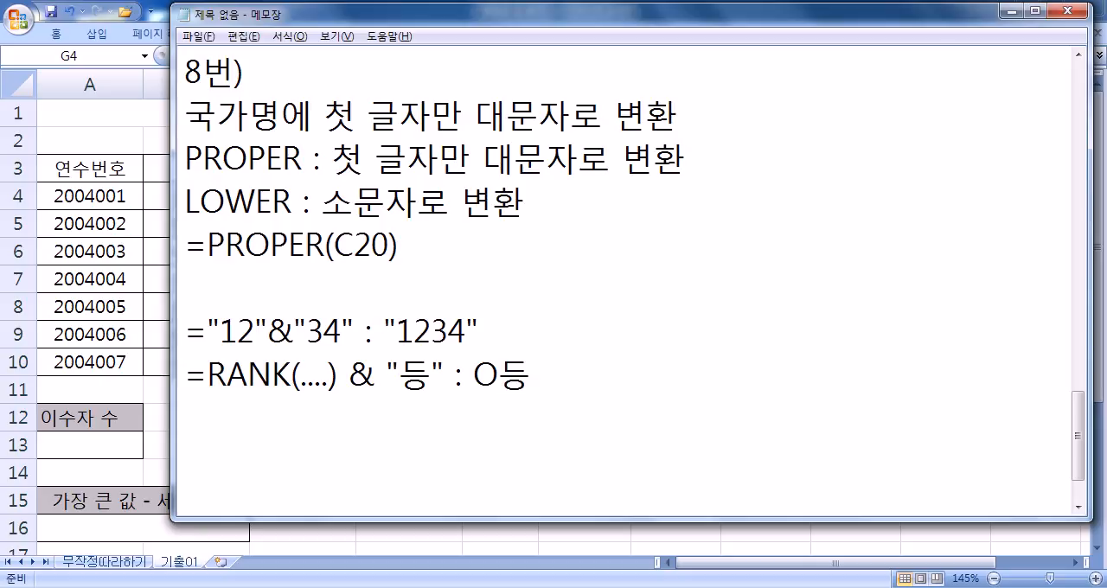
- Switch to Excel and start a COUNTIF formula in A13 under 이수자 수
{"action": "key", "text": "alt+Tab"}
{"action": "key", "text": "Home"}
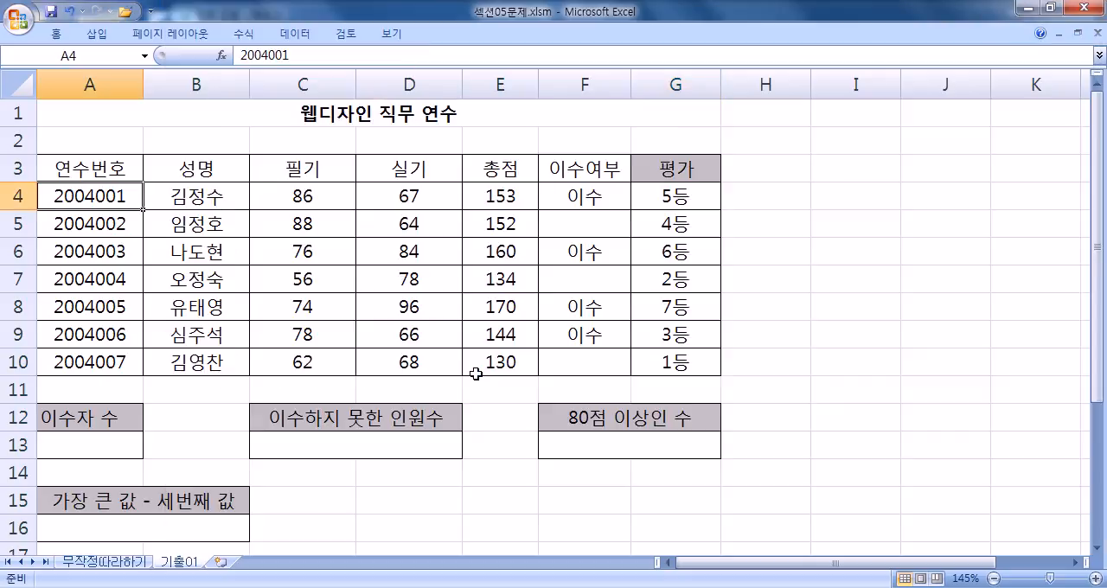
{"action": "key", "text": "Down"}
{"action": "key", "text": "Down"}
{"action": "key", "text": "Down"}
{"action": "key", "text": "Down"}
{"action": "key", "text": "Down"}
{"action": "key", "text": "Down"}
{"action": "key", "text": "Down"}
{"action": "key", "text": "Down"}
{"action": "key", "text": "Down"}
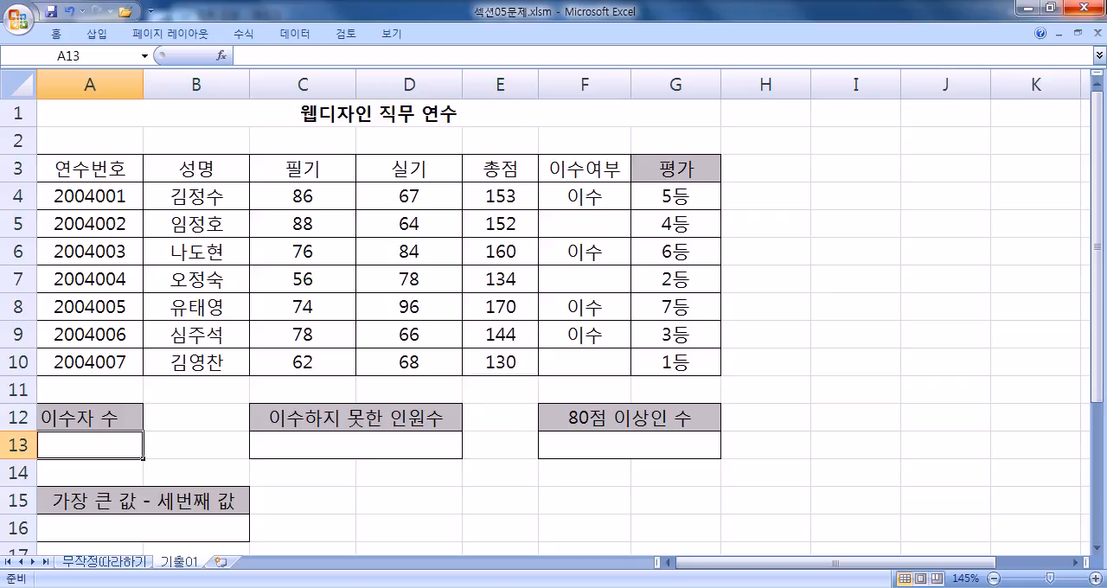
{"action": "scroll", "coordinate": [461, 254], "scroll_direction": "down", "scroll_amount": 1}
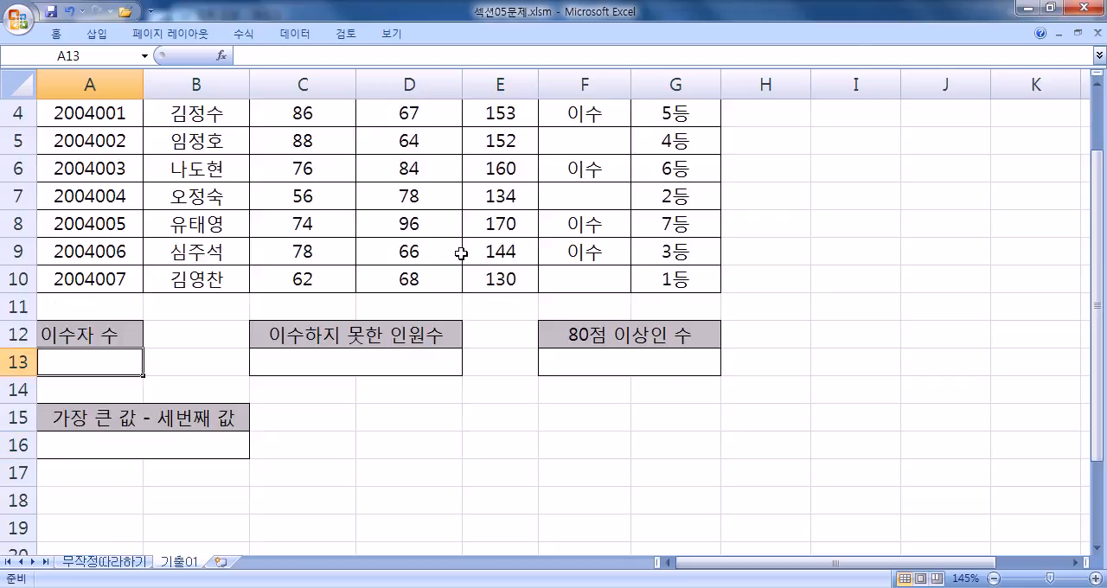
{"action": "type", "text": "="}
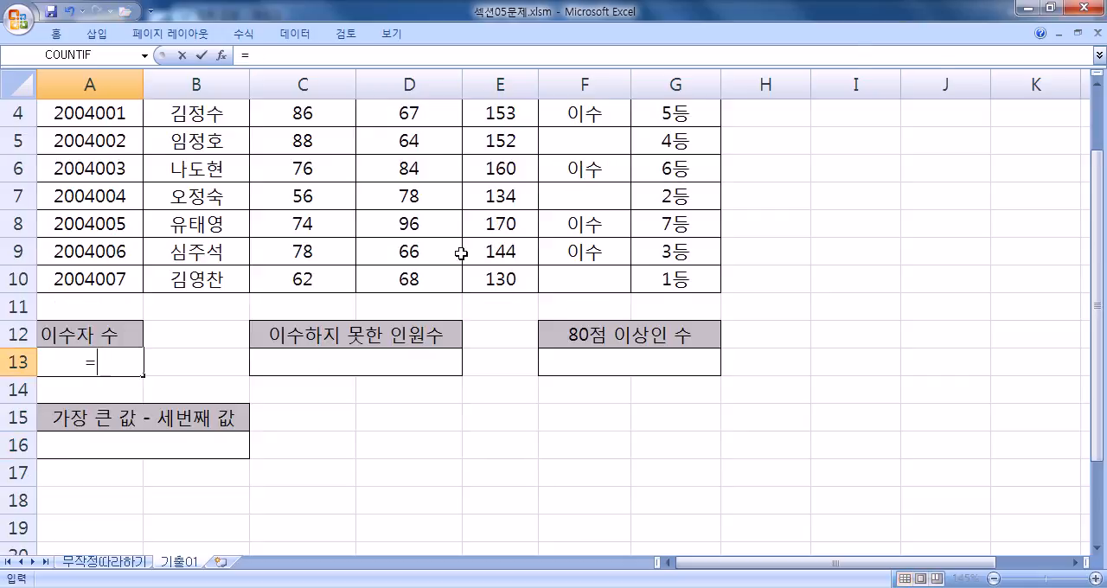
{"action": "type", "text": "COUNTIF"}
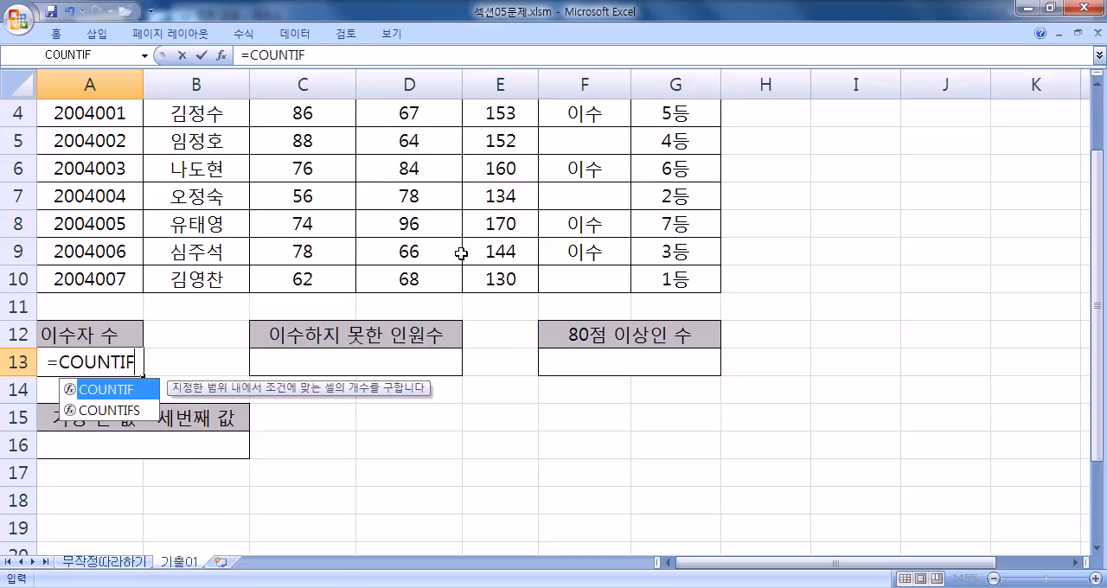
{"action": "type", "text": "("}
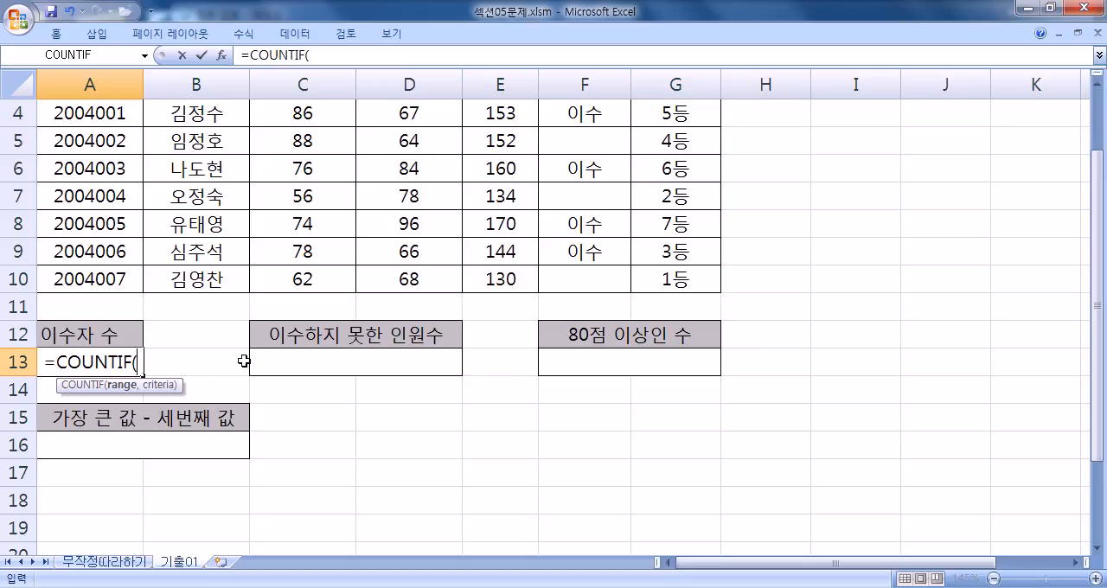
- Give the COUNTIF formula the range F4:F10 and the criteria "이수"
{"action": "scroll", "coordinate": [247, 361], "scroll_direction": "up", "scroll_amount": 1}
{"action": "left_click_drag", "start_coordinate": [578, 190], "coordinate": [578, 359]}
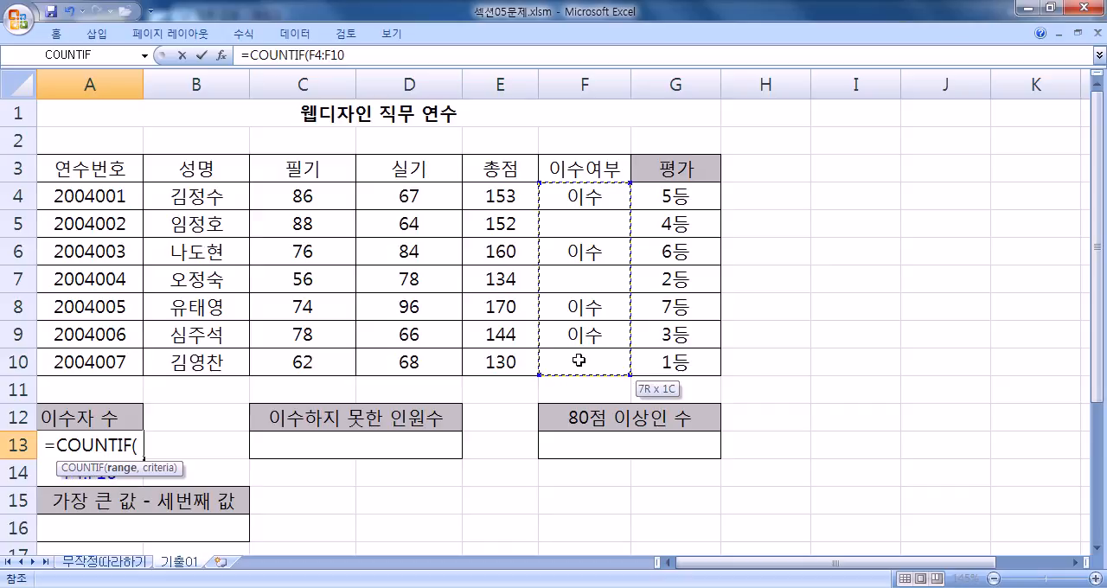
{"action": "scroll", "coordinate": [597, 339], "scroll_direction": "down", "scroll_amount": 1}
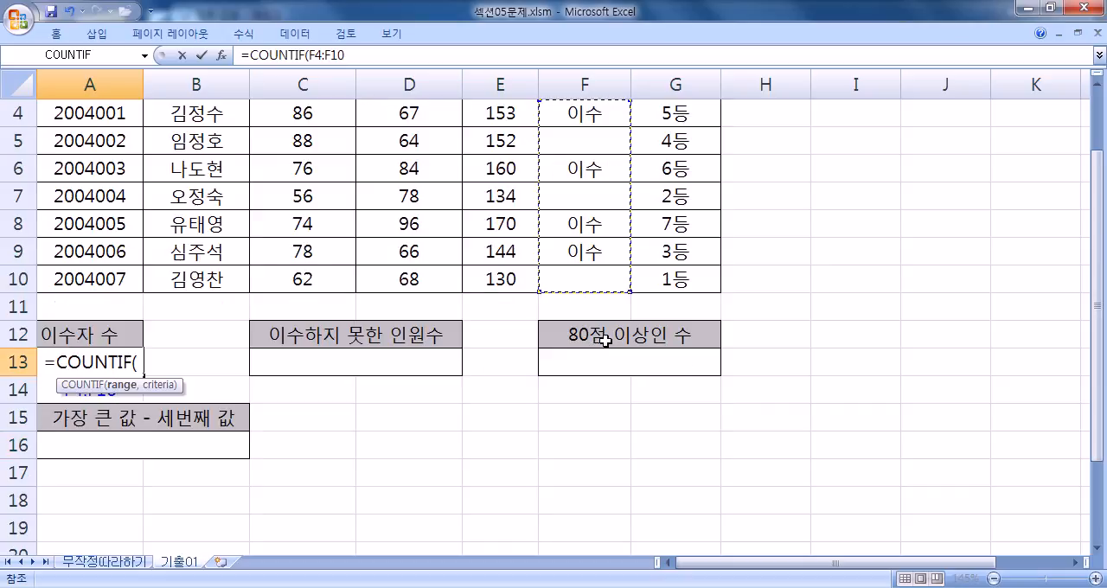
{"action": "type", "text": ",\"이수\""}
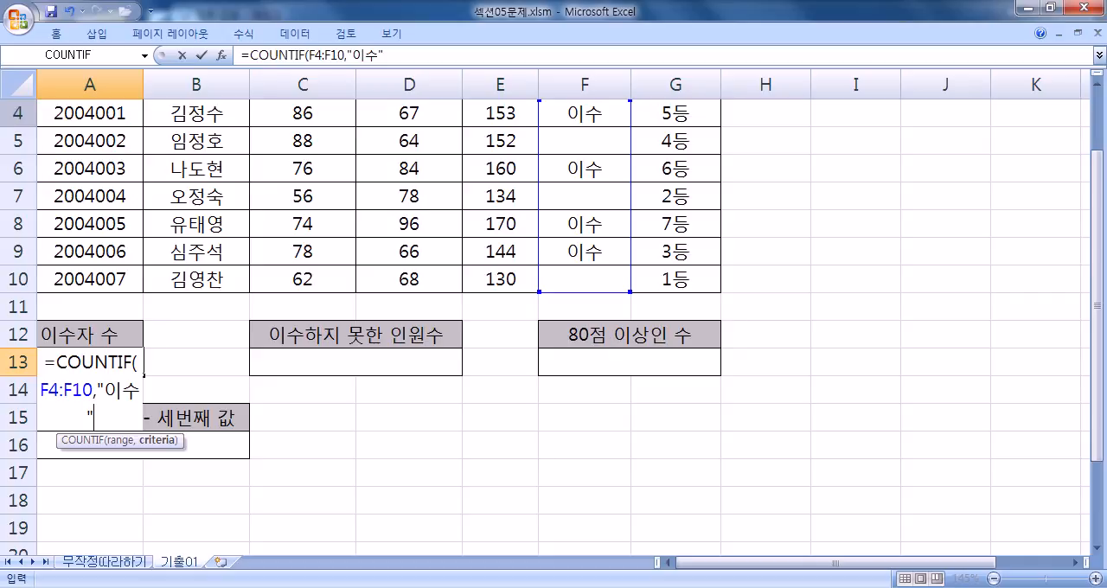
- Try cell references to the 이수 entries F4, F6, F8 and F9 in place of the COUNTIF text criteria
{"action": "double_click", "coordinate": [105, 426]}
{"action": "scroll", "coordinate": [429, 355], "scroll_direction": "up", "scroll_amount": 1}
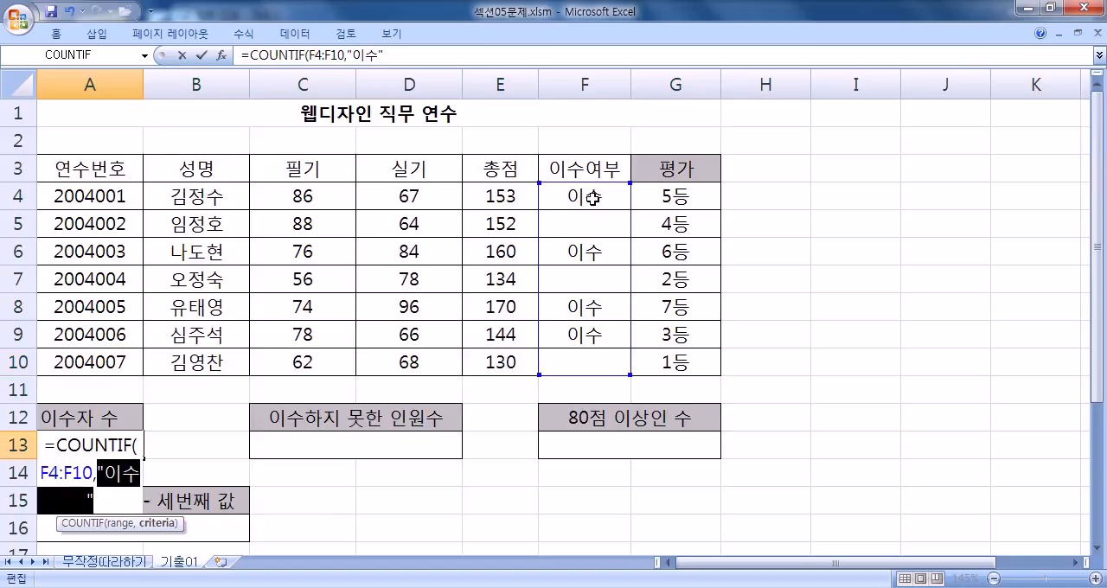
{"action": "left_click", "coordinate": [590, 255]}
{"action": "left_click", "coordinate": [559, 202]}
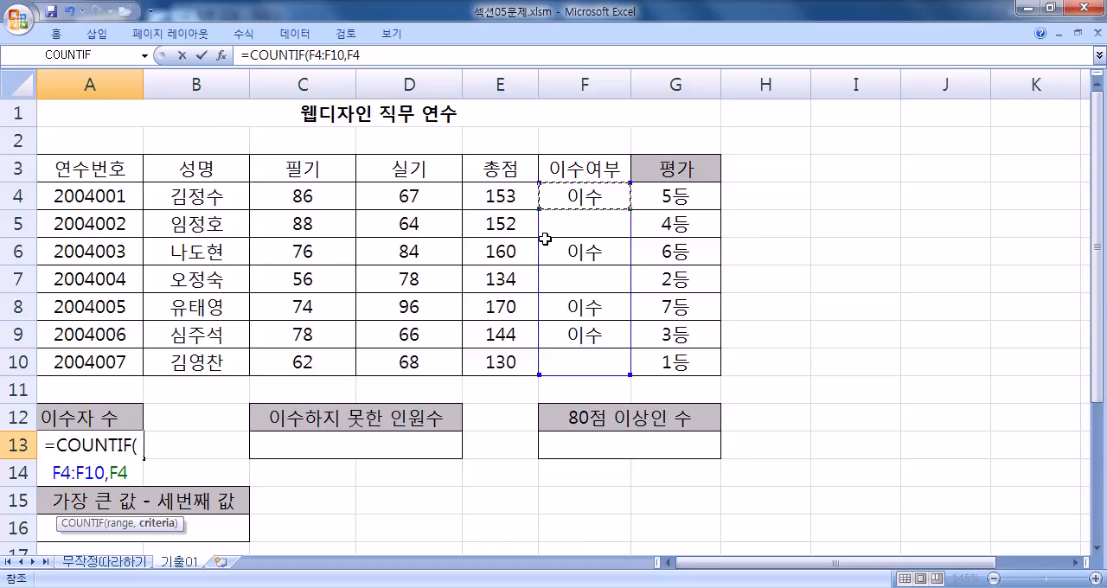
{"action": "scroll", "coordinate": [413, 240], "scroll_direction": "down", "scroll_amount": 2}
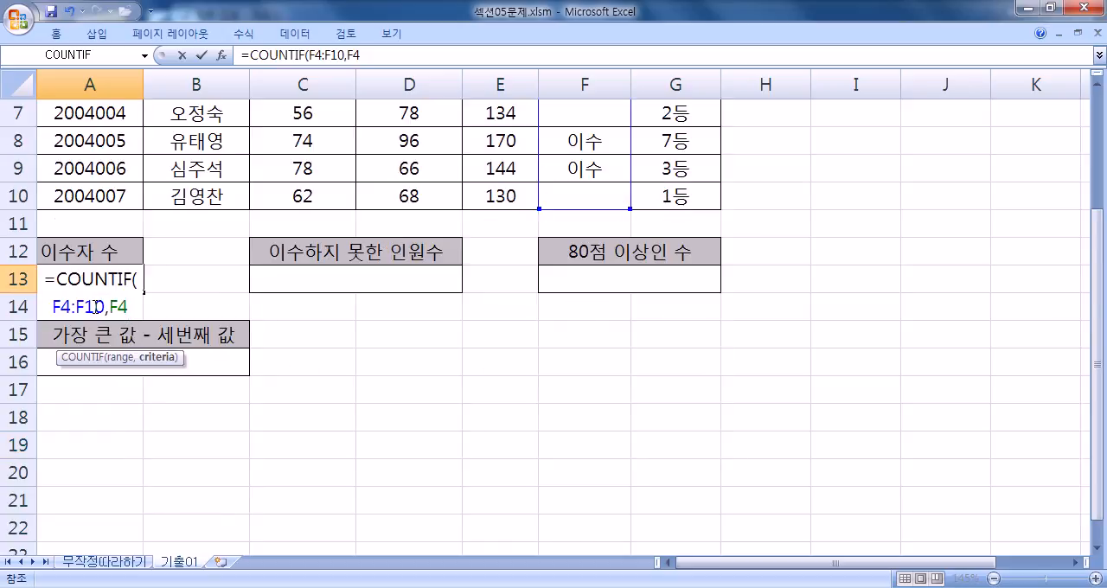
{"action": "scroll", "coordinate": [188, 303], "scroll_direction": "up", "scroll_amount": 2}
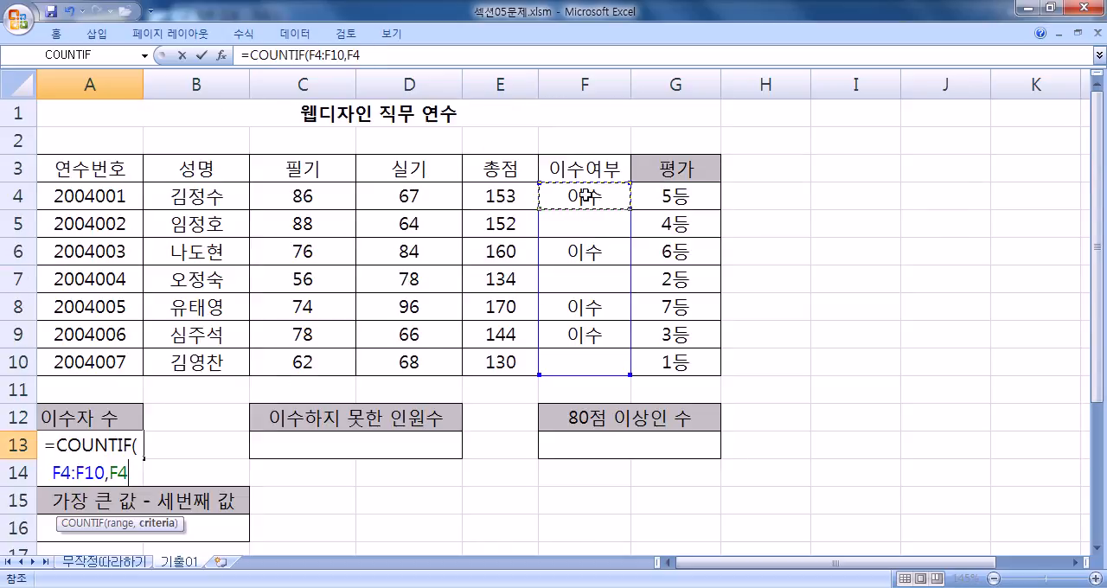
{"action": "left_click", "coordinate": [587, 252]}
{"action": "left_click", "coordinate": [577, 311]}
{"action": "left_click", "coordinate": [575, 339]}
{"action": "scroll", "coordinate": [407, 320], "scroll_direction": "down", "scroll_amount": 2}
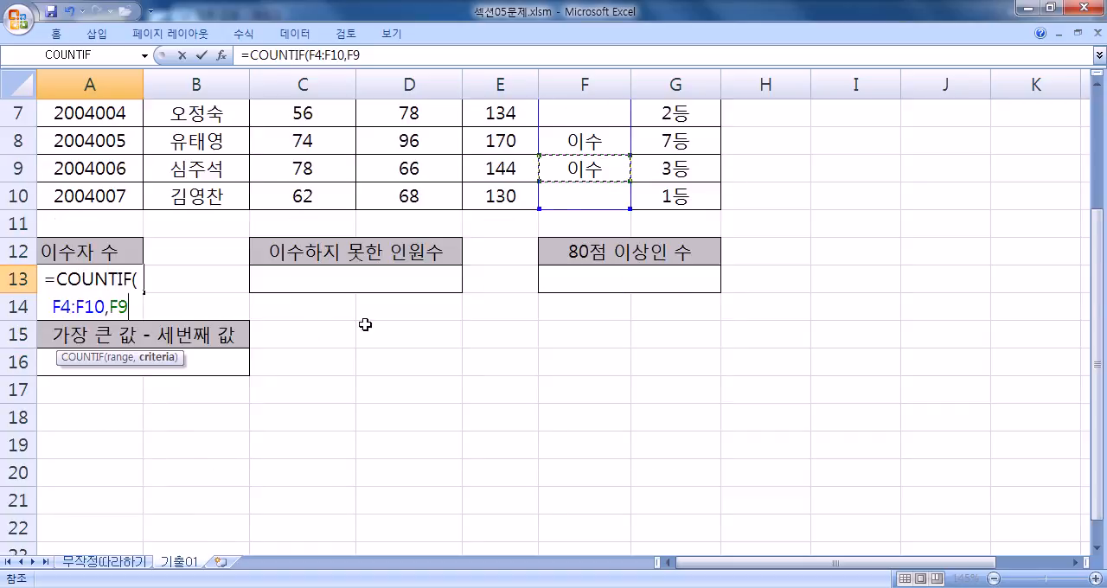
- Set the COUNTIF criteria back to the text "이수" and enter the formula in A13
{"action": "left_click_drag", "start_coordinate": [111, 308], "coordinate": [161, 309]}
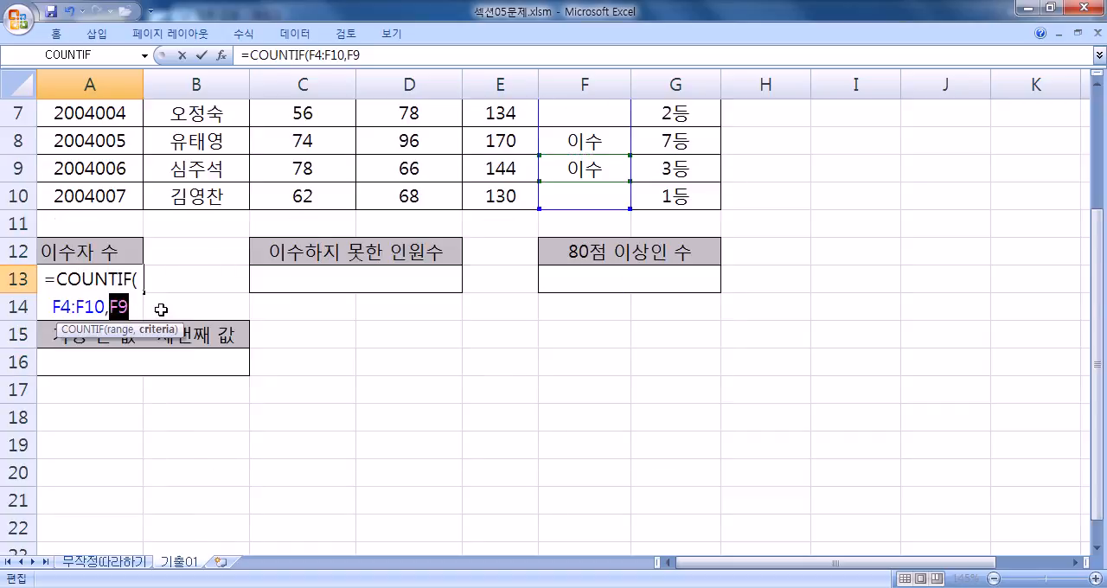
{"action": "type", "text": "\"이수"}
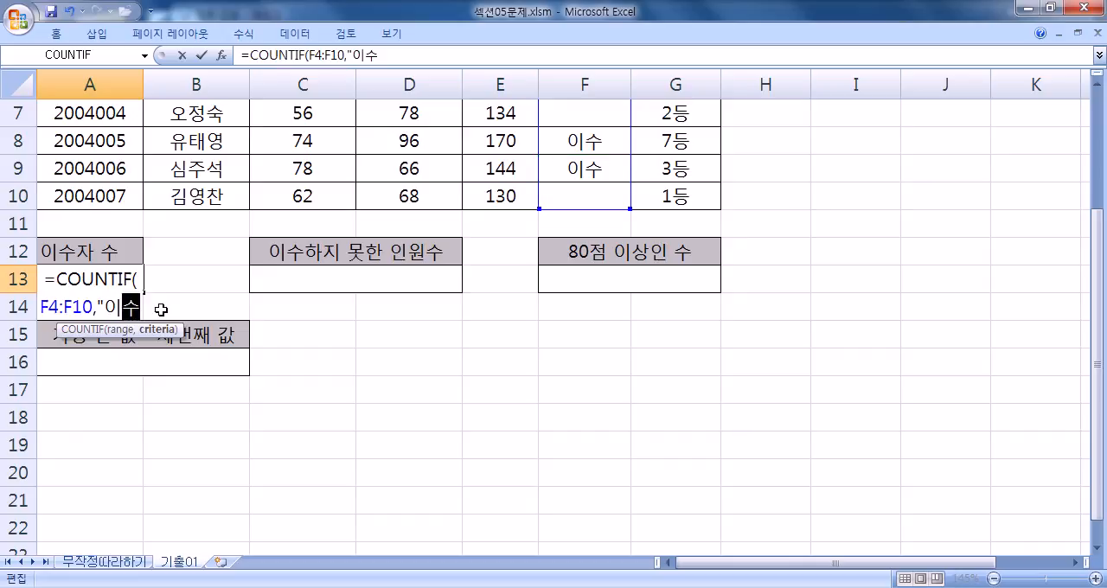
{"action": "type", "text": "\""}
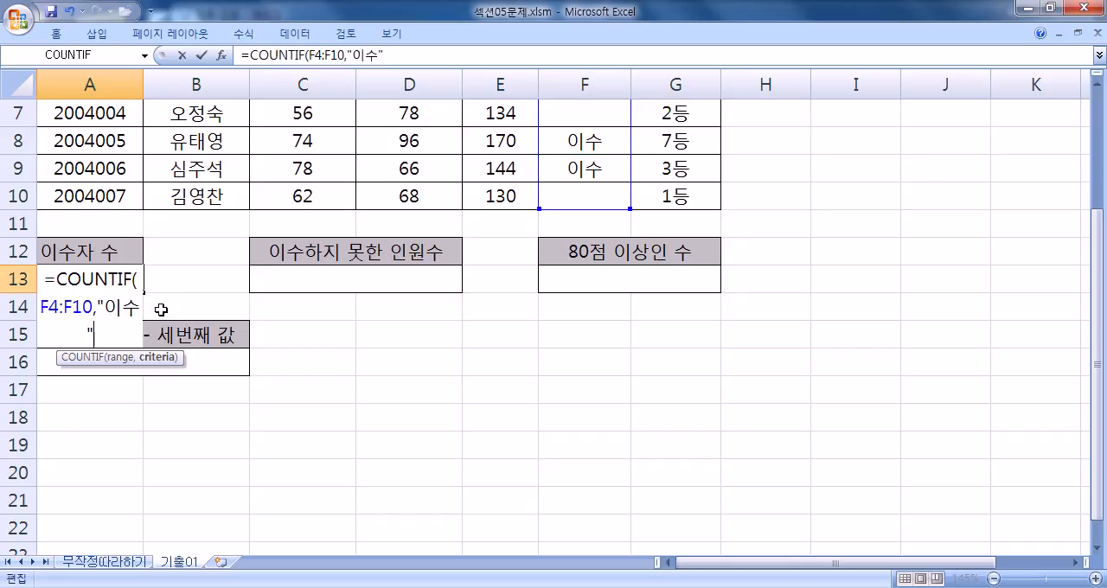
{"action": "key", "text": "Return"}
{"action": "left_click", "coordinate": [81, 277]}
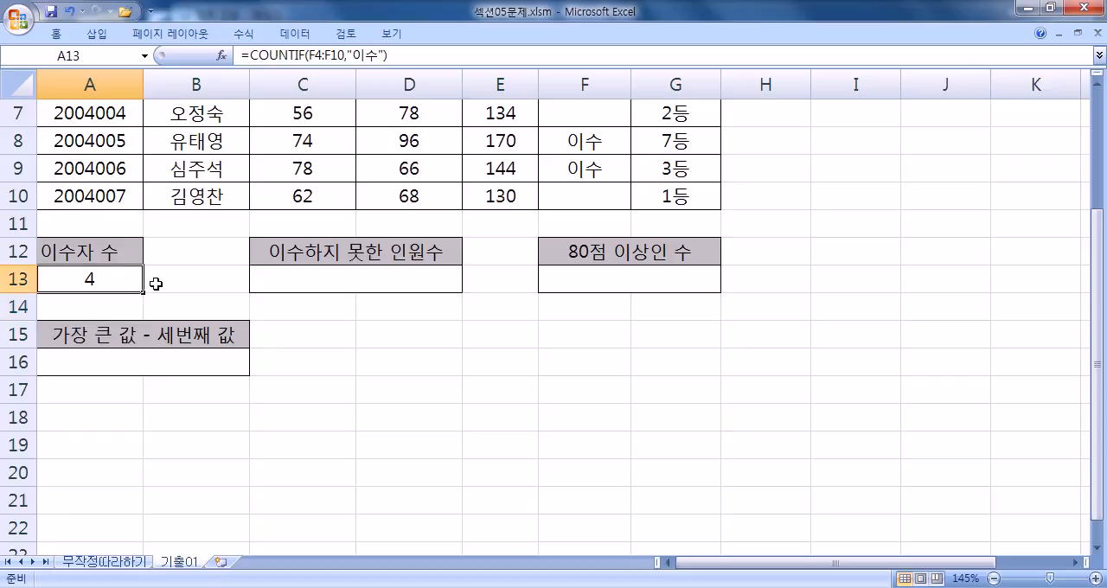
- Copy the COUNTIF formula from A13 into Notepad on a line below the RANK note
{"action": "key", "text": "F2"}
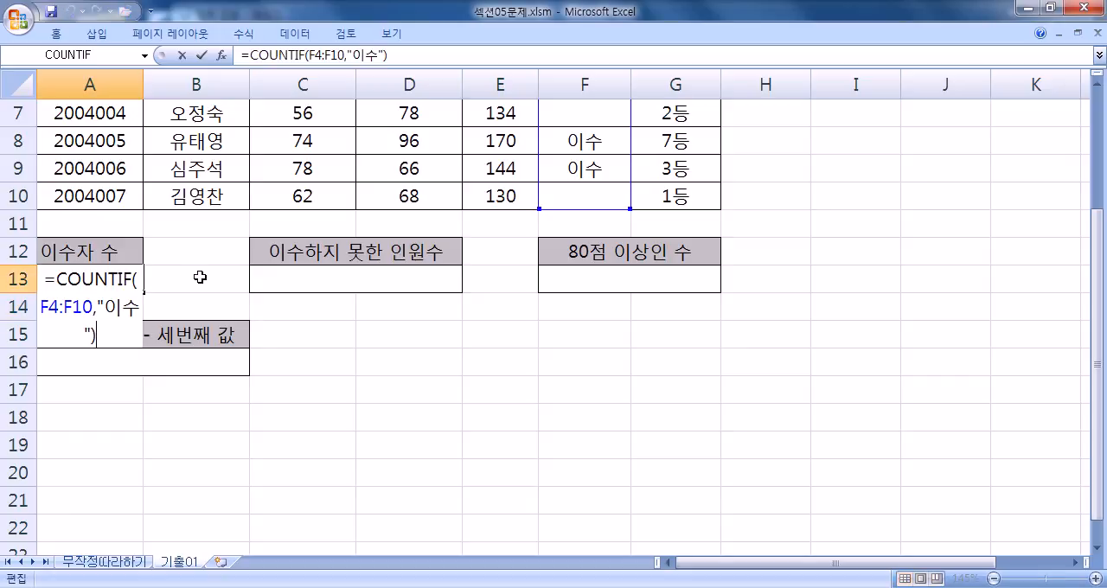
{"action": "left_click_drag", "start_coordinate": [98, 335], "coordinate": [42, 288]}
{"action": "key", "text": "alt+Tab"}
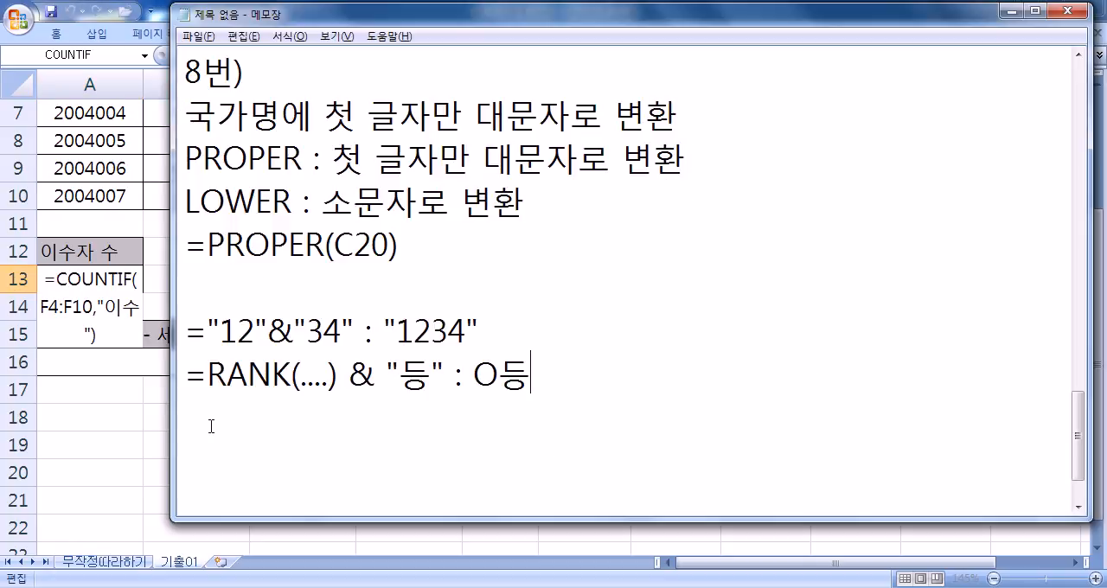
{"action": "key", "text": "ctrl+v"}
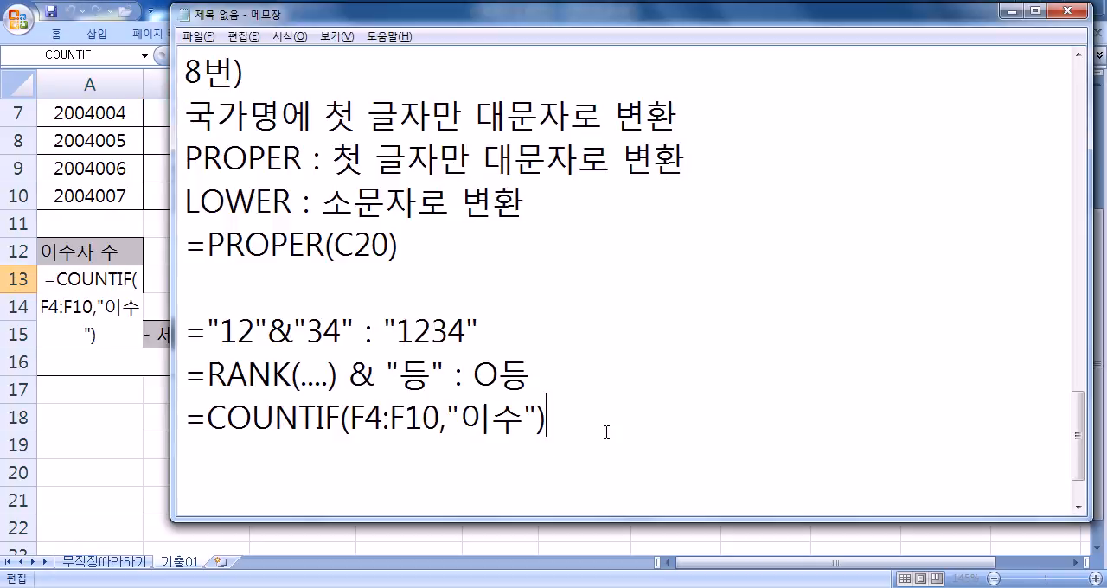
- Append &"명" to the COUNTIF note and highlight its & operator
{"action": "type", "text": "\"명\""}
{"action": "key", "text": "Left"}
{"action": "key", "text": "Left"}
{"action": "key", "text": "Left"}
{"action": "type", "text": "&"}
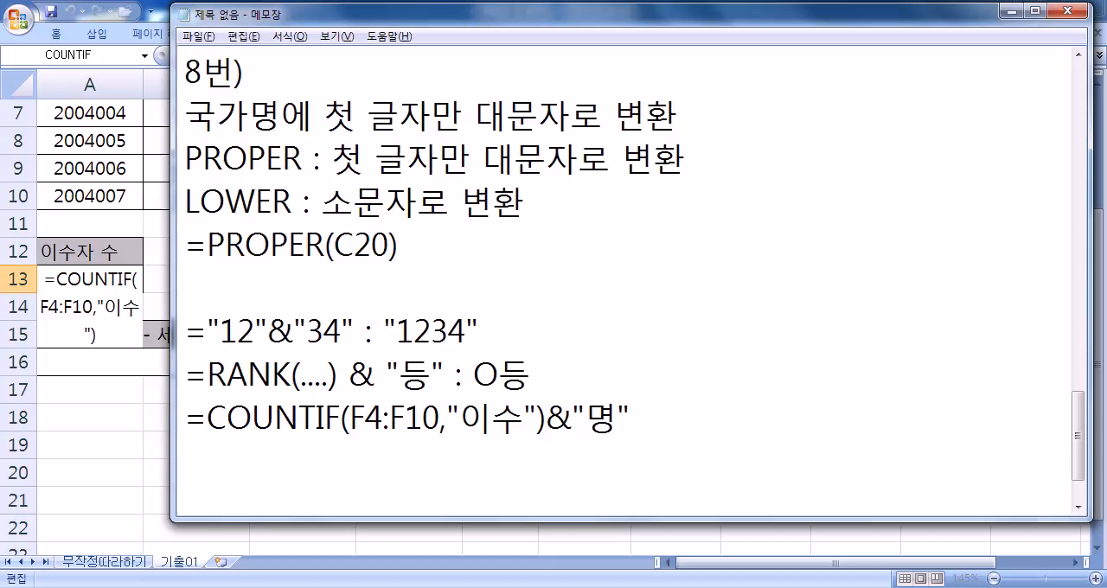
{"action": "key", "text": "shift+Left"}
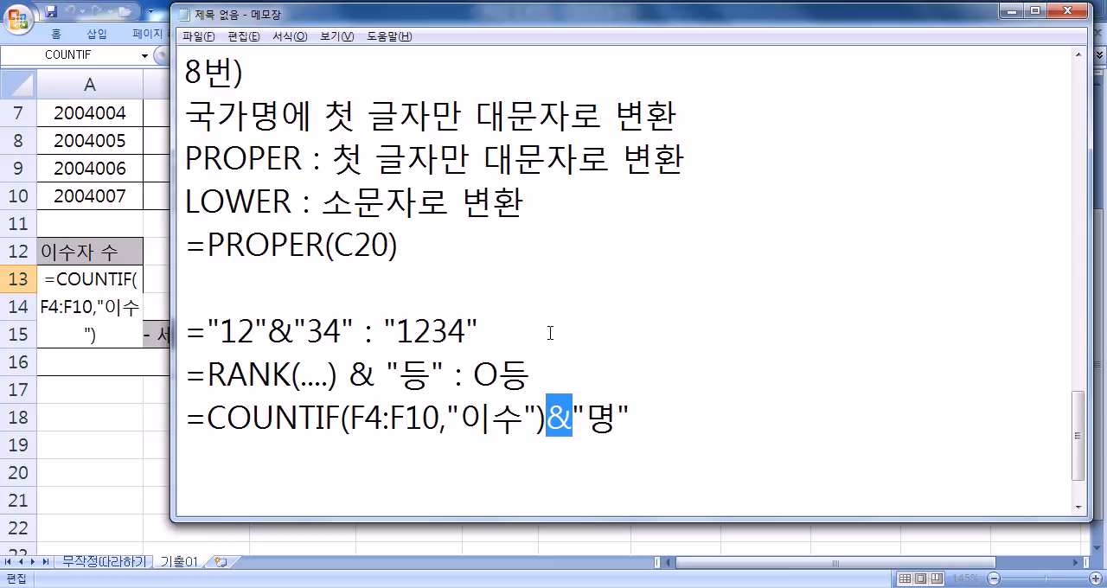
{"action": "scroll", "coordinate": [473, 327], "scroll_direction": "up", "scroll_amount": 1}
{"action": "scroll", "coordinate": [456, 314], "scroll_direction": "down", "scroll_amount": 2}
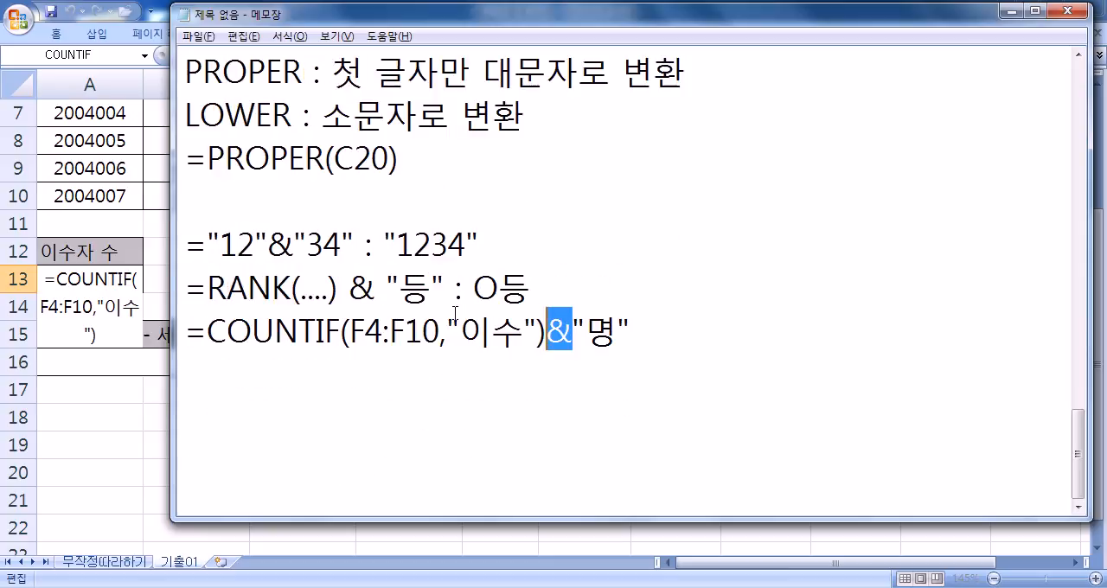
- Switch to Excel, leave the A13 formula as is and copy the full RANK formula from G4
{"action": "key", "text": "alt+Tab"}
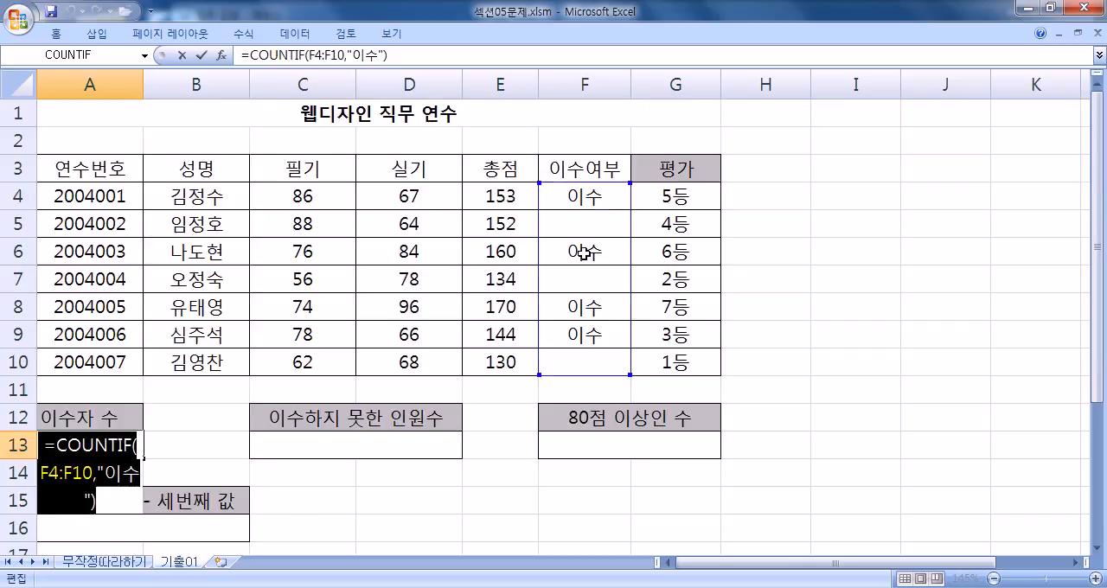
{"action": "key", "text": "Escape"}
{"action": "left_click", "coordinate": [657, 196]}
{"action": "double_click", "coordinate": [658, 196]}
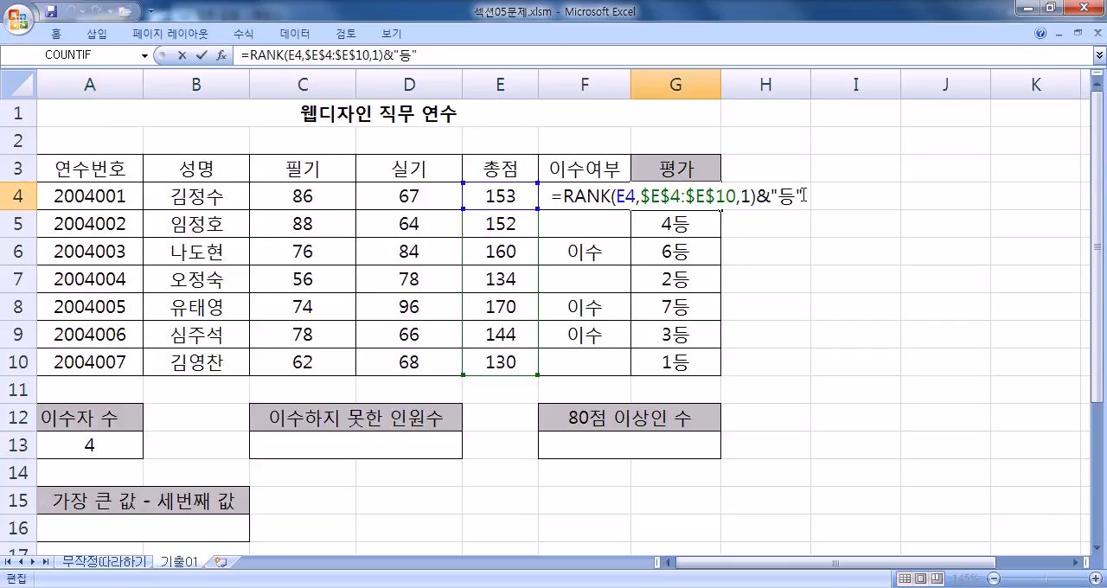
{"action": "left_click_drag", "start_coordinate": [803, 195], "coordinate": [509, 203]}
{"action": "key", "text": "ctrl+c"}
- Paste the RANK formula into Notepad on a new line above the ="12"&"34" note
{"action": "key", "text": "alt+Tab"}
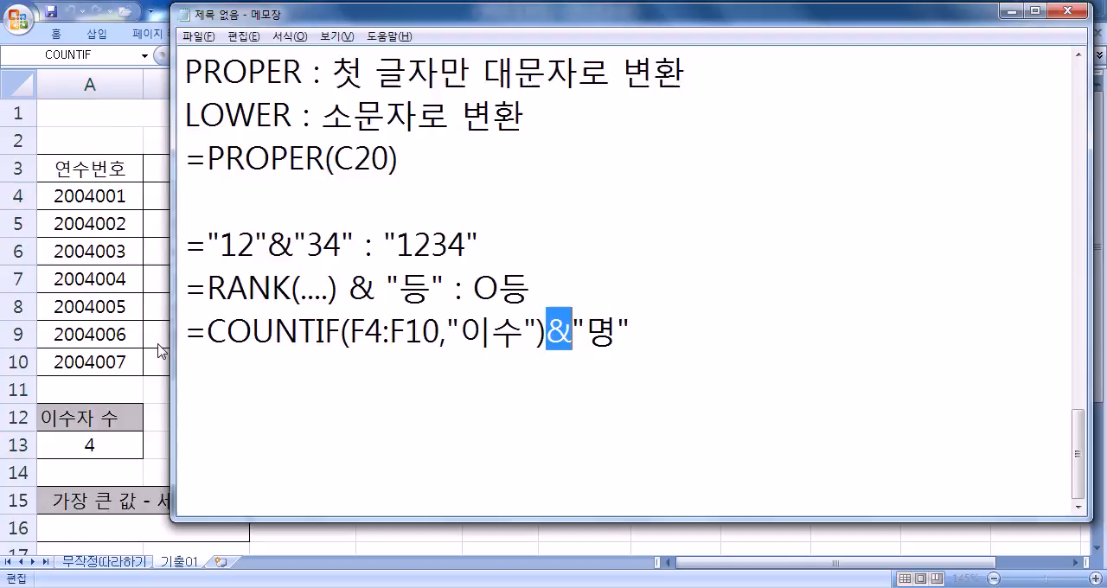
{"action": "left_click", "coordinate": [198, 262]}
{"action": "key", "text": "Left"}
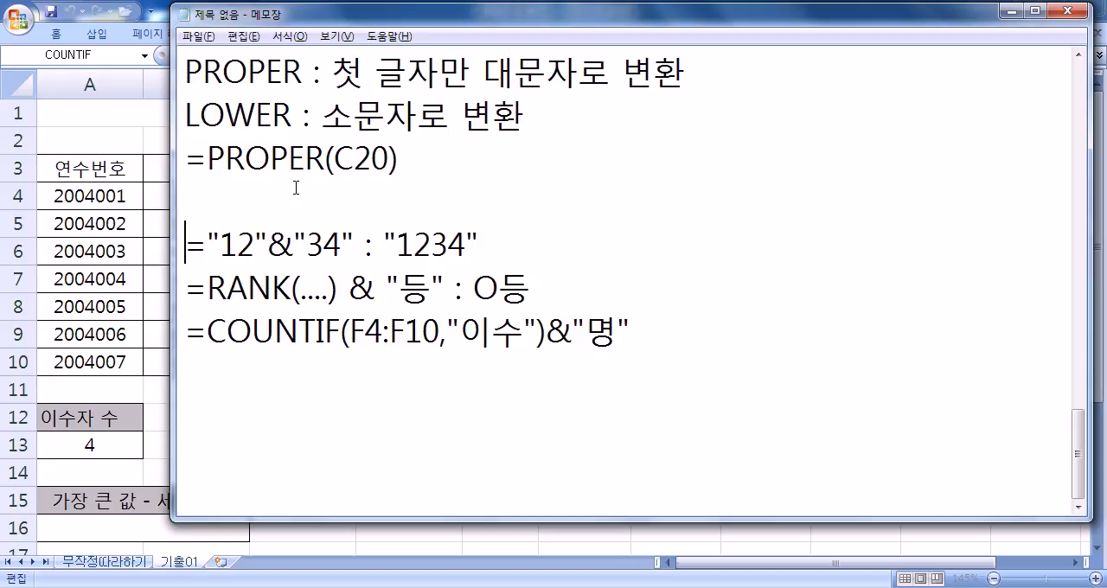
{"action": "key", "text": "Return"}
{"action": "key", "text": "Up"}
{"action": "key", "text": "ctrl+v"}
- Remove &"등" from the end of the pasted RANK formula
{"action": "key", "text": "Left"}
{"action": "key", "text": "Left"}
{"action": "key", "text": "Left"}
{"action": "key", "text": "Left"}
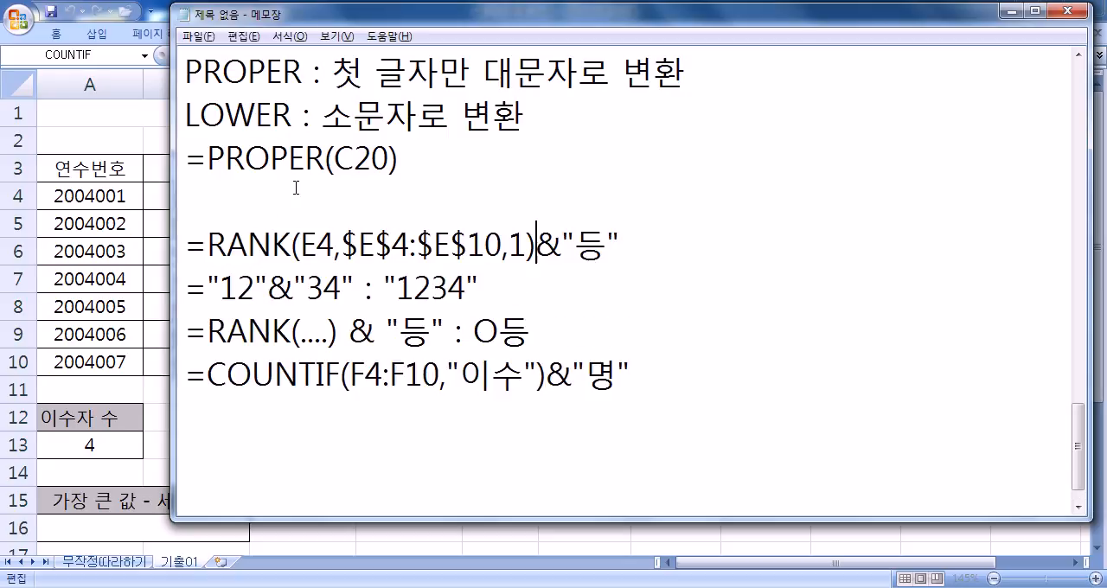
{"action": "key", "text": "shift+End"}
{"action": "key", "text": "Delete"}
- Highlight the absolute reference $E$10 in the RANK note to examine it
{"action": "key", "text": "Left"}
{"action": "key", "text": "Left"}
{"action": "key", "text": "Left"}
{"action": "key", "text": "Left"}
{"action": "key", "text": "Left"}
{"action": "key", "text": "Left"}
{"action": "key", "text": "Left"}
{"action": "key", "text": "Left"}
{"action": "key", "text": "shift+Right"}
{"action": "key", "text": "shift+Right"}
{"action": "key", "text": "shift+Right"}
{"action": "key", "text": "shift+Right"}
{"action": "key", "text": "shift+Right"}
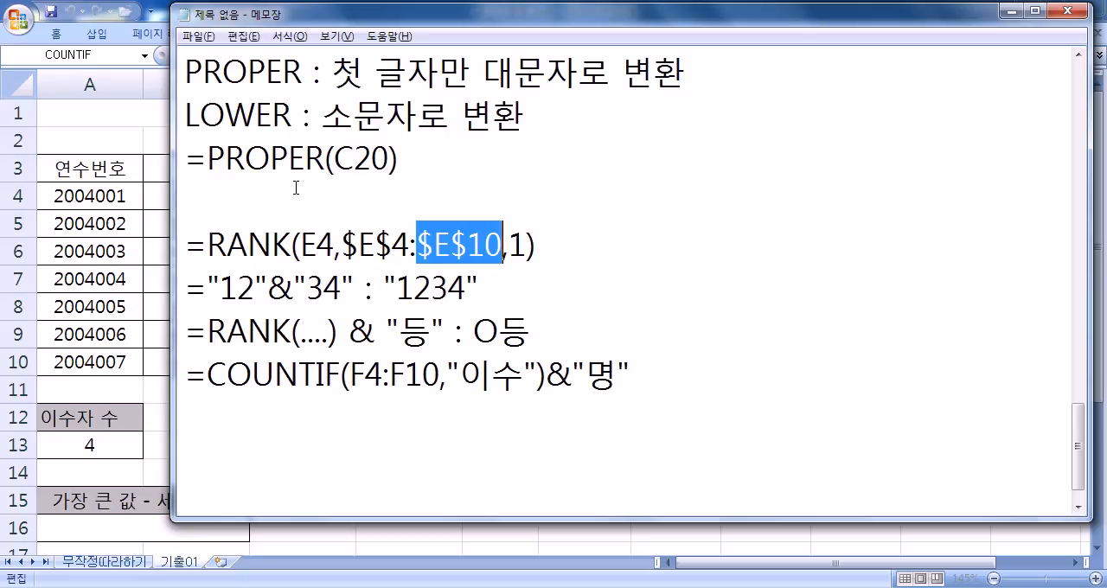
- Switch to Excel and clear the 평가 results in G4:G10
{"action": "key", "text": "alt+Tab"}
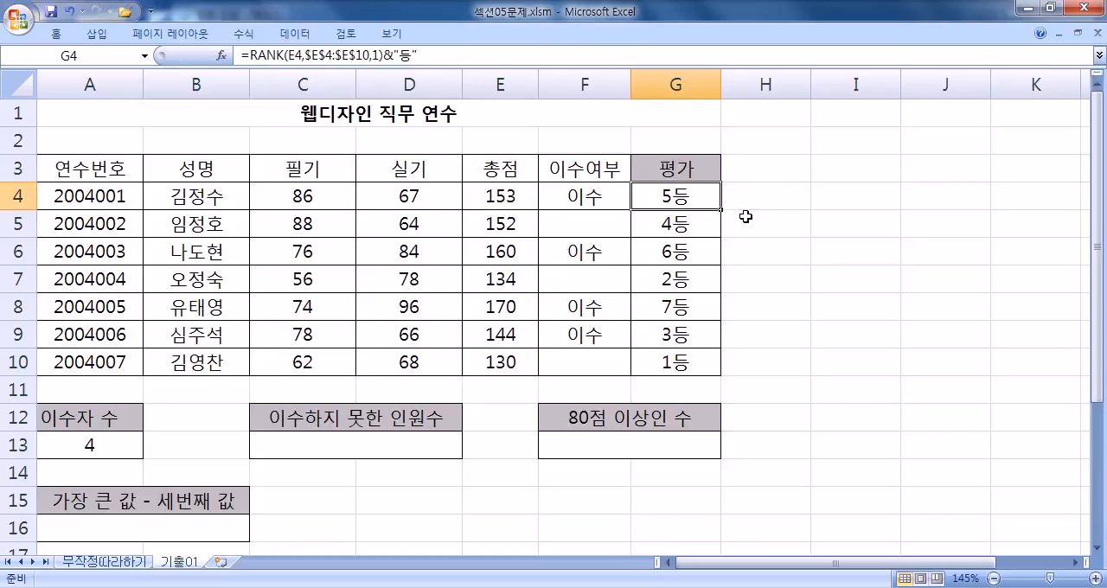
{"action": "left_click", "coordinate": [839, 190]}
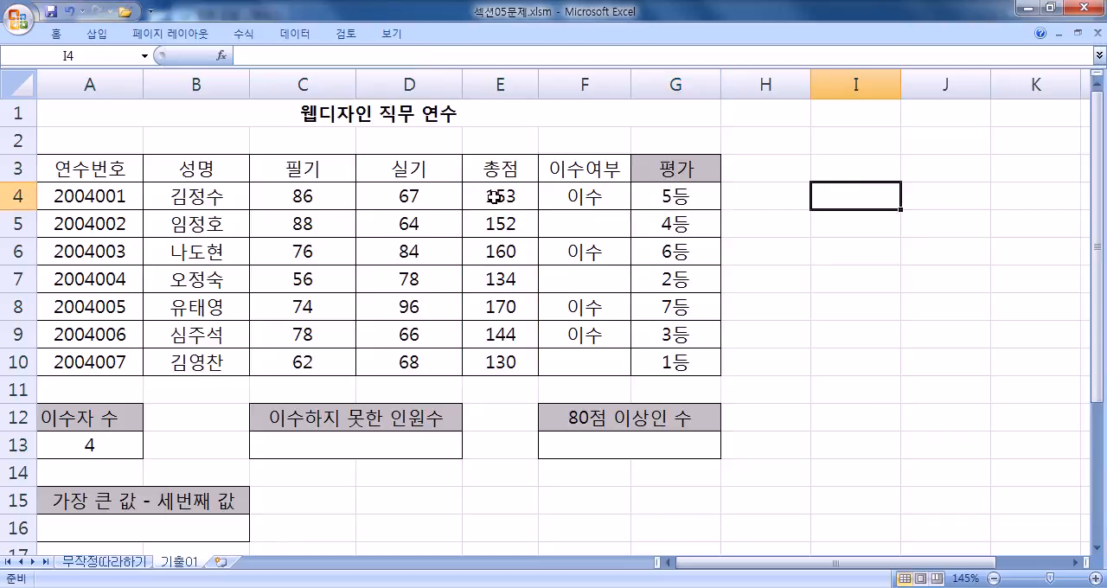
{"action": "left_click", "coordinate": [742, 195]}
{"action": "left_click_drag", "start_coordinate": [657, 196], "coordinate": [650, 364]}
{"action": "key", "text": "Delete"}
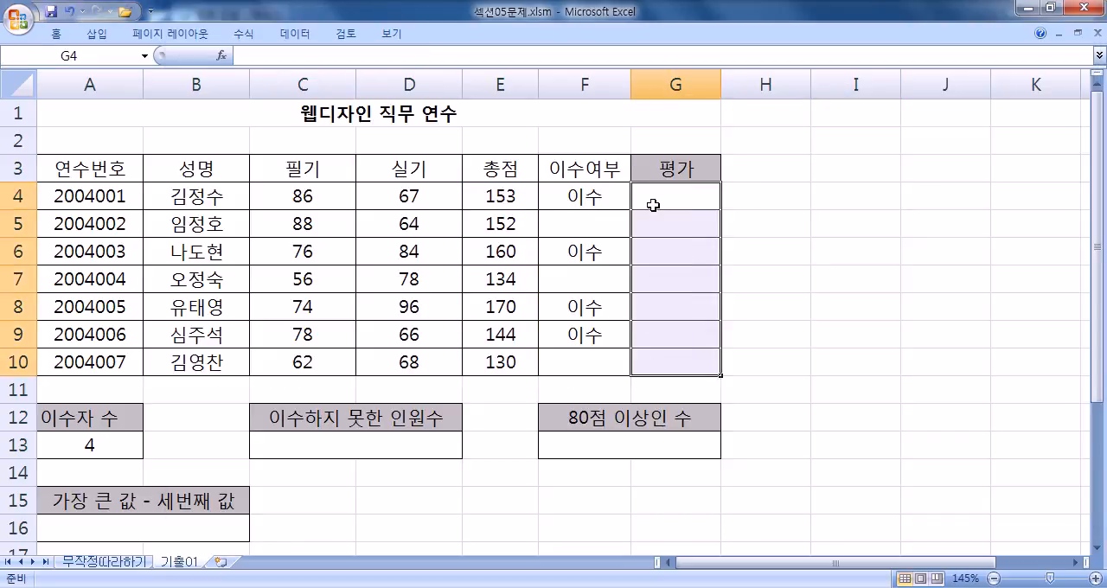
- Examine the first score E4 and the 총점 range E4:E10 used for ranking, then select G4
{"action": "left_click", "coordinate": [653, 203]}
{"action": "left_click", "coordinate": [497, 195]}
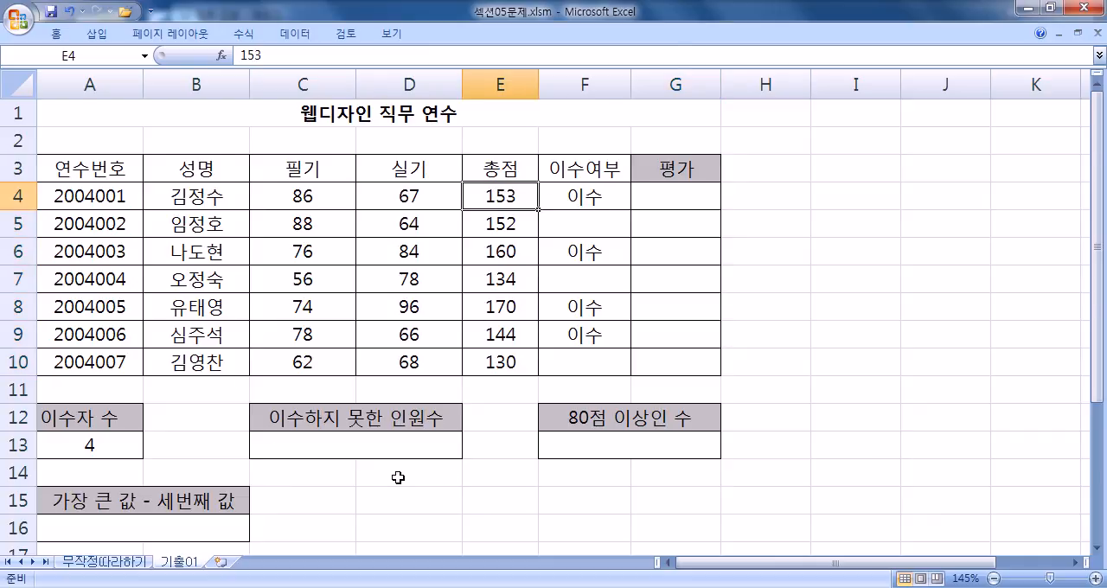
{"action": "scroll", "coordinate": [403, 480], "scroll_direction": "down", "scroll_amount": 1}
{"action": "left_click_drag", "start_coordinate": [379, 437], "coordinate": [689, 517]}
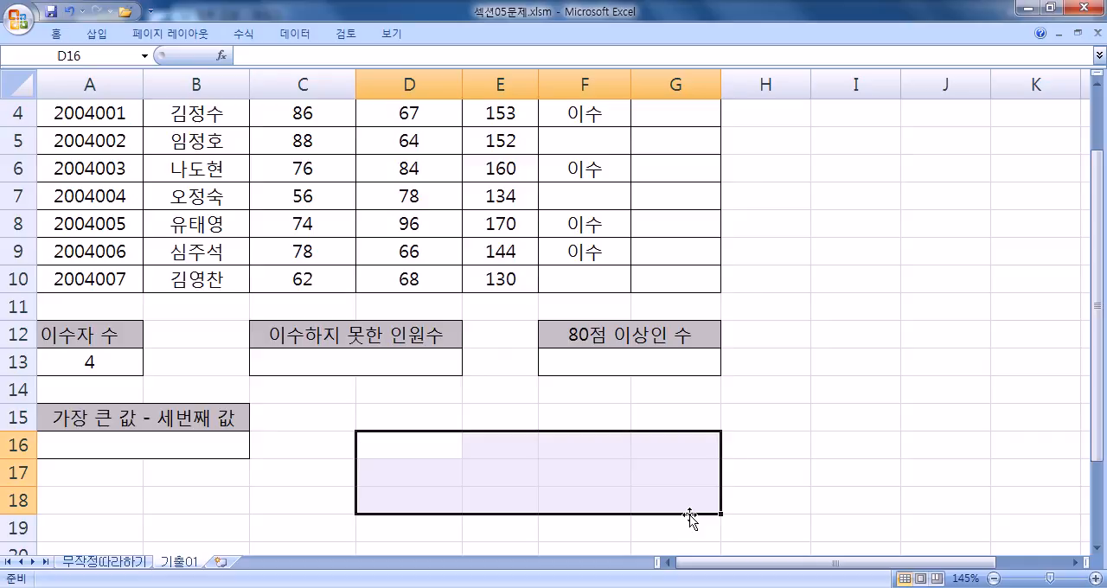
{"action": "scroll", "coordinate": [687, 516], "scroll_direction": "up", "scroll_amount": 1}
{"action": "left_click", "coordinate": [491, 192]}
{"action": "left_click_drag", "start_coordinate": [837, 308], "coordinate": [939, 427]}
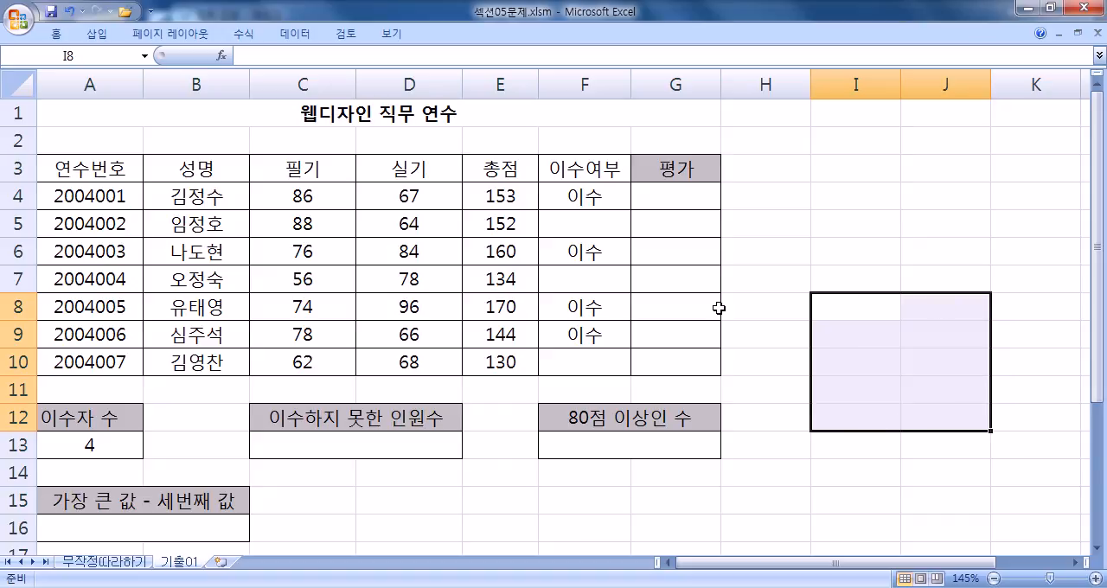
{"action": "left_click", "coordinate": [499, 192]}
{"action": "left_click_drag", "start_coordinate": [503, 192], "coordinate": [502, 366]}
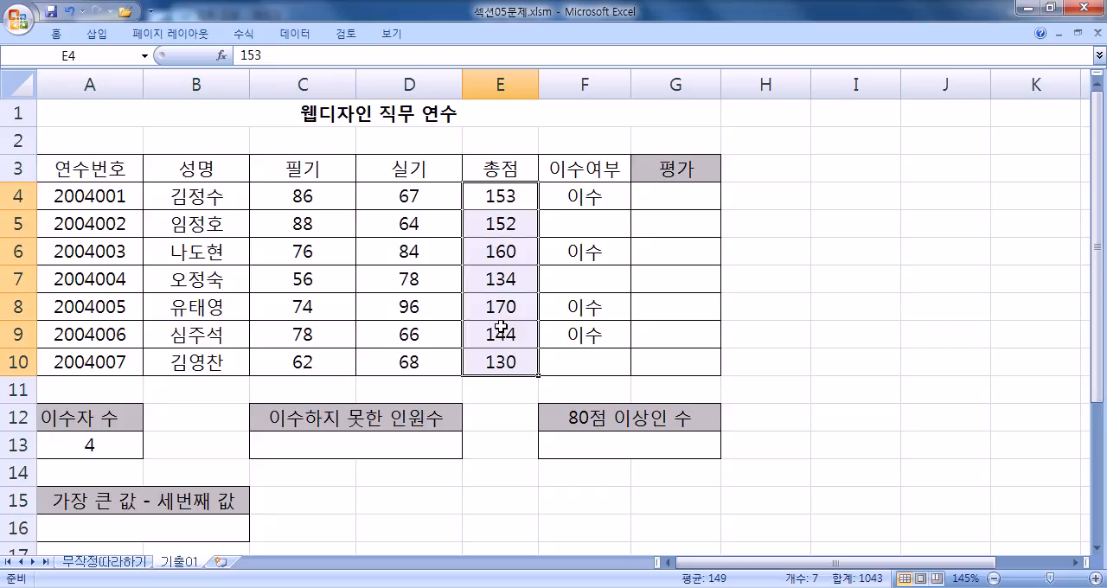
{"action": "left_click", "coordinate": [519, 196]}
{"action": "left_click", "coordinate": [672, 188]}
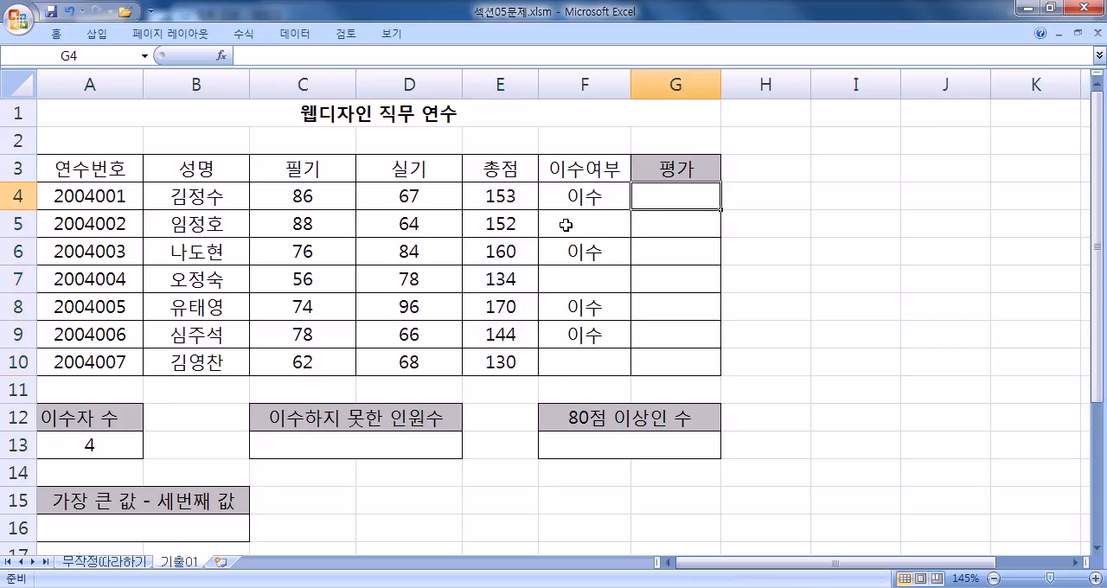